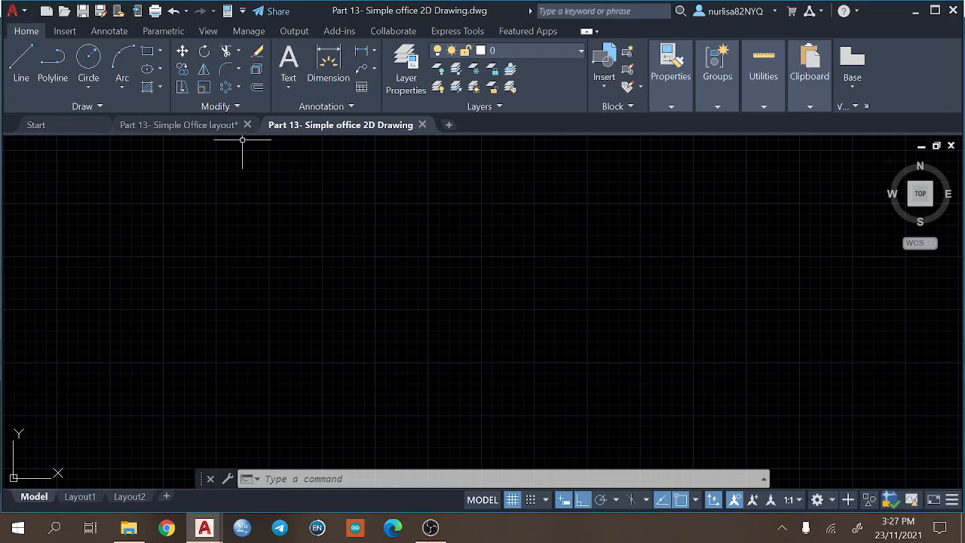
Examine the finished floor plan, its dimensions and the symbol legend in the Part 13- Simple Office layout drawing.
{"action": "left_click", "coordinate": [172, 127]}
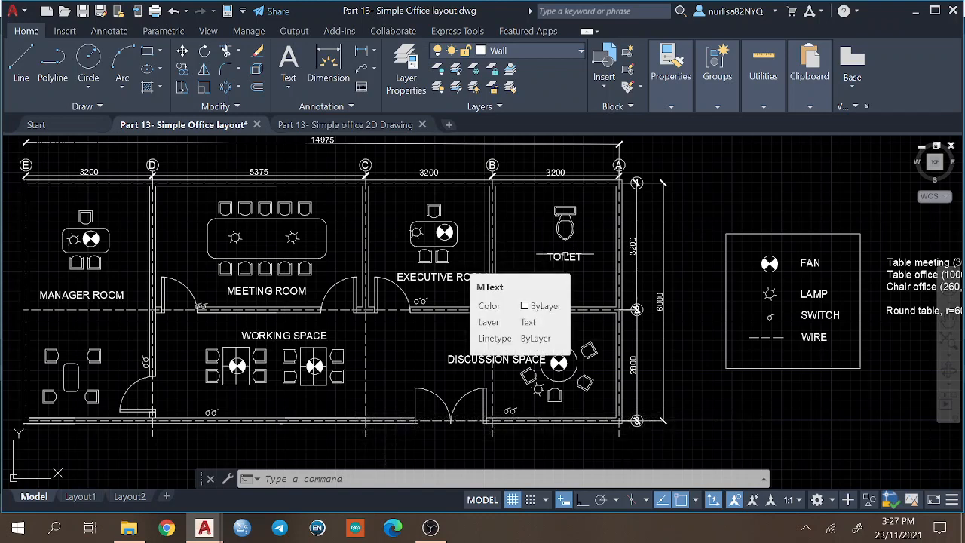
{"action": "mouse_move", "coordinate": [565, 254]}
{"action": "middle_mouse_down"}
{"action": "mouse_move", "coordinate": [459, 290]}
{"action": "mouse_move", "coordinate": [548, 259]}
{"action": "middle_mouse_up"}
{"action": "scroll", "coordinate": [459, 290], "scroll_direction": "down", "scroll_amount": 2}
{"action": "scroll", "coordinate": [548, 260], "scroll_direction": "down", "scroll_amount": 1}
{"action": "scroll", "coordinate": [714, 247], "scroll_direction": "up", "scroll_amount": 3}
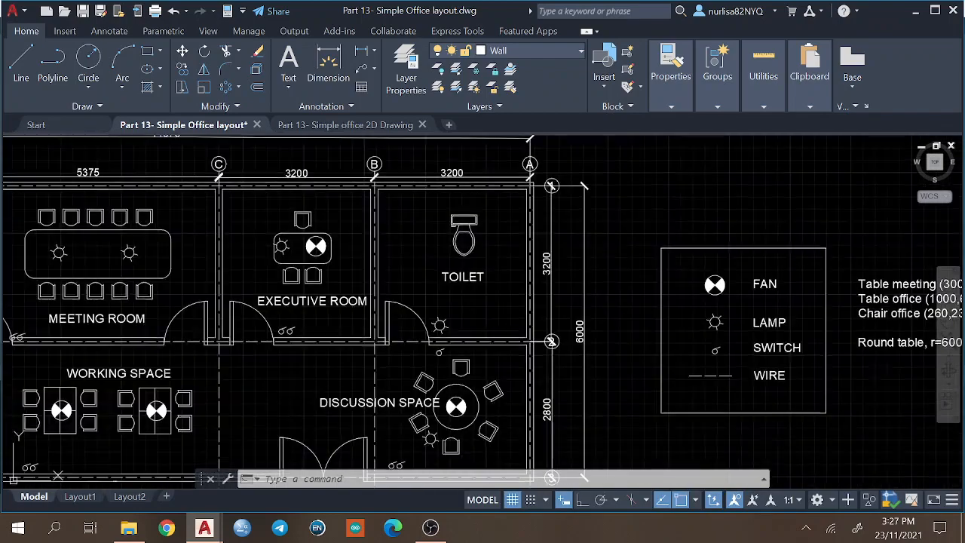
{"action": "scroll", "coordinate": [753, 268], "scroll_direction": "down", "scroll_amount": 2}
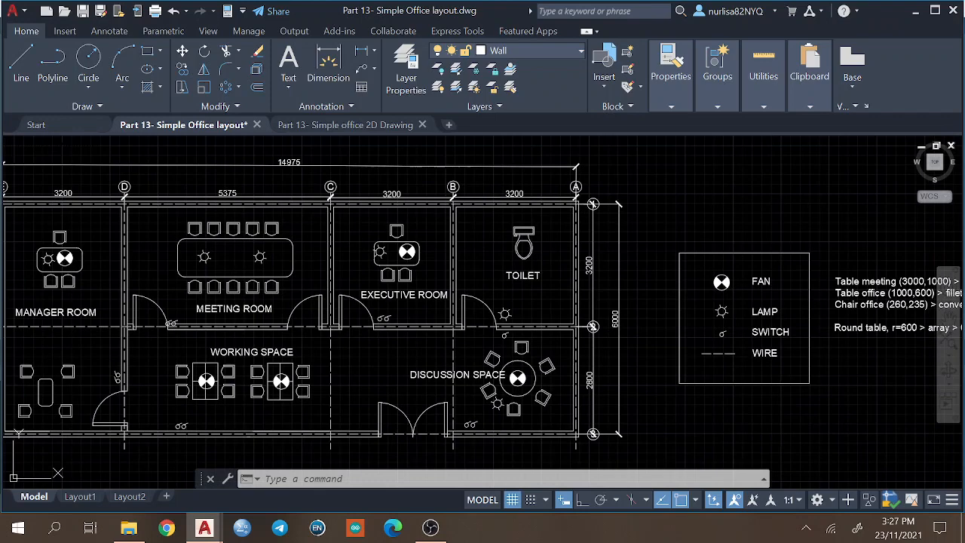
{"action": "key", "text": "ctrl+z"}
{"action": "key", "text": "ctrl+z"}
{"action": "key", "text": "ctrl+z"}
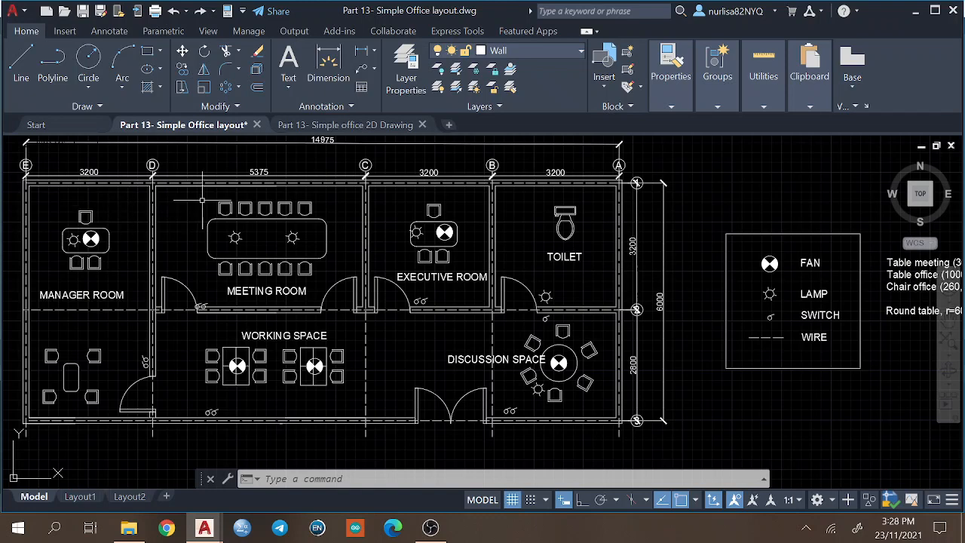
Check the drawing units in the Part 13- Simple office 2D Drawing file and accept the existing settings.
{"action": "left_click", "coordinate": [334, 128]}
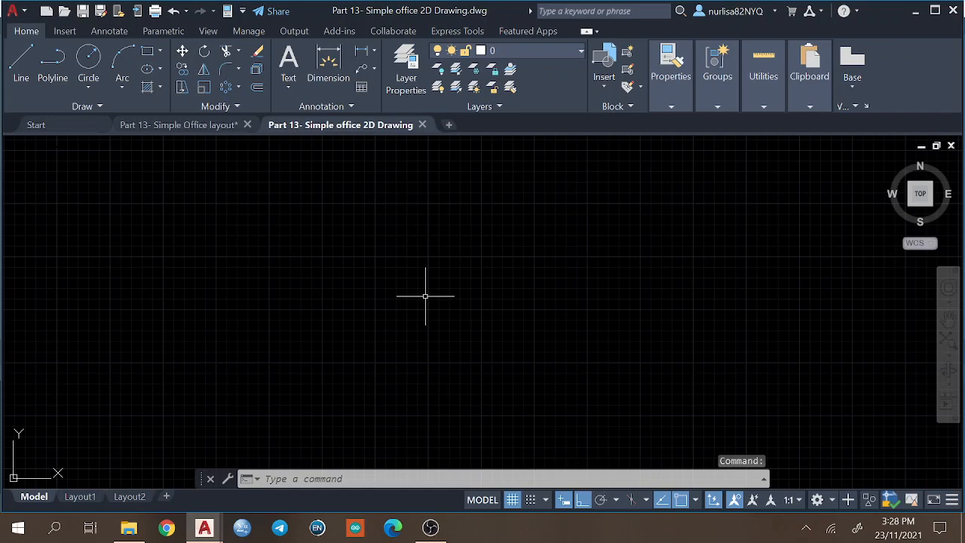
{"action": "type", "text": "UN"}
{"action": "key", "text": "Return"}
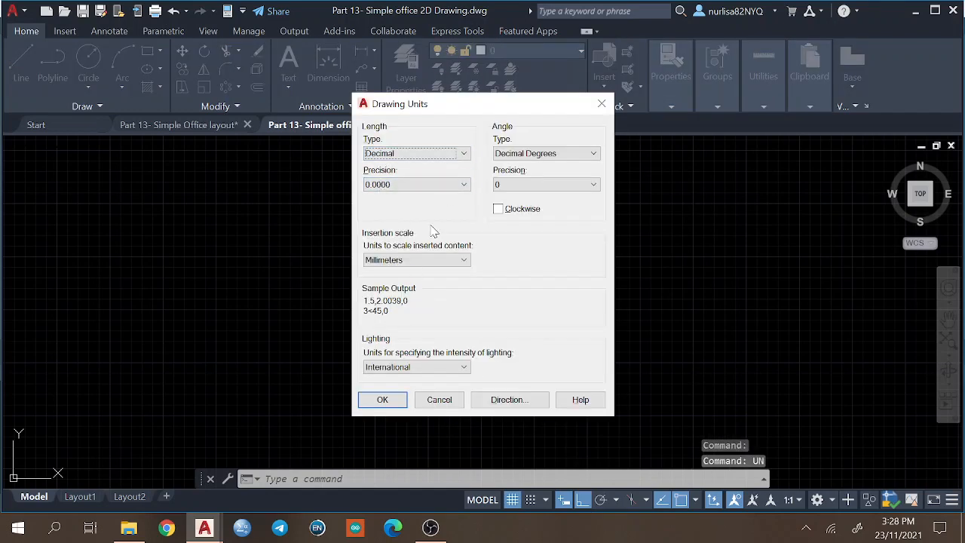
{"action": "left_click", "coordinate": [383, 403]}
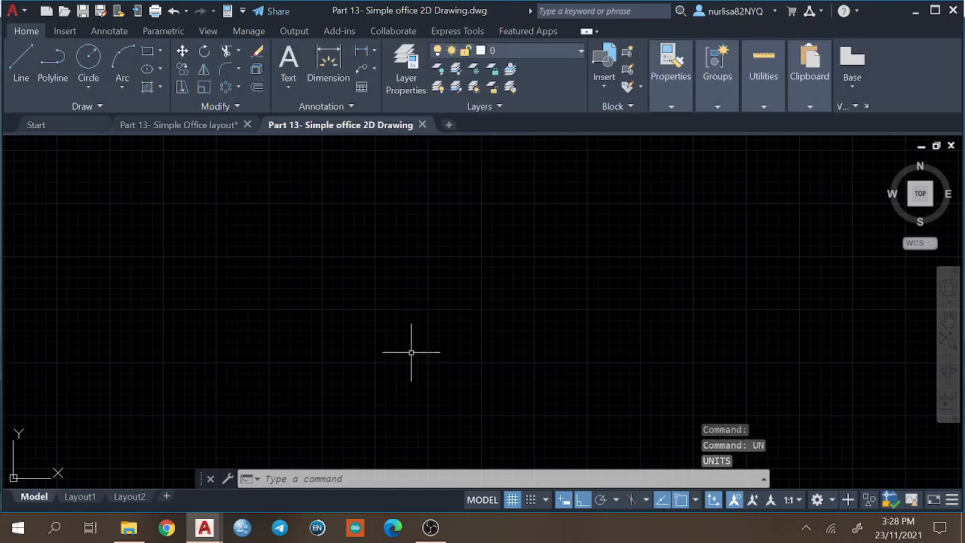
Draw a 14975 by 6000 mm rectangle as the office outline and fit it in the view.
{"action": "type", "text": "rec"}
{"action": "key", "text": "Return"}
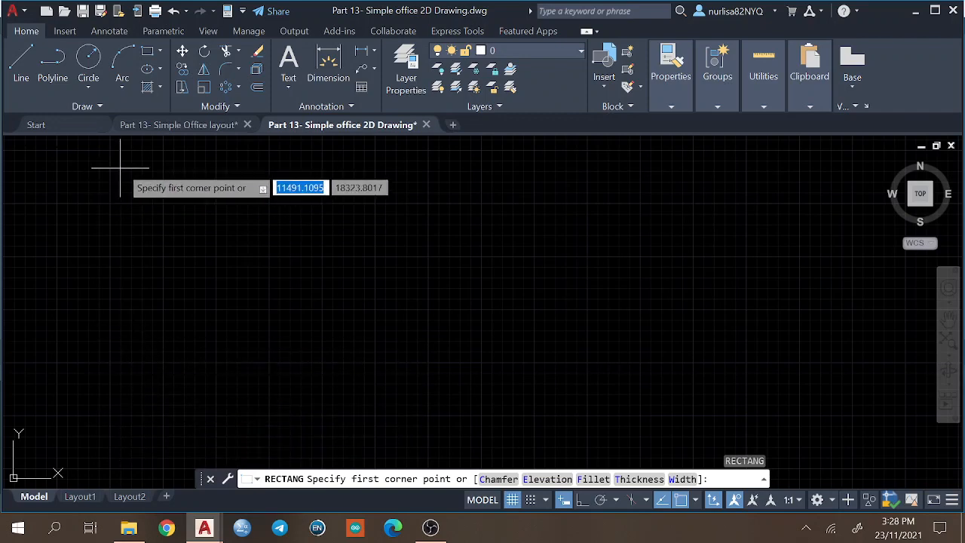
{"action": "left_click", "coordinate": [140, 214]}
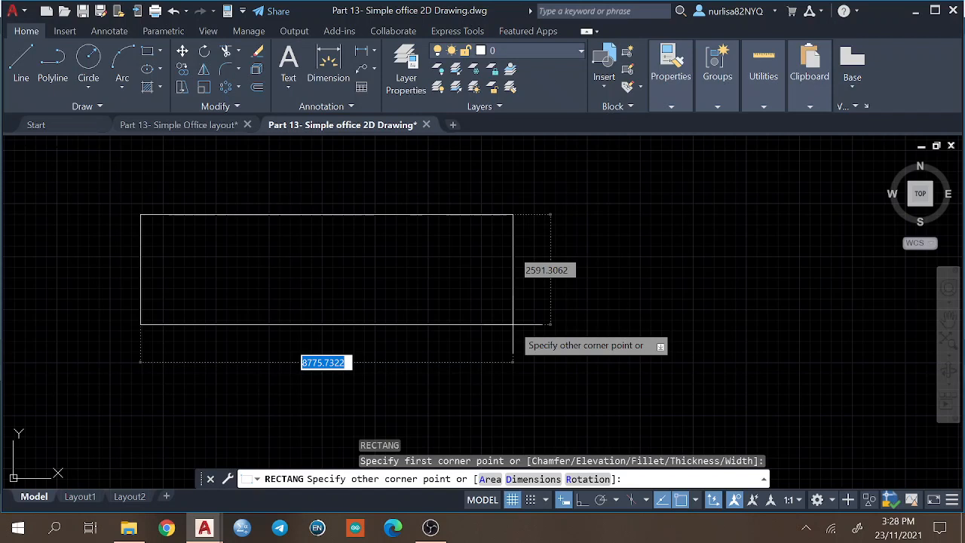
{"action": "type", "text": "1"}
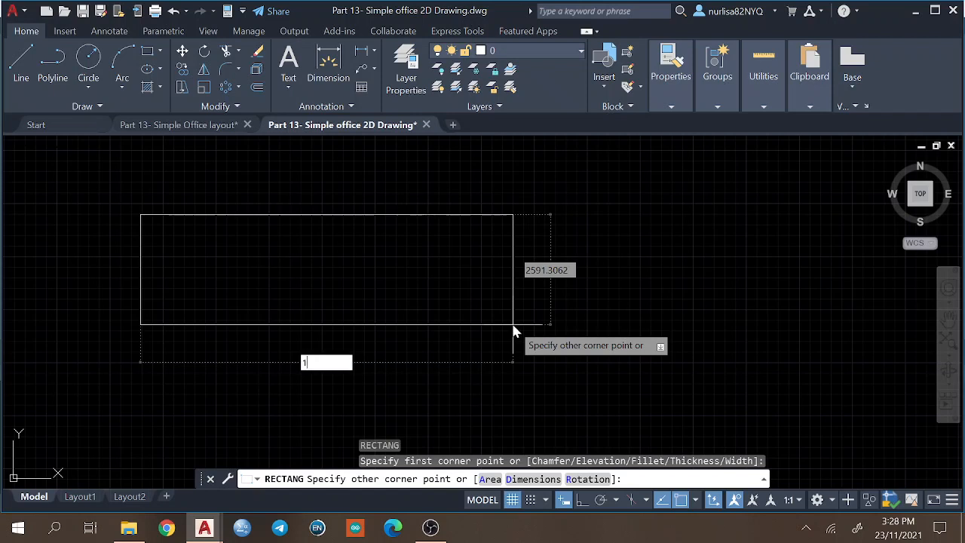
{"action": "type", "text": "4975"}
{"action": "key", "text": "Tab"}
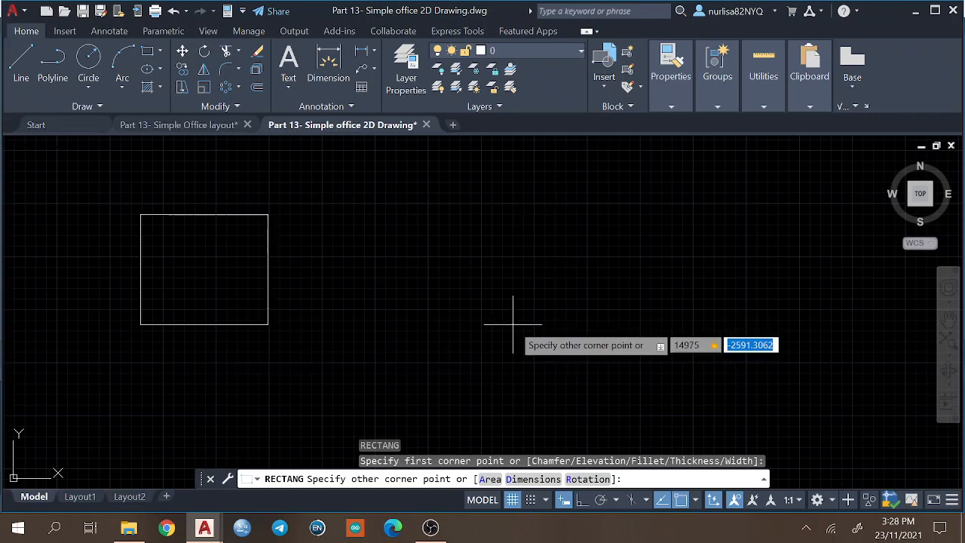
{"action": "type", "text": "6000"}
{"action": "key", "text": "Return"}
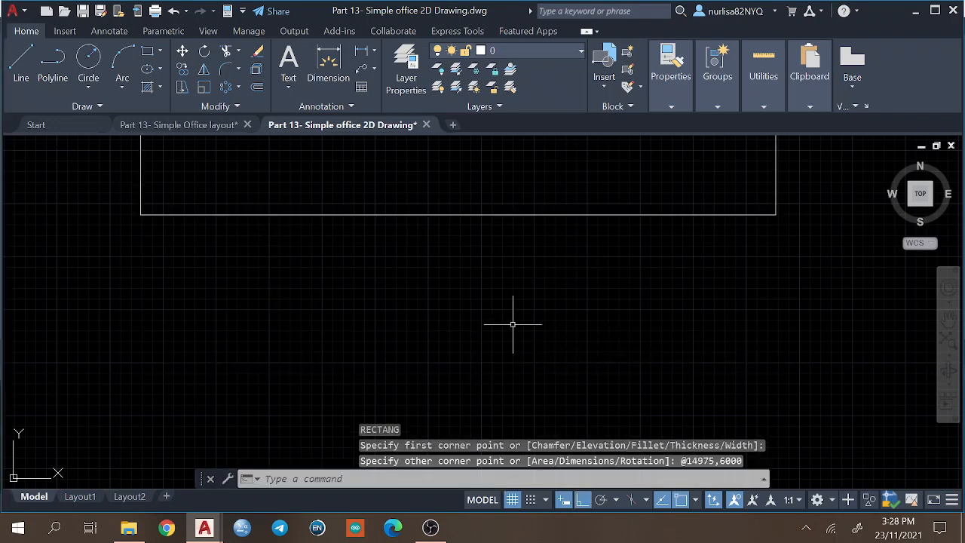
{"action": "left_click", "coordinate": [949, 349]}
{"action": "left_click", "coordinate": [896, 196]}
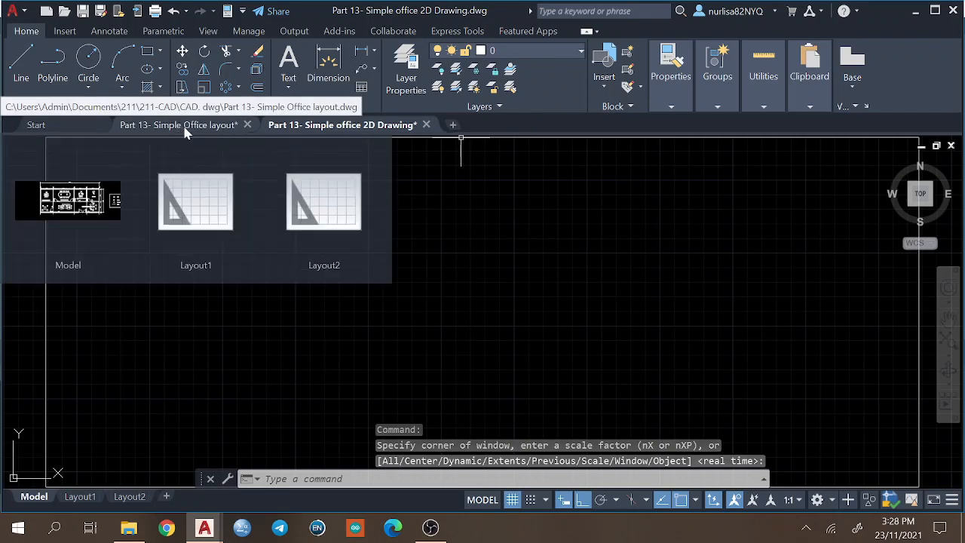
Review the list of layers used in the Part 13- Simple Office layout drawing.
{"action": "left_click", "coordinate": [186, 129]}
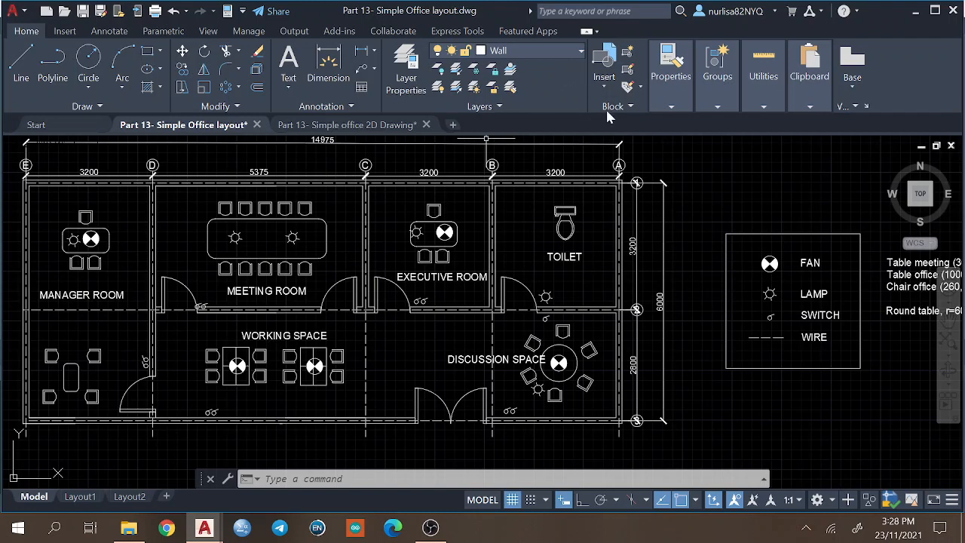
{"action": "left_click", "coordinate": [578, 56]}
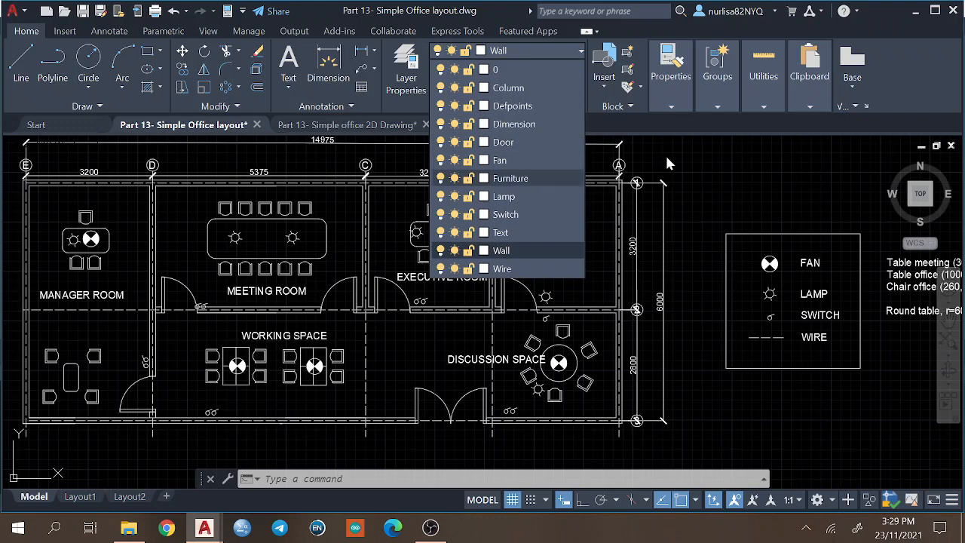
{"action": "left_click", "coordinate": [664, 118]}
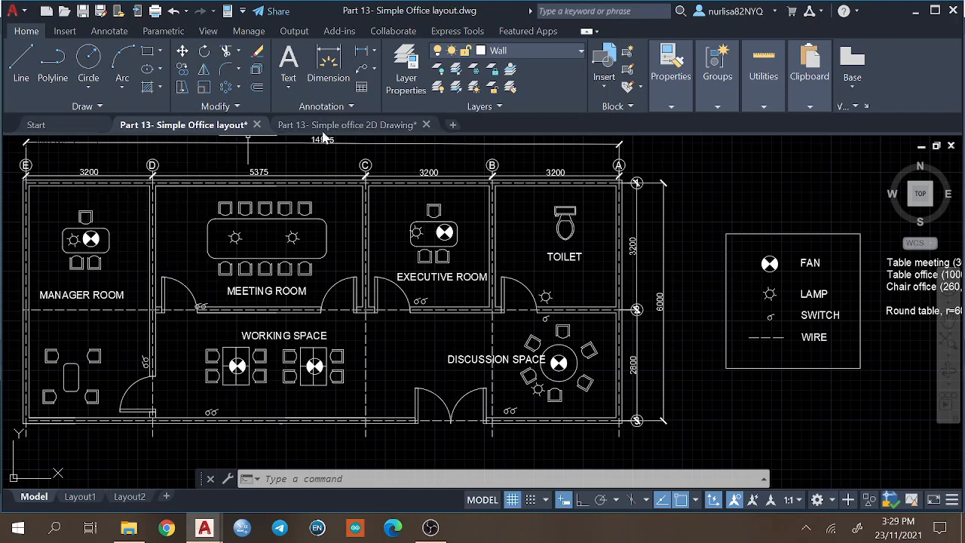
In the 2D Drawing file, draw a 3200 mm line straight down from the outline's upper edge, starting 3200 mm left of its upper-right corner.
{"action": "left_click", "coordinate": [344, 125]}
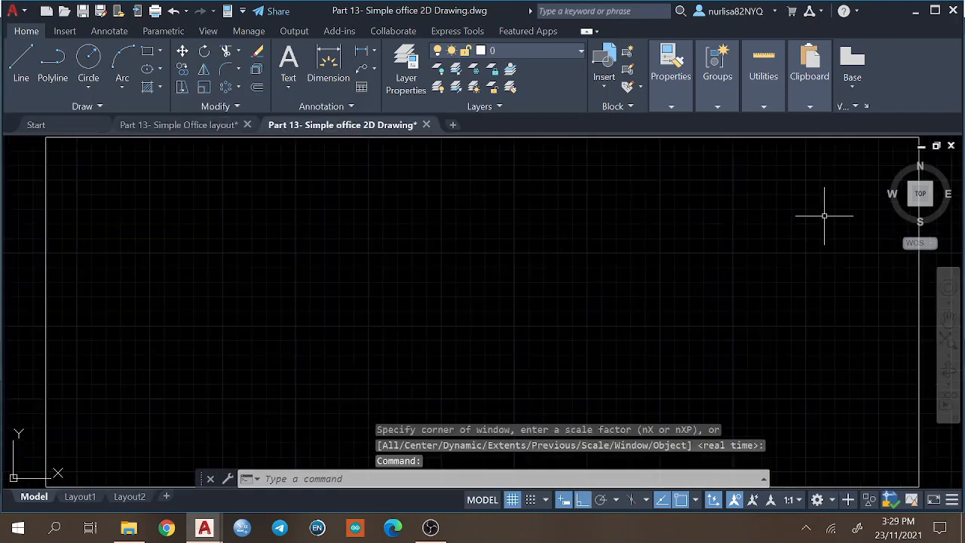
{"action": "middle_click_drag", "start_coordinate": [825, 214], "coordinate": [781, 248]}
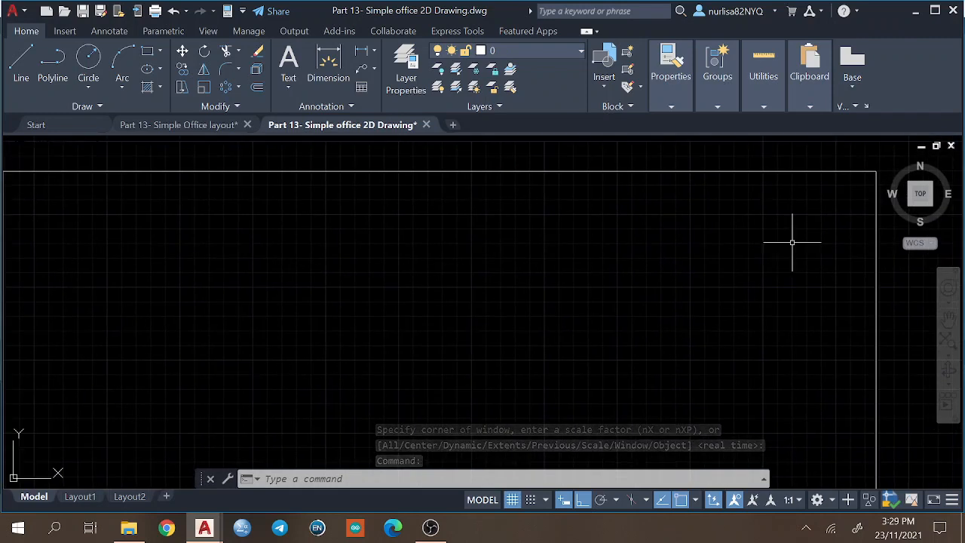
{"action": "type", "text": "L"}
{"action": "key", "text": "Return"}
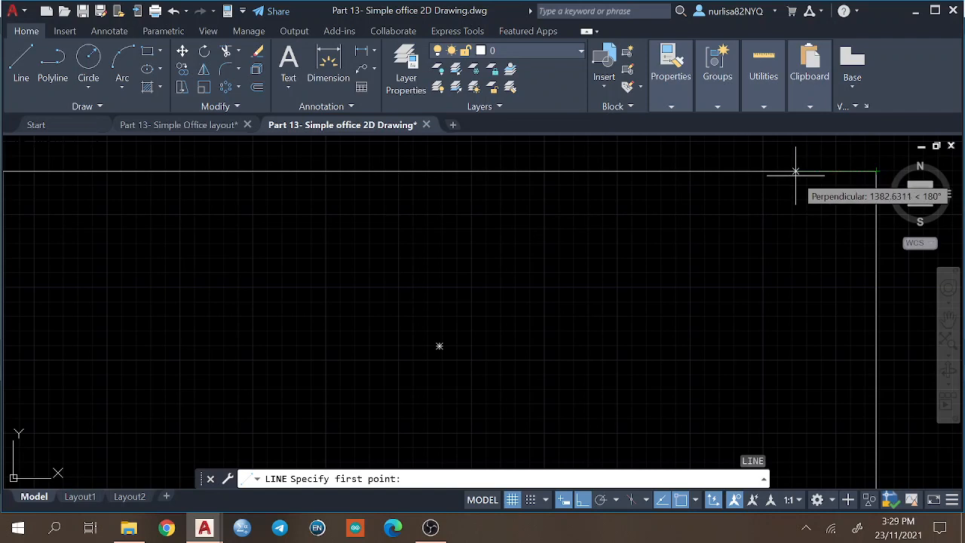
{"action": "type", "text": "32"}
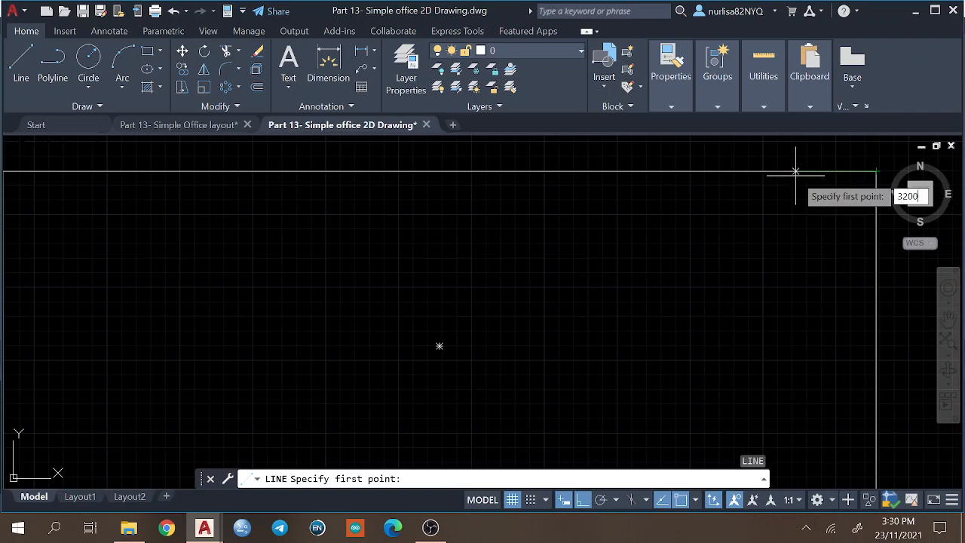
{"action": "type", "text": "00"}
{"action": "key", "text": "Return"}
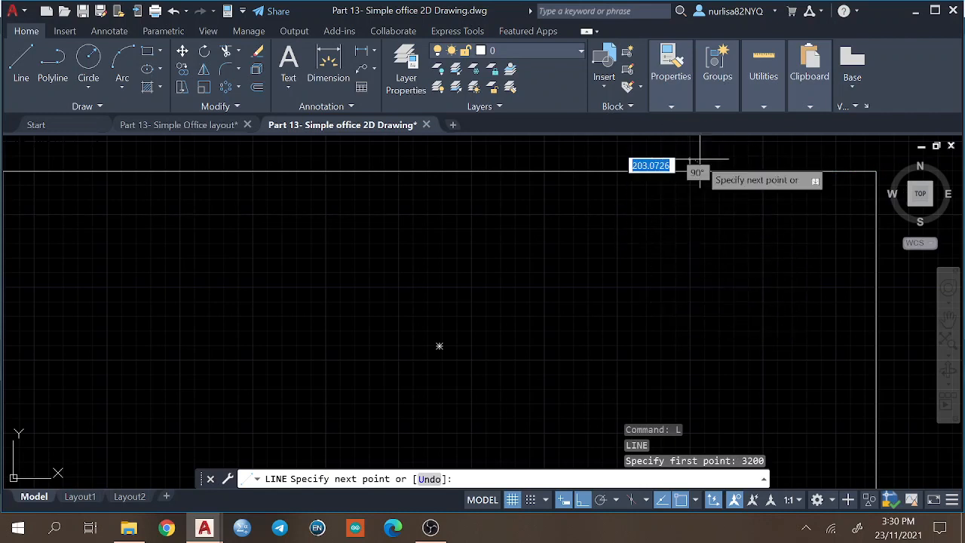
{"action": "left_click", "coordinate": [582, 501]}
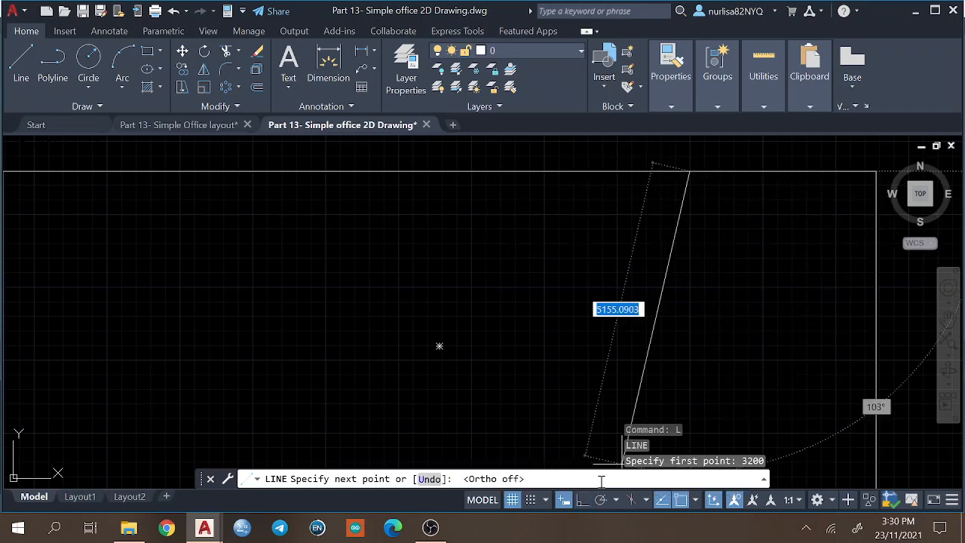
{"action": "left_click", "coordinate": [585, 501]}
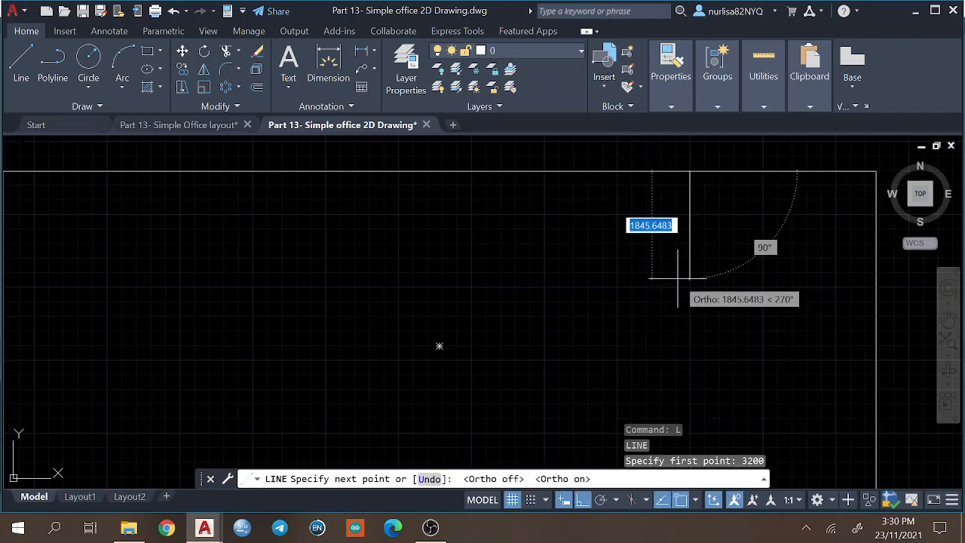
{"action": "type", "text": "3200"}
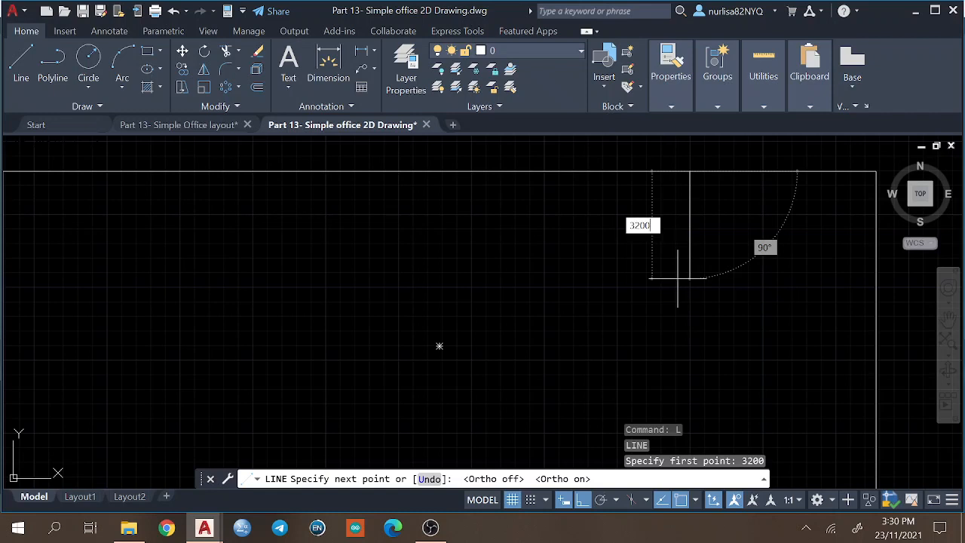
{"action": "key", "text": "Return"}
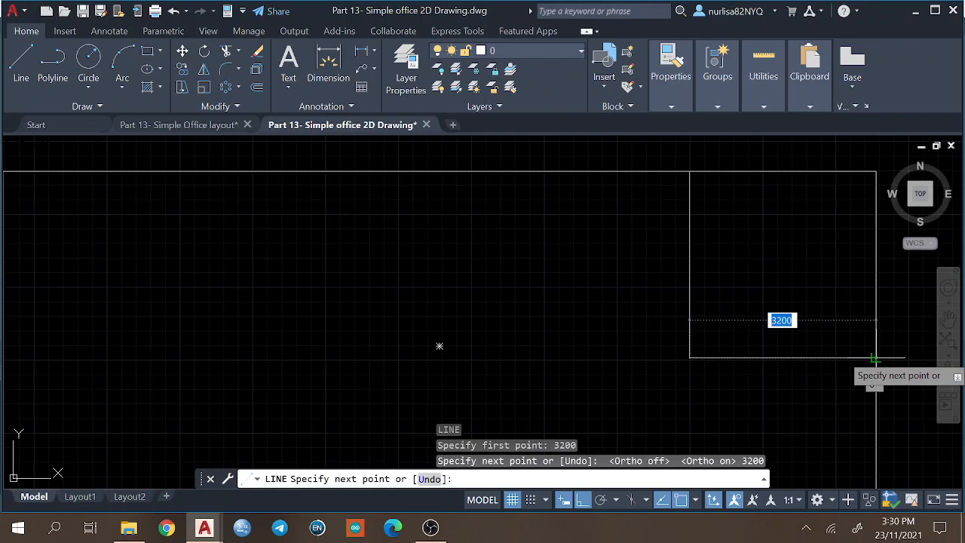
Continue the line 3200 mm horizontally to the outline's right edge, closing off the corner room, and finish the Line command.
{"action": "type", "text": "32"}
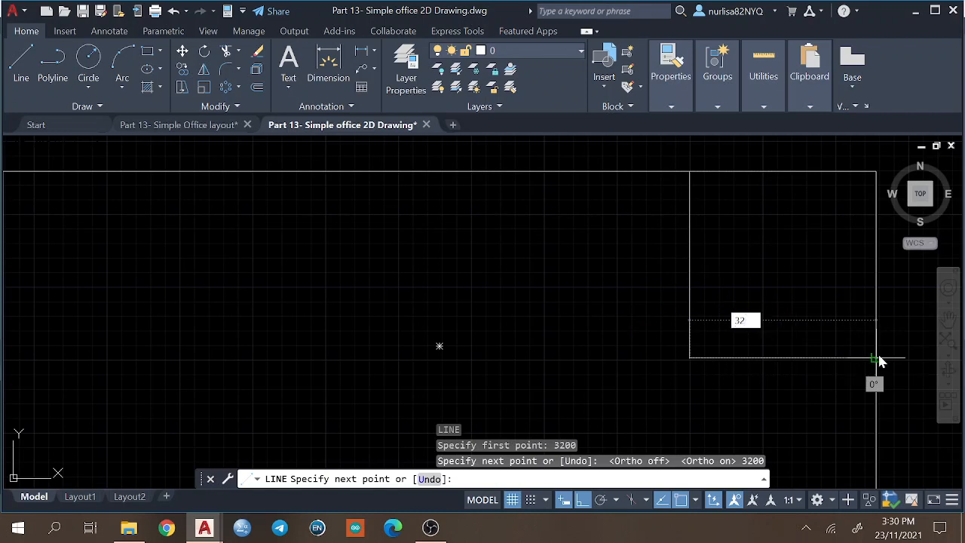
{"action": "type", "text": "00"}
{"action": "key", "text": "Return"}
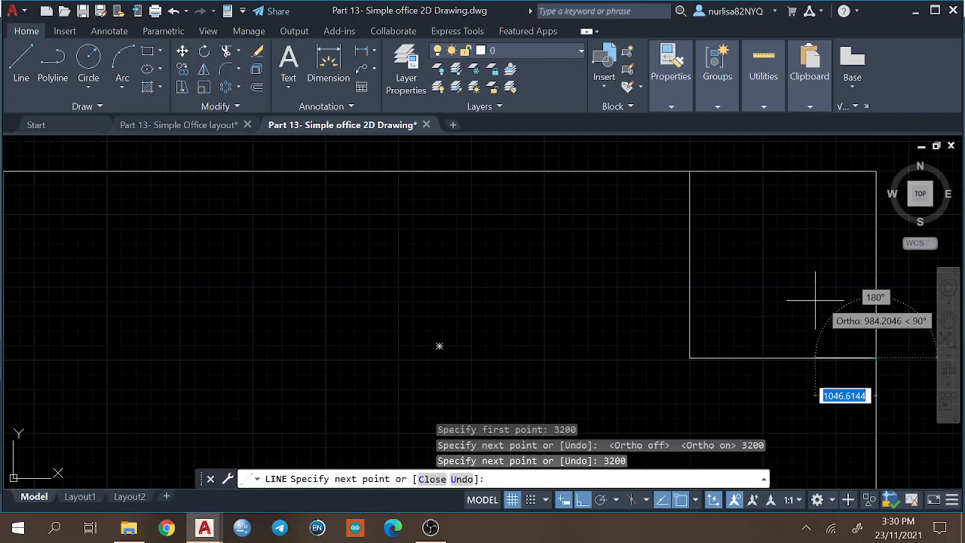
{"action": "key", "text": "Return"}
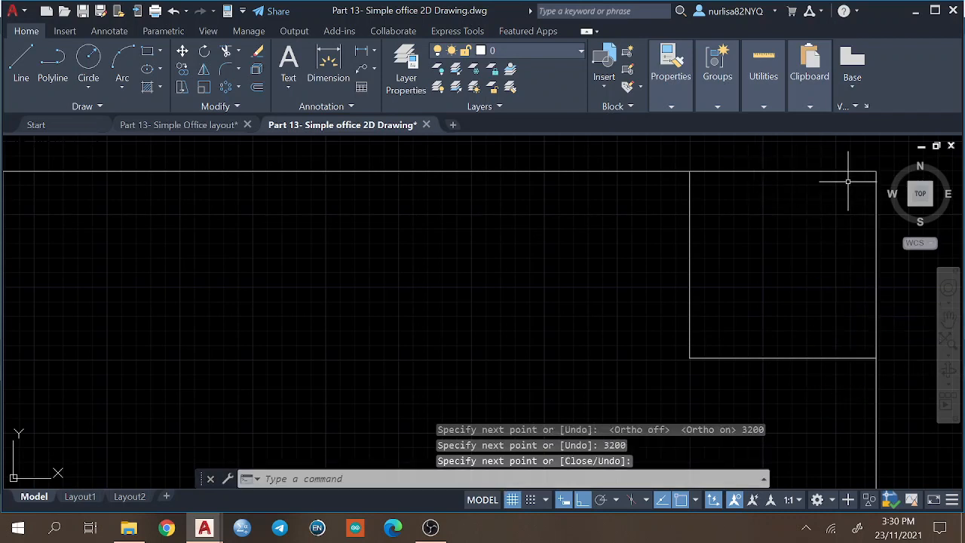
Copy the corner room's two partition lines 3200 mm to the left, using the outline's upper-right corner as base point.
{"action": "type", "text": "c"}
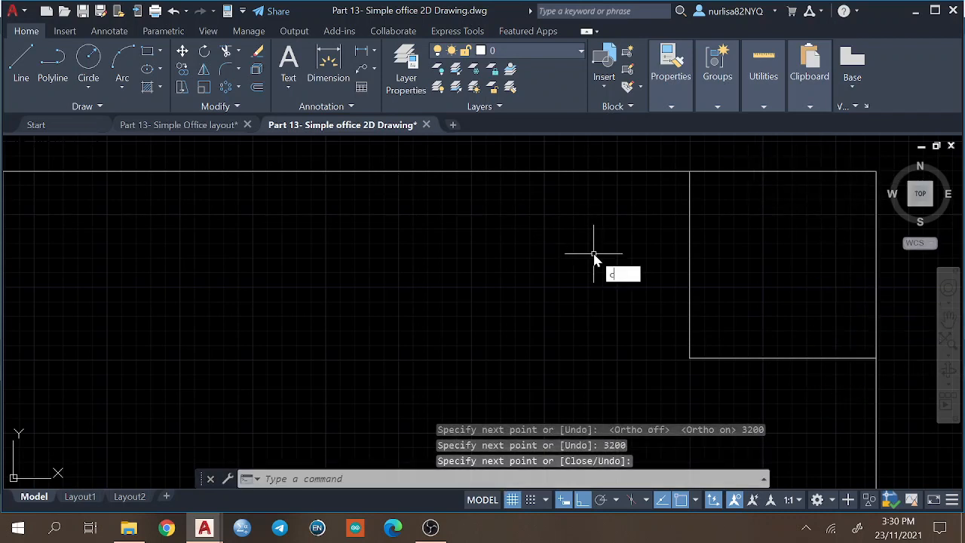
{"action": "key", "text": "Return"}
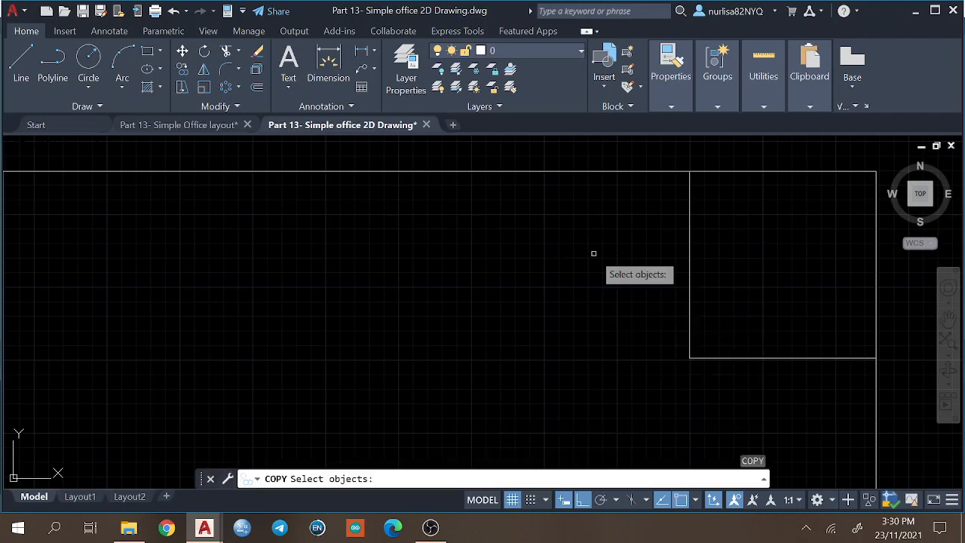
{"action": "left_click", "coordinate": [792, 368]}
{"action": "left_click", "coordinate": [637, 227]}
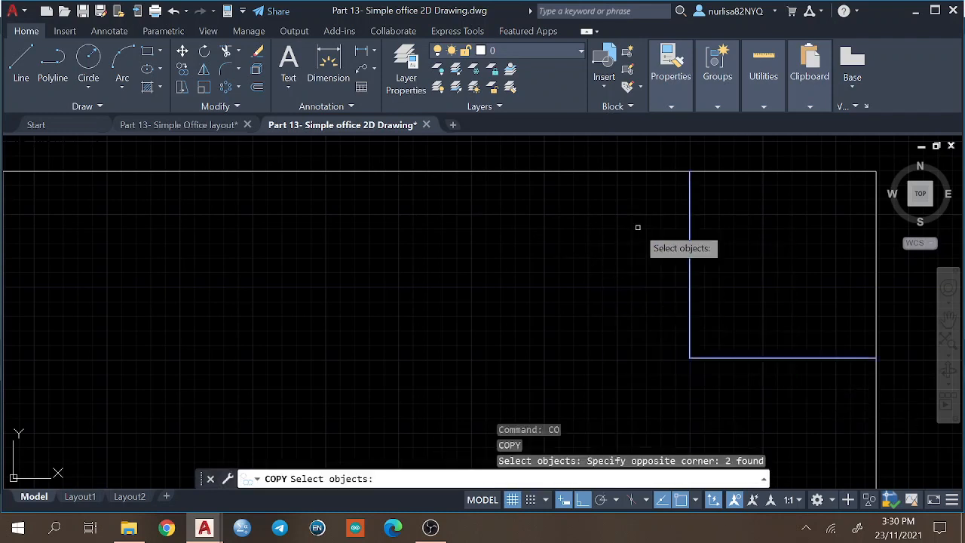
{"action": "key", "text": "Return"}
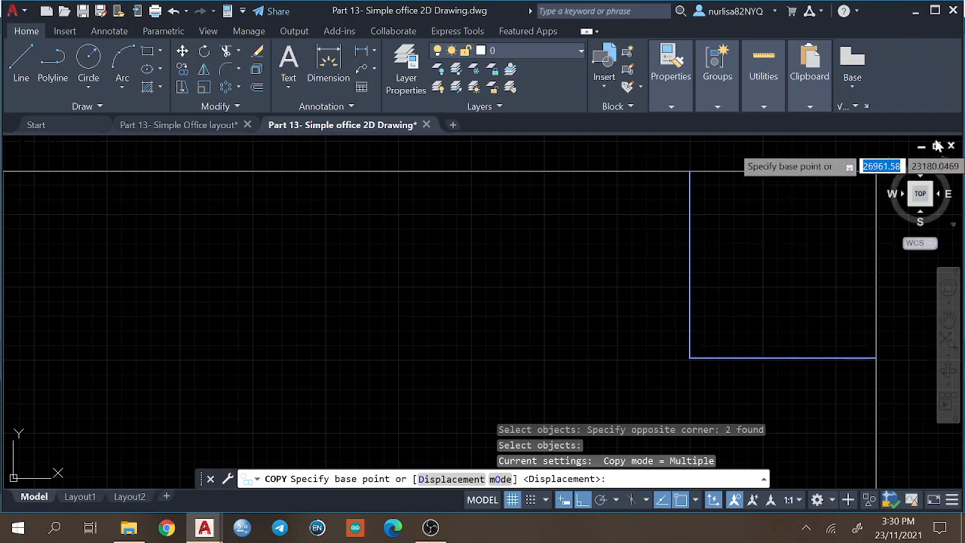
{"action": "left_click", "coordinate": [876, 172]}
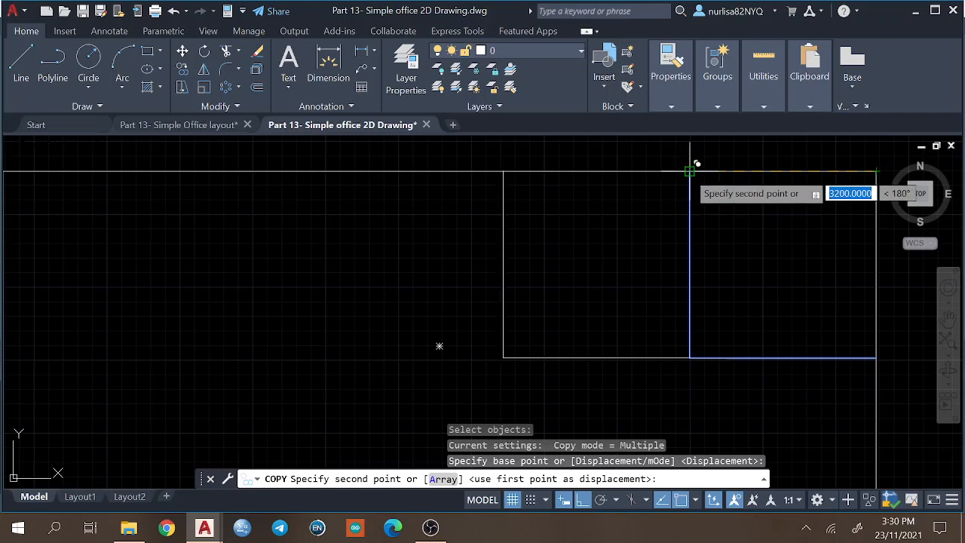
{"action": "left_click", "coordinate": [689, 171]}
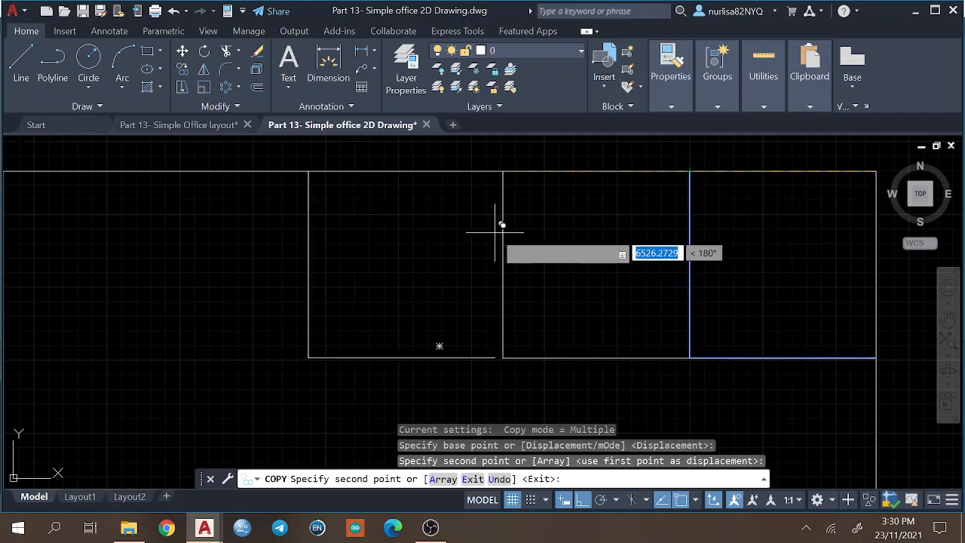
{"action": "key", "text": "Return"}
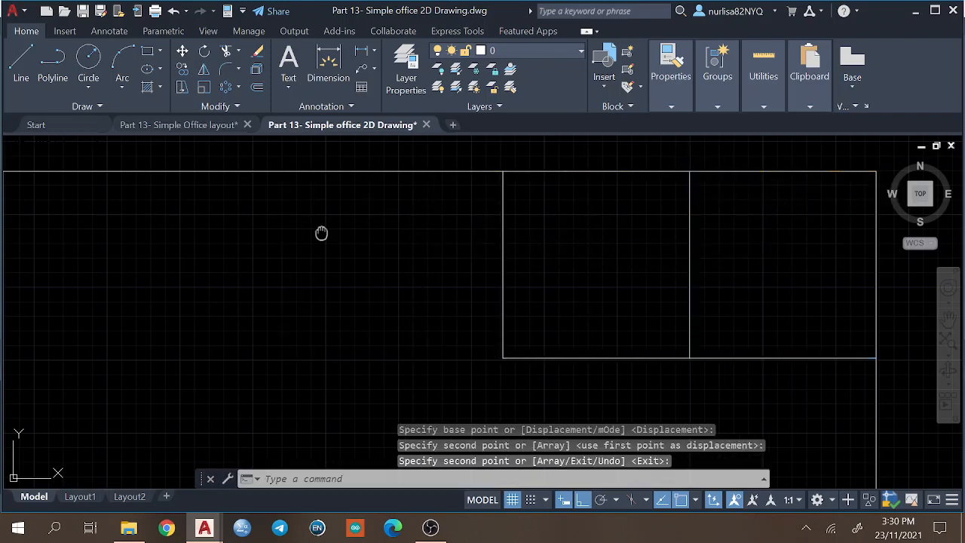
Draw a 3200 by 3200 mm corner room at the outline's upper-left corner using two partition lines ending on the left edge.
{"action": "middle_click_drag", "start_coordinate": [321, 230], "coordinate": [532, 230]}
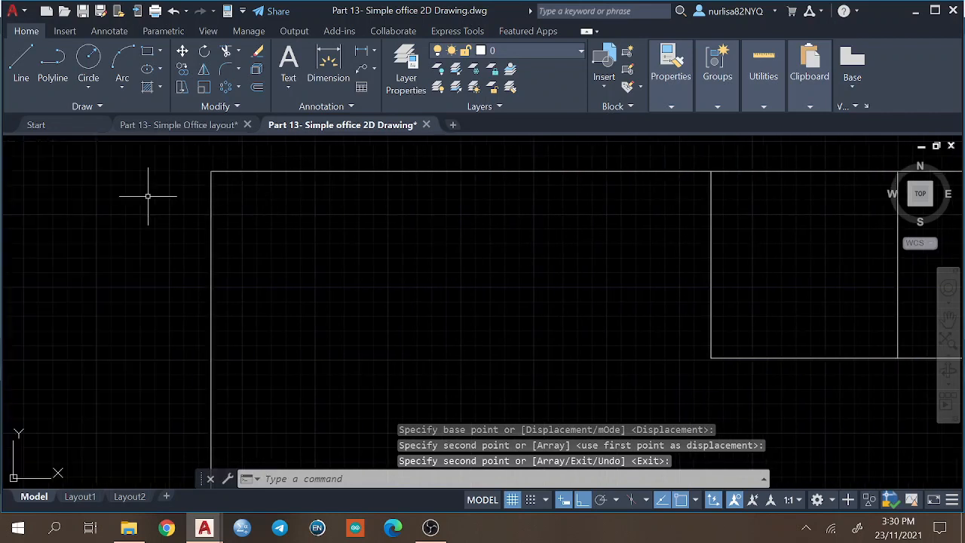
{"action": "type", "text": "l"}
{"action": "key", "text": "Return"}
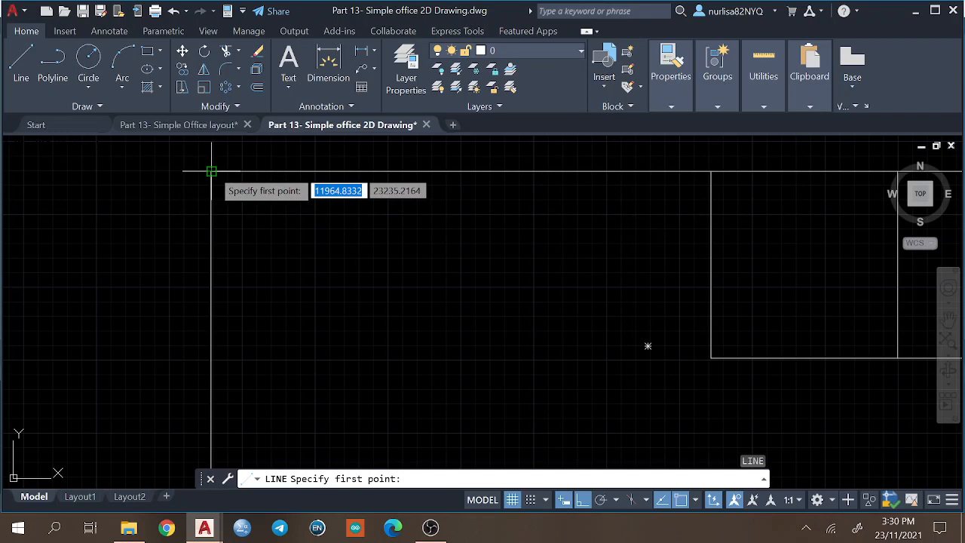
{"action": "type", "text": "3"}
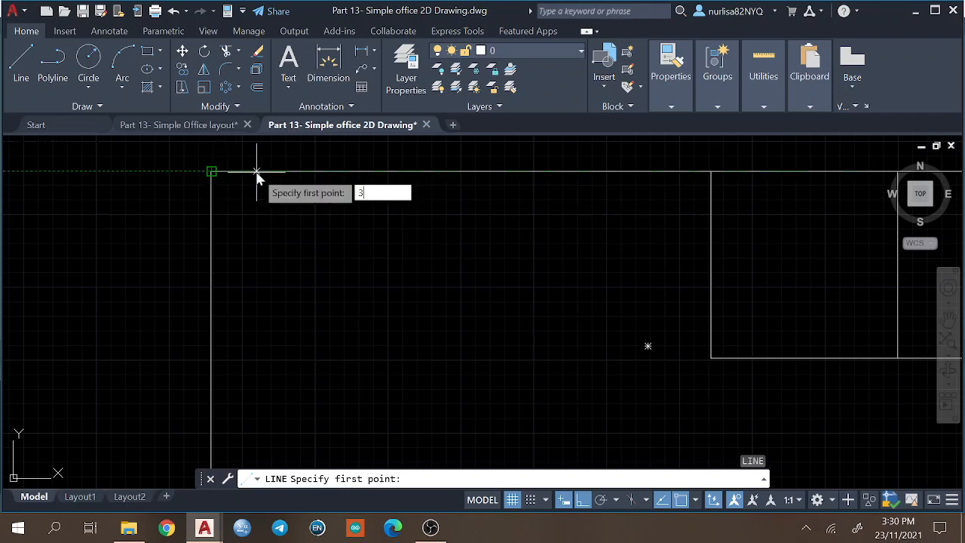
{"action": "type", "text": "200"}
{"action": "key", "text": "Return"}
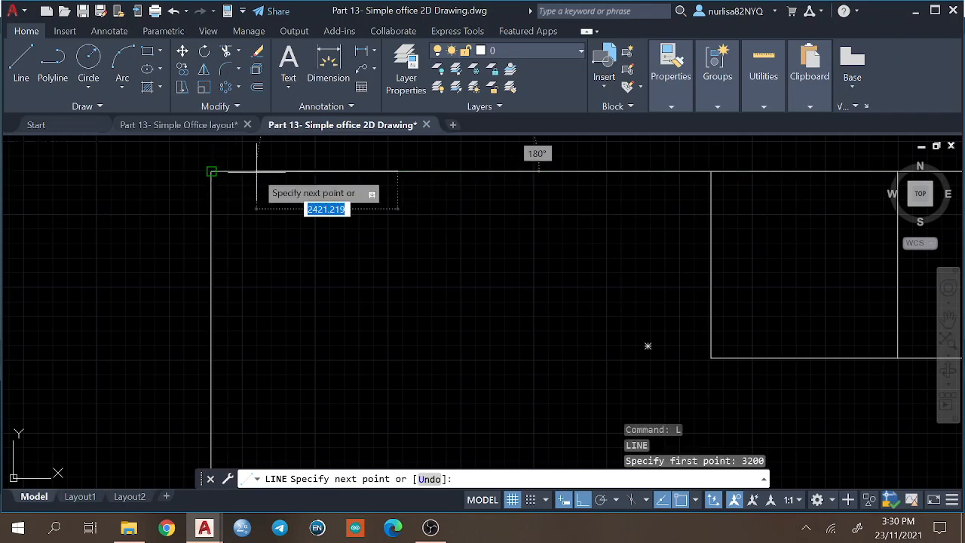
{"action": "type", "text": "3200"}
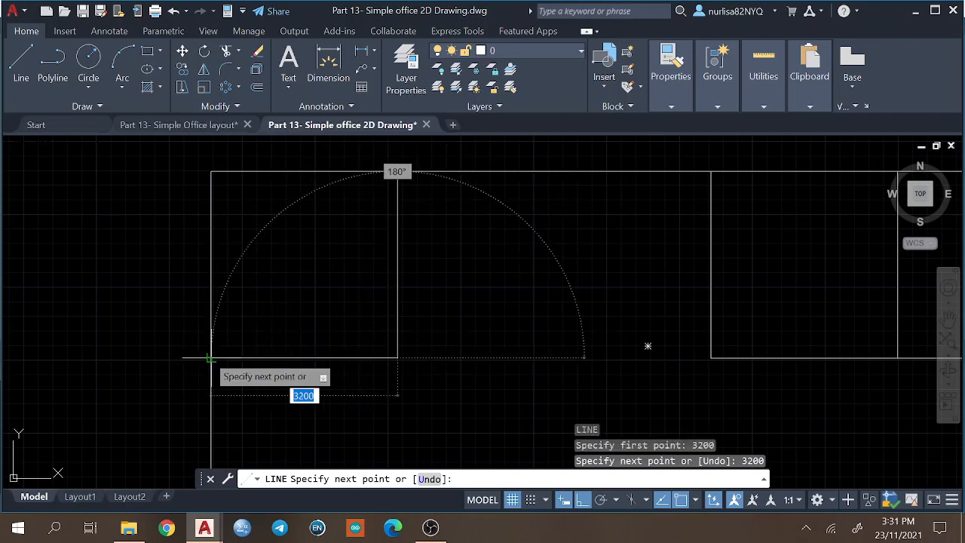
{"action": "left_click", "coordinate": [211, 358]}
{"action": "key", "text": "Return"}
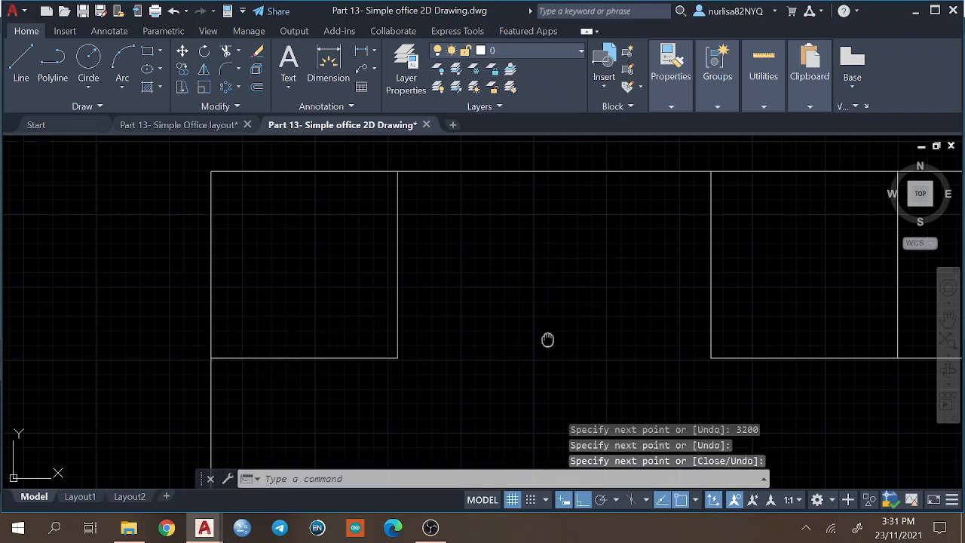
Following the Simple Office layout drawing, extend the middle horizontal partition to the left room and the left room's vertical partition down to the outline.
{"action": "middle_click_drag", "start_coordinate": [547, 340], "coordinate": [480, 293]}
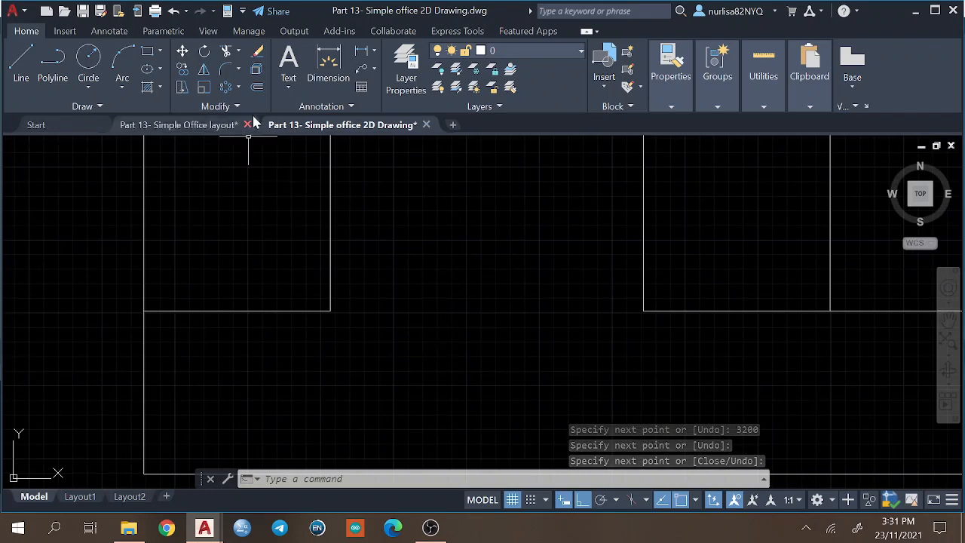
{"action": "left_click", "coordinate": [211, 125]}
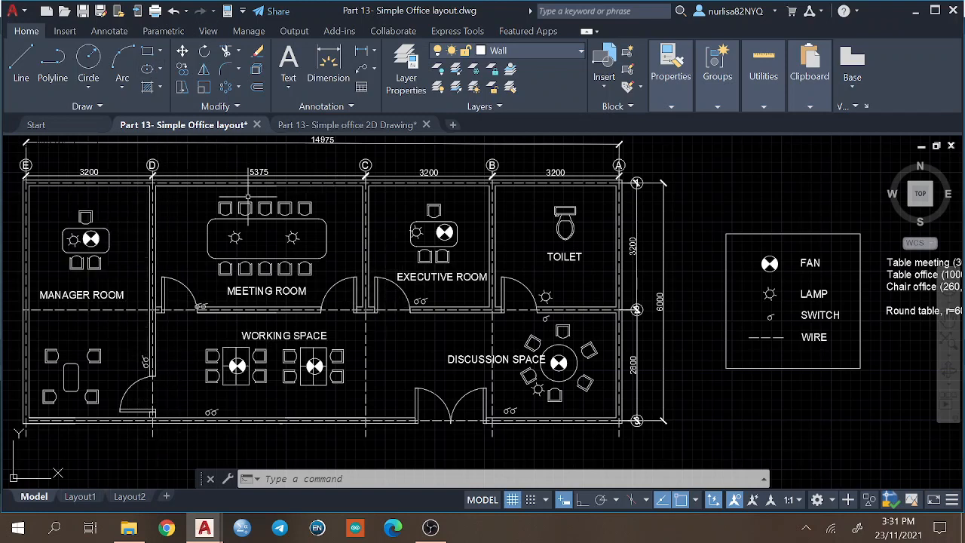
{"action": "left_click", "coordinate": [347, 124]}
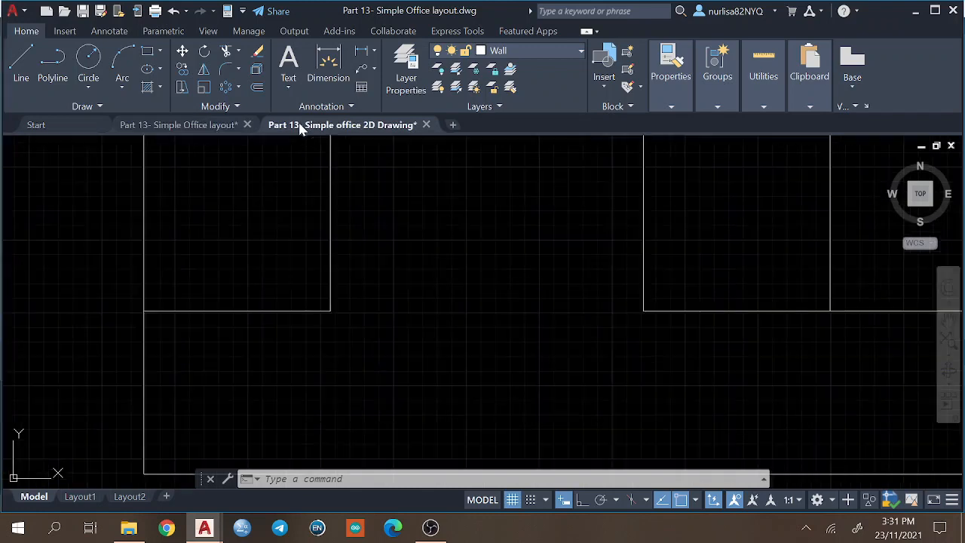
{"action": "mouse_move", "coordinate": [514, 285]}
{"action": "middle_mouse_down"}
{"action": "mouse_move", "coordinate": [523, 264]}
{"action": "mouse_move", "coordinate": [93, 259]}
{"action": "mouse_move", "coordinate": [276, 195]}
{"action": "mouse_move", "coordinate": [323, 315]}
{"action": "mouse_move", "coordinate": [430, 270]}
{"action": "mouse_move", "coordinate": [430, 286]}
{"action": "middle_mouse_up"}
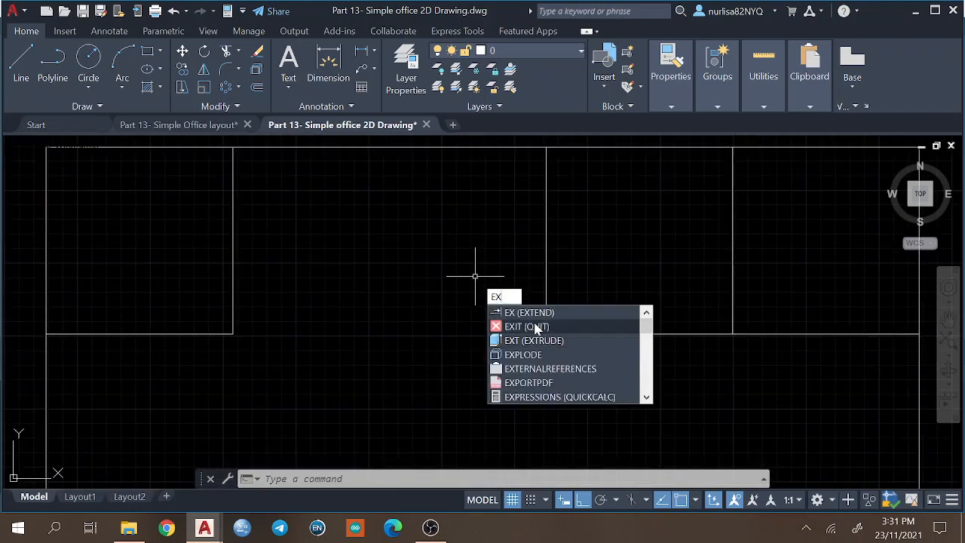
{"action": "left_click", "coordinate": [517, 309]}
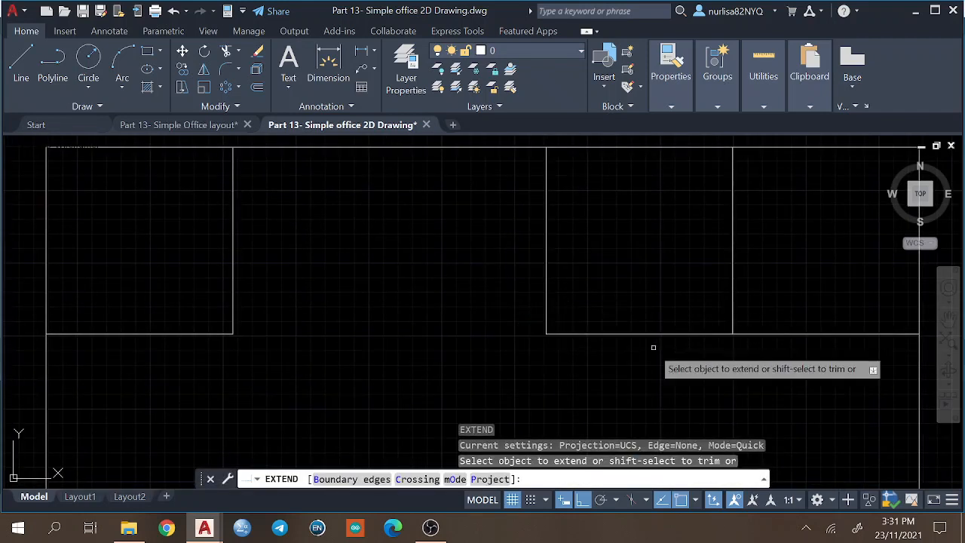
{"action": "left_click", "coordinate": [612, 333]}
{"action": "left_click", "coordinate": [232, 291]}
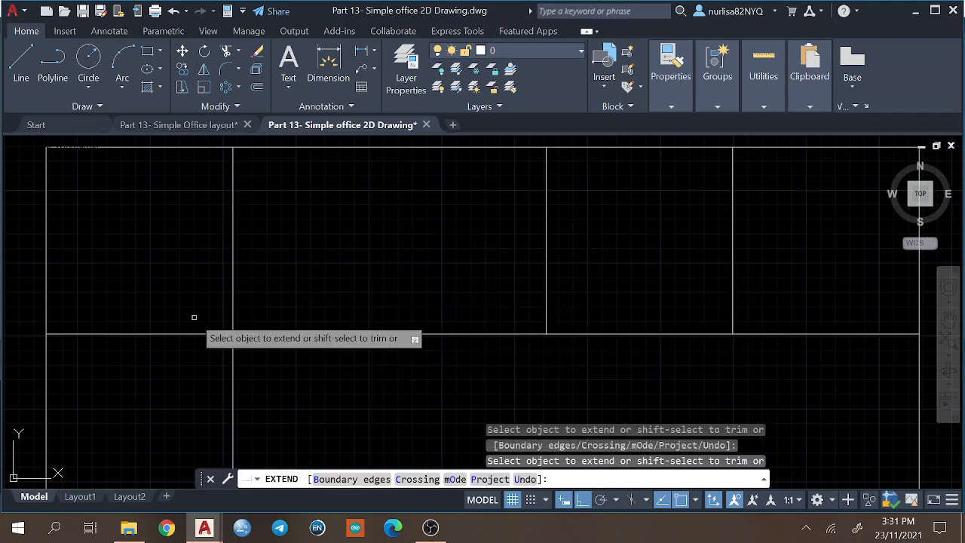
{"action": "key", "text": "Return"}
Trim away the horizontal partition segment between the outline's left edge and the left room's vertical partition.
{"action": "type", "text": "T"}
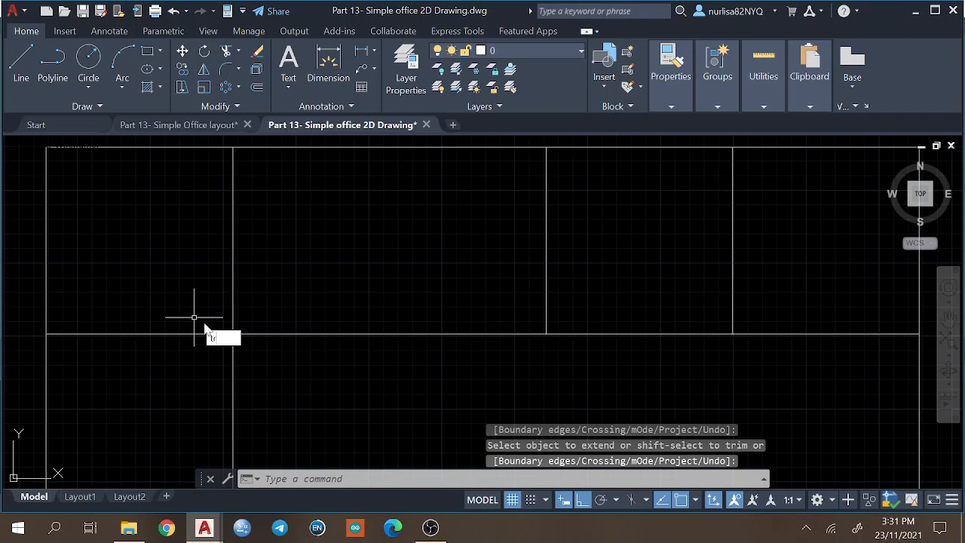
{"action": "type", "text": "R"}
{"action": "left_click", "coordinate": [243, 354]}
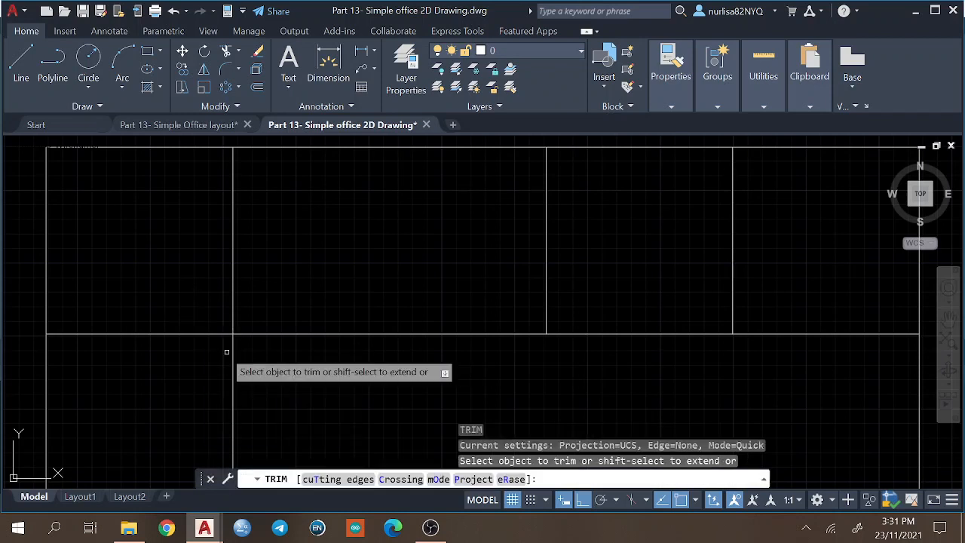
{"action": "left_click", "coordinate": [183, 331]}
{"action": "key", "text": "Return"}
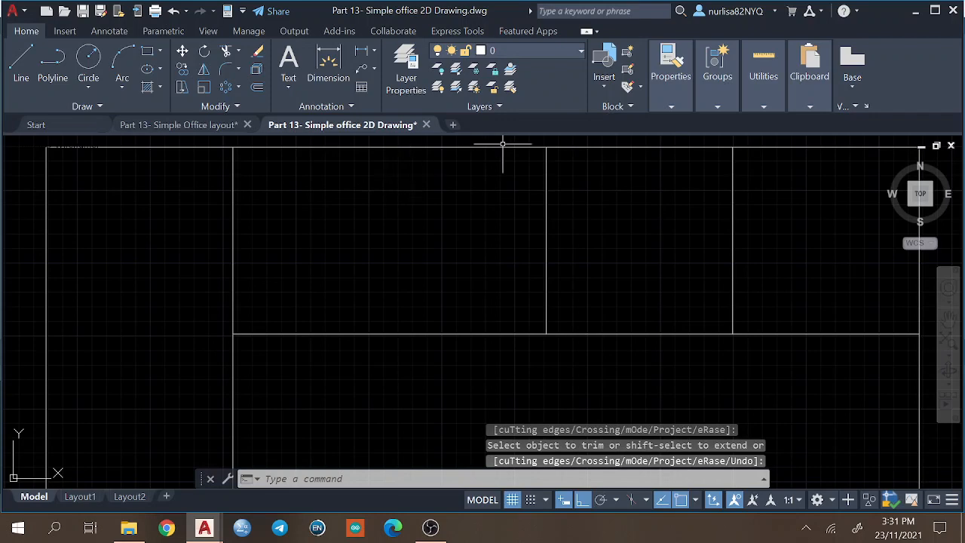
Check the walls in the Simple Office layout drawing and, in the 2D Drawing file, offset the outline 75 mm outward and inward.
{"action": "middle_click_drag", "start_coordinate": [666, 212], "coordinate": [562, 223]}
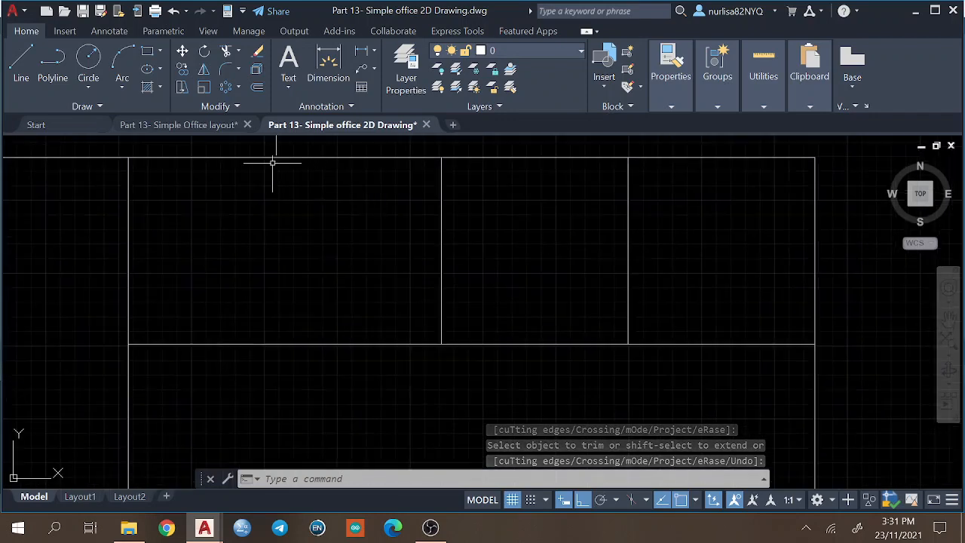
{"action": "left_click", "coordinate": [168, 129]}
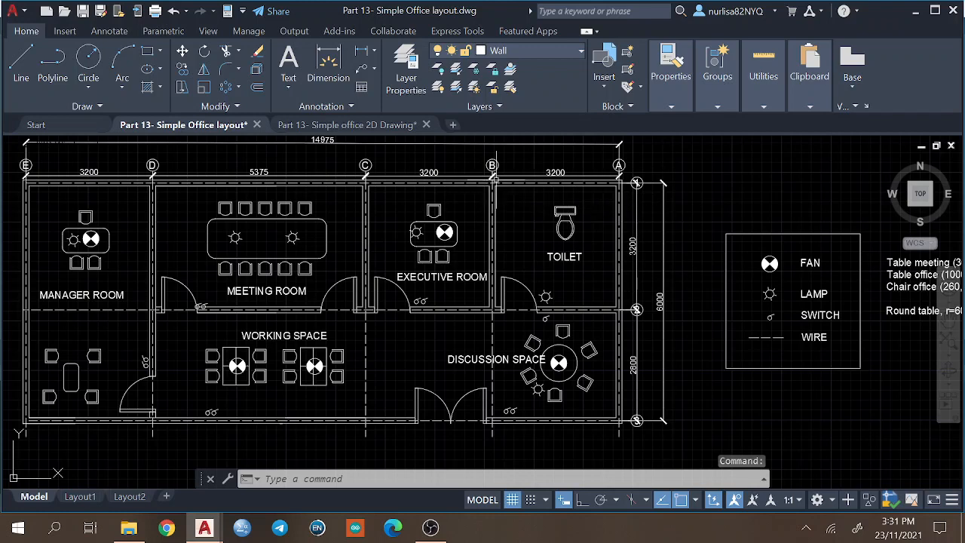
{"action": "mouse_move", "coordinate": [351, 127]}
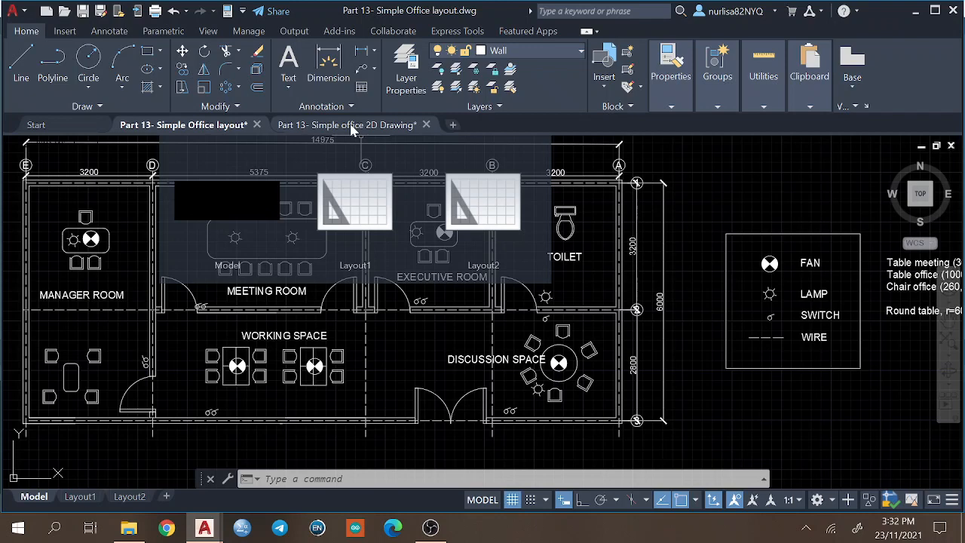
{"action": "left_click", "coordinate": [354, 126]}
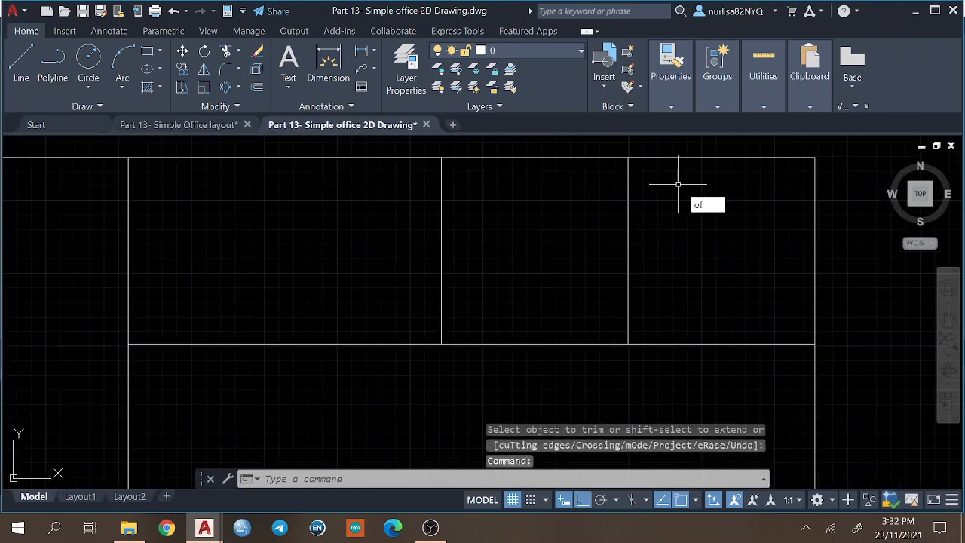
{"action": "key", "text": "Return"}
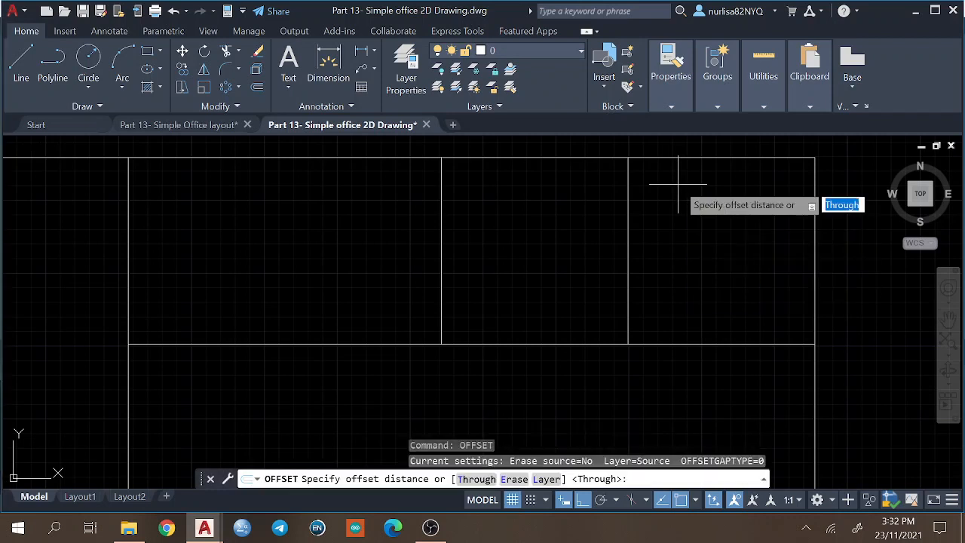
{"action": "key", "text": "Return"}
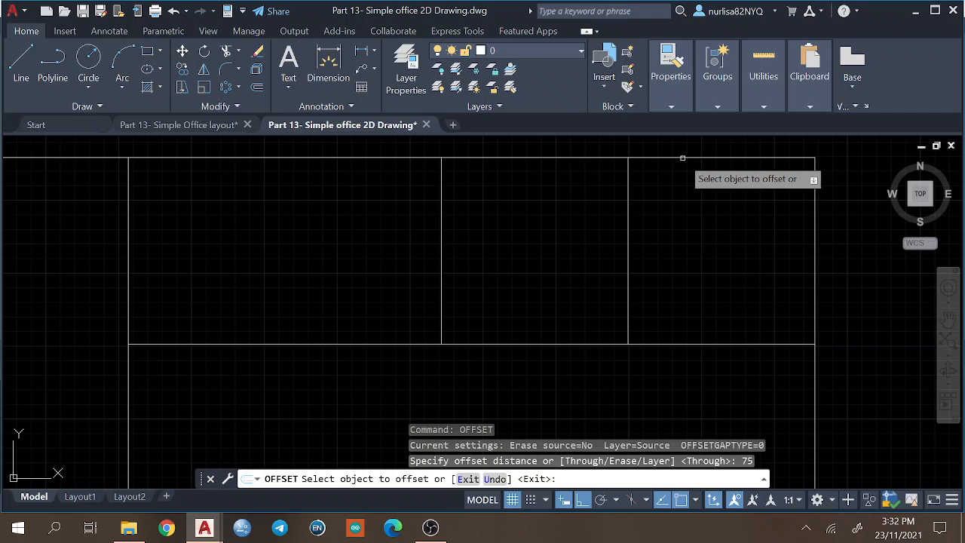
{"action": "left_click", "coordinate": [680, 157]}
{"action": "left_click", "coordinate": [674, 143]}
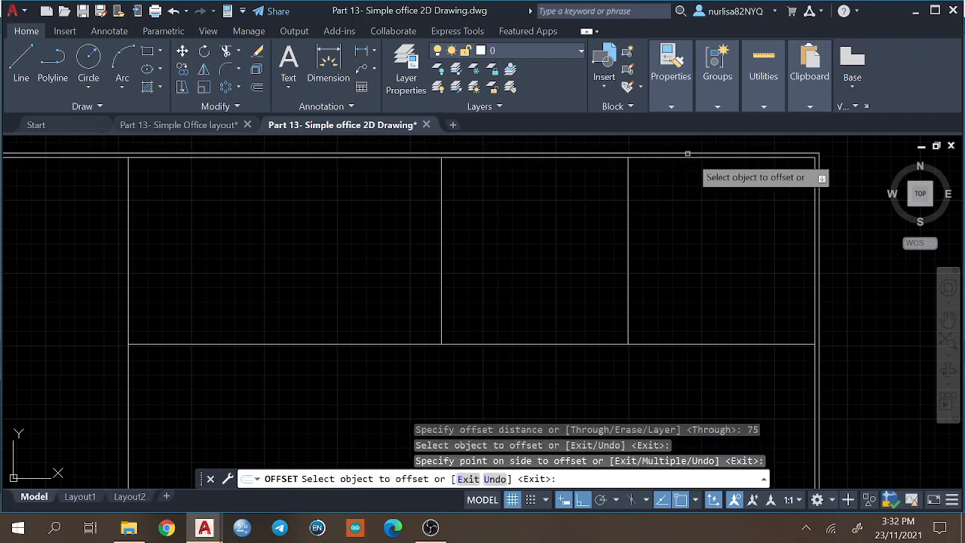
{"action": "left_click", "coordinate": [687, 157]}
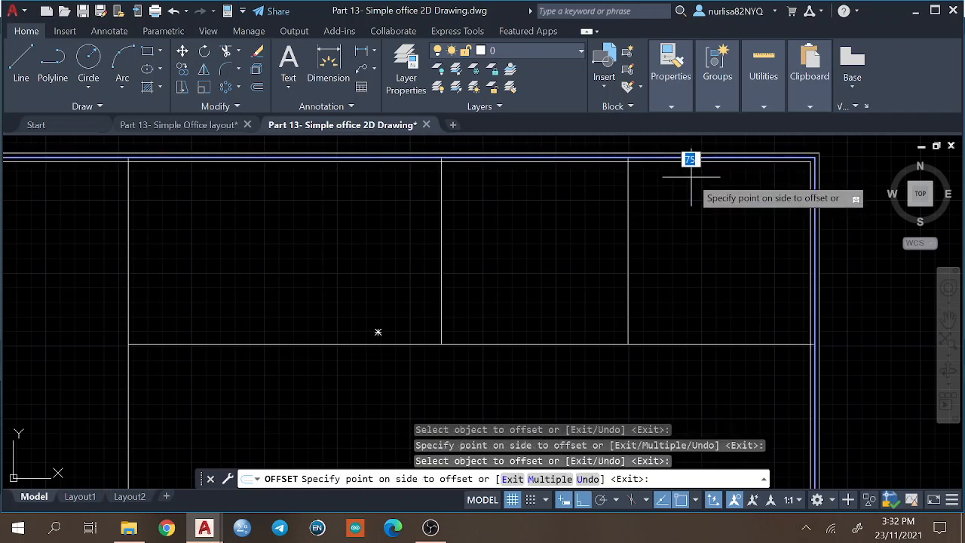
{"action": "left_click", "coordinate": [652, 175]}
Offset the two vertical partitions nearest the outline's right edge 75 mm to both sides.
{"action": "left_click", "coordinate": [628, 180]}
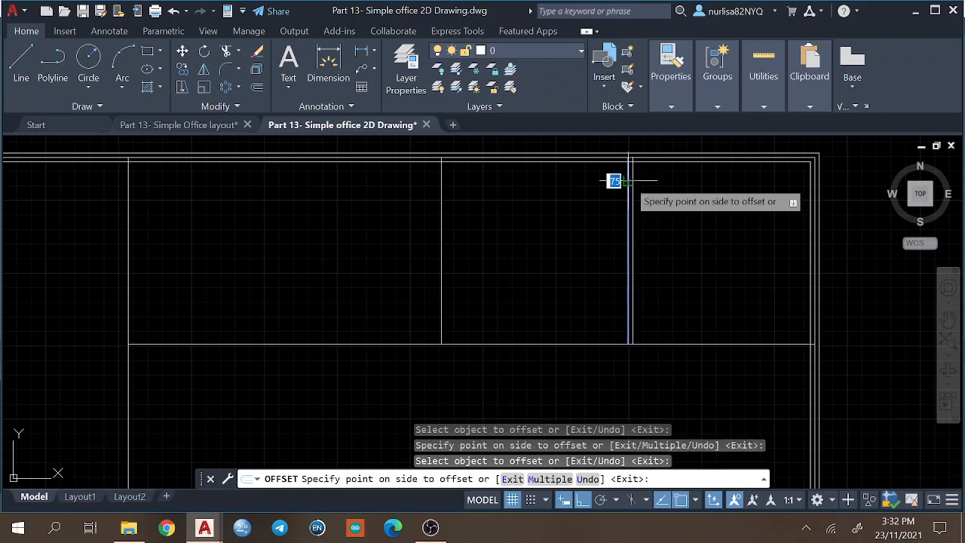
{"action": "left_click", "coordinate": [659, 183]}
{"action": "left_click", "coordinate": [627, 169]}
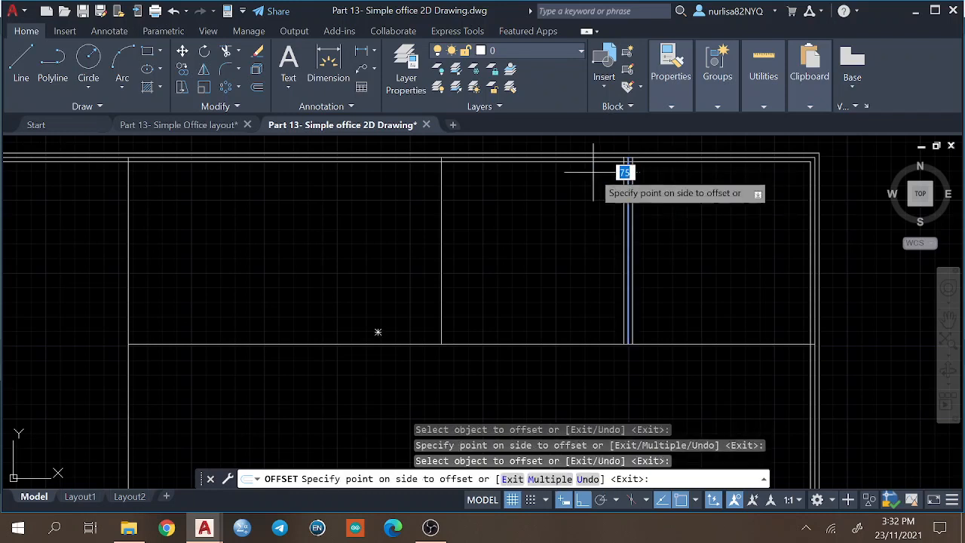
{"action": "left_click", "coordinate": [596, 173]}
{"action": "left_click", "coordinate": [441, 183]}
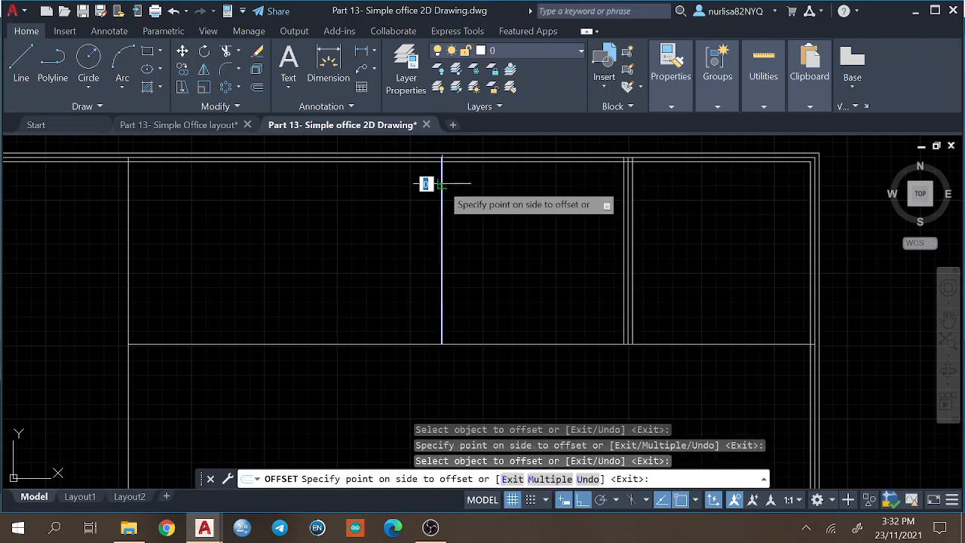
{"action": "left_click", "coordinate": [456, 183]}
{"action": "left_click", "coordinate": [441, 173]}
{"action": "left_click", "coordinate": [415, 177]}
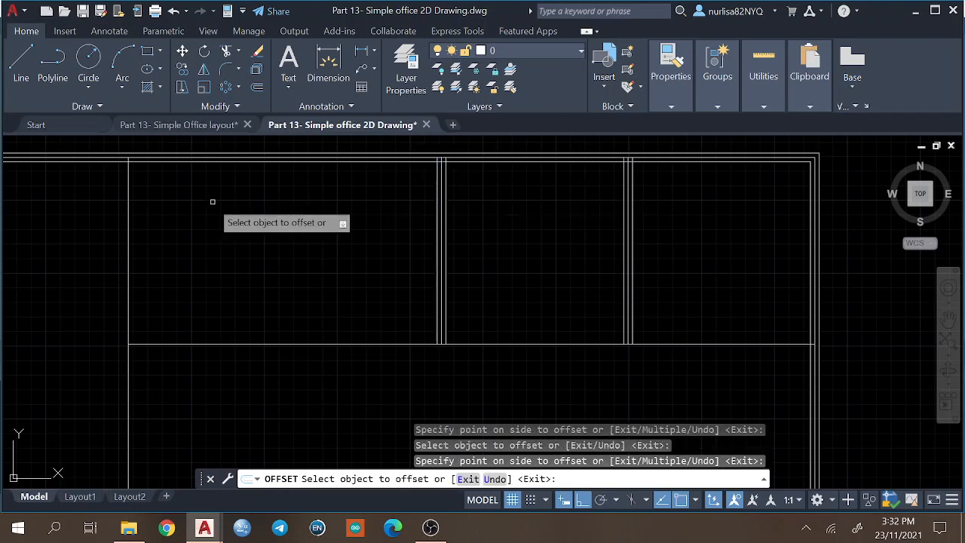
Offset the full-height vertical partition beside the left room 75 mm to both sides.
{"action": "left_click", "coordinate": [129, 195]}
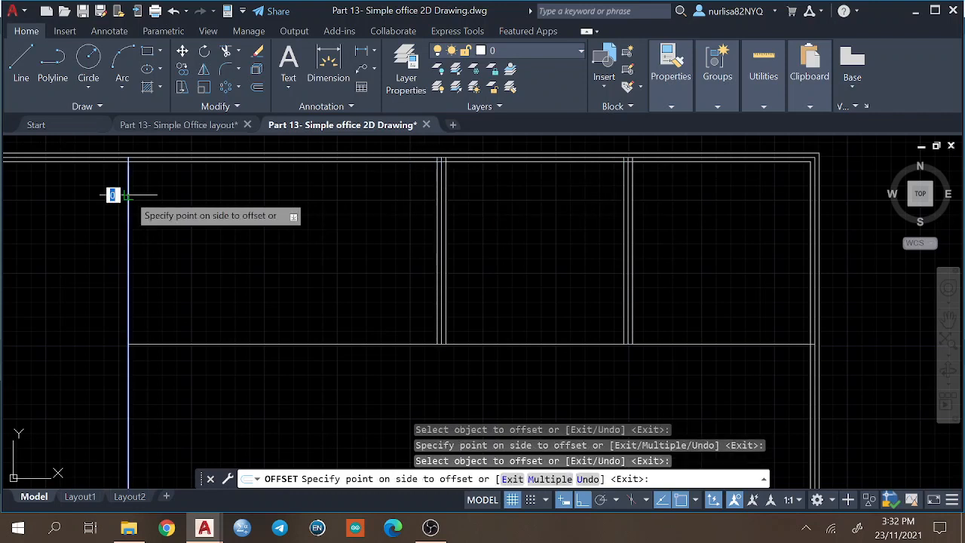
{"action": "left_click", "coordinate": [179, 199]}
{"action": "left_click", "coordinate": [128, 179]}
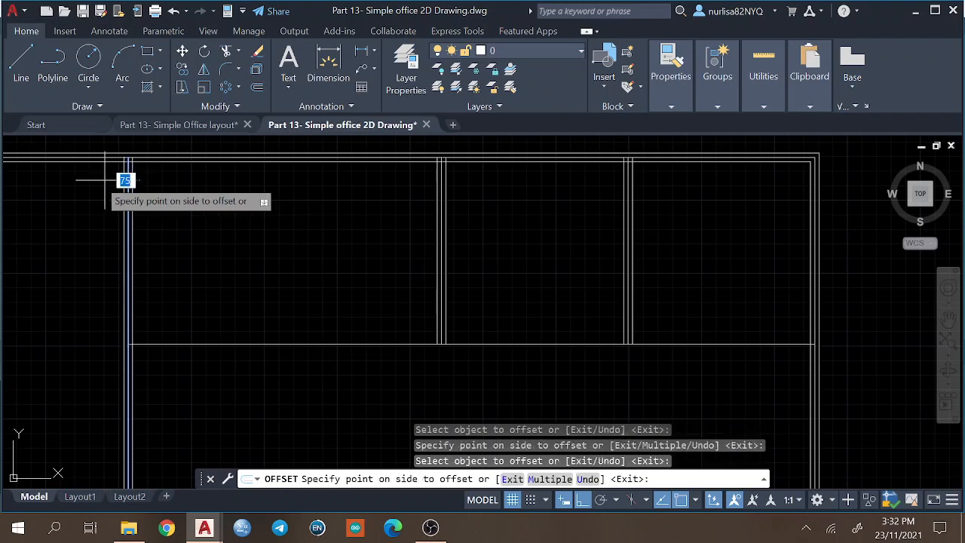
{"action": "left_click", "coordinate": [123, 179]}
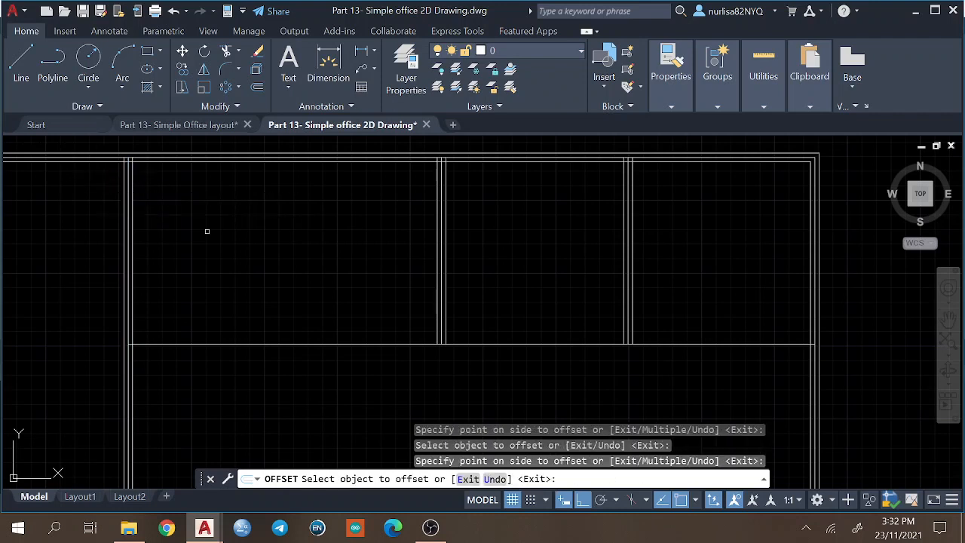
Offset both horizontal partition segments 75 mm above and below, and finish the Offset command.
{"action": "left_click", "coordinate": [288, 343]}
{"action": "left_click", "coordinate": [353, 348]}
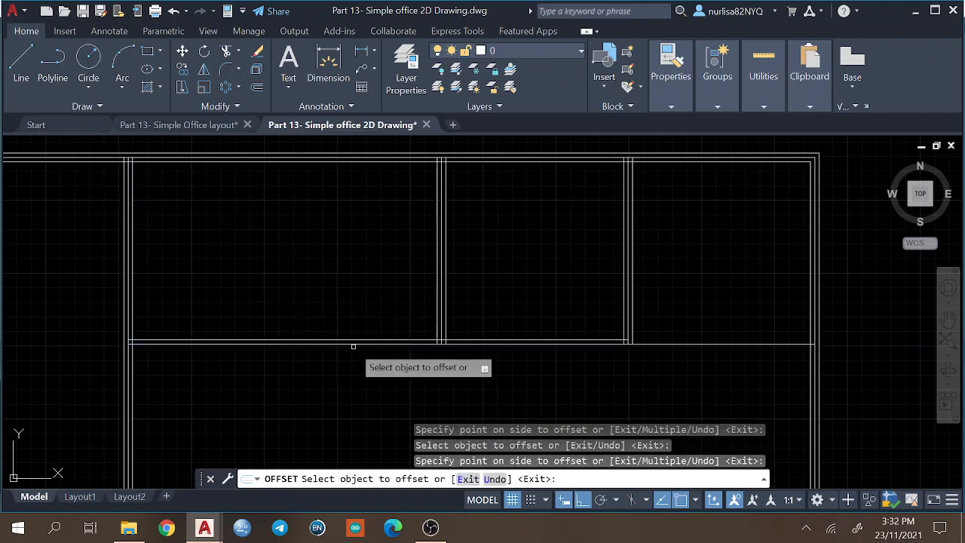
{"action": "left_click", "coordinate": [352, 343]}
{"action": "left_click", "coordinate": [367, 349]}
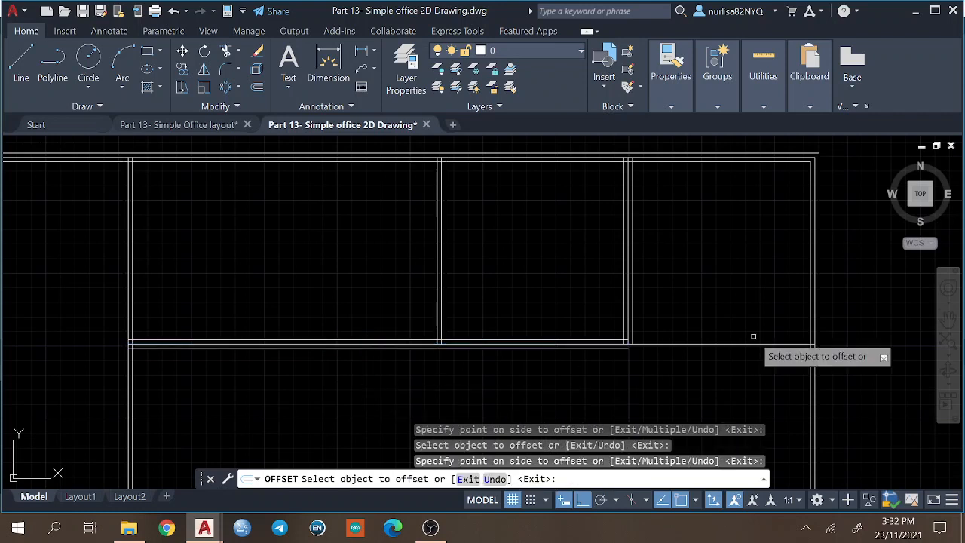
{"action": "left_click", "coordinate": [704, 343]}
{"action": "left_click", "coordinate": [715, 318]}
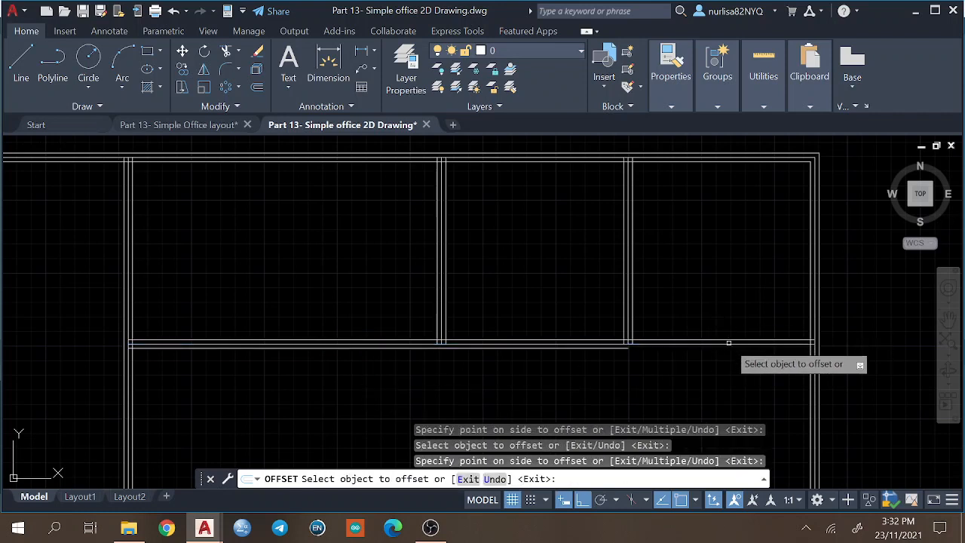
{"action": "left_click", "coordinate": [720, 342]}
{"action": "left_click", "coordinate": [733, 356]}
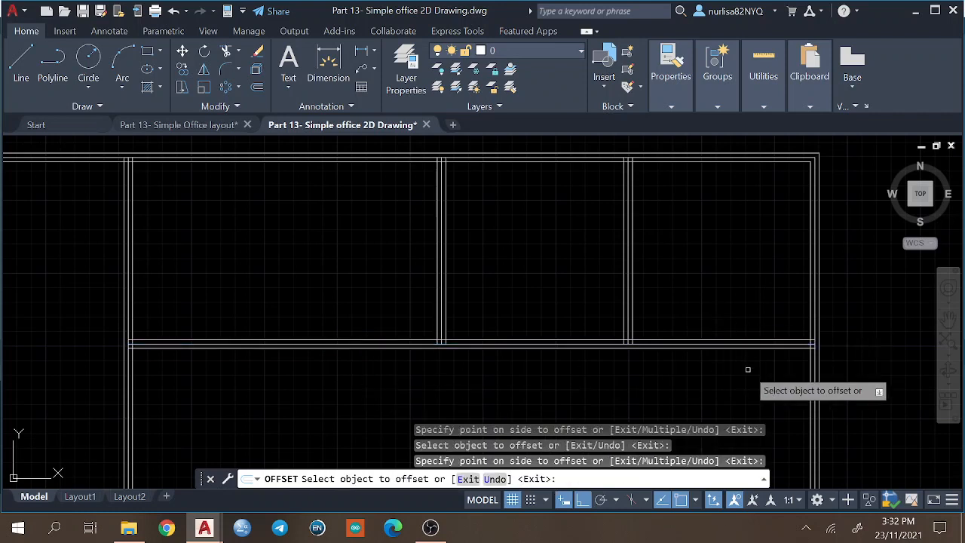
{"action": "key", "text": "Return"}
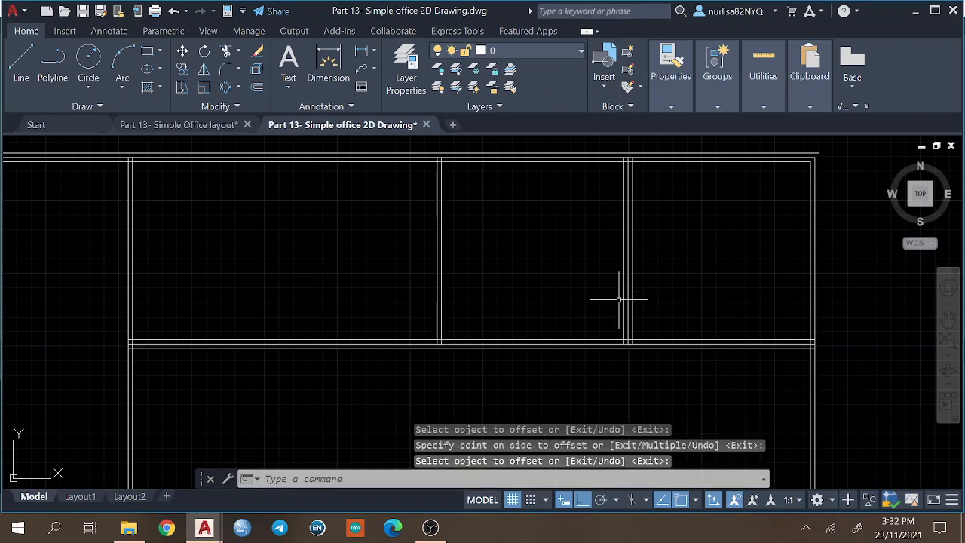
Delete the outline's original centreline between its two offset copies.
{"action": "key", "text": "Return"}
{"action": "left_click", "coordinate": [623, 160]}
{"action": "key", "text": "Escape"}
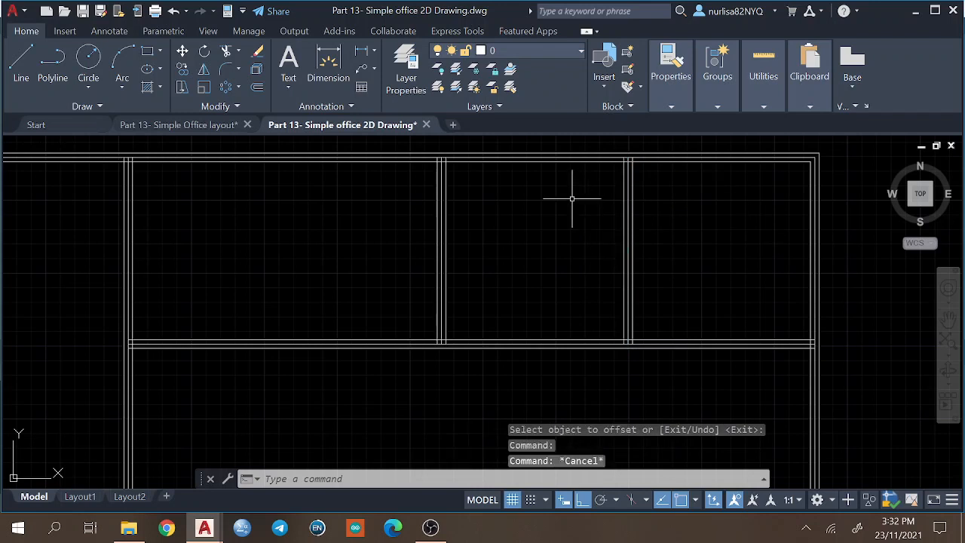
{"action": "left_click", "coordinate": [507, 158]}
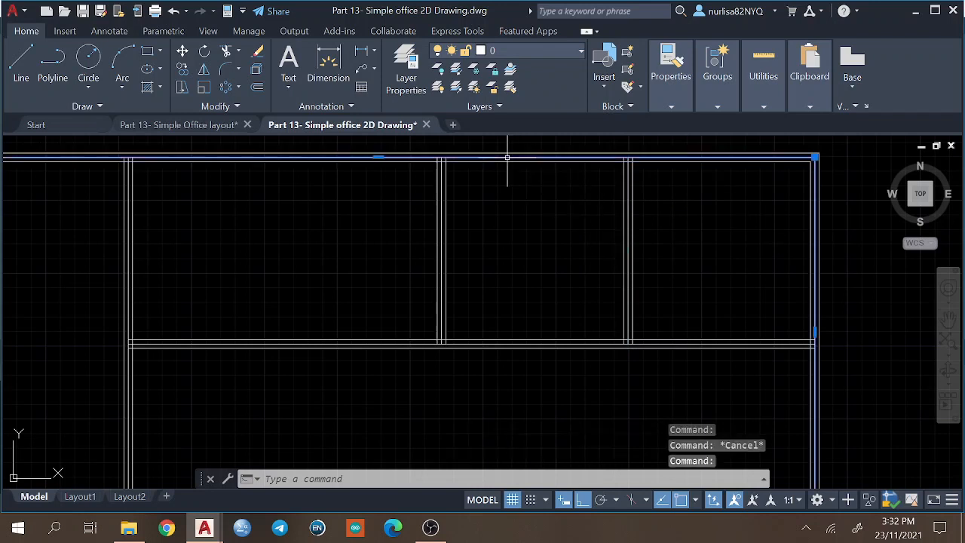
{"action": "key", "text": "Delete"}
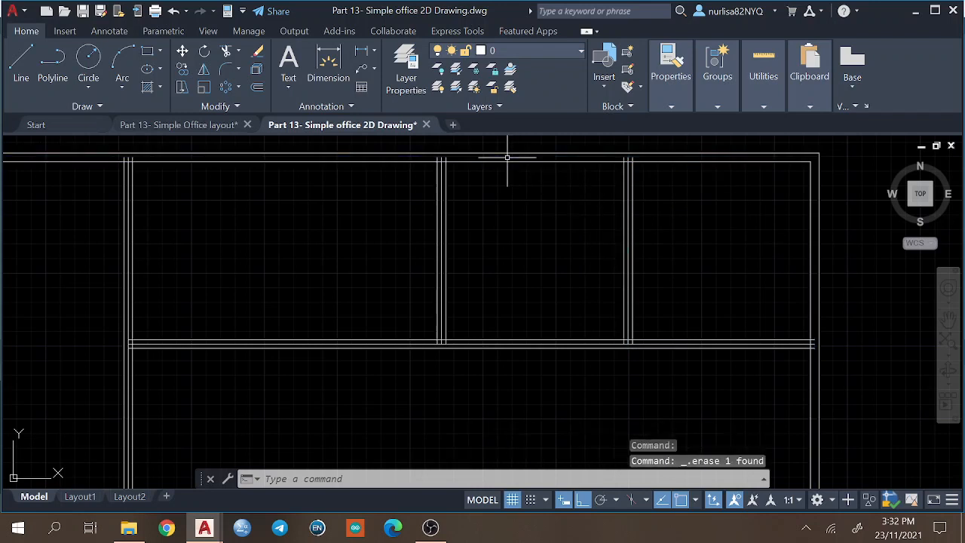
Delete the centrelines of both horizontal partition segments, leaving only their offset wall lines.
{"action": "left_click", "coordinate": [614, 344]}
{"action": "key", "text": "Escape"}
{"action": "left_click", "coordinate": [672, 340]}
{"action": "key", "text": "Escape"}
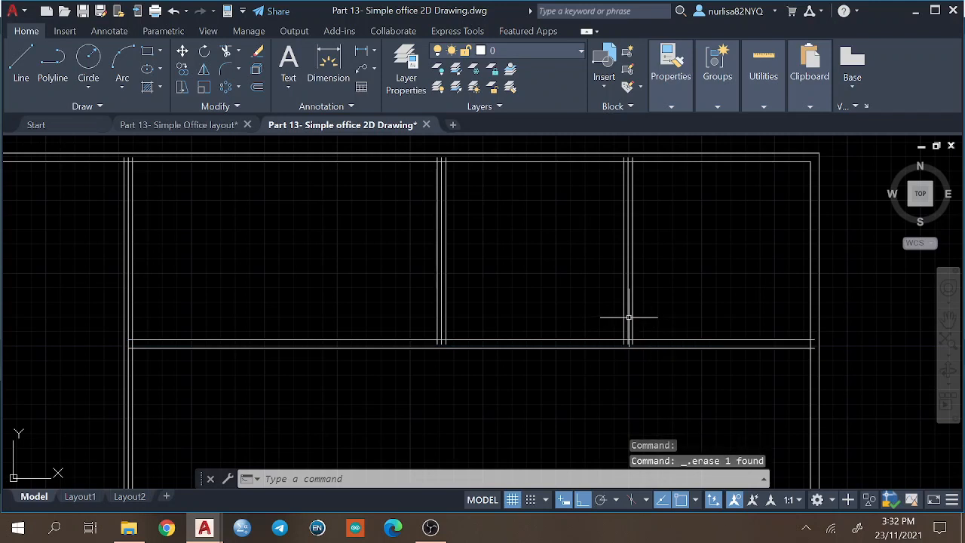
Delete the centrelines of the three vertical partitions, leaving only their offset wall lines.
{"action": "left_click", "coordinate": [629, 318]}
{"action": "key", "text": "Escape"}
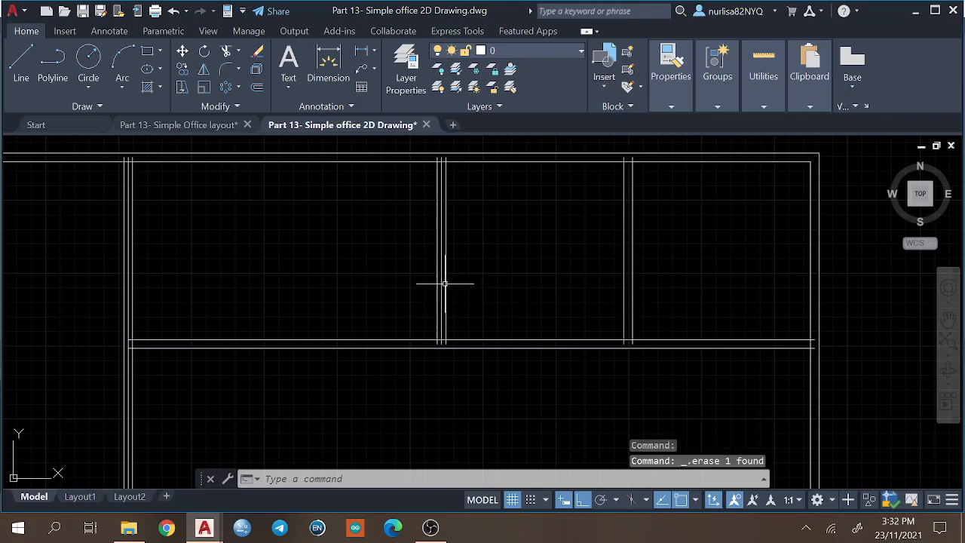
{"action": "left_click", "coordinate": [441, 283]}
{"action": "key", "text": "Delete"}
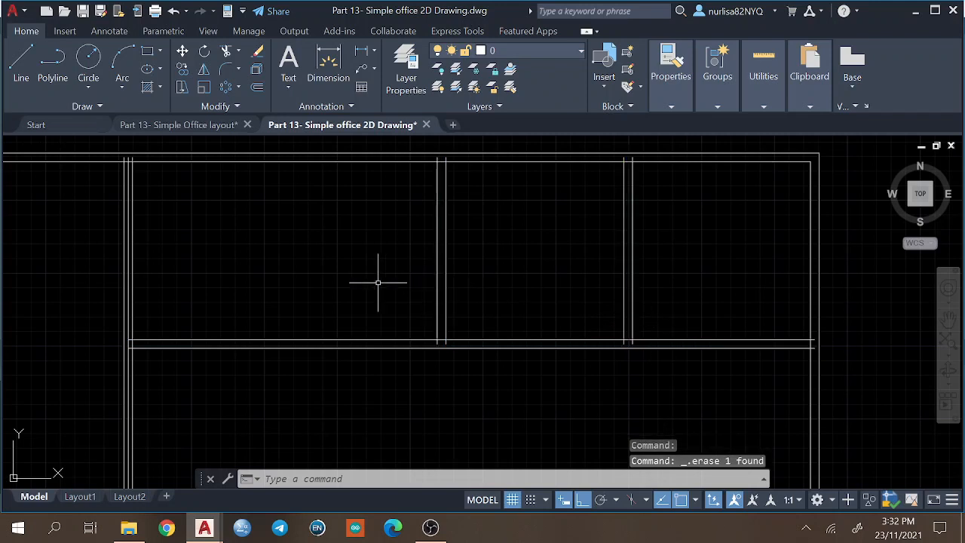
{"action": "left_click", "coordinate": [127, 255]}
{"action": "key", "text": "Delete"}
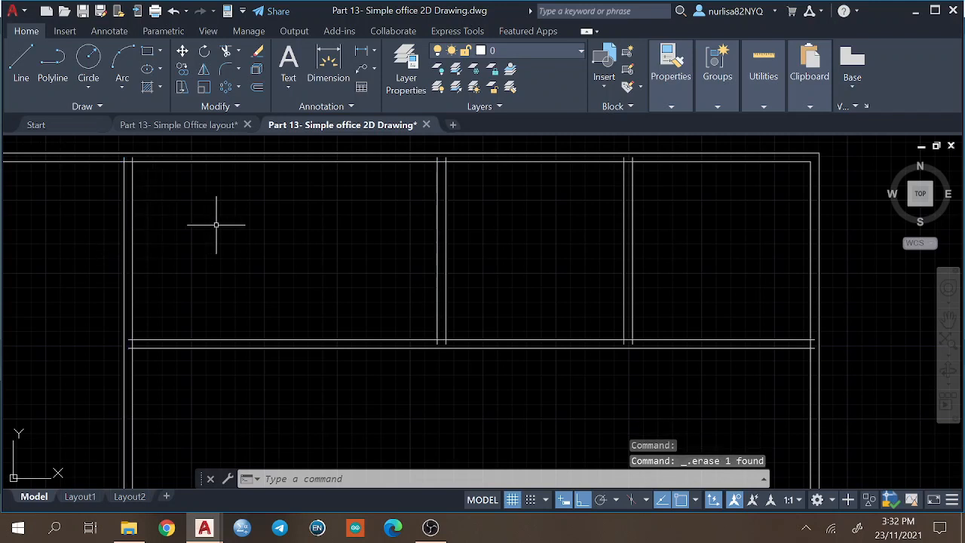
Trim the vertical partition line ends inside the upper outer wall and open the wall's inner line at the partition junctions.
{"action": "type", "text": "tr"}
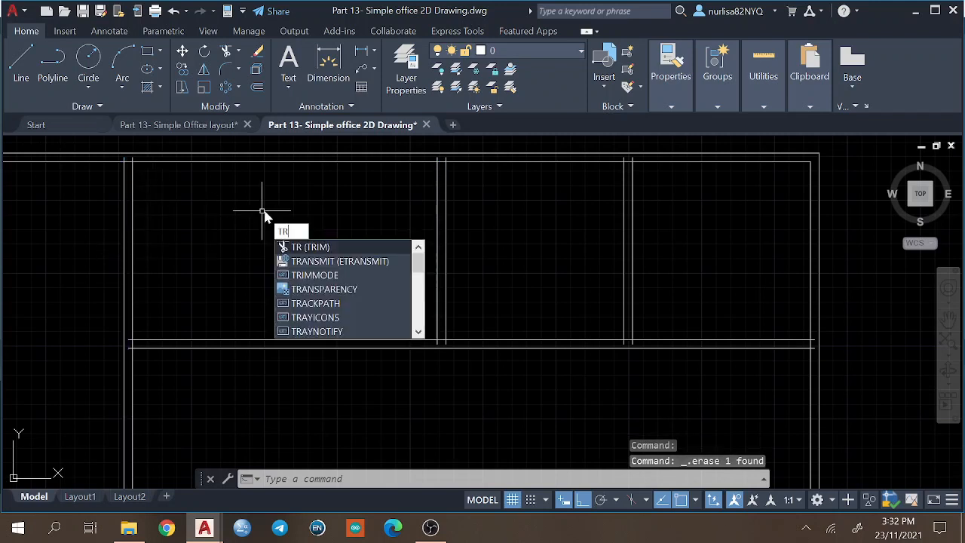
{"action": "key", "text": "Return"}
{"action": "left_click", "coordinate": [128, 161]}
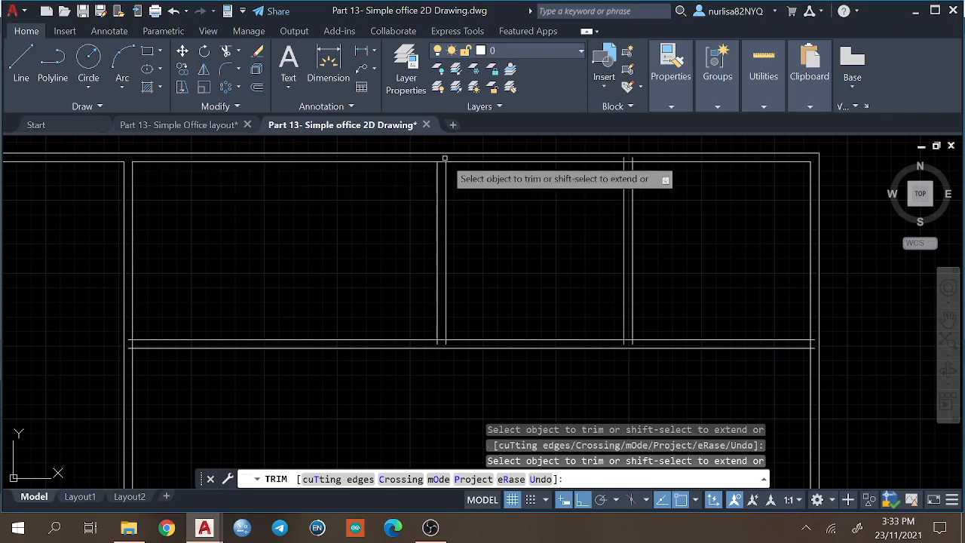
{"action": "left_click", "coordinate": [444, 158]}
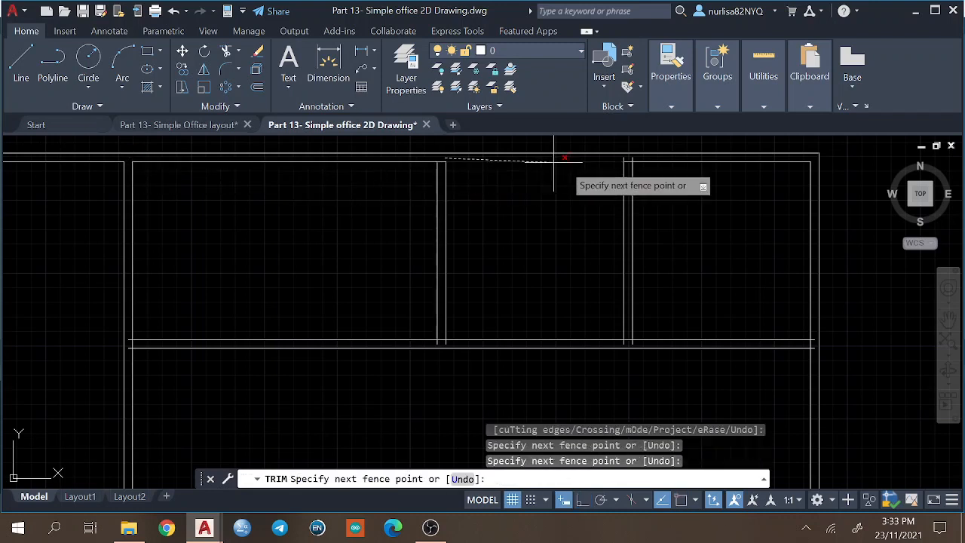
{"action": "key", "text": "Return"}
{"action": "left_click", "coordinate": [627, 162]}
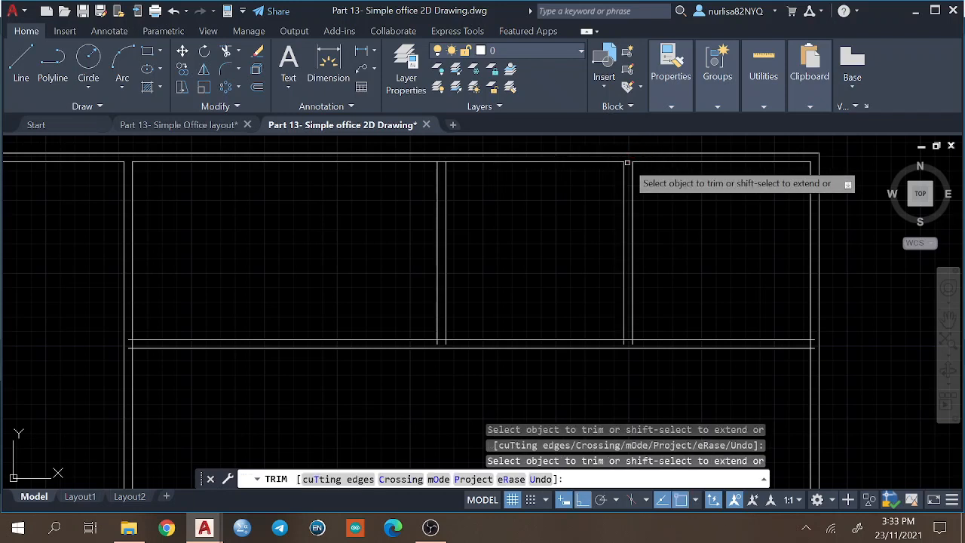
{"action": "left_click", "coordinate": [442, 163]}
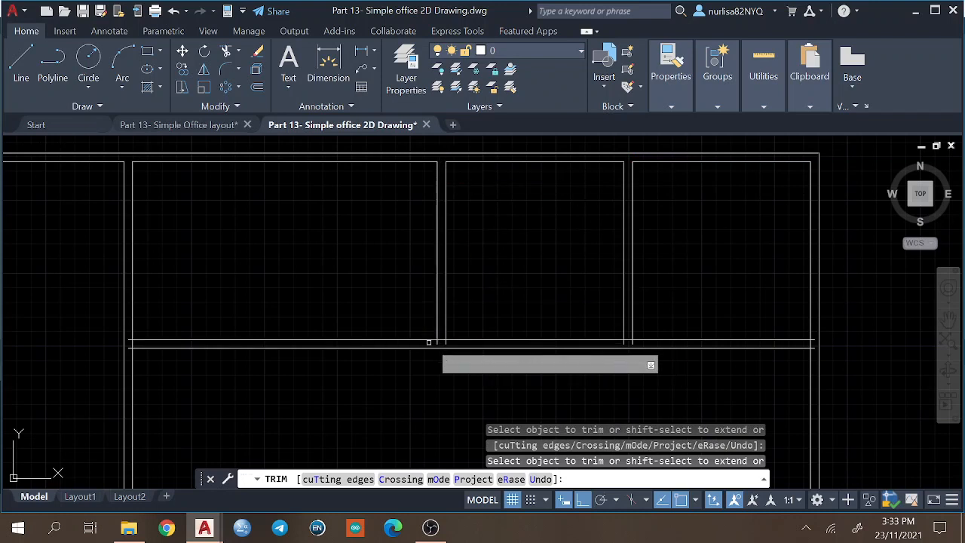
Trim the overlapping lines where the horizontal wall meets the vertical partitions and the right outer wall, and finish the Trim command.
{"action": "left_click", "coordinate": [432, 342]}
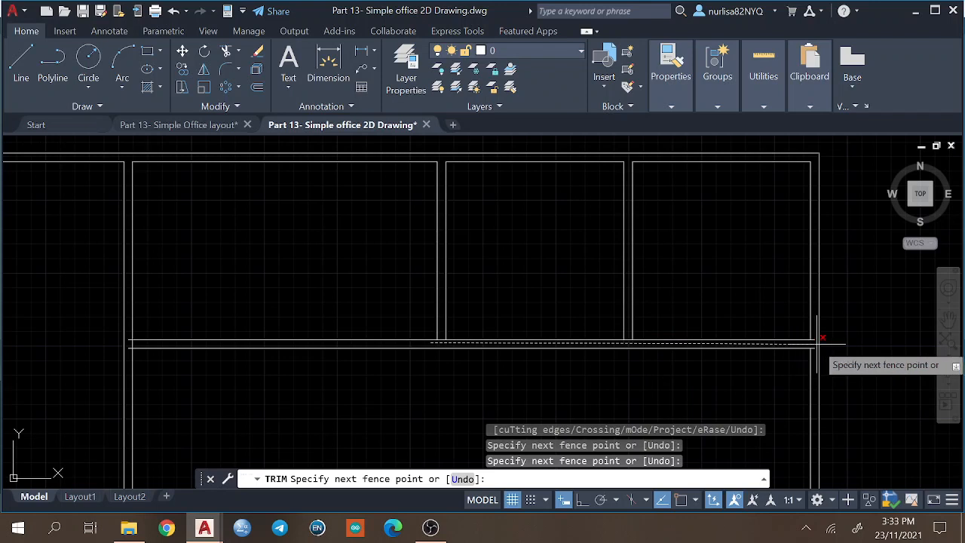
{"action": "key", "text": "Return"}
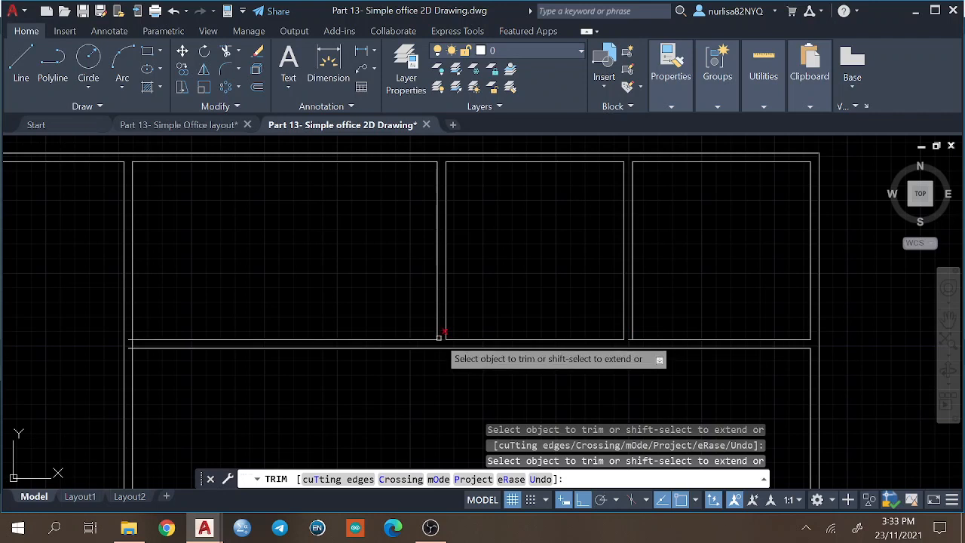
{"action": "left_click", "coordinate": [126, 333]}
{"action": "left_click", "coordinate": [128, 340]}
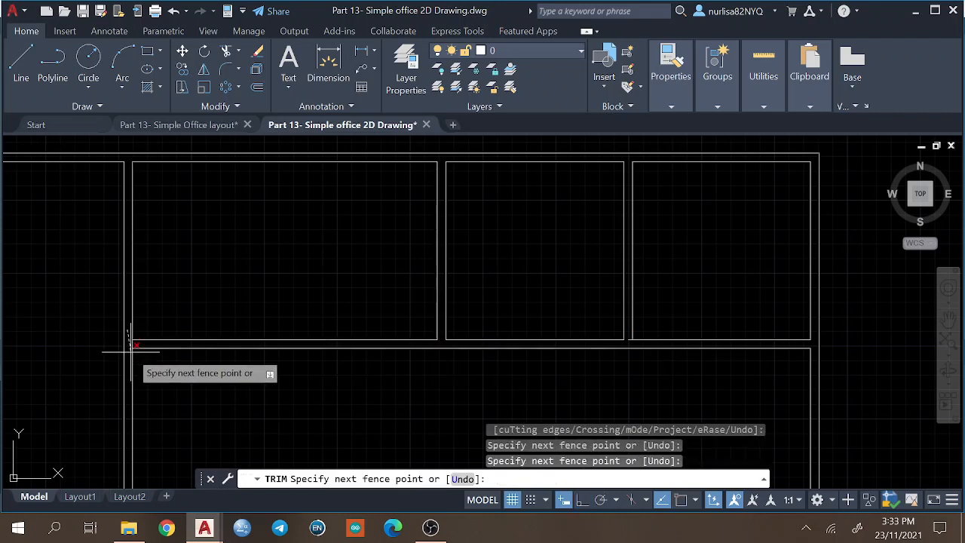
{"action": "key", "text": "Return"}
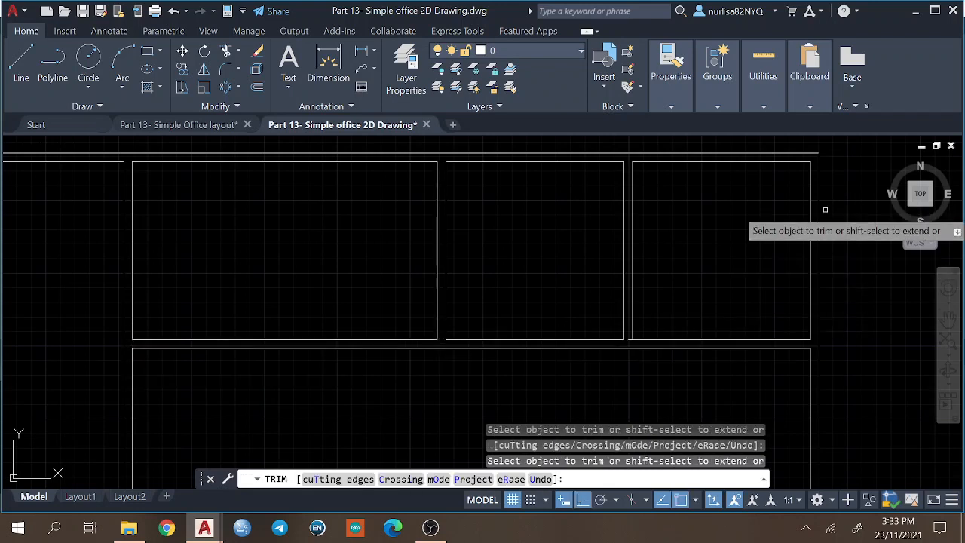
{"action": "key", "text": "Return"}
Trim the full-height partition's two line ends that extend past the lower wall's inner line, undoing the mistaken trim first.
{"action": "mouse_move", "coordinate": [364, 339]}
{"action": "middle_mouse_down"}
{"action": "mouse_move", "coordinate": [439, 282]}
{"action": "mouse_move", "coordinate": [466, 278]}
{"action": "middle_mouse_up"}
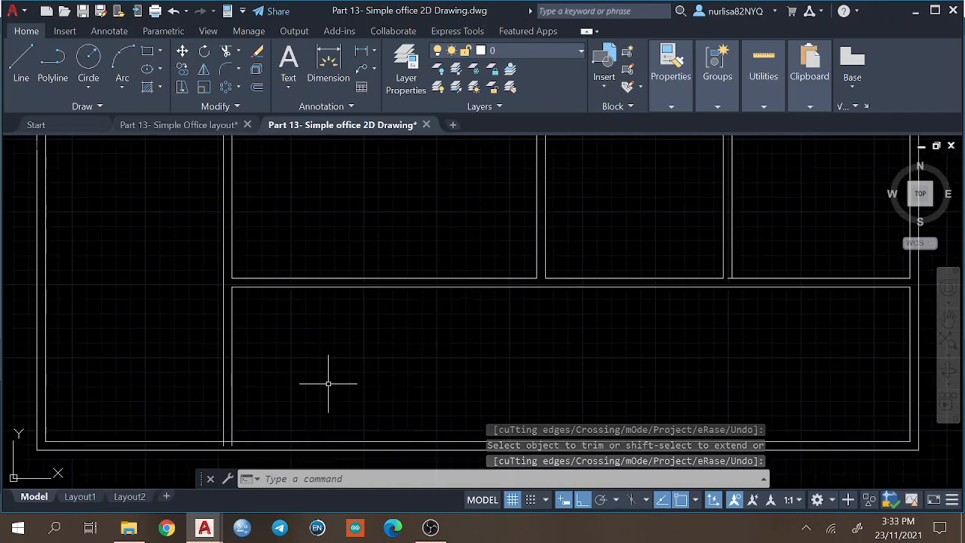
{"action": "type", "text": "tr"}
{"action": "key", "text": "Return"}
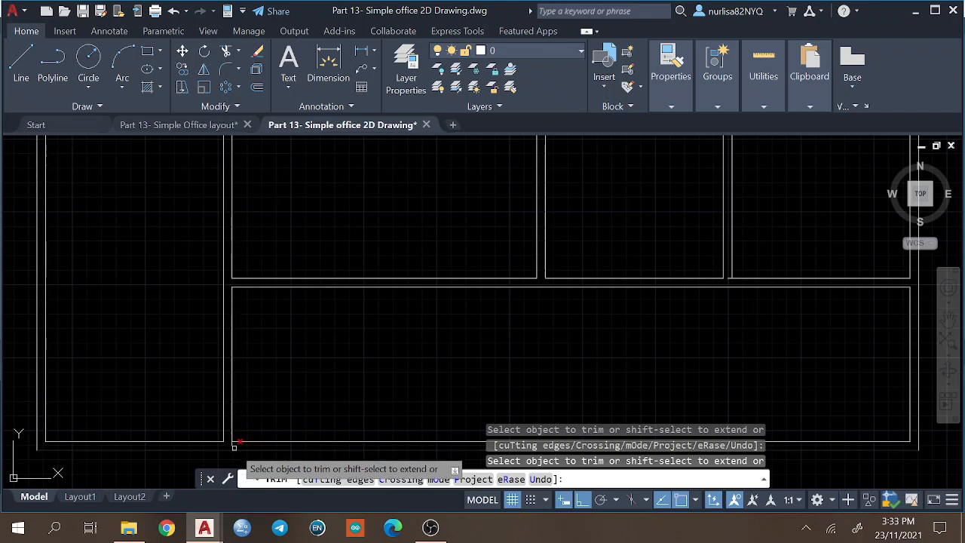
{"action": "key", "text": "ctrl+z"}
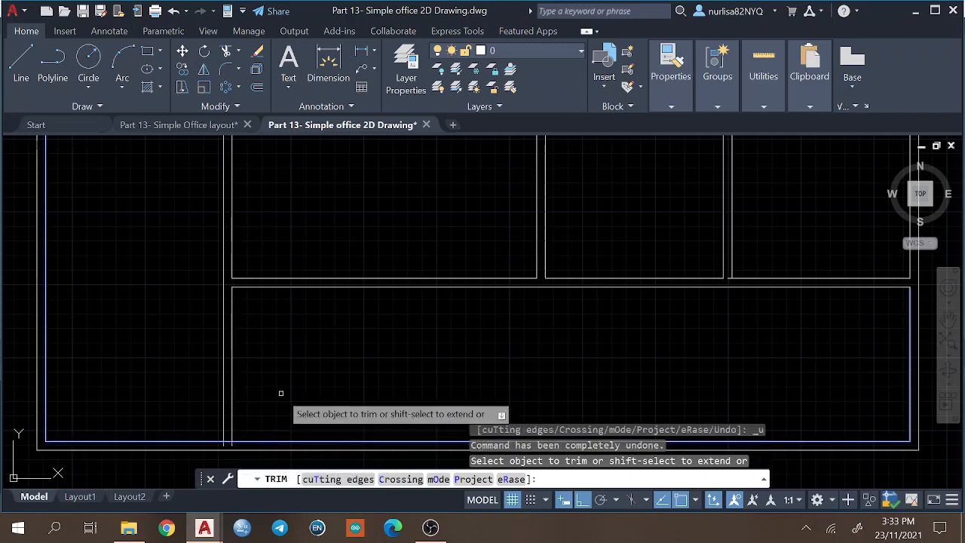
{"action": "left_click", "coordinate": [234, 445]}
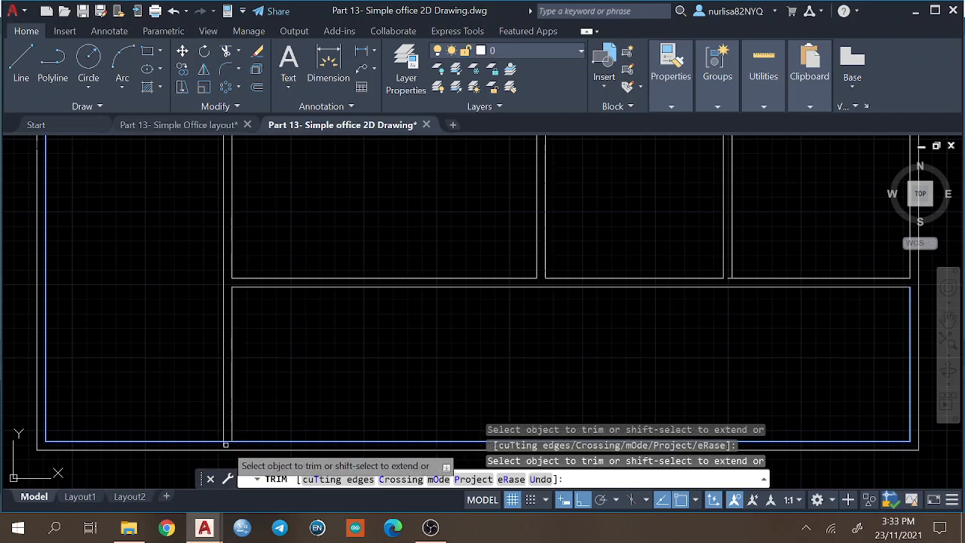
{"action": "left_click", "coordinate": [225, 445]}
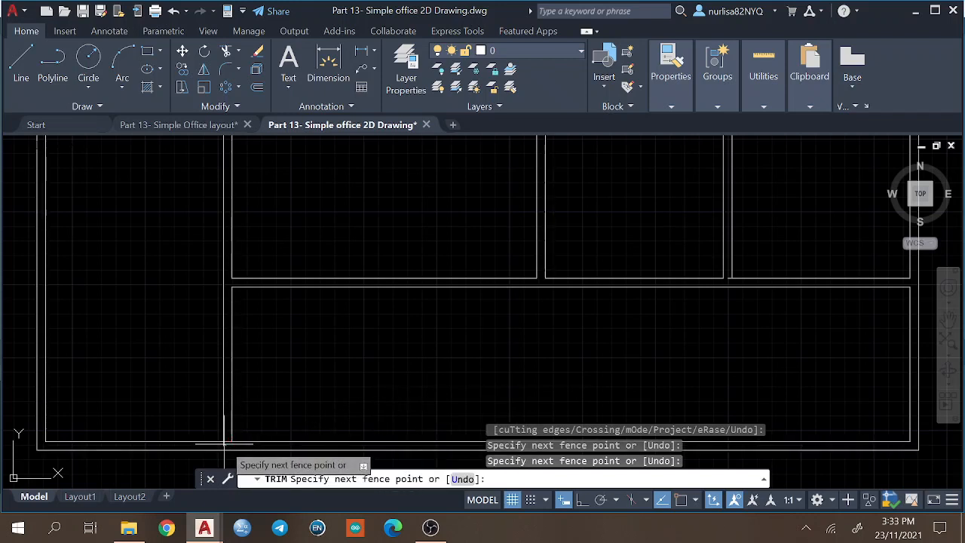
{"action": "key", "text": "Return"}
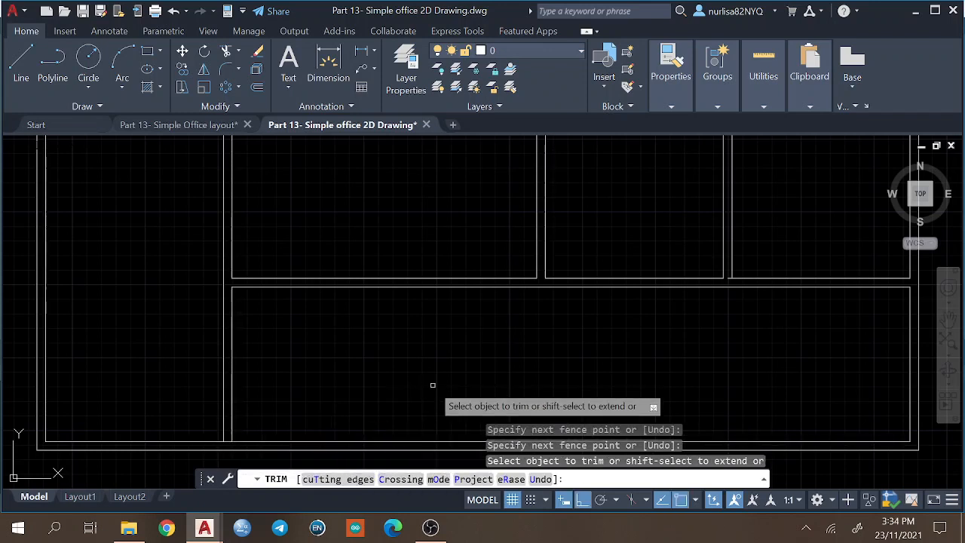
{"action": "key", "text": "Return"}
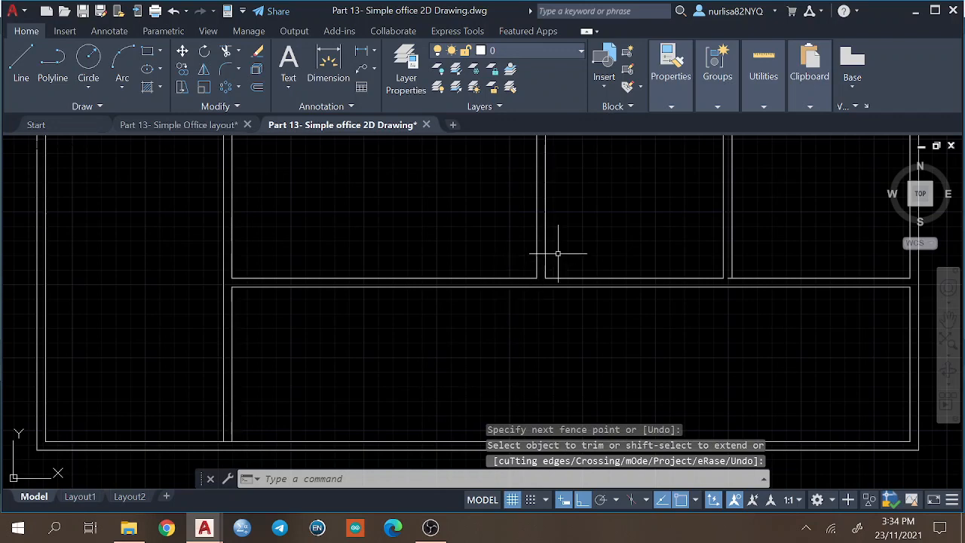
Trim the lower wall's inner line between the two lines of the full-height partition to open the junction.
{"action": "mouse_move", "coordinate": [558, 253]}
{"action": "middle_mouse_down"}
{"action": "mouse_move", "coordinate": [487, 286]}
{"action": "mouse_move", "coordinate": [491, 271]}
{"action": "middle_mouse_up"}
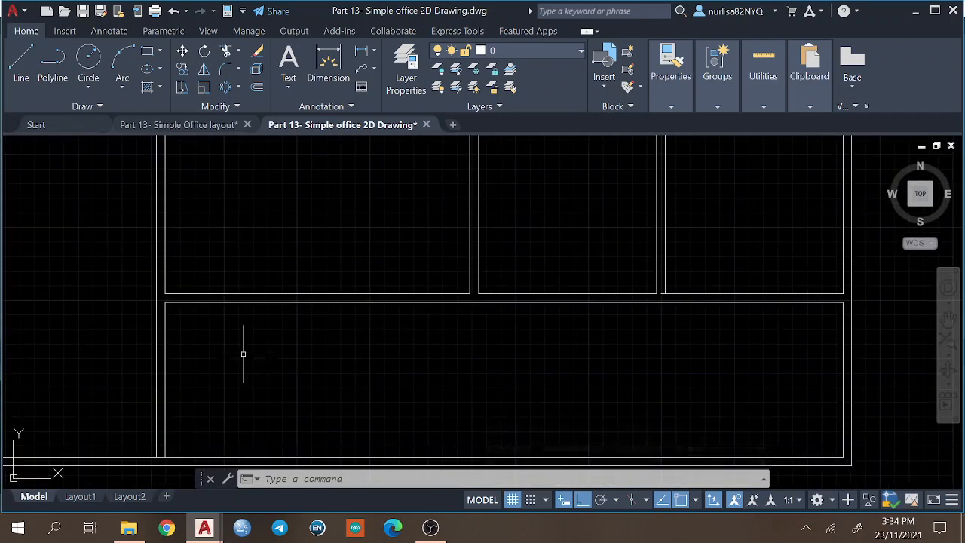
{"action": "type", "text": "t"}
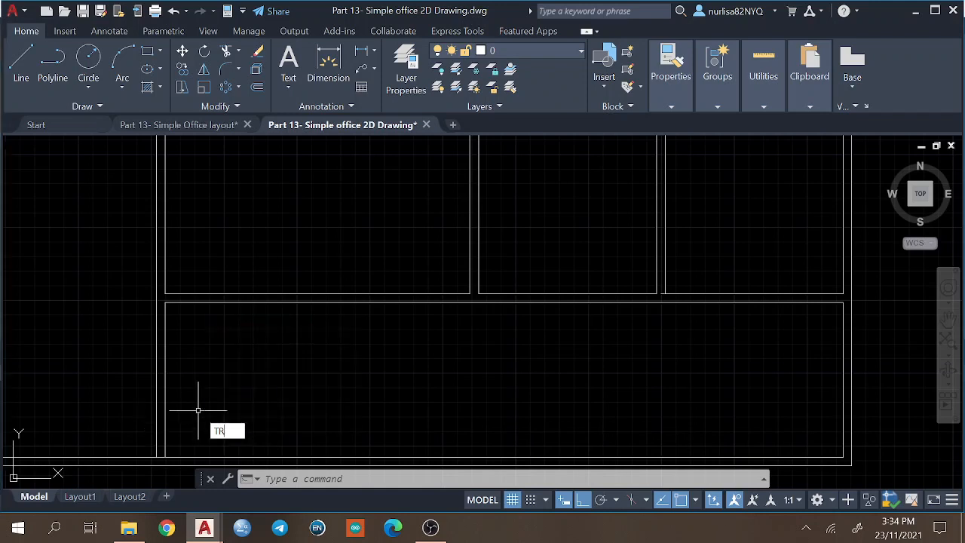
{"action": "key", "text": "Return"}
{"action": "left_click", "coordinate": [160, 457]}
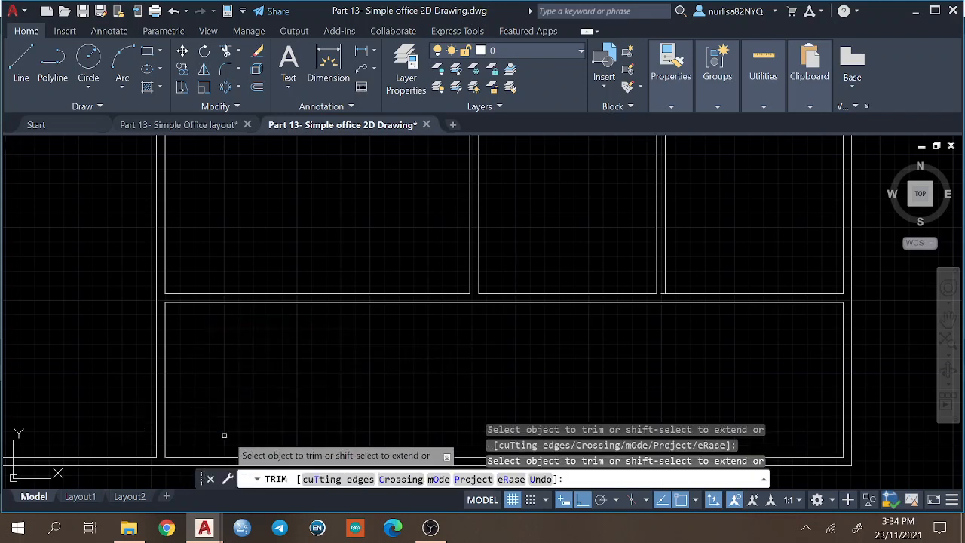
{"action": "key", "text": "Return"}
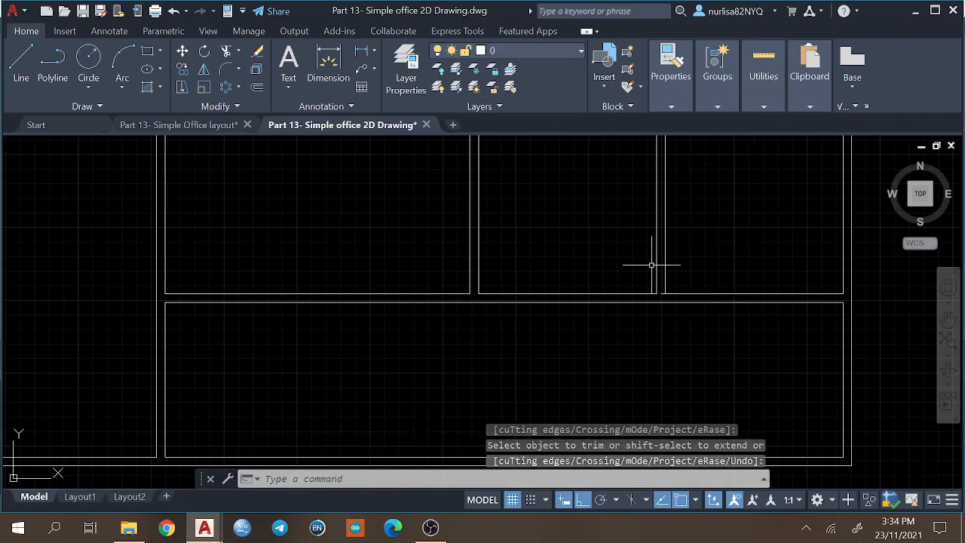
Create a new layer named Column in the layer properties.
{"action": "middle_click_drag", "start_coordinate": [537, 203], "coordinate": [549, 268]}
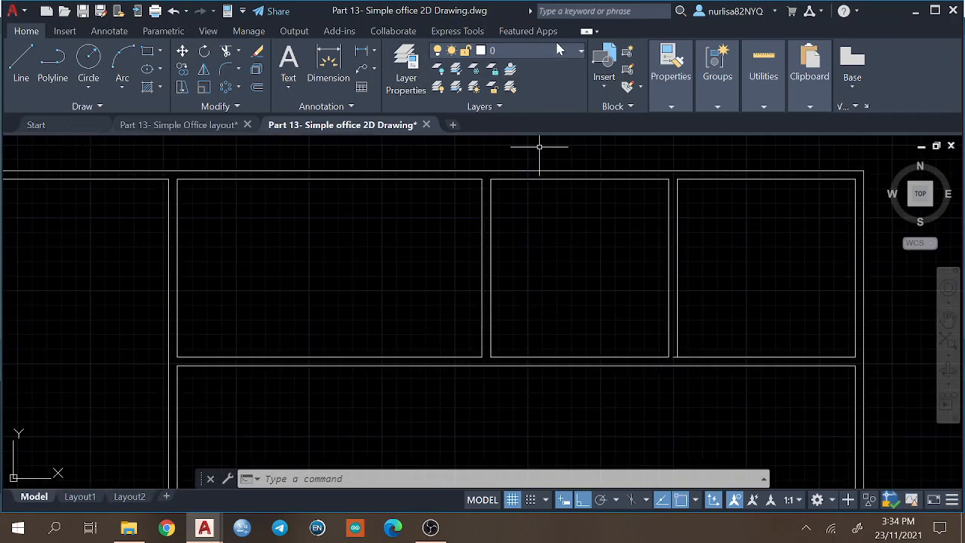
{"action": "left_click", "coordinate": [533, 50]}
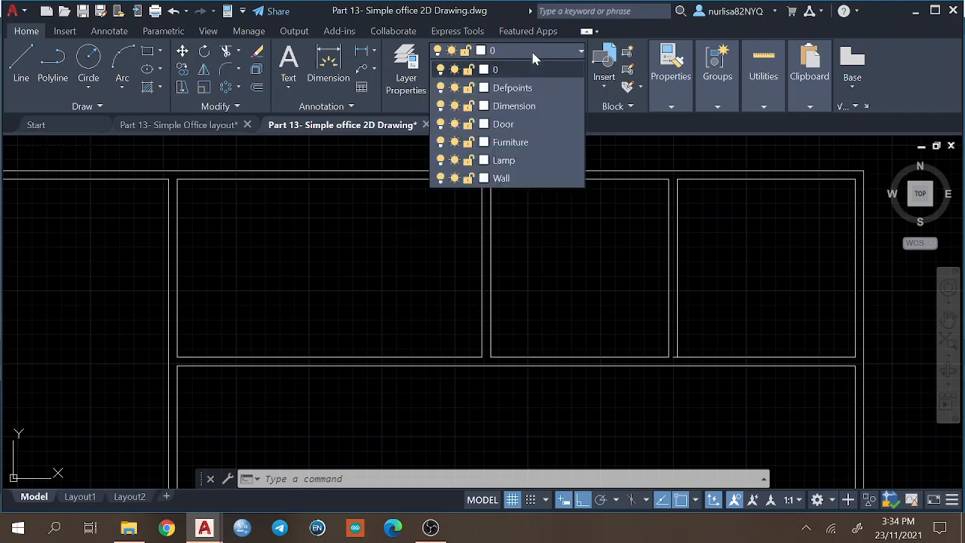
{"action": "left_click", "coordinate": [536, 51]}
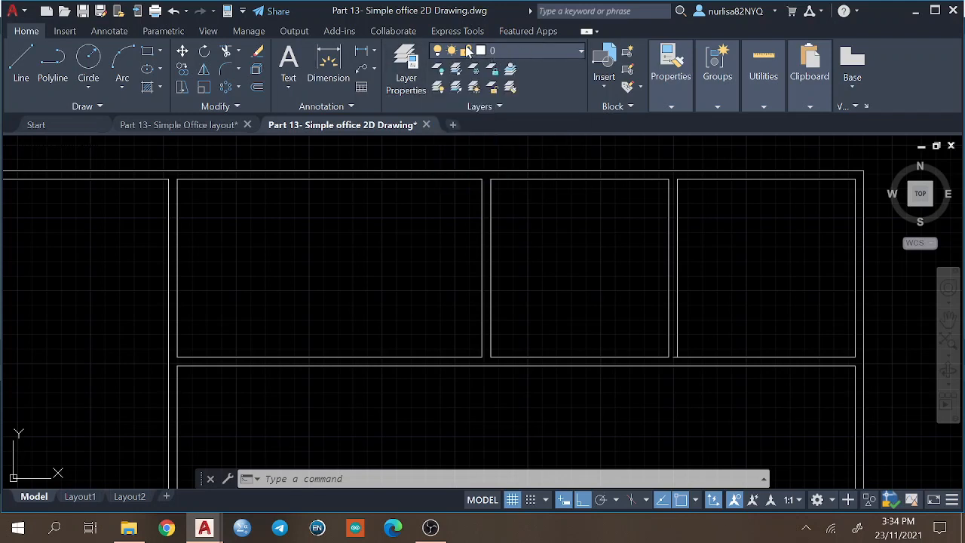
{"action": "left_click", "coordinate": [407, 66]}
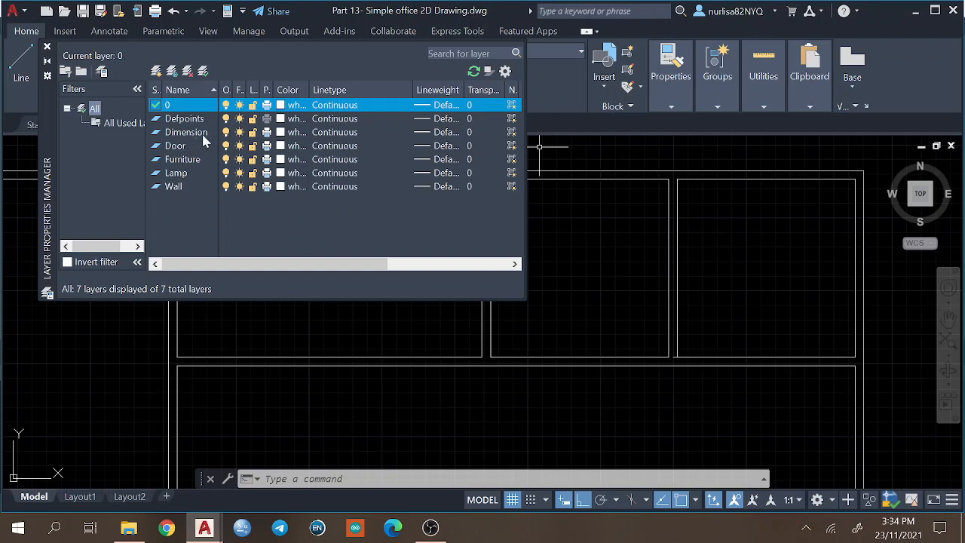
{"action": "right_click", "coordinate": [183, 219]}
{"action": "left_click", "coordinate": [166, 211]}
{"action": "right_click", "coordinate": [260, 217]}
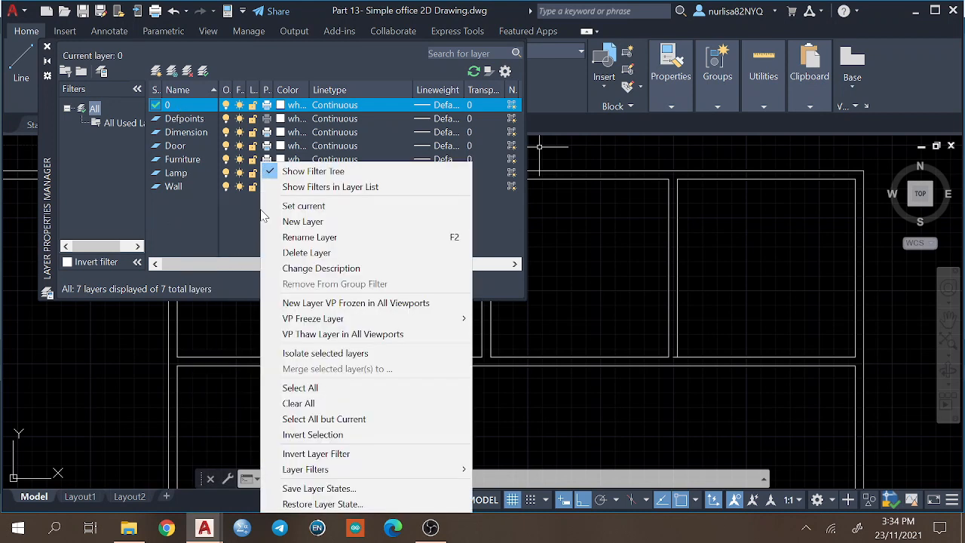
{"action": "left_click", "coordinate": [326, 223]}
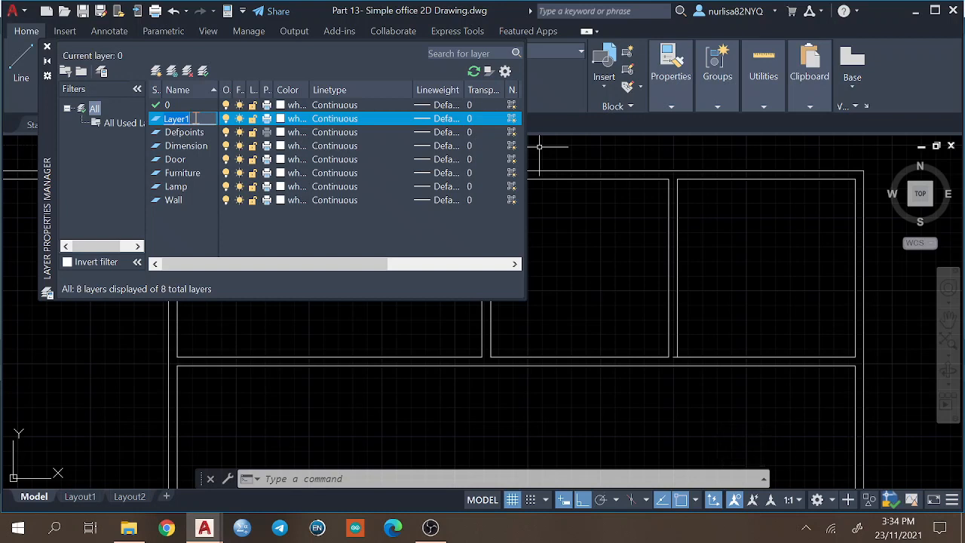
{"action": "type", "text": "Column"}
Confirm white as the Column layer's color.
{"action": "left_click", "coordinate": [277, 119]}
{"action": "left_click", "coordinate": [279, 120]}
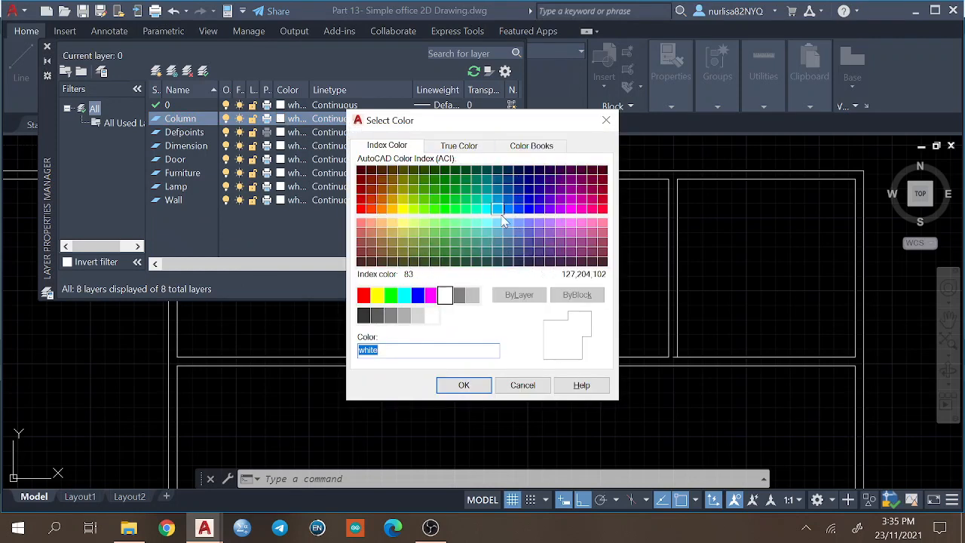
{"action": "left_click", "coordinate": [464, 383]}
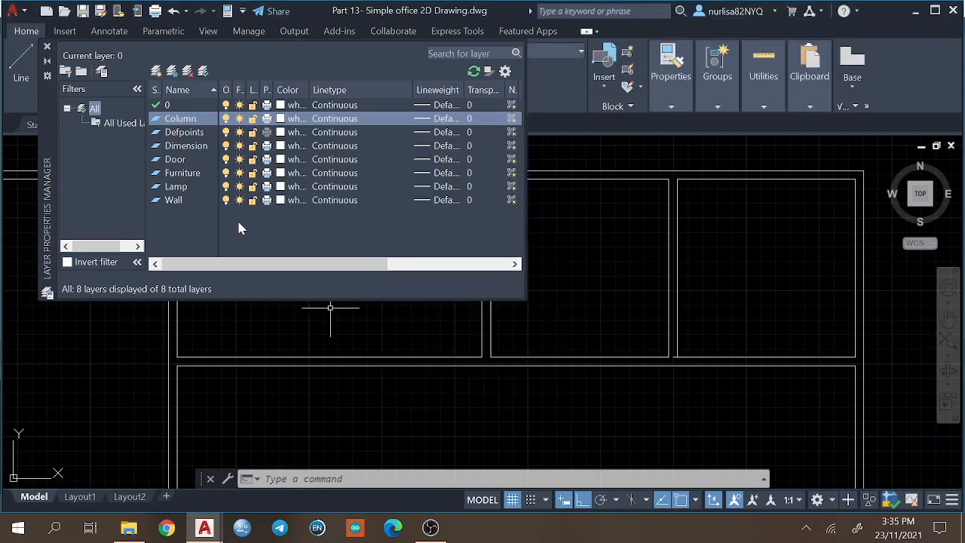
{"action": "left_click", "coordinate": [187, 148]}
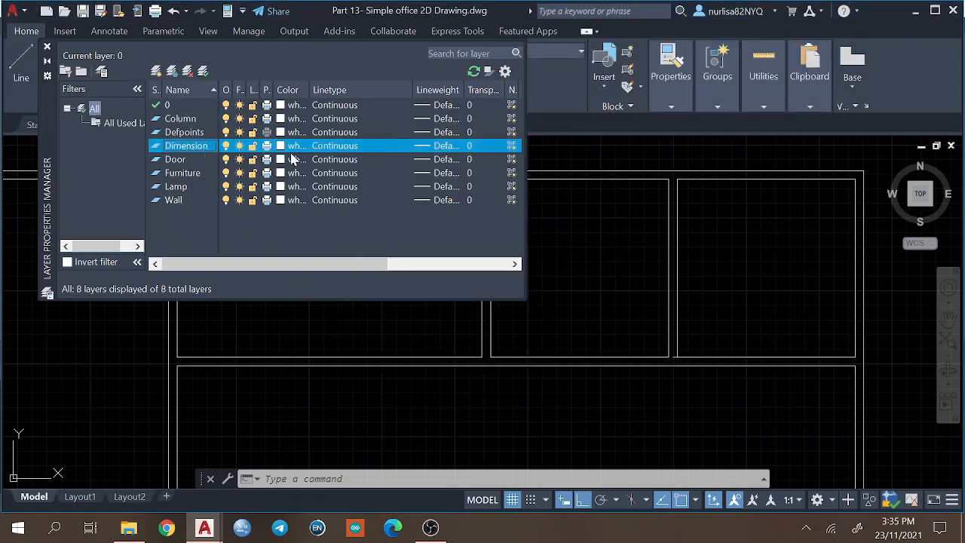
{"action": "left_click", "coordinate": [338, 150]}
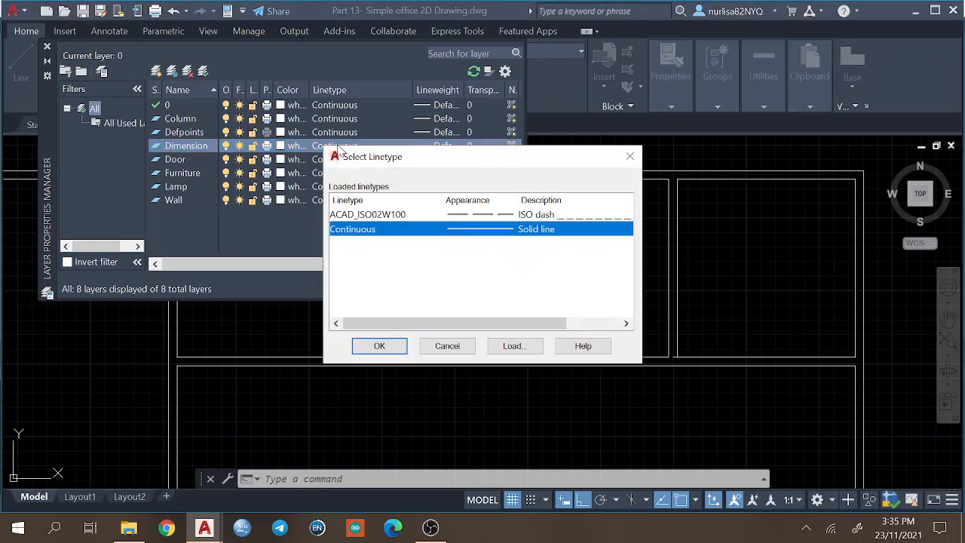
{"action": "left_click", "coordinate": [465, 215]}
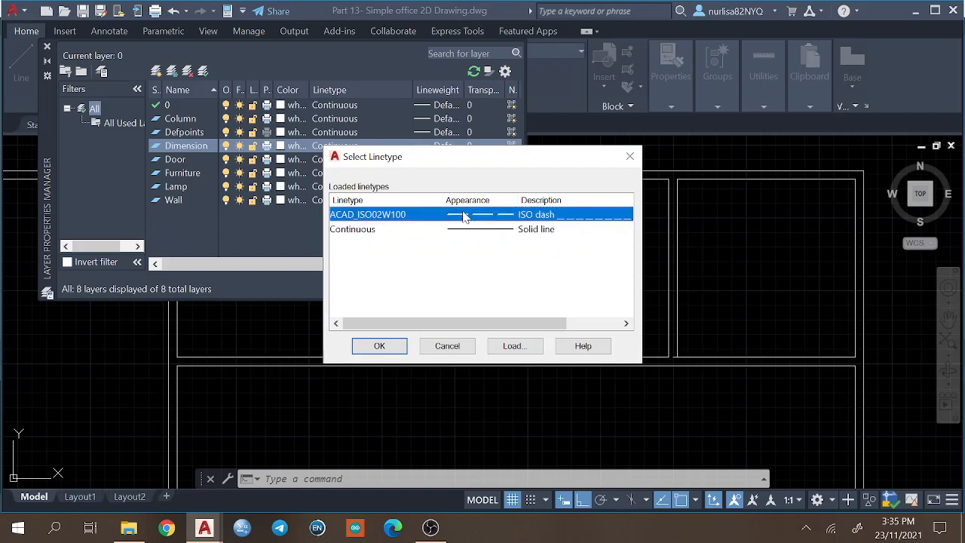
{"action": "left_click", "coordinate": [447, 349]}
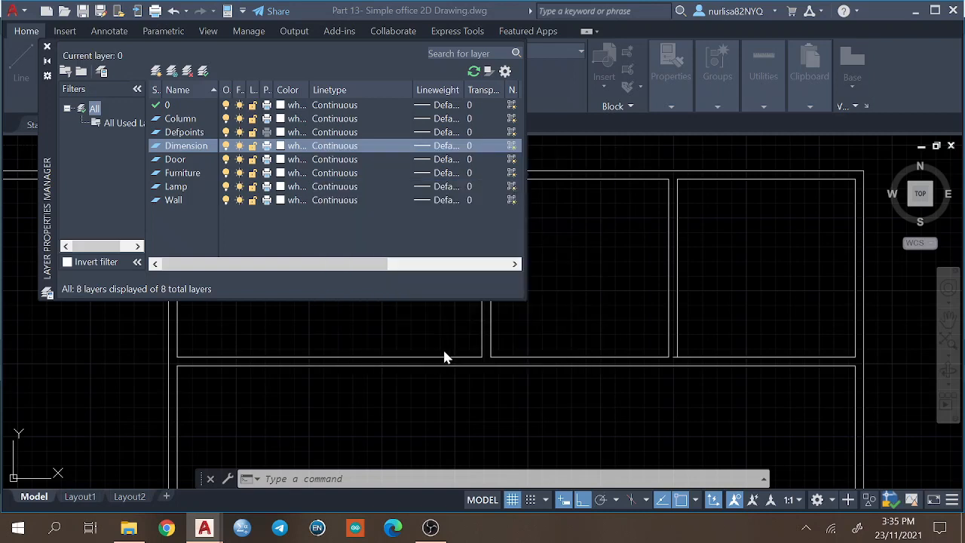
Create a new layer named Wire in the layer properties.
{"action": "right_click", "coordinate": [185, 219]}
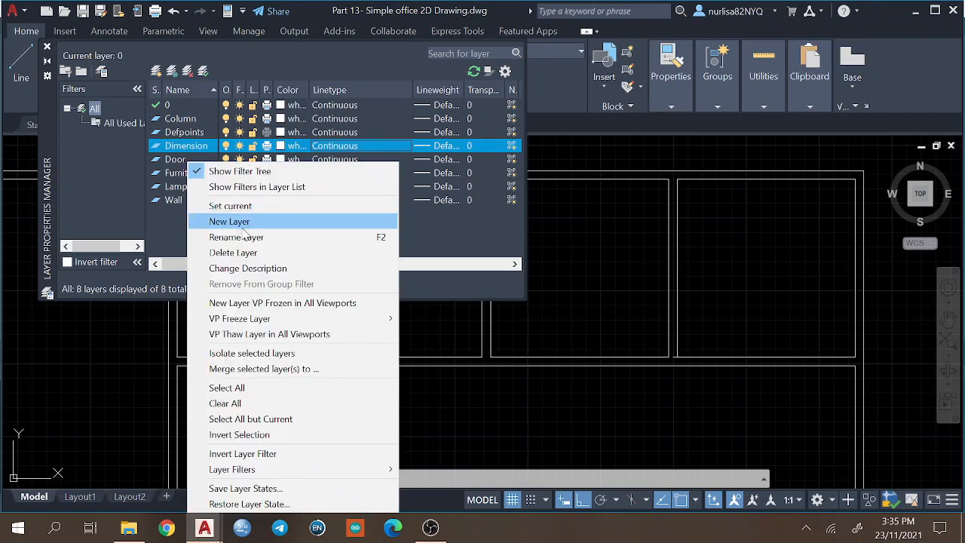
{"action": "left_click", "coordinate": [241, 223]}
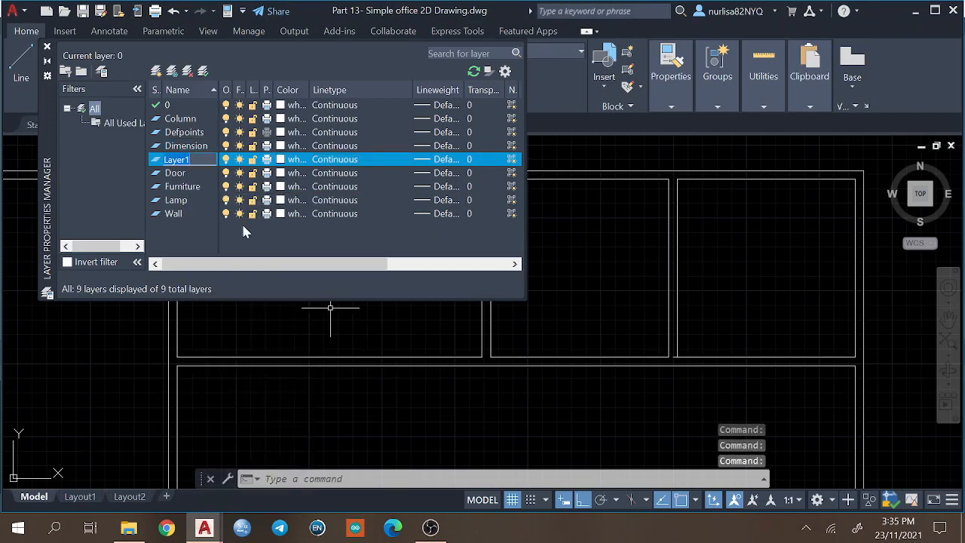
{"action": "type", "text": "Win"}
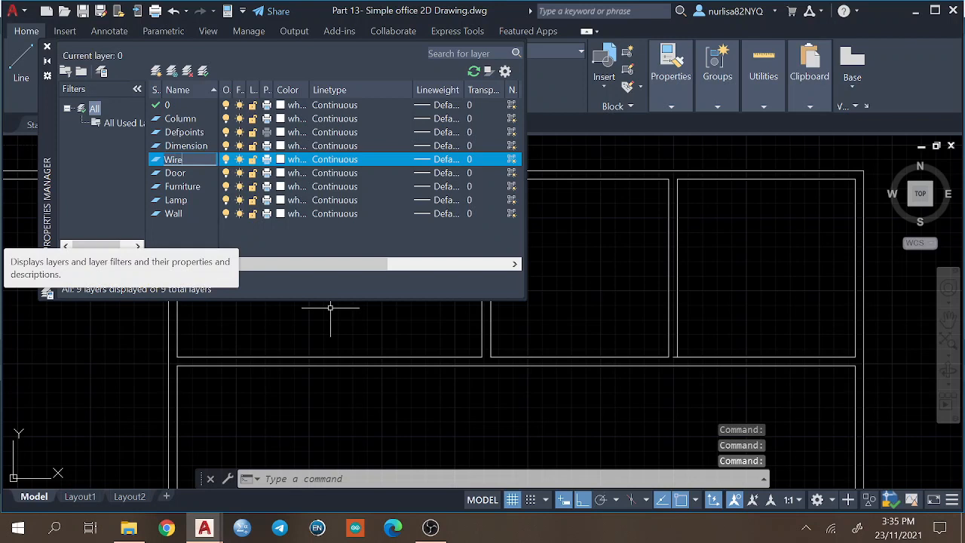
{"action": "type", "text": "e"}
{"action": "key", "text": "Return"}
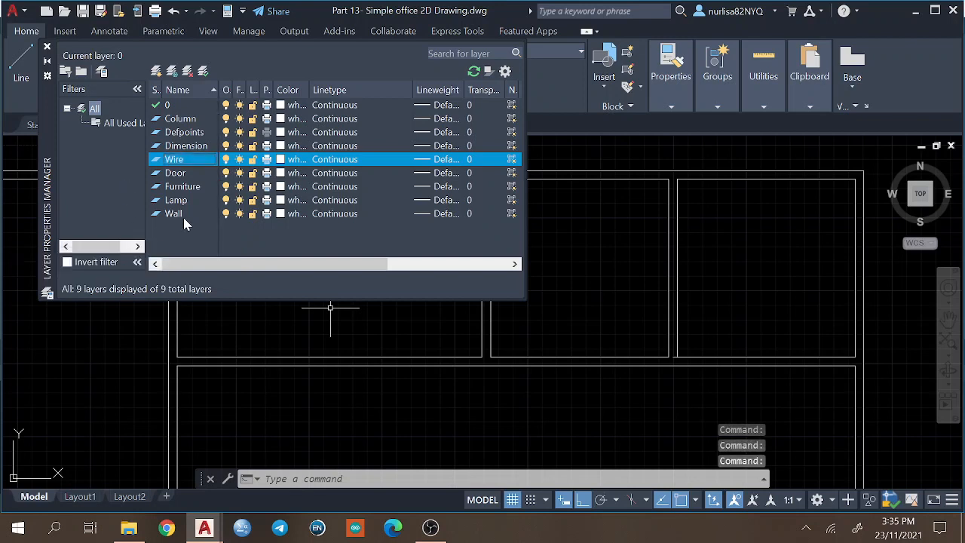
Create a new layer named Switch in the layer properties.
{"action": "right_click", "coordinate": [192, 237]}
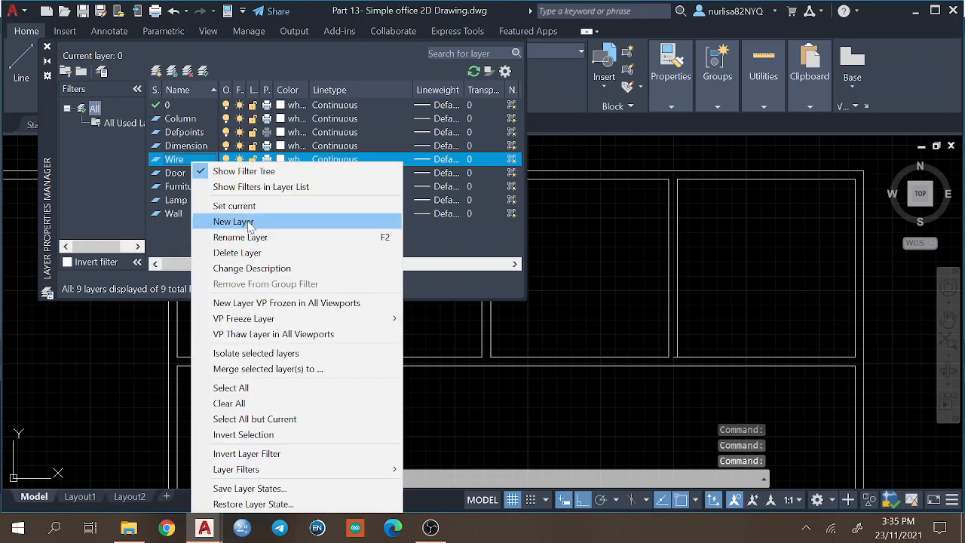
{"action": "left_click", "coordinate": [253, 224]}
{"action": "type", "text": "Switch"}
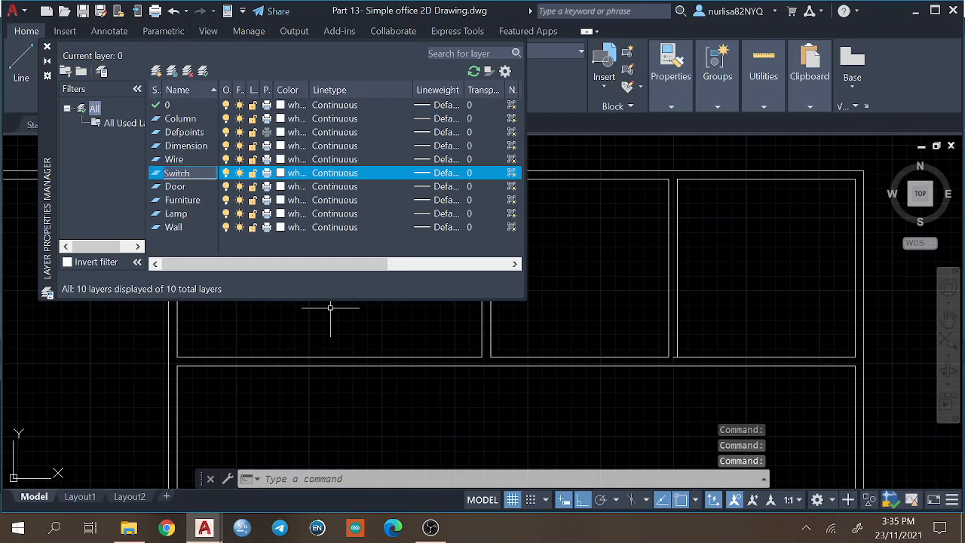
{"action": "key", "text": "Return"}
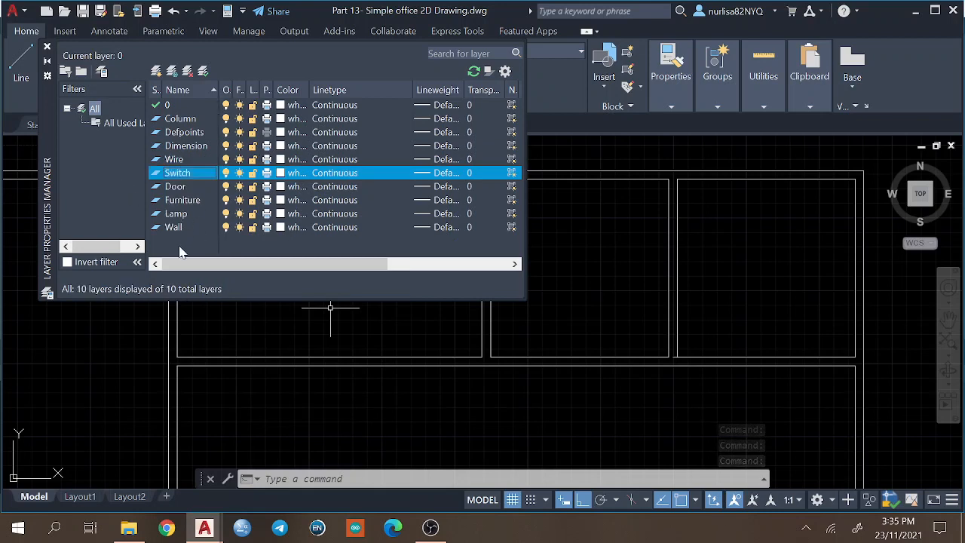
Create a new layer named Fan in the layer properties.
{"action": "right_click", "coordinate": [180, 238]}
{"action": "left_click", "coordinate": [236, 223]}
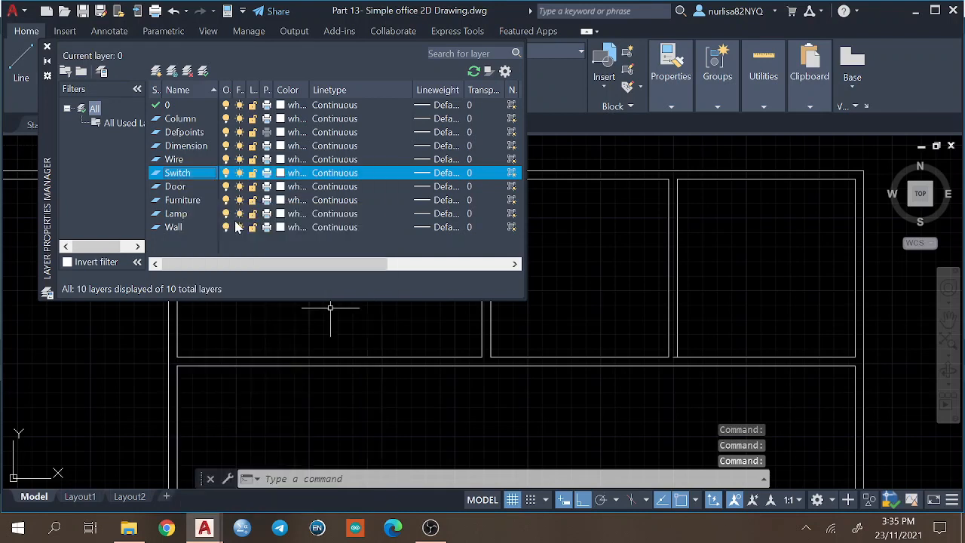
{"action": "type", "text": "Fa"}
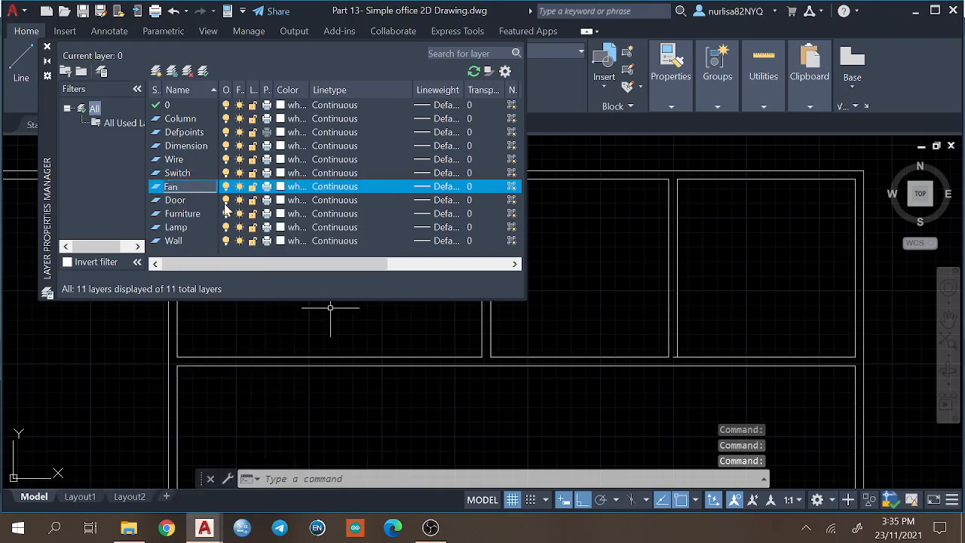
{"action": "type", "text": "n"}
{"action": "key", "text": "Return"}
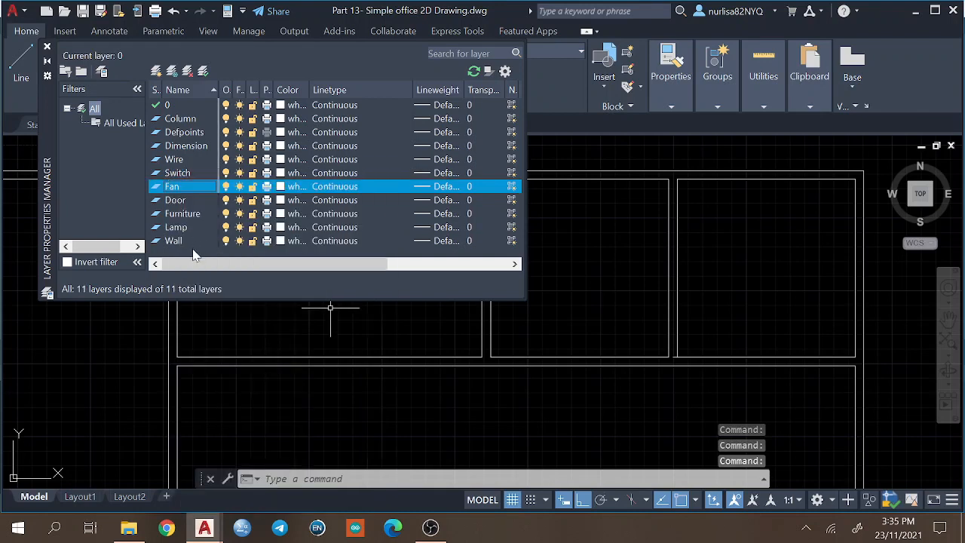
Reload the ACAD_ISO02W100 dashed linetype from acadiso.lin and assign it to the Wire layer.
{"action": "left_click", "coordinate": [179, 174]}
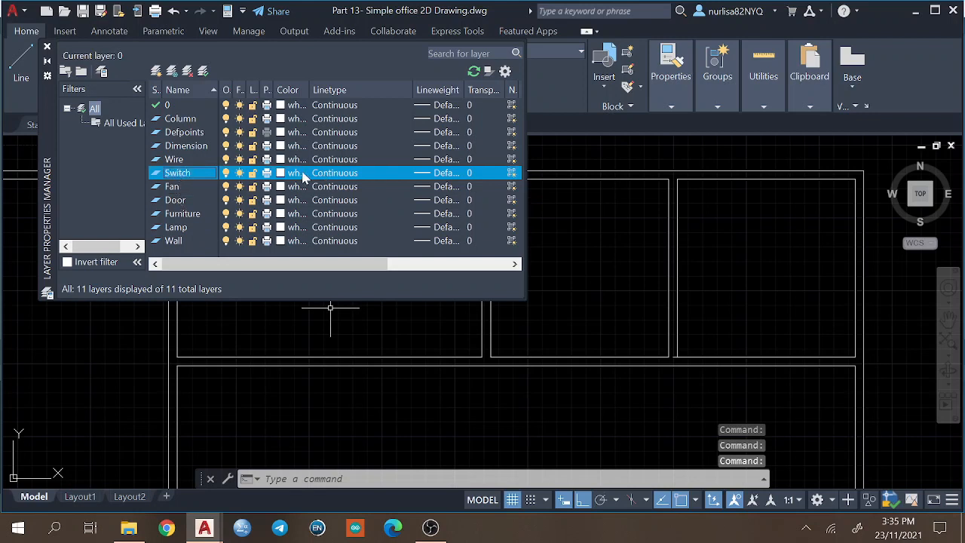
{"action": "left_click", "coordinate": [263, 159]}
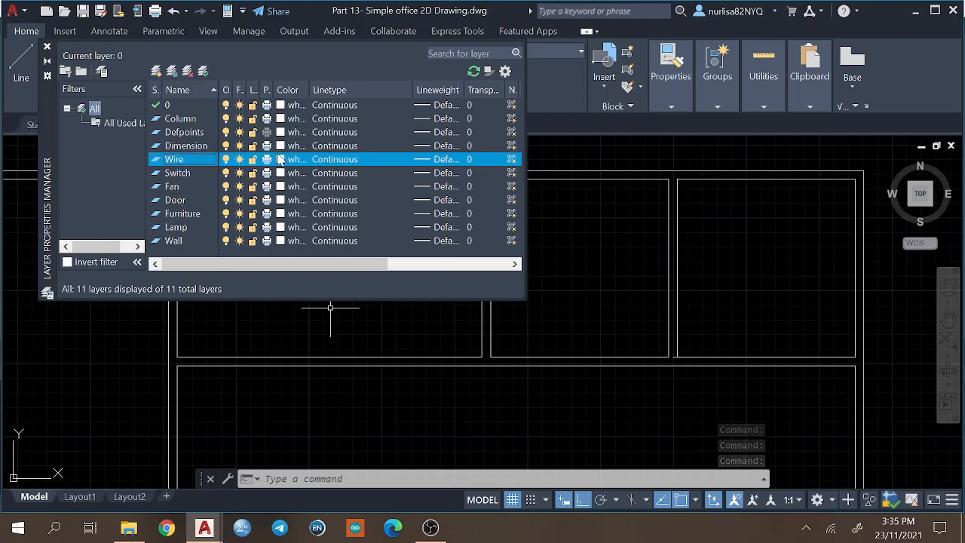
{"action": "left_click", "coordinate": [335, 160]}
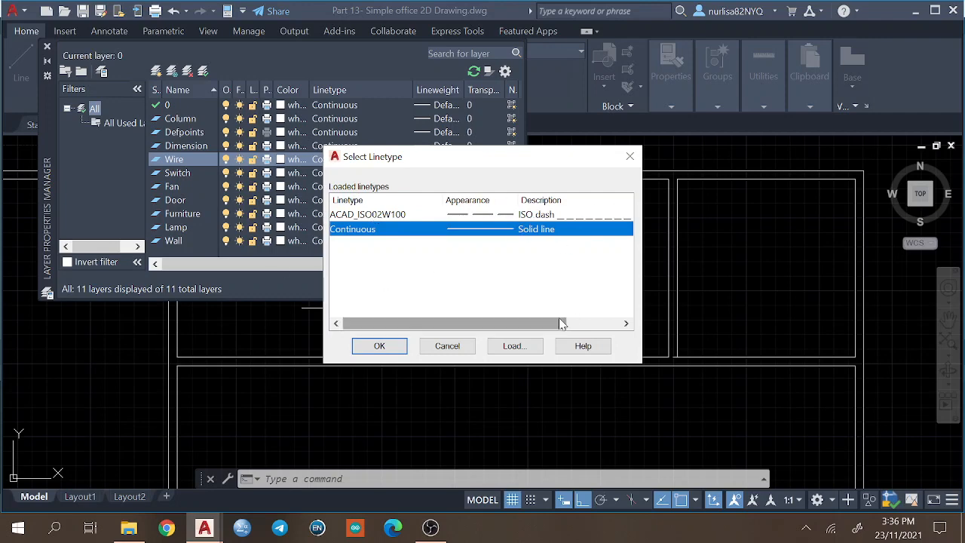
{"action": "left_click", "coordinate": [521, 348]}
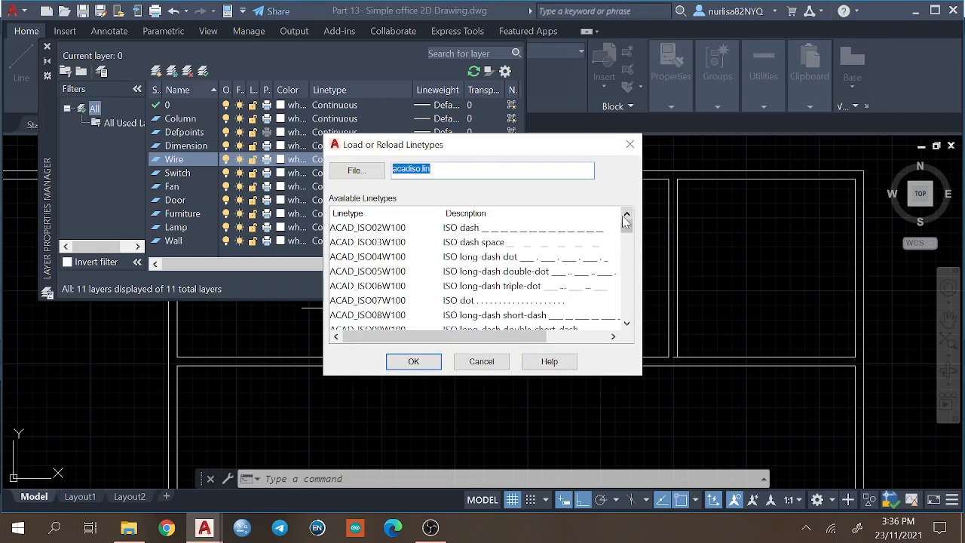
{"action": "mouse_move", "coordinate": [626, 226]}
{"action": "left_mouse_down"}
{"action": "mouse_move", "coordinate": [629, 315]}
{"action": "mouse_move", "coordinate": [627, 234]}
{"action": "left_mouse_up"}
{"action": "left_click", "coordinate": [483, 233]}
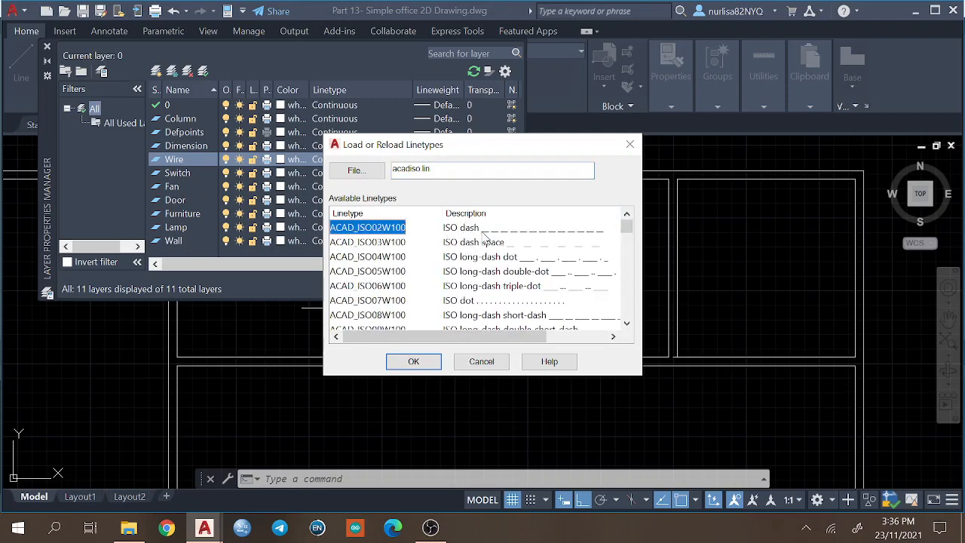
{"action": "left_click", "coordinate": [414, 362]}
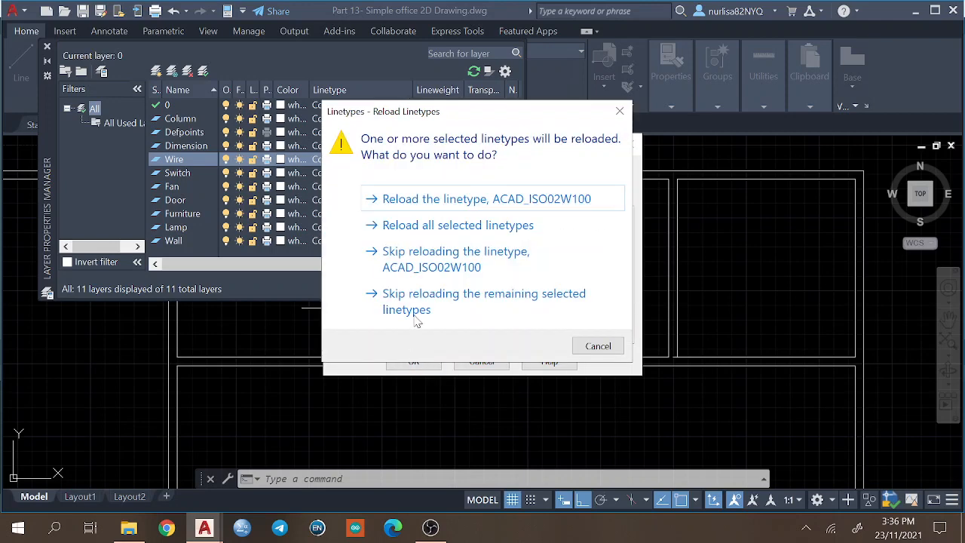
{"action": "left_click", "coordinate": [494, 200]}
{"action": "left_click", "coordinate": [432, 216]}
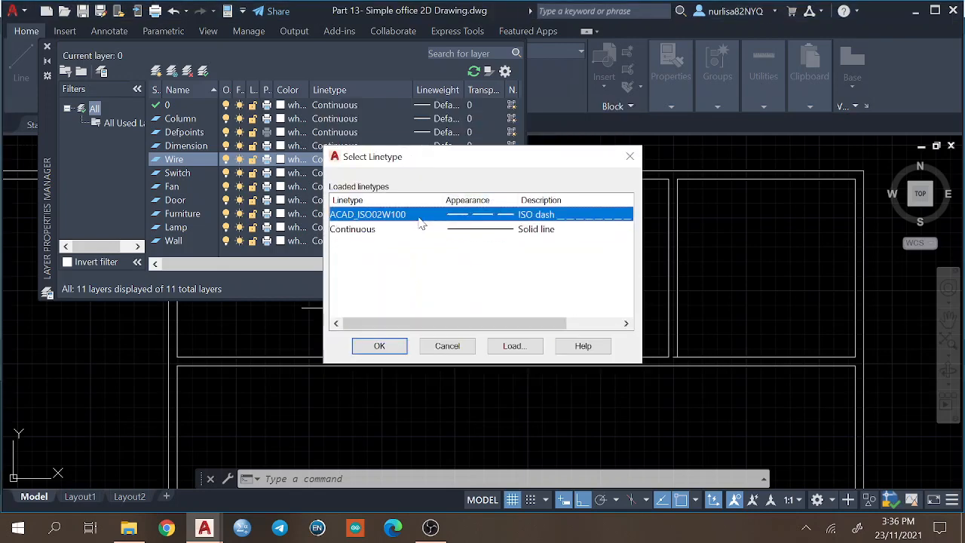
{"action": "left_click", "coordinate": [381, 346]}
{"action": "left_click", "coordinate": [393, 175]}
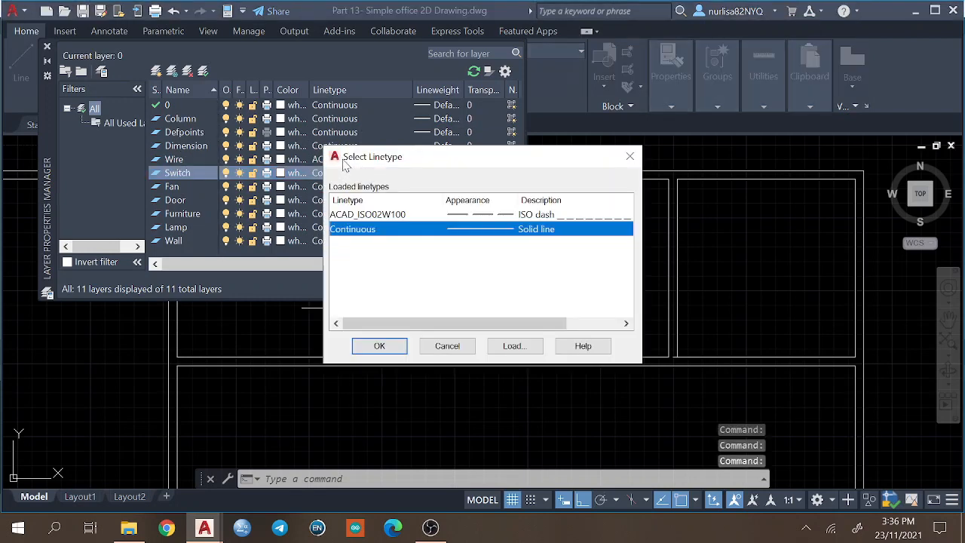
{"action": "left_click", "coordinate": [631, 154]}
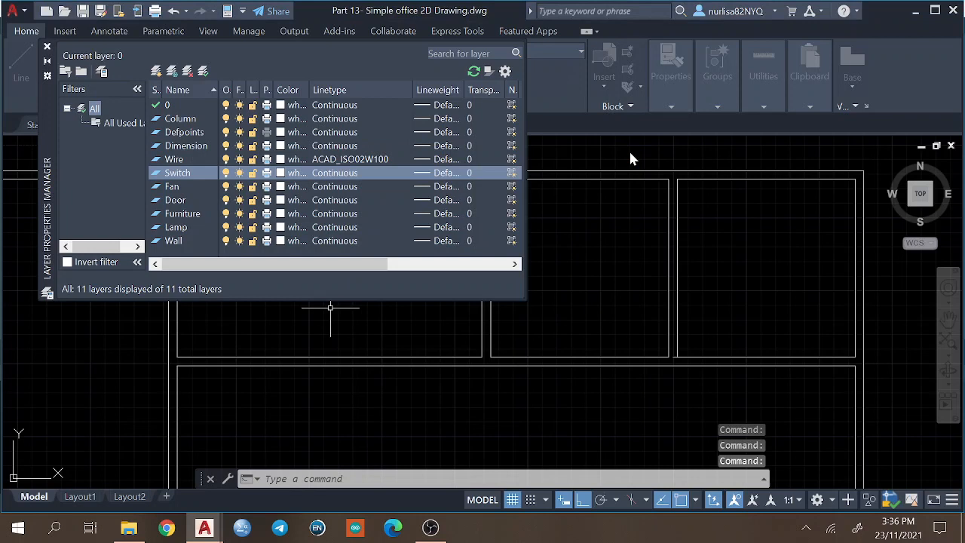
{"action": "left_click", "coordinate": [337, 159]}
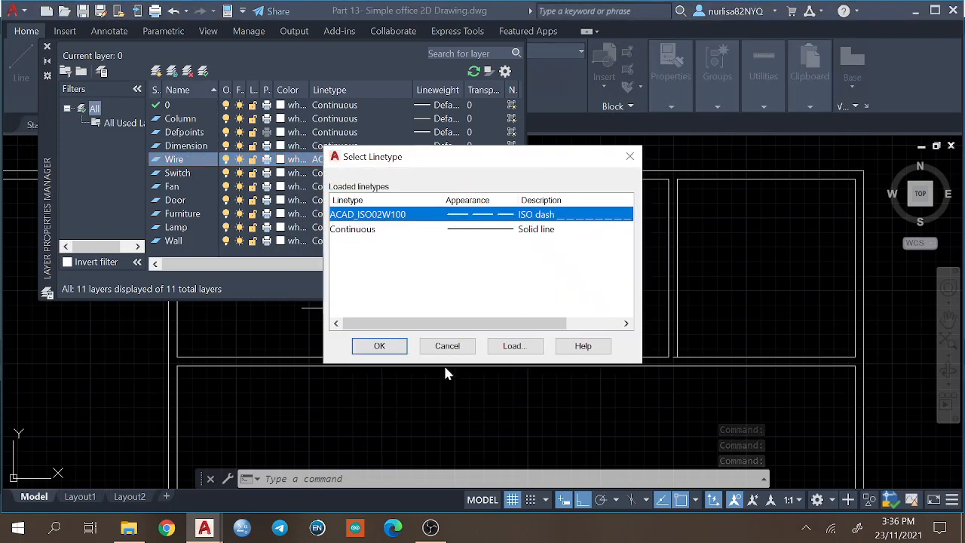
{"action": "left_click", "coordinate": [447, 345]}
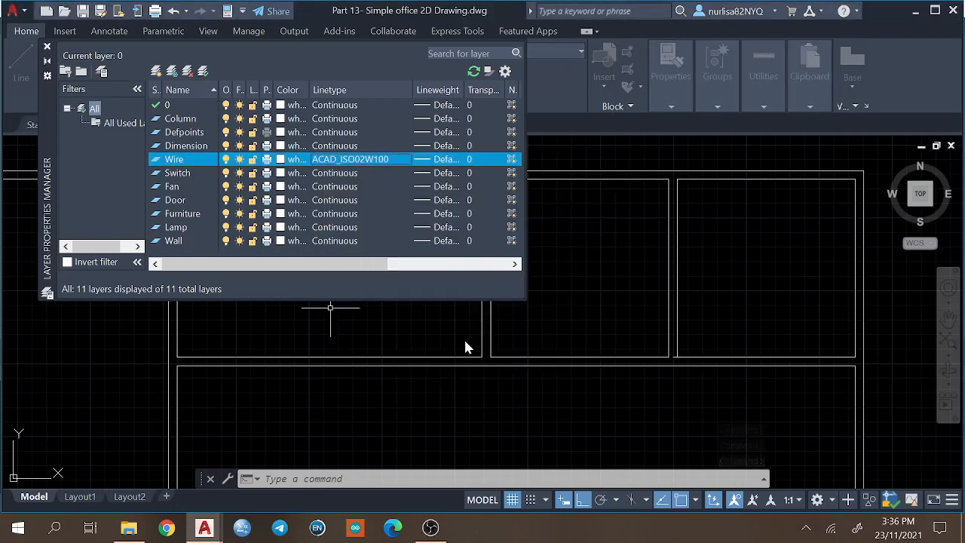
Close the layer properties and move all the floor plan's wall lines to the Wall layer.
{"action": "left_click", "coordinate": [47, 47]}
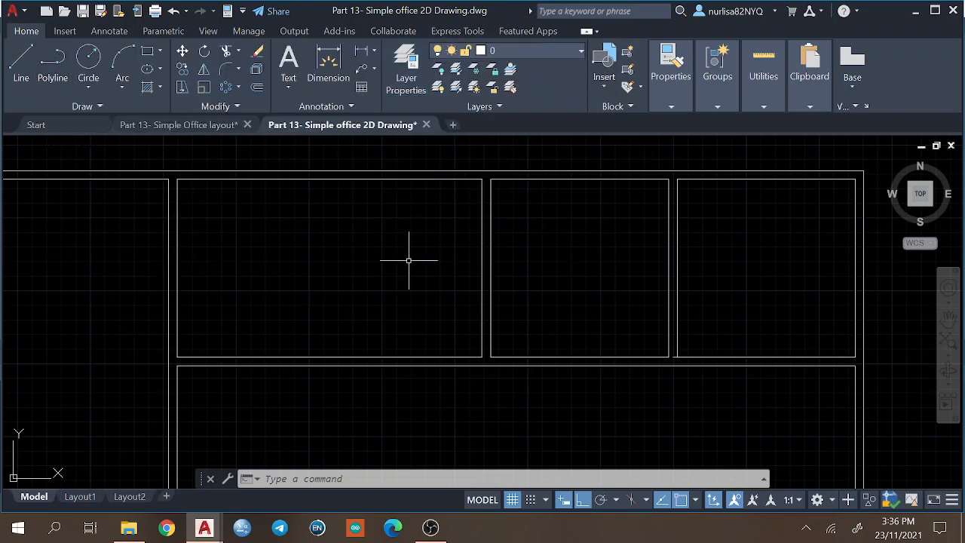
{"action": "middle_click_drag", "start_coordinate": [407, 260], "coordinate": [437, 215]}
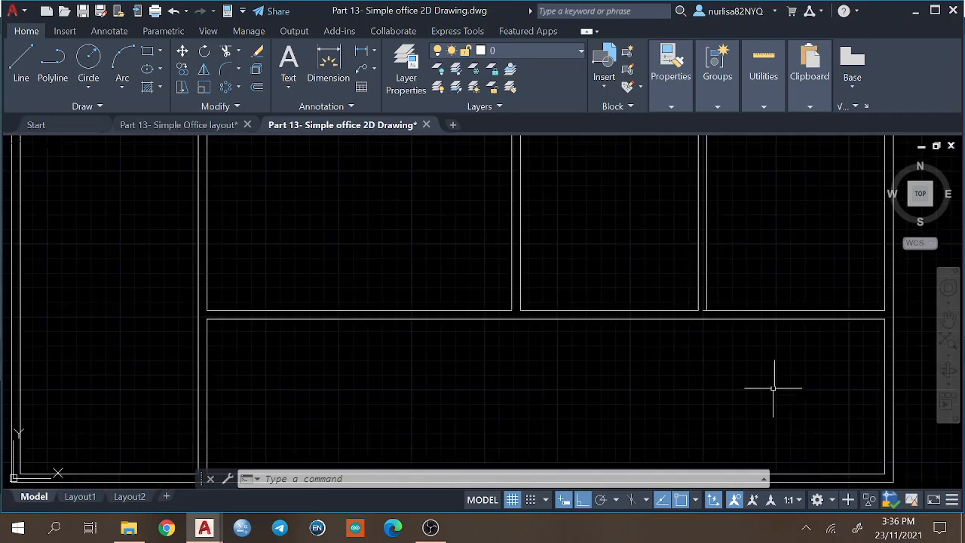
{"action": "scroll", "coordinate": [767, 377], "scroll_direction": "down", "scroll_amount": 1}
{"action": "scroll", "coordinate": [765, 376], "scroll_direction": "down", "scroll_amount": 1}
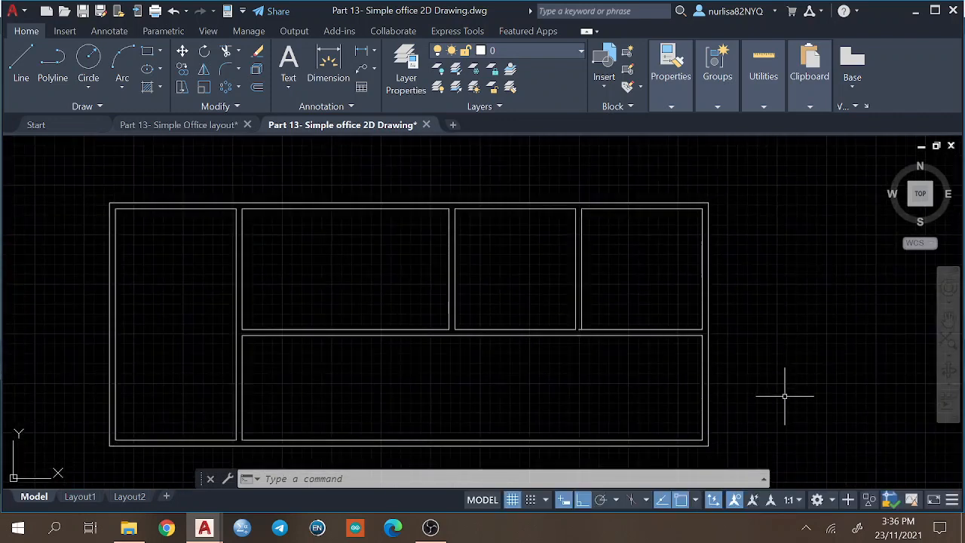
{"action": "left_click", "coordinate": [76, 174]}
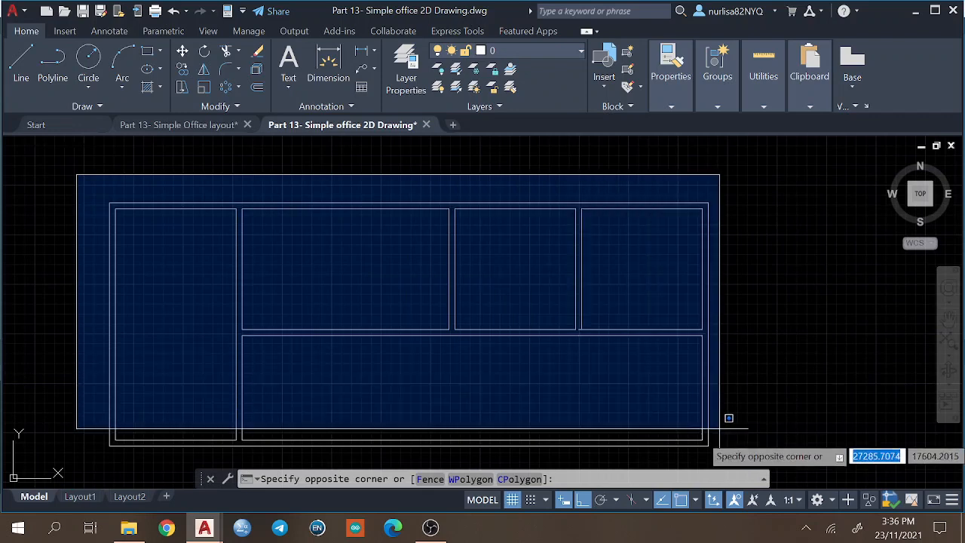
{"action": "left_click", "coordinate": [741, 443]}
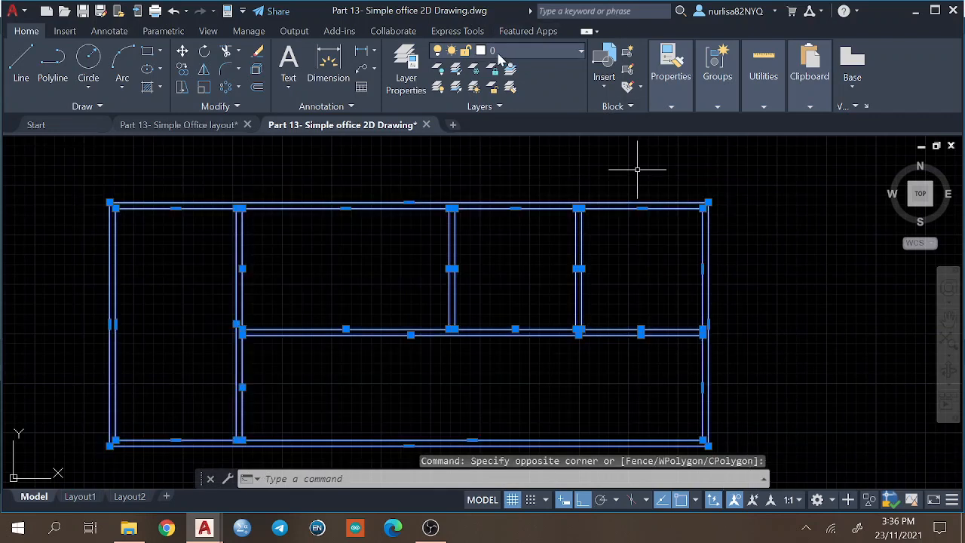
{"action": "left_click", "coordinate": [497, 53]}
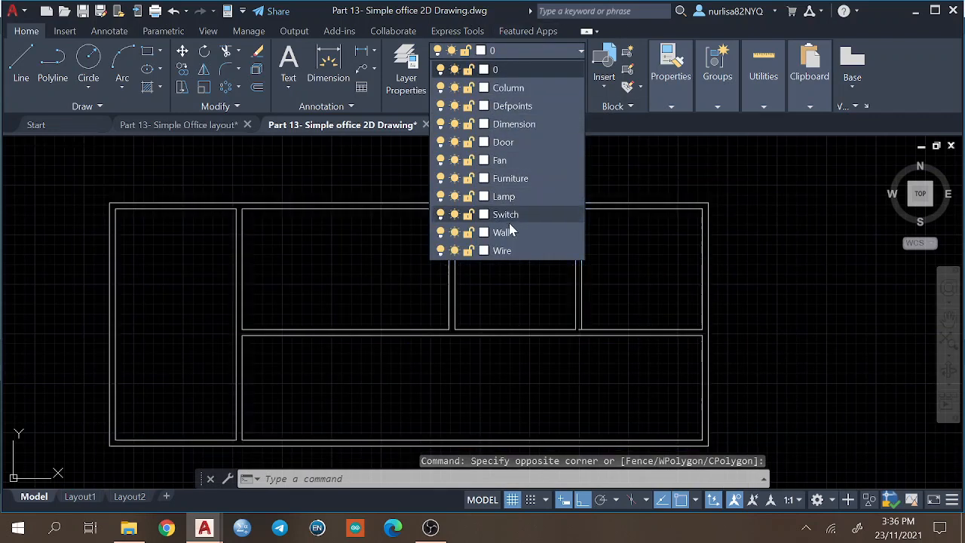
{"action": "left_click", "coordinate": [504, 232]}
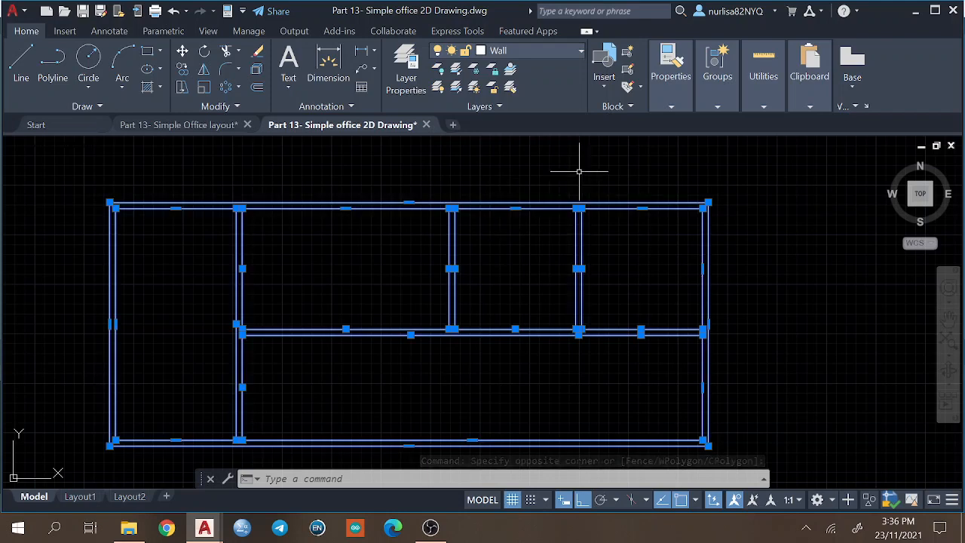
{"action": "key", "text": "Escape"}
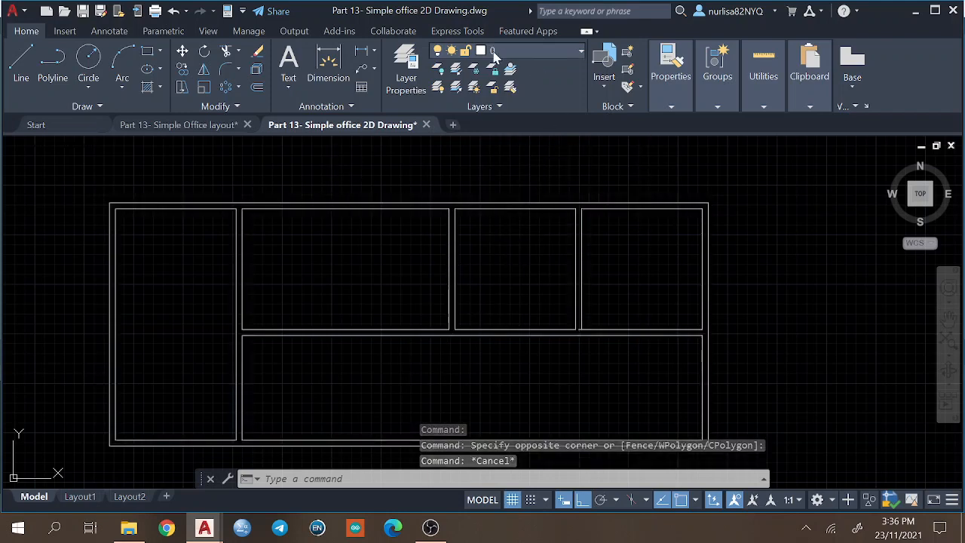
Make Door the current layer with nothing selected in the drawing.
{"action": "left_click", "coordinate": [494, 51]}
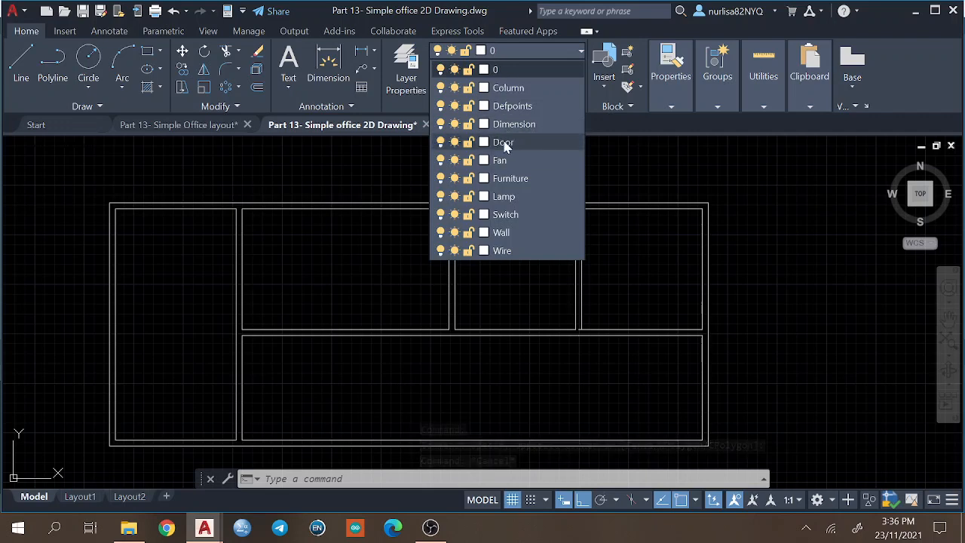
{"action": "left_click", "coordinate": [504, 144]}
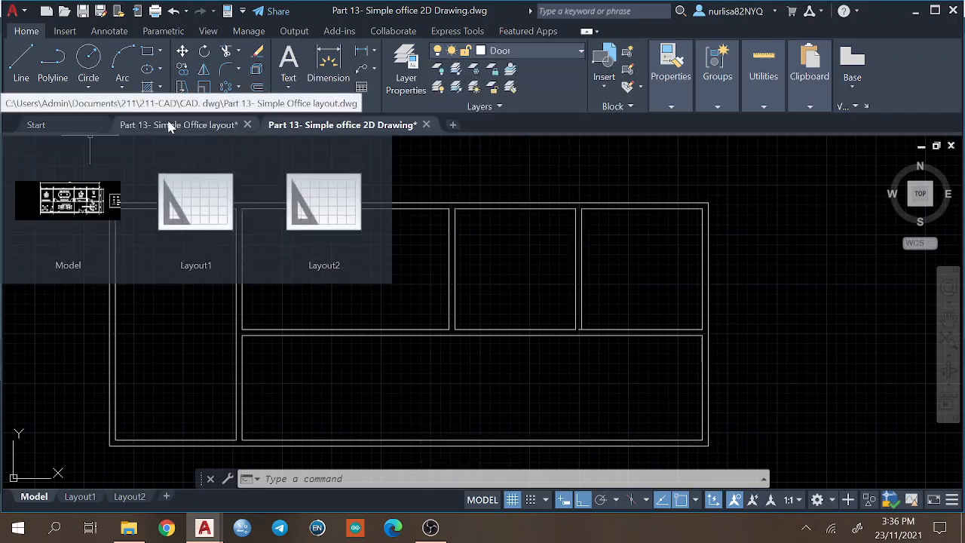
Switch to the Simple Office layout drawing and flip the toilet door so it hinges on the executive room side.
{"action": "left_click", "coordinate": [174, 125]}
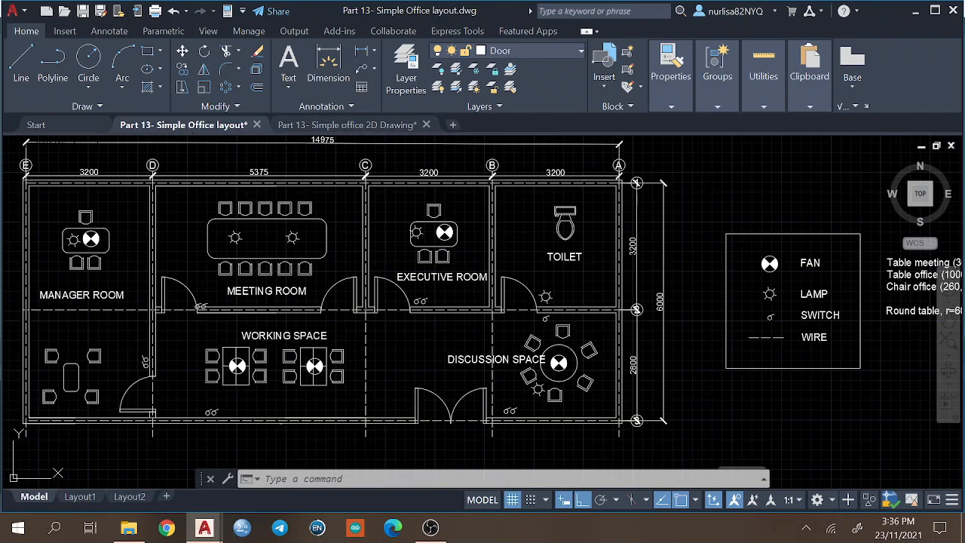
{"action": "left_click", "coordinate": [515, 280]}
{"action": "left_click", "coordinate": [519, 312]}
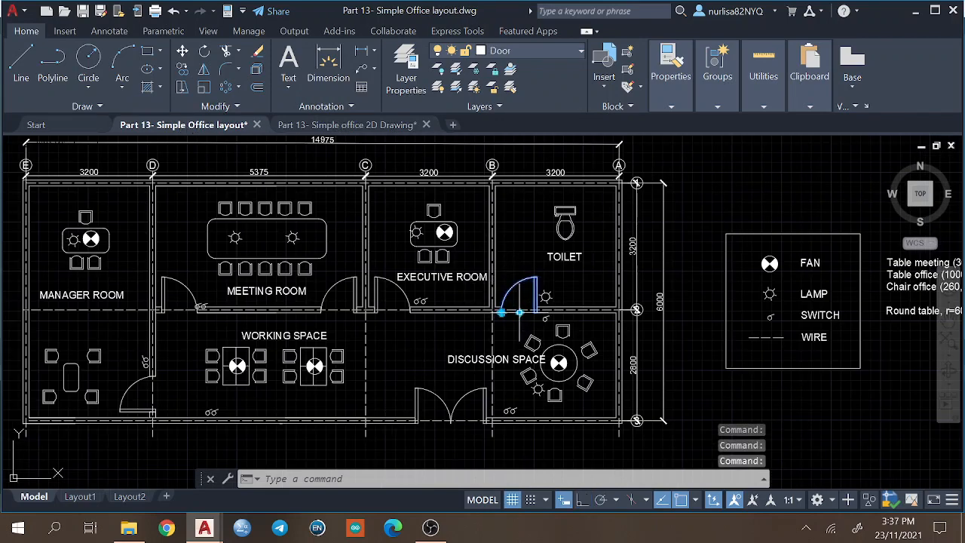
{"action": "left_click", "coordinate": [518, 312]}
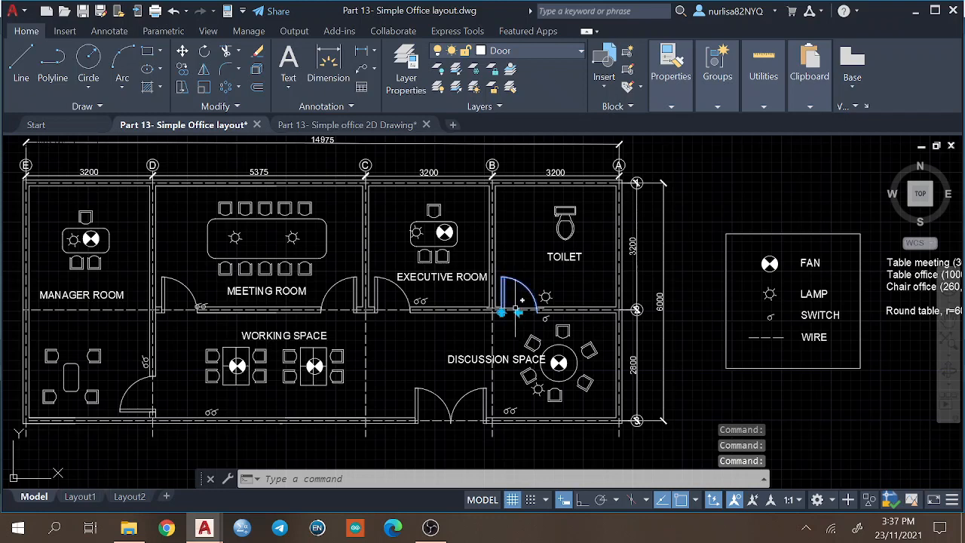
{"action": "left_click", "coordinate": [501, 312]}
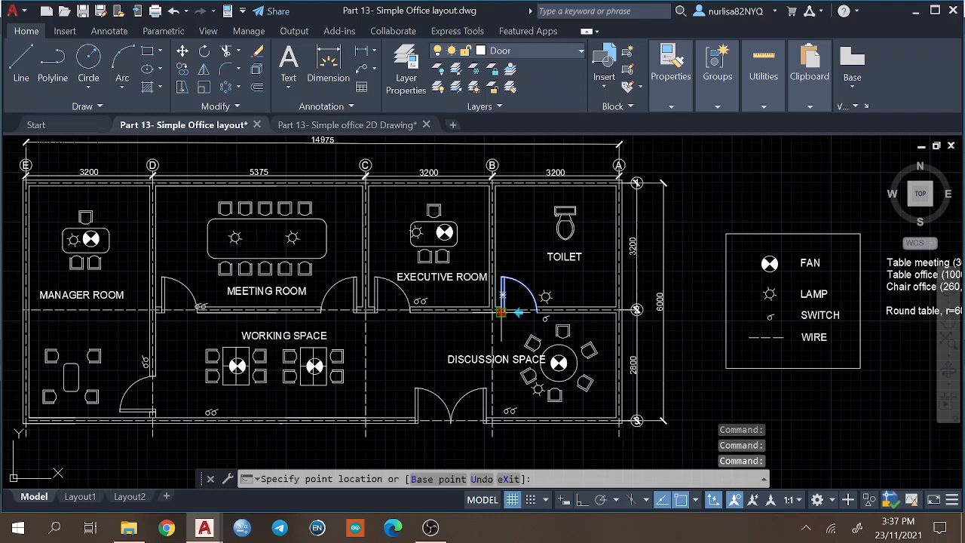
{"action": "key", "text": "Escape"}
{"action": "key", "text": "Escape"}
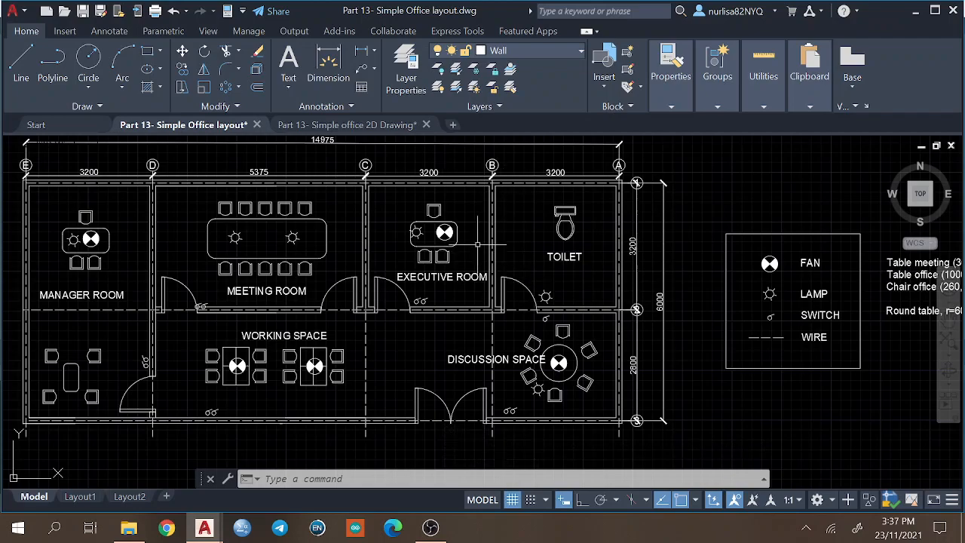
Dimension the horizontal distance from the toilet's left wall face to the near edge of its door leaf.
{"action": "scroll", "coordinate": [529, 245], "scroll_direction": "up", "scroll_amount": 5}
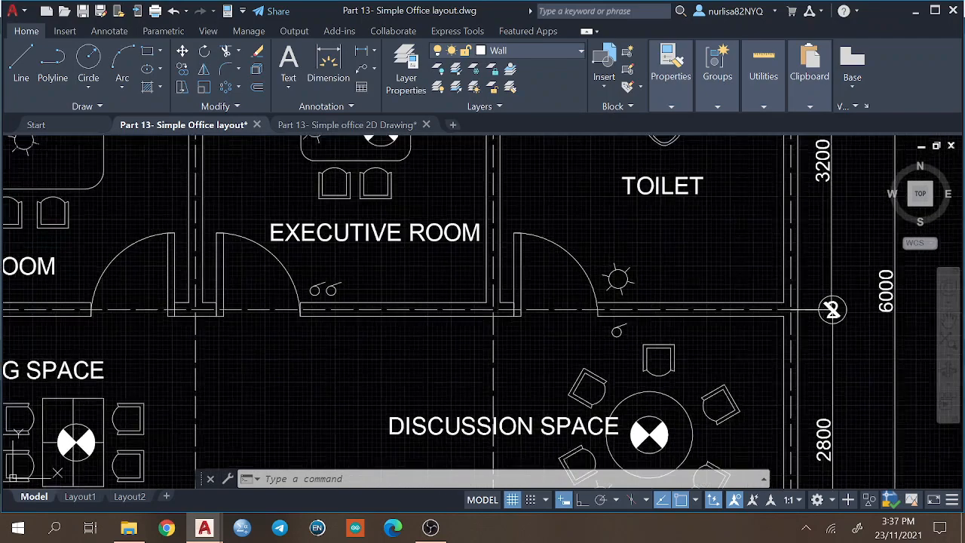
{"action": "key", "text": "Escape"}
{"action": "key", "text": "Escape"}
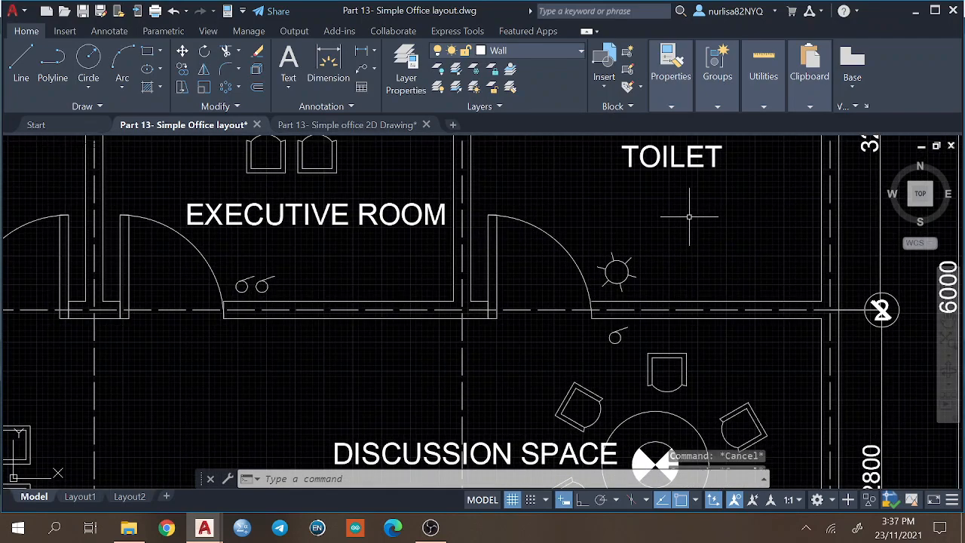
{"action": "type", "text": "dim"}
{"action": "key", "text": "Return"}
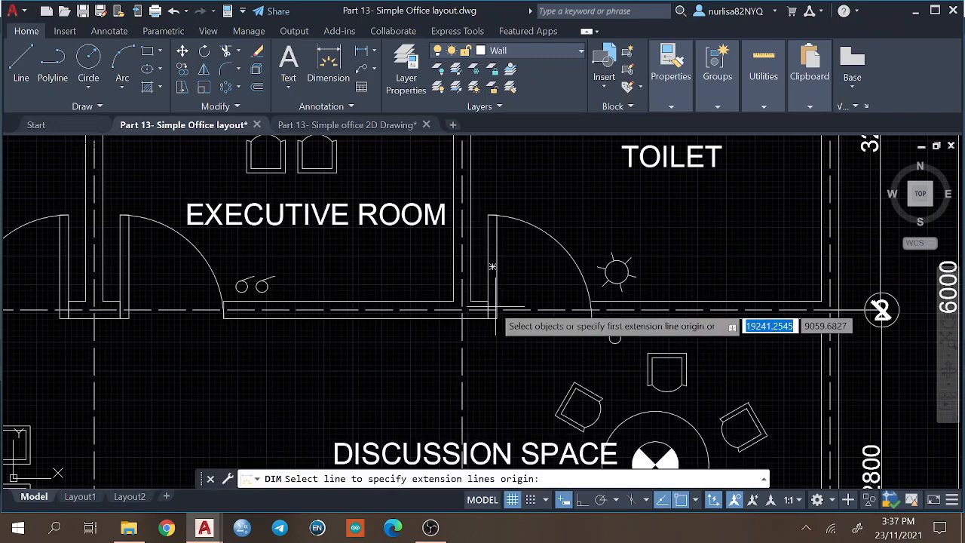
{"action": "key", "text": "Return"}
{"action": "left_click", "coordinate": [470, 304]}
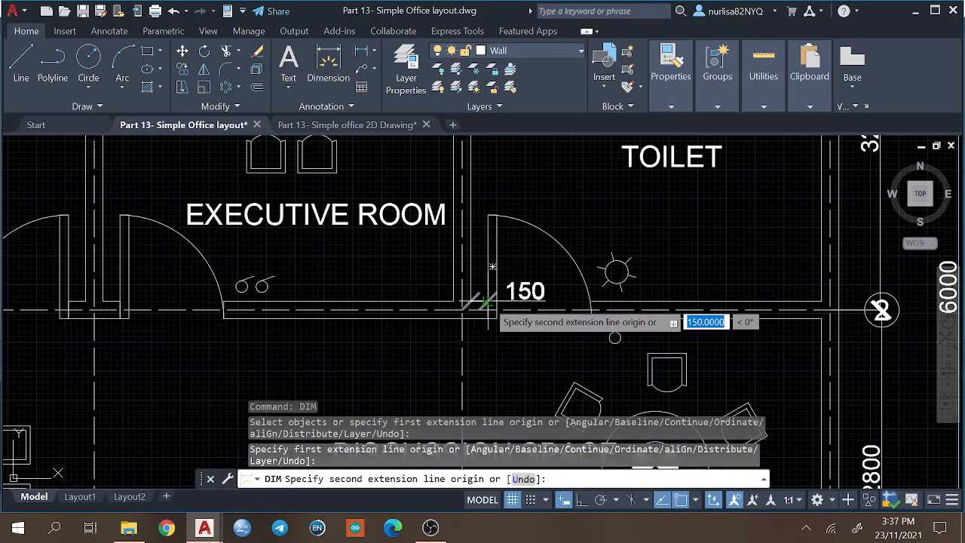
{"action": "left_click", "coordinate": [488, 303]}
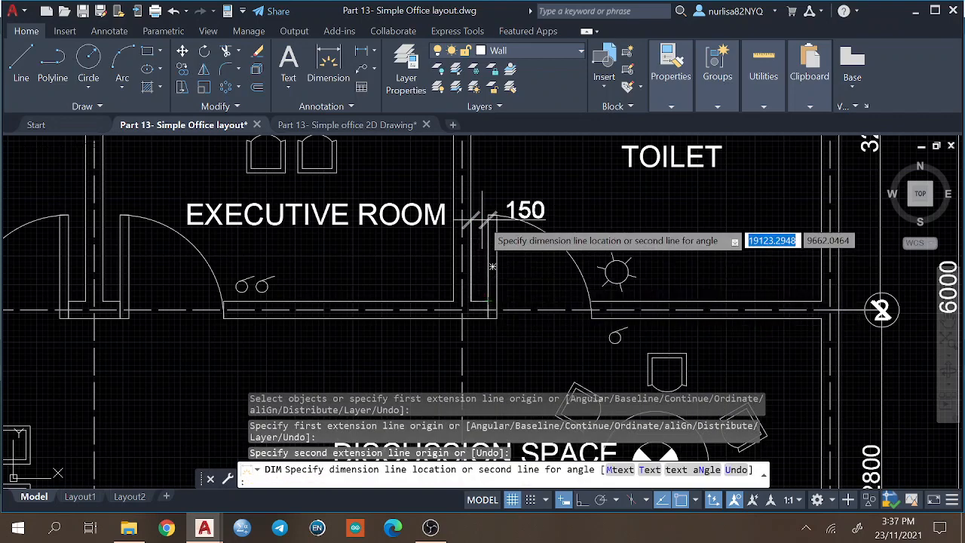
{"action": "left_click", "coordinate": [490, 177]}
{"action": "key", "text": "Escape"}
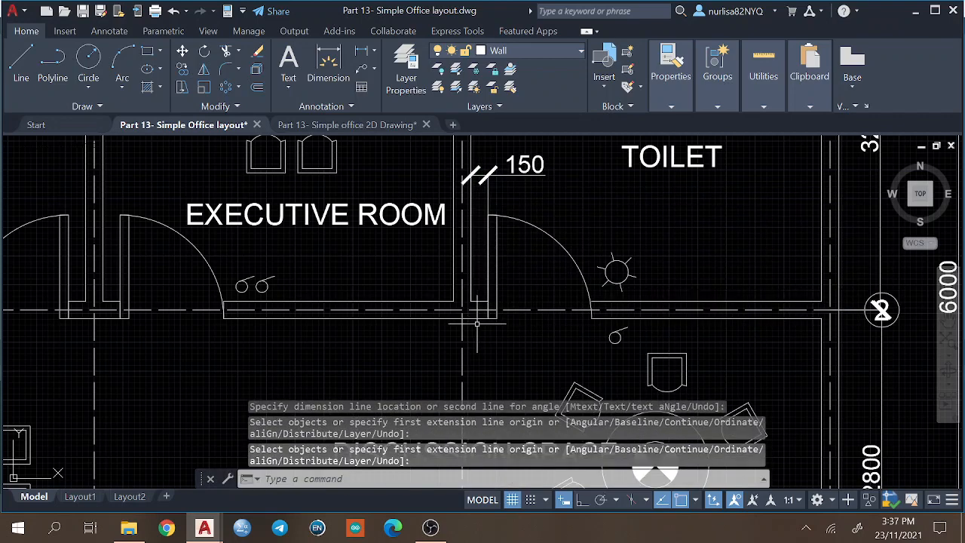
Dimension the width of the toilet door opening, placing the dimension just below the wall.
{"action": "key", "text": "Return"}
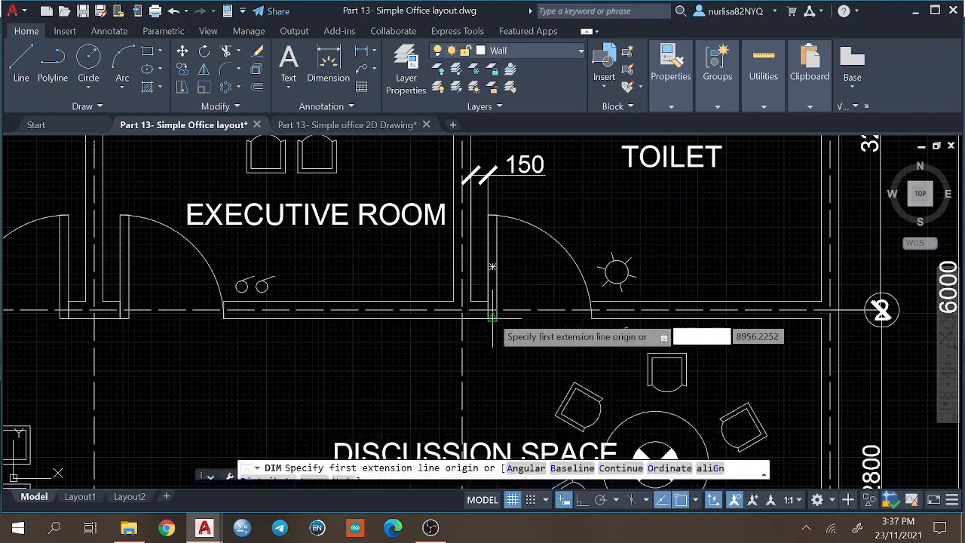
{"action": "left_click", "coordinate": [490, 315]}
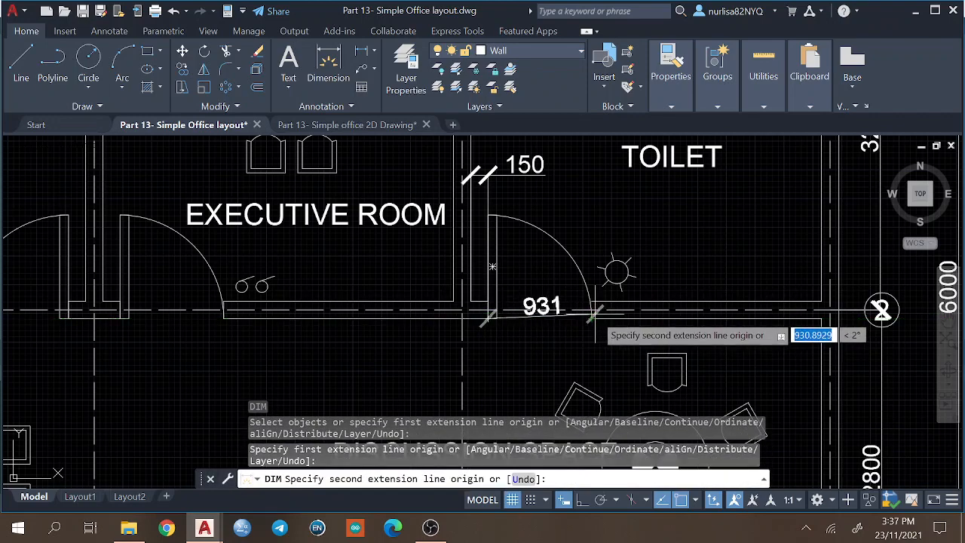
{"action": "left_click", "coordinate": [592, 315]}
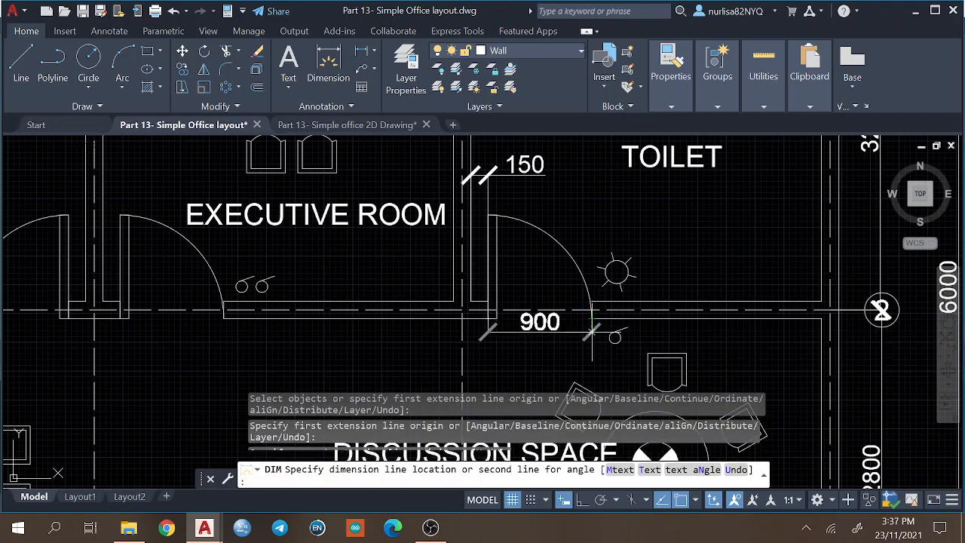
{"action": "left_click", "coordinate": [592, 328]}
Dimension the thickness of the toilet door leaf, placing the dimension line across the leaf.
{"action": "type", "text": "c"}
{"action": "key", "text": "Return"}
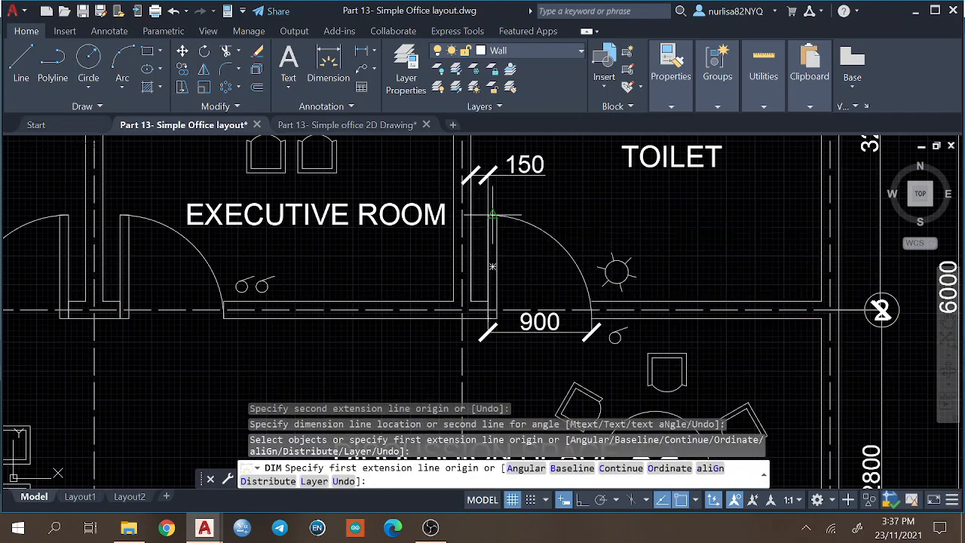
{"action": "left_click", "coordinate": [494, 216]}
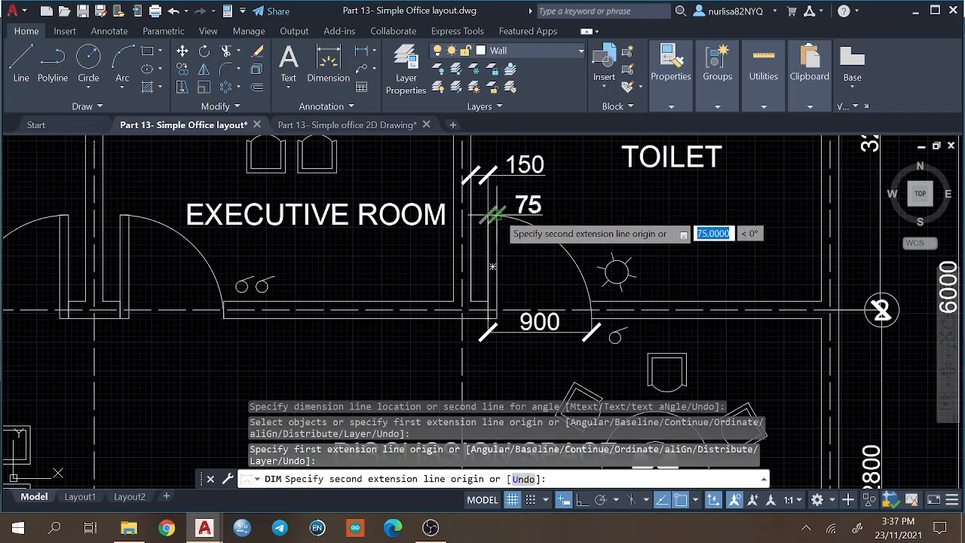
{"action": "left_click", "coordinate": [494, 215]}
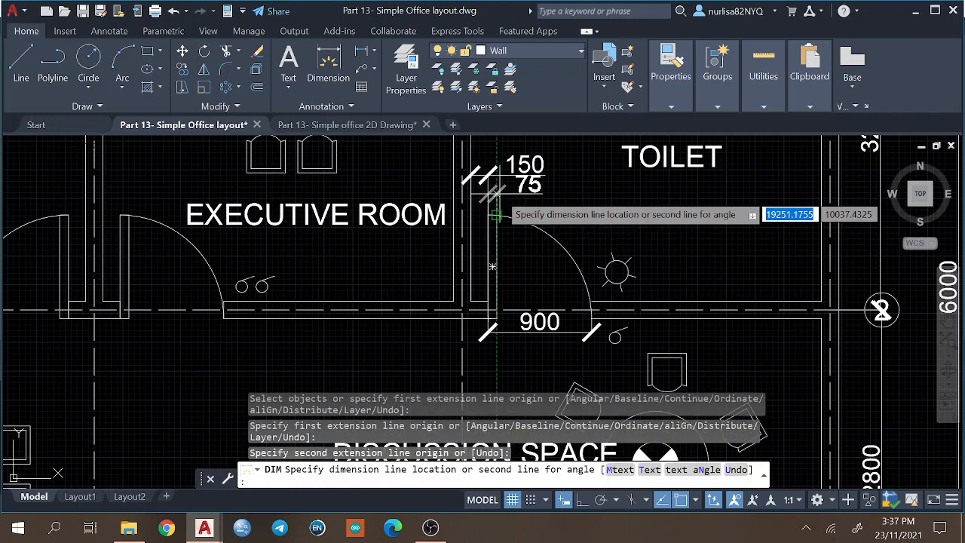
{"action": "left_click", "coordinate": [495, 254]}
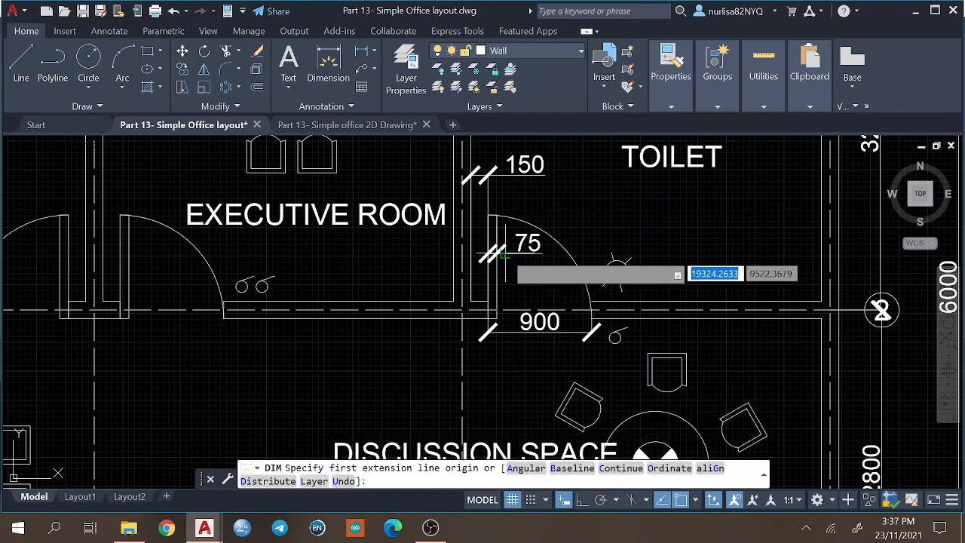
Return to the Simple office 2D Drawing and trim the wall-line overhang at the rightmost upper room's lower-left corner.
{"action": "left_click", "coordinate": [339, 125]}
{"action": "key", "text": "ctrl+Tab"}
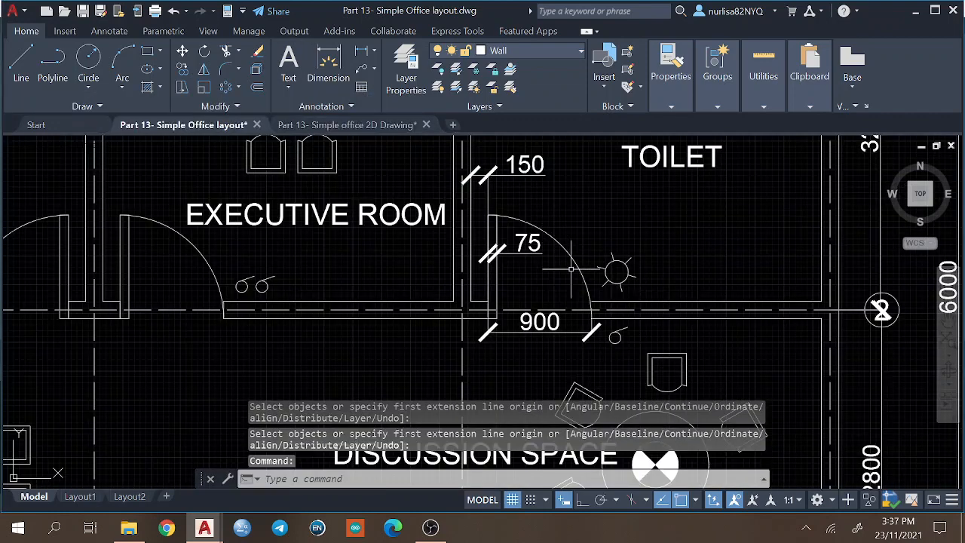
{"action": "left_click", "coordinate": [342, 125]}
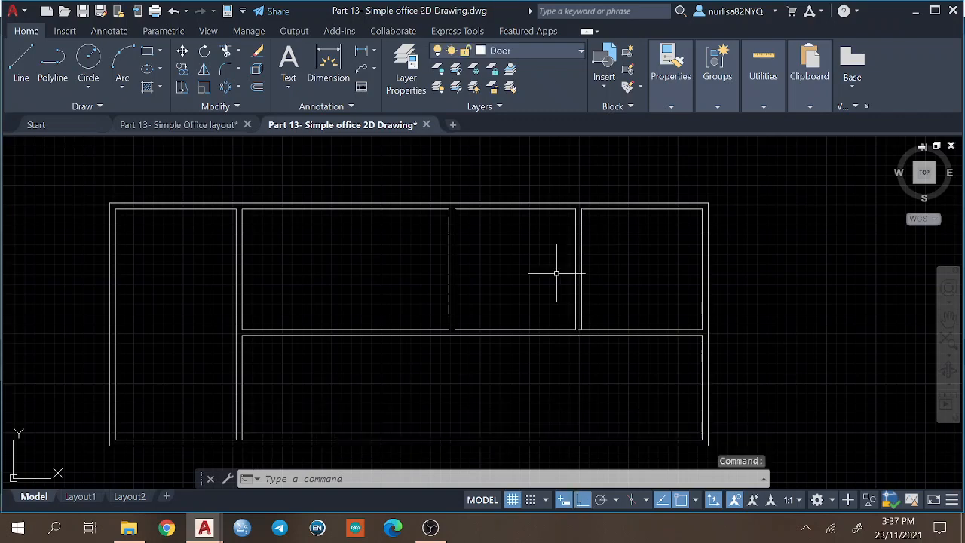
{"action": "scroll", "coordinate": [605, 286], "scroll_direction": "up", "scroll_amount": 3}
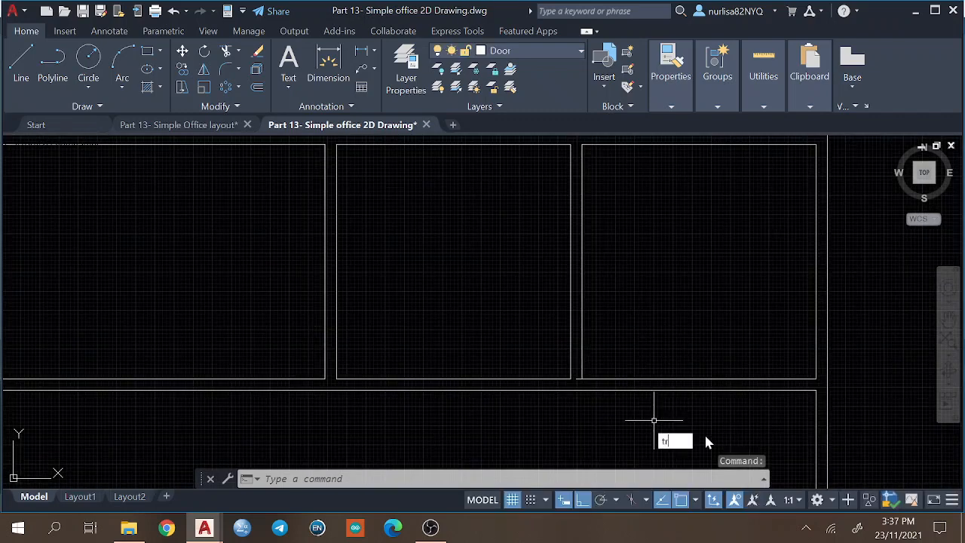
{"action": "key", "text": "Return"}
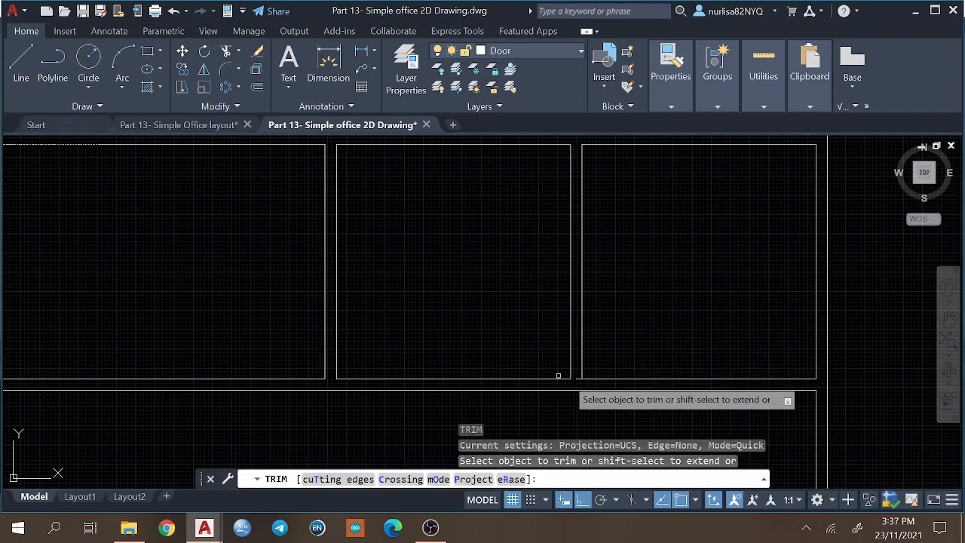
{"action": "left_click", "coordinate": [579, 377]}
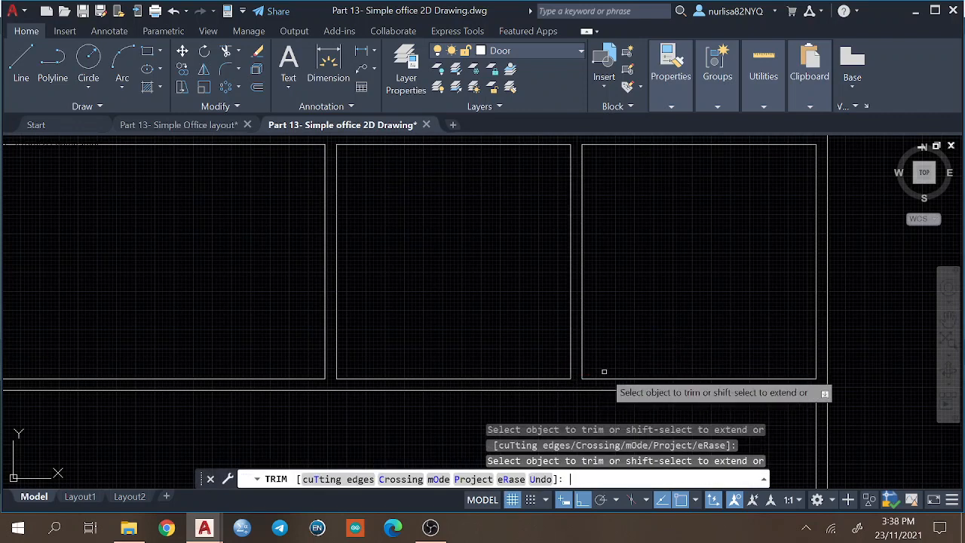
{"action": "key", "text": "Return"}
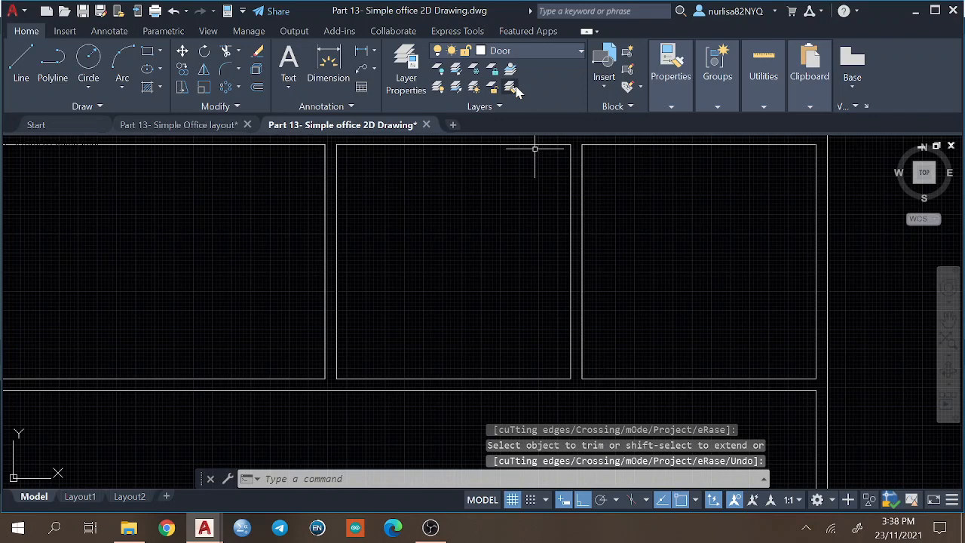
Draw a door jamb line across the wall below the rightmost upper room, 150 from the room's lower-left inner corner.
{"action": "type", "text": "l"}
{"action": "key", "text": "Return"}
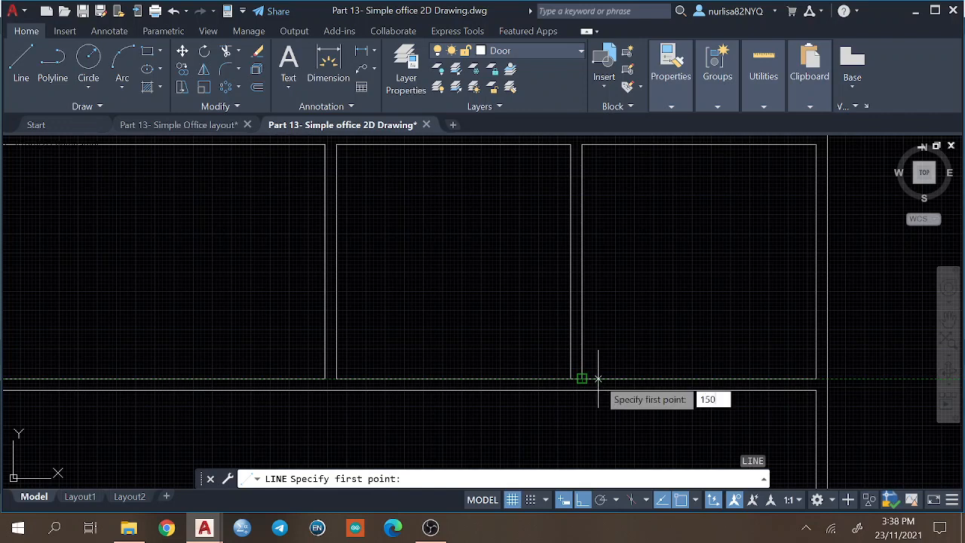
{"action": "type", "text": "150"}
{"action": "key", "text": "Return"}
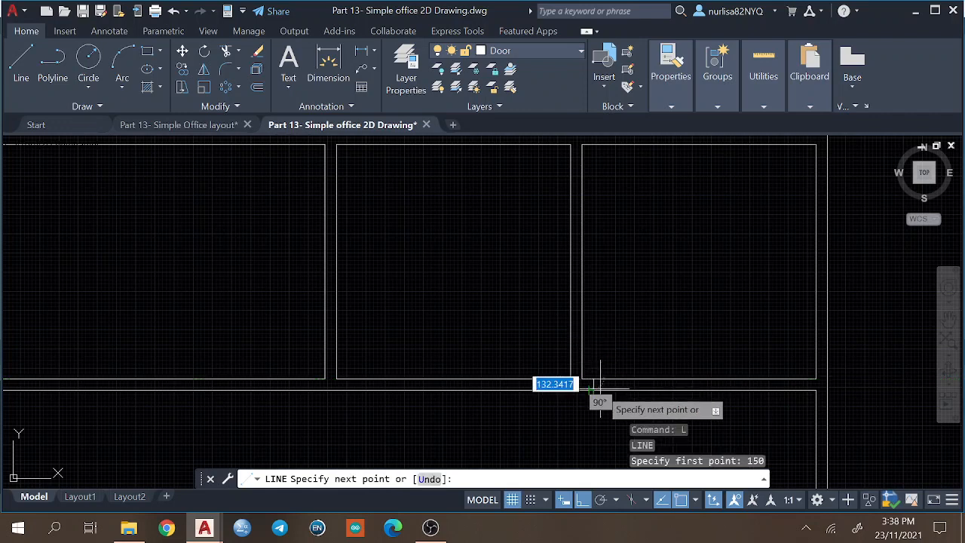
{"action": "left_click", "coordinate": [593, 389]}
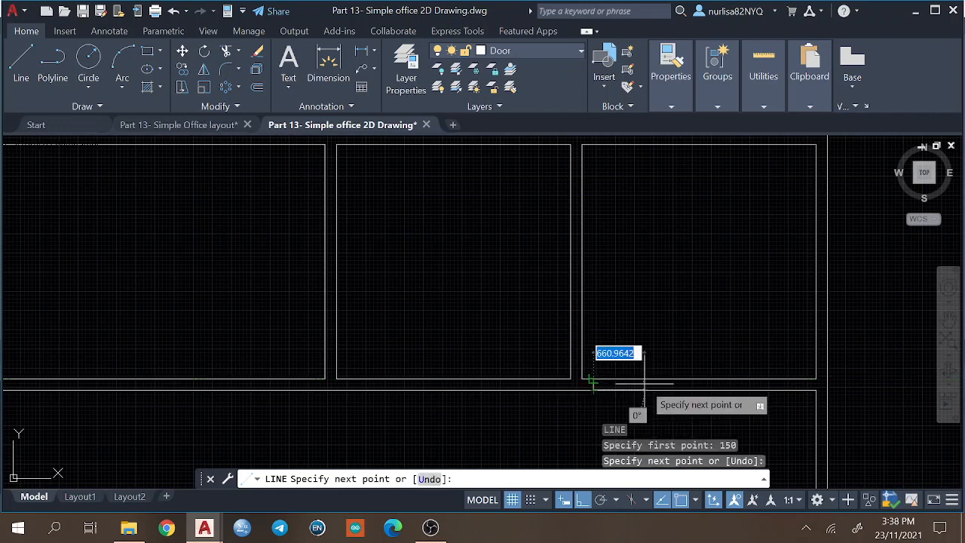
{"action": "key", "text": "Return"}
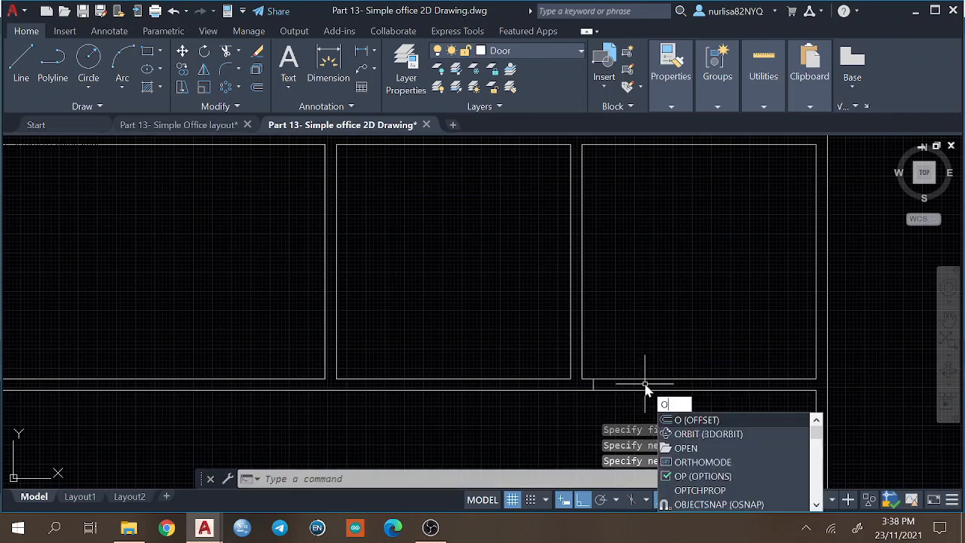
Offset the jamb line 900 to the right to mark the other side of the door opening.
{"action": "type", "text": "Offset"}
{"action": "key", "text": "Return"}
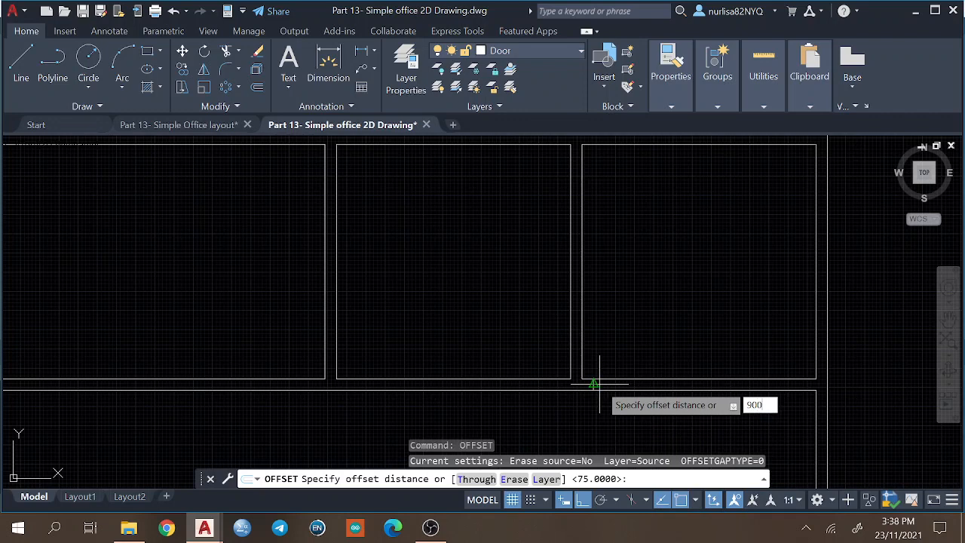
{"action": "type", "text": "900"}
{"action": "key", "text": "Return"}
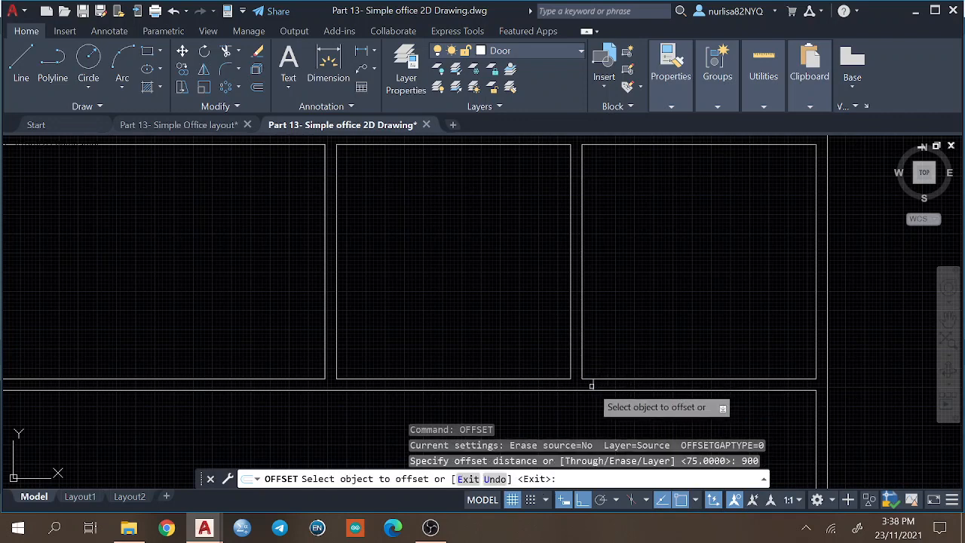
{"action": "left_click", "coordinate": [593, 385]}
{"action": "left_click", "coordinate": [724, 377]}
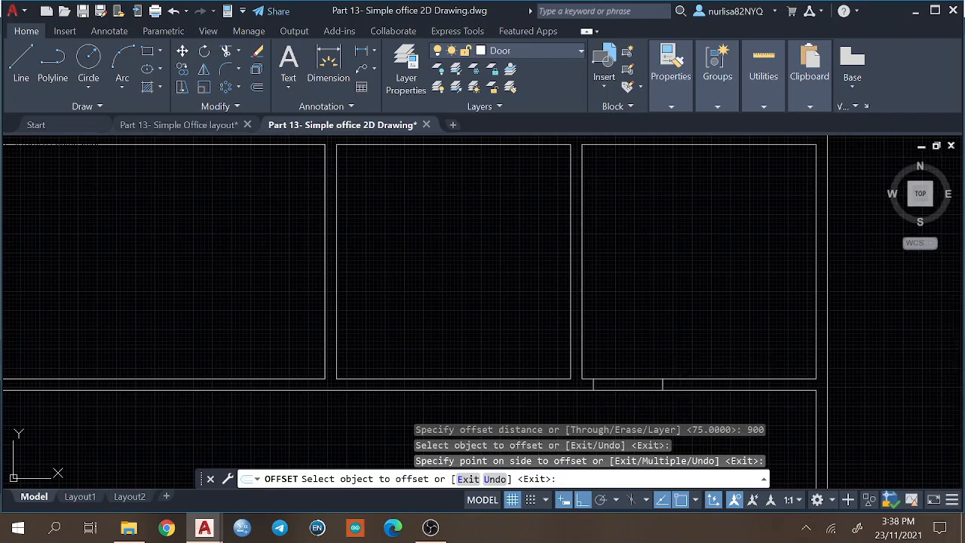
{"action": "key", "text": "Return"}
Copy both door jamb lines from the rightmost upper room's lower-left inner corner to the same corners of the two upper rooms to its left.
{"action": "type", "text": "co"}
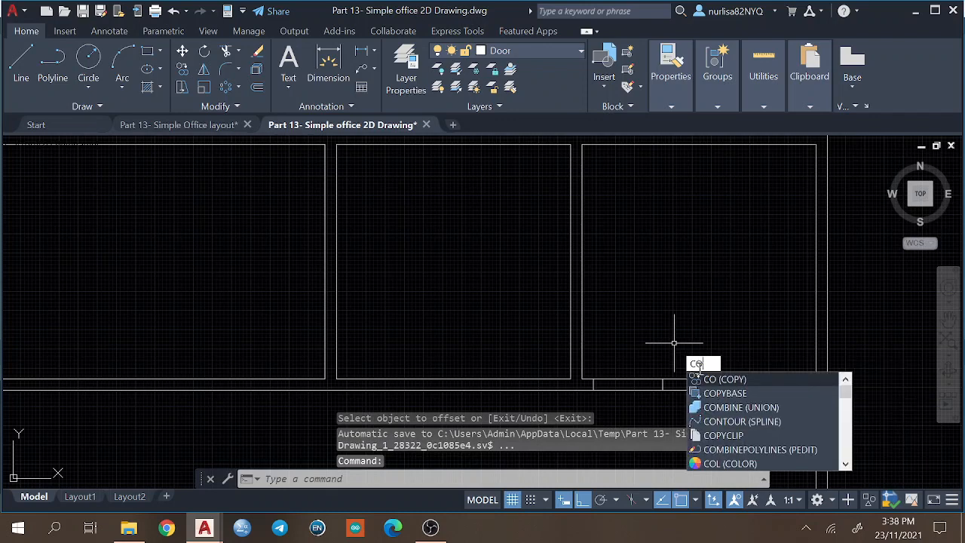
{"action": "key", "text": "Return"}
{"action": "left_click", "coordinate": [661, 384]}
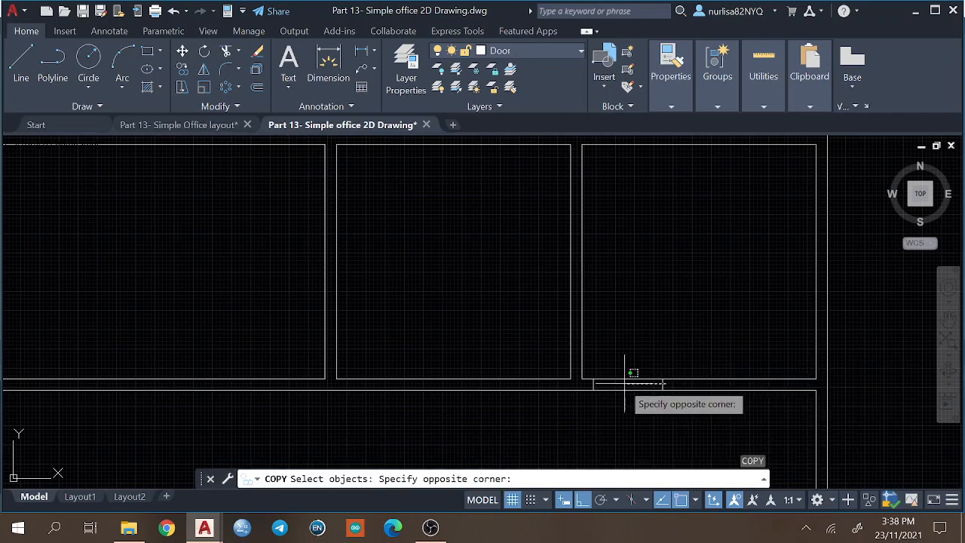
{"action": "left_click", "coordinate": [586, 383]}
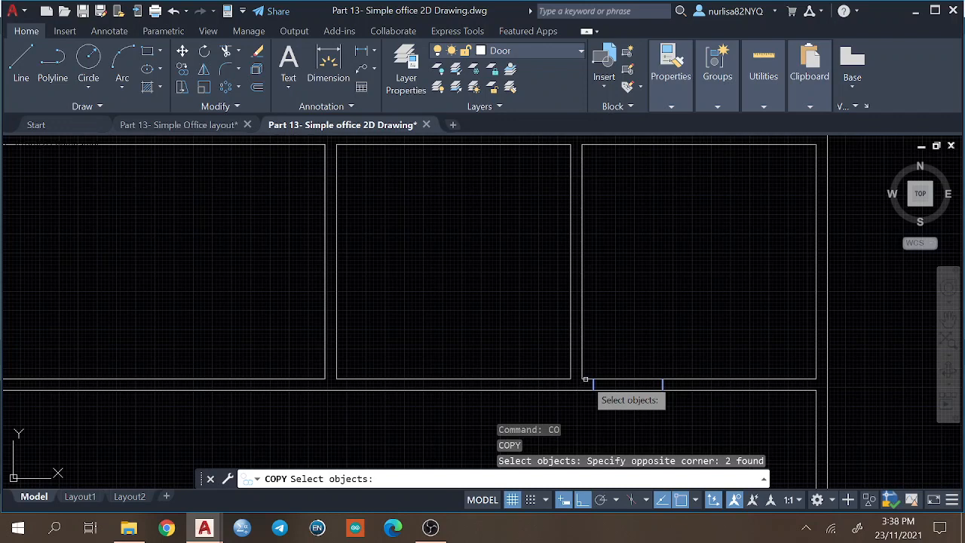
{"action": "key", "text": "Return"}
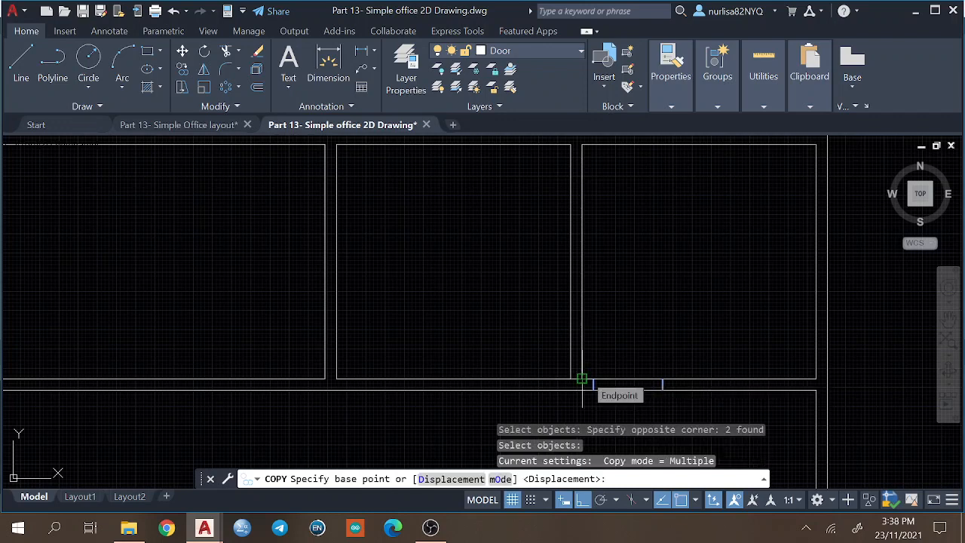
{"action": "left_click", "coordinate": [582, 378]}
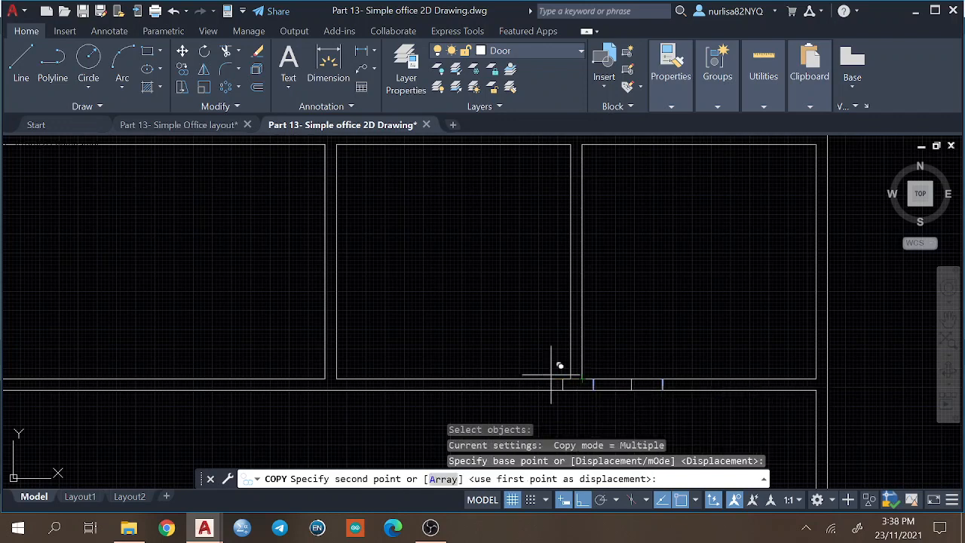
{"action": "left_click", "coordinate": [337, 377]}
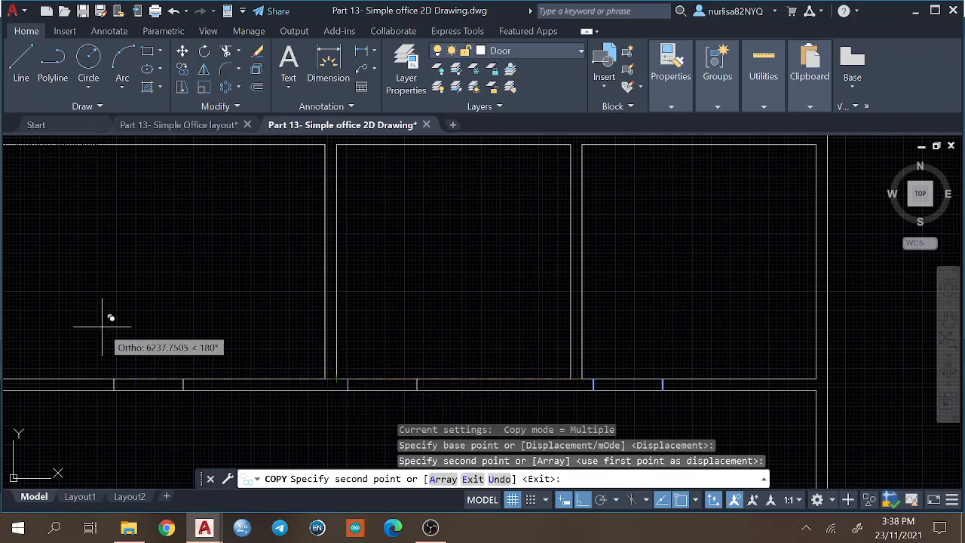
{"action": "mouse_move", "coordinate": [108, 323]}
{"action": "middle_mouse_down"}
{"action": "mouse_move", "coordinate": [278, 314]}
{"action": "mouse_move", "coordinate": [487, 282]}
{"action": "mouse_move", "coordinate": [470, 288]}
{"action": "middle_mouse_up"}
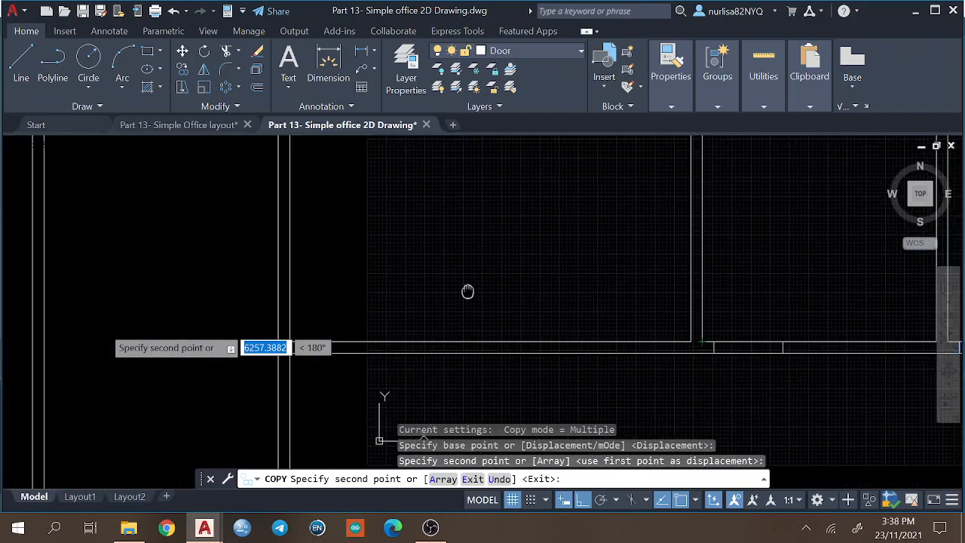
{"action": "left_click", "coordinate": [296, 336]}
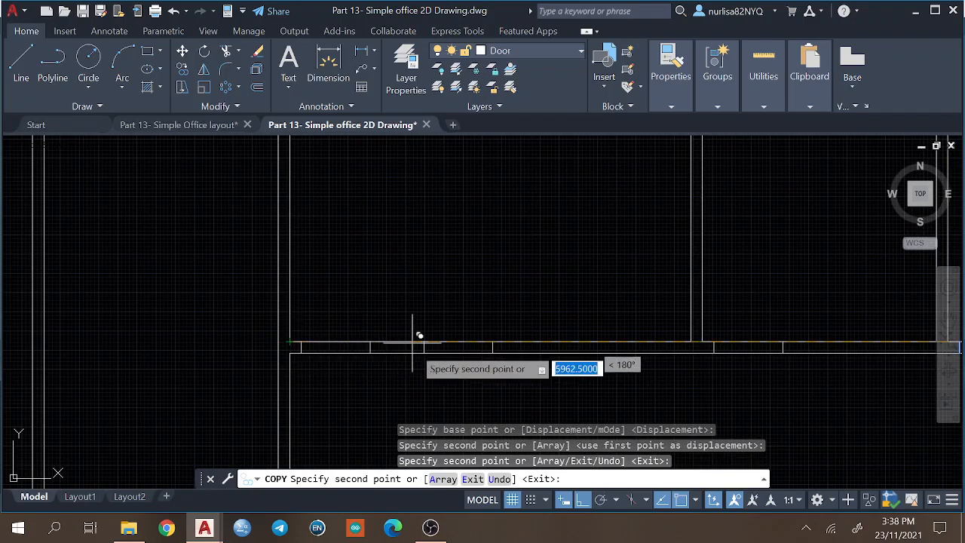
{"action": "mouse_move", "coordinate": [422, 366]}
{"action": "middle_mouse_down"}
{"action": "mouse_move", "coordinate": [403, 205]}
{"action": "mouse_move", "coordinate": [351, 286]}
{"action": "middle_mouse_up"}
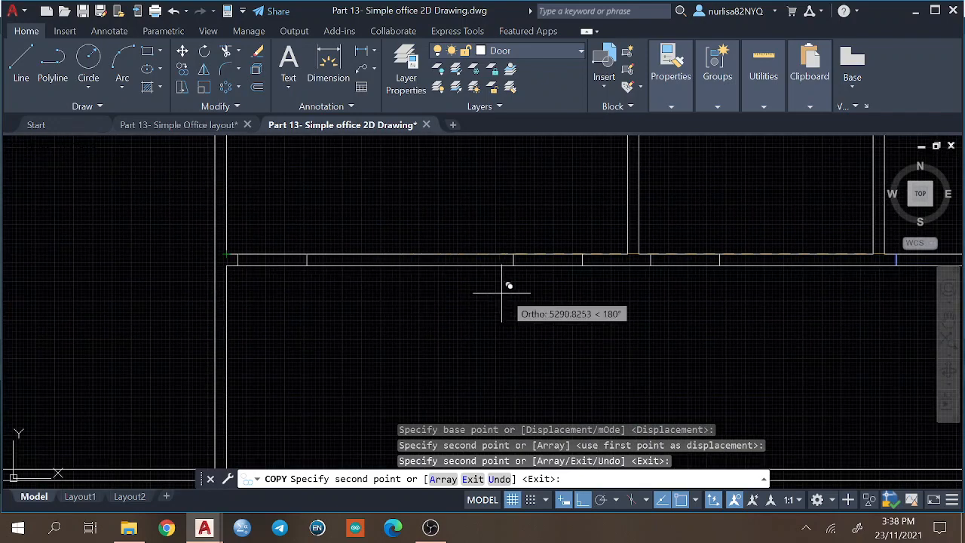
{"action": "middle_click_drag", "start_coordinate": [653, 370], "coordinate": [399, 286]}
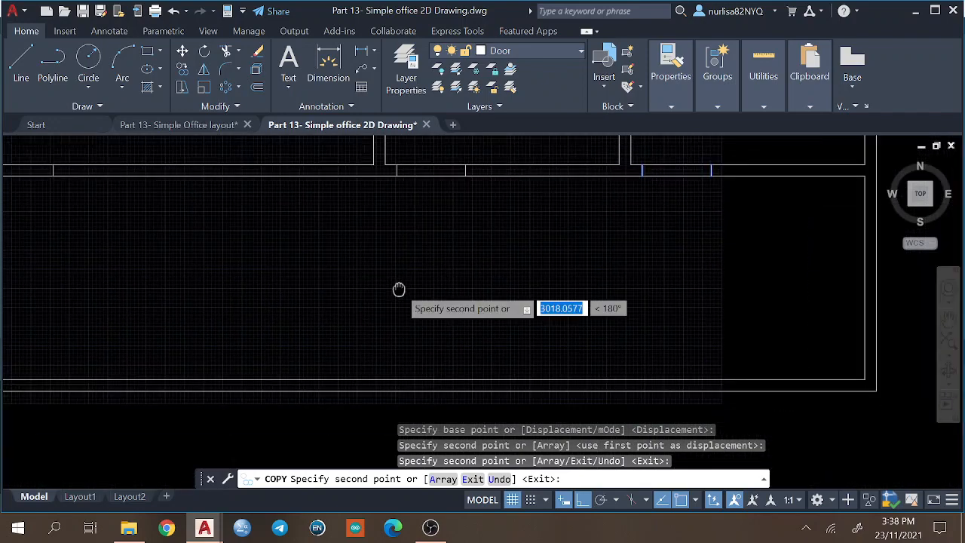
{"action": "key", "text": "Return"}
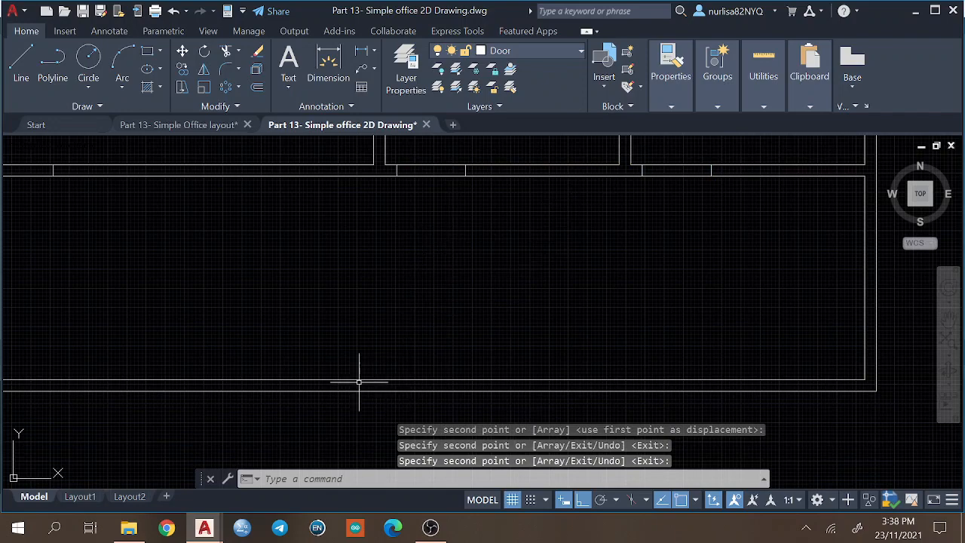
In the Simple Office layout drawing, dimension from the building's lower-right outer corner to the double door's right edge, placing the dimension below the wall.
{"action": "mouse_move", "coordinate": [445, 224]}
{"action": "middle_mouse_down"}
{"action": "mouse_move", "coordinate": [496, 351]}
{"action": "mouse_move", "coordinate": [570, 266]}
{"action": "mouse_move", "coordinate": [509, 240]}
{"action": "middle_mouse_up"}
{"action": "left_click", "coordinate": [179, 124]}
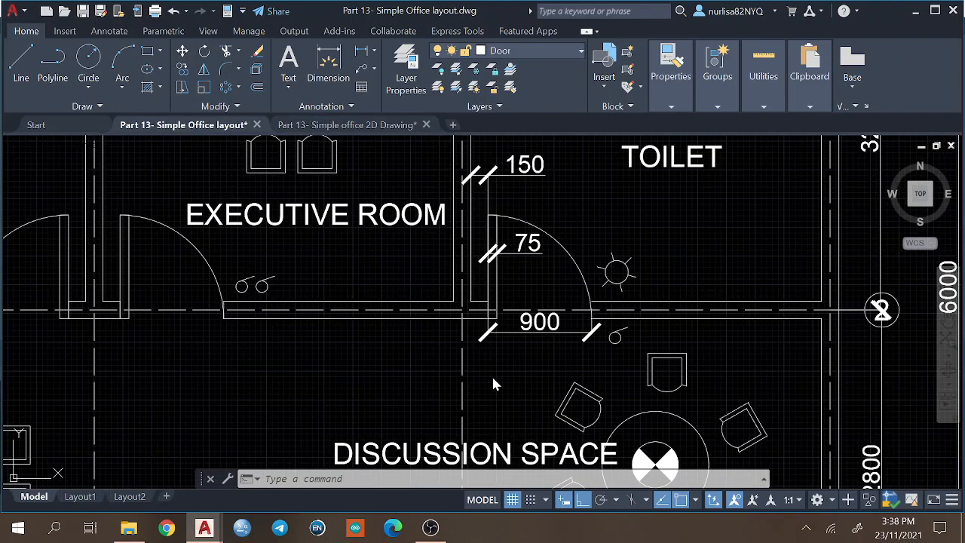
{"action": "middle_click_drag", "start_coordinate": [501, 419], "coordinate": [636, 202]}
{"action": "scroll", "coordinate": [484, 375], "scroll_direction": "down", "scroll_amount": 4}
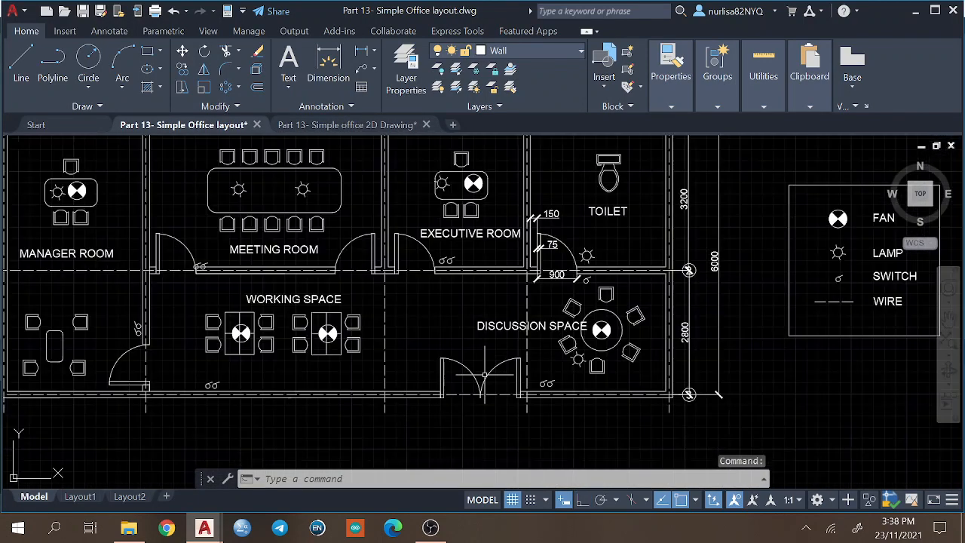
{"action": "left_click", "coordinate": [326, 69]}
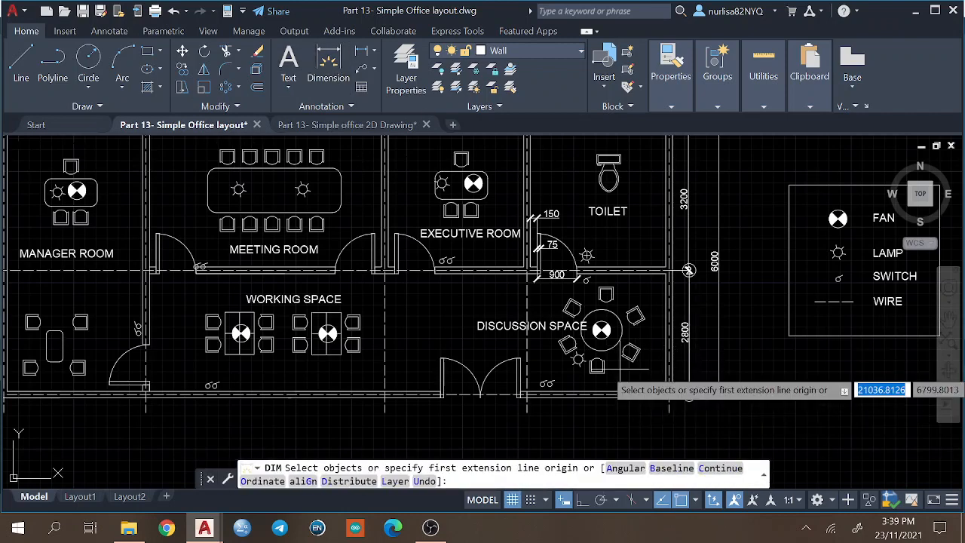
{"action": "left_click", "coordinate": [671, 394]}
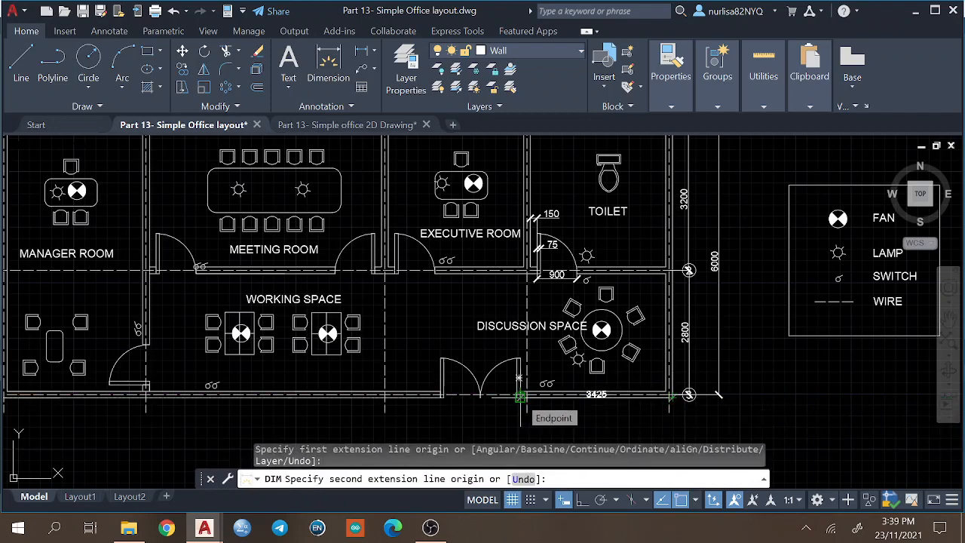
{"action": "scroll", "coordinate": [520, 396], "scroll_direction": "up", "scroll_amount": 5}
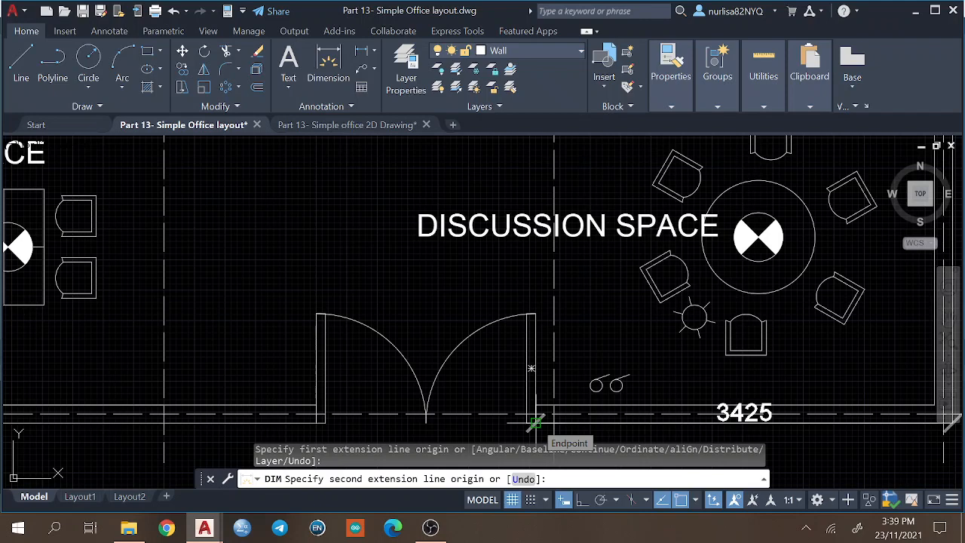
{"action": "left_click", "coordinate": [534, 419]}
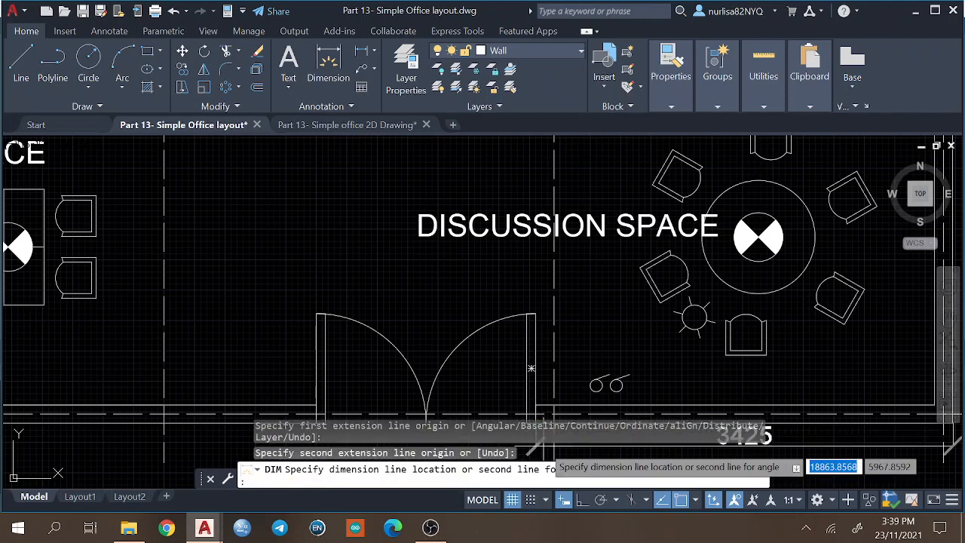
{"action": "left_click", "coordinate": [537, 446]}
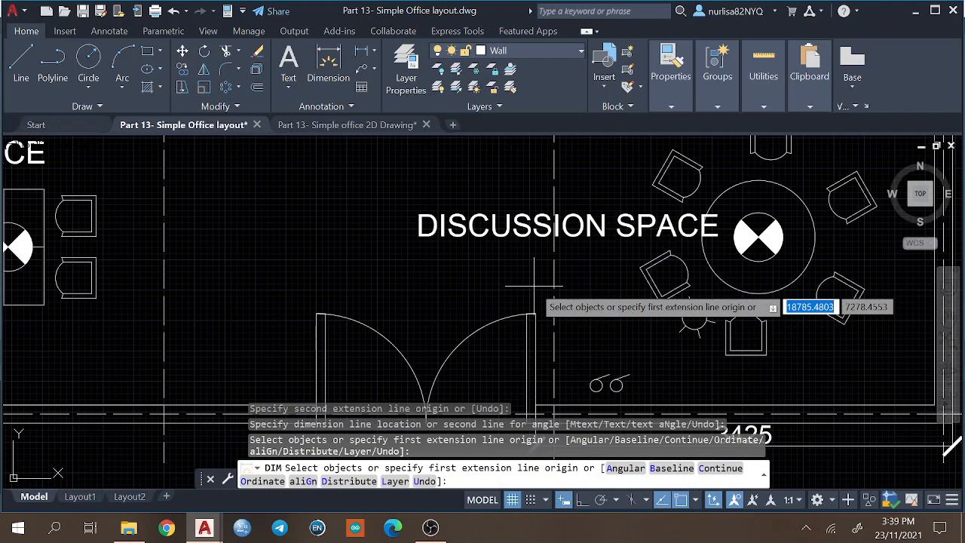
{"action": "key", "text": "Escape"}
Return to the Simple office 2D Drawing and draw a jamb line across the bottom wall, 3425 left of the building's lower-right outer corner.
{"action": "left_click", "coordinate": [347, 125]}
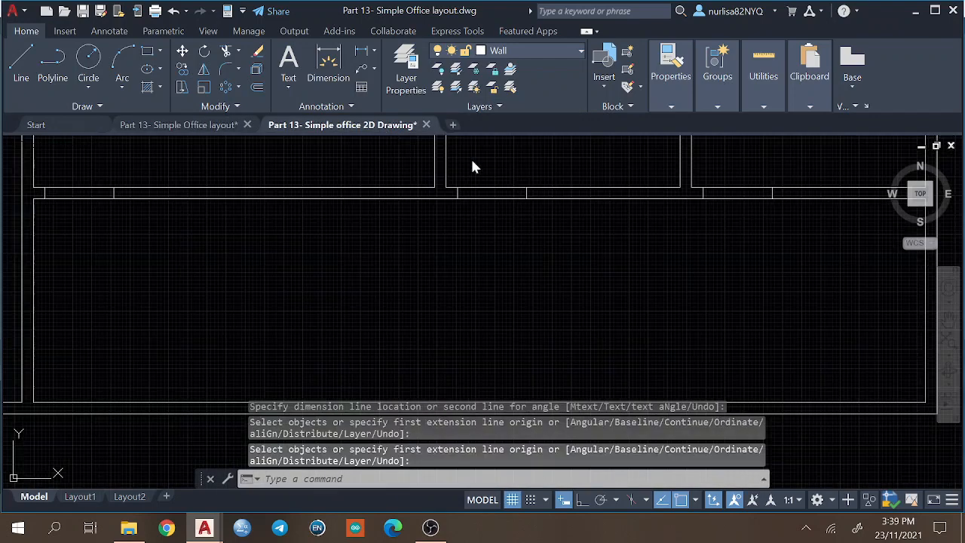
{"action": "middle_click_drag", "start_coordinate": [612, 327], "coordinate": [503, 288]}
{"action": "scroll", "coordinate": [503, 288], "scroll_direction": "down", "scroll_amount": 2}
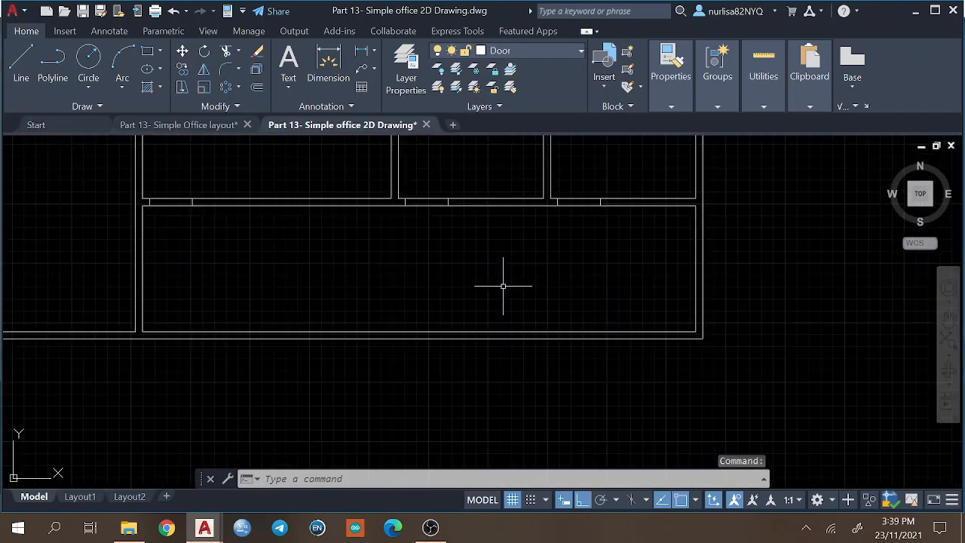
{"action": "type", "text": "l"}
{"action": "key", "text": "Return"}
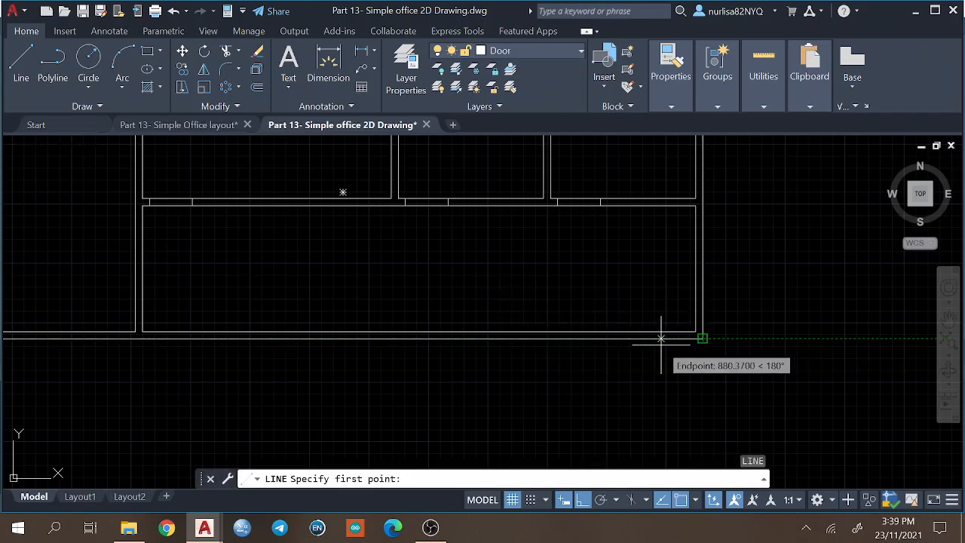
{"action": "type", "text": "425"}
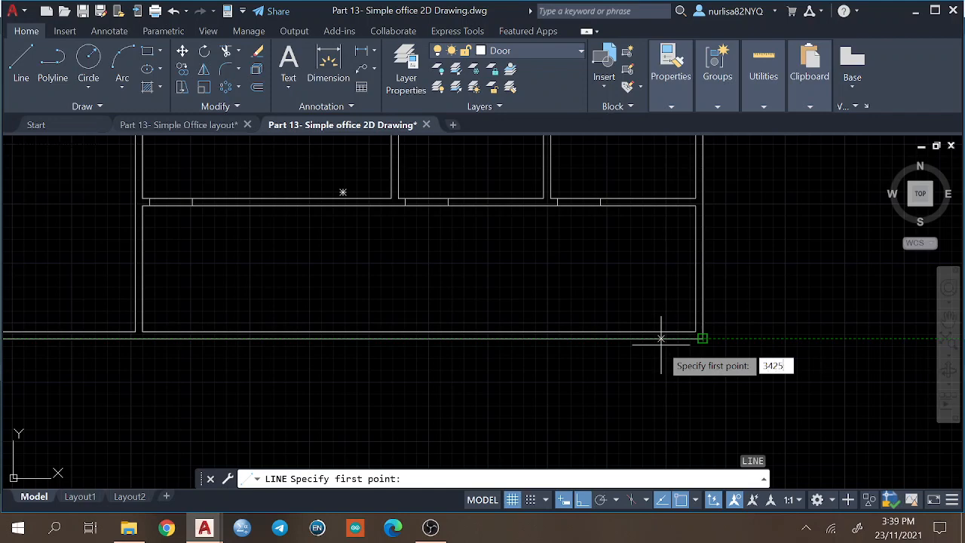
{"action": "key", "text": "Return"}
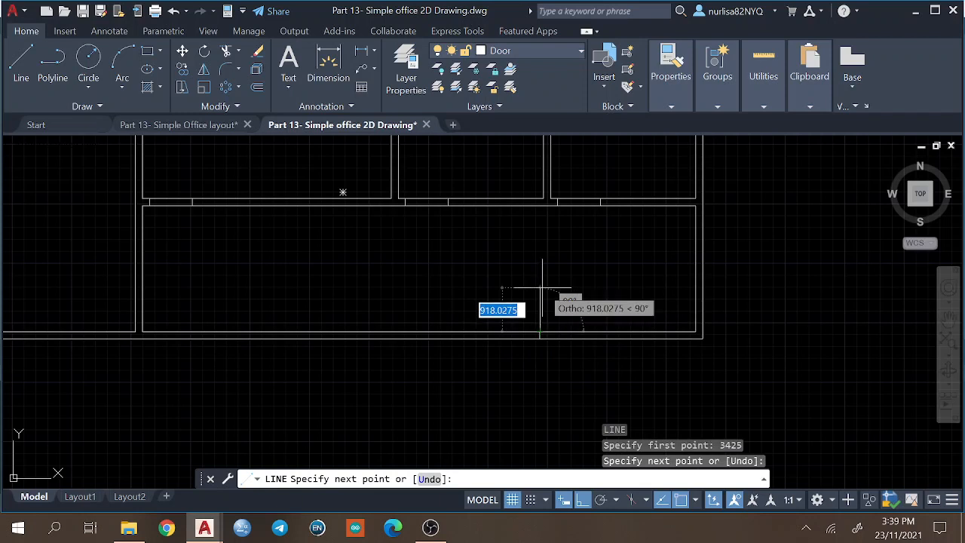
{"action": "key", "text": "Return"}
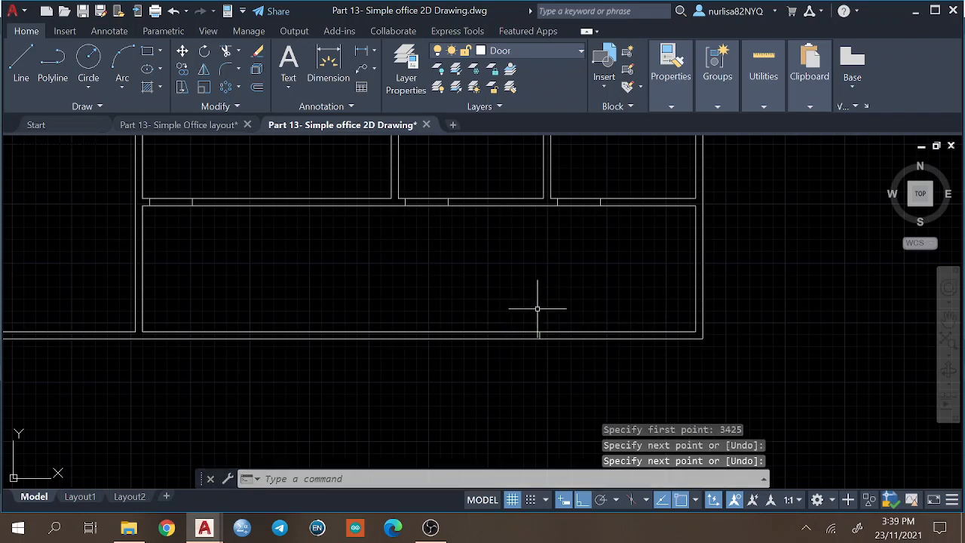
Offset the bottom-wall jamb line 900 to the left twice to mark the double door's centre and far side.
{"action": "type", "text": "OFFSET"}
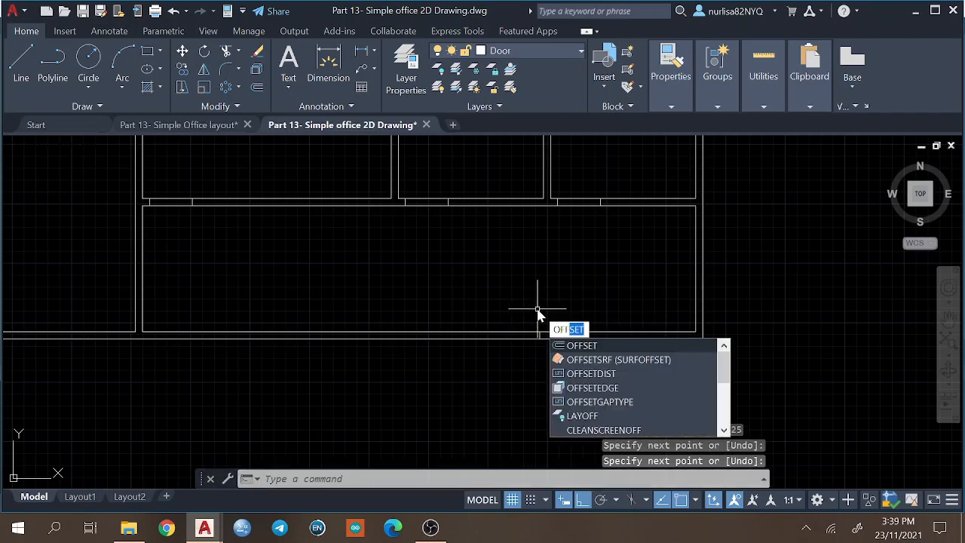
{"action": "key", "text": "Return"}
{"action": "key", "text": "Return"}
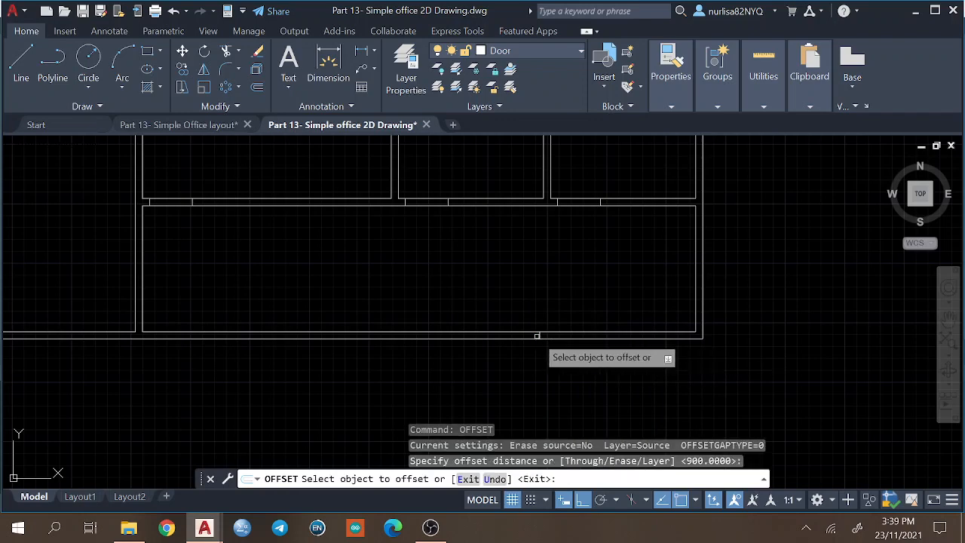
{"action": "left_click", "coordinate": [537, 332]}
{"action": "left_click", "coordinate": [505, 336]}
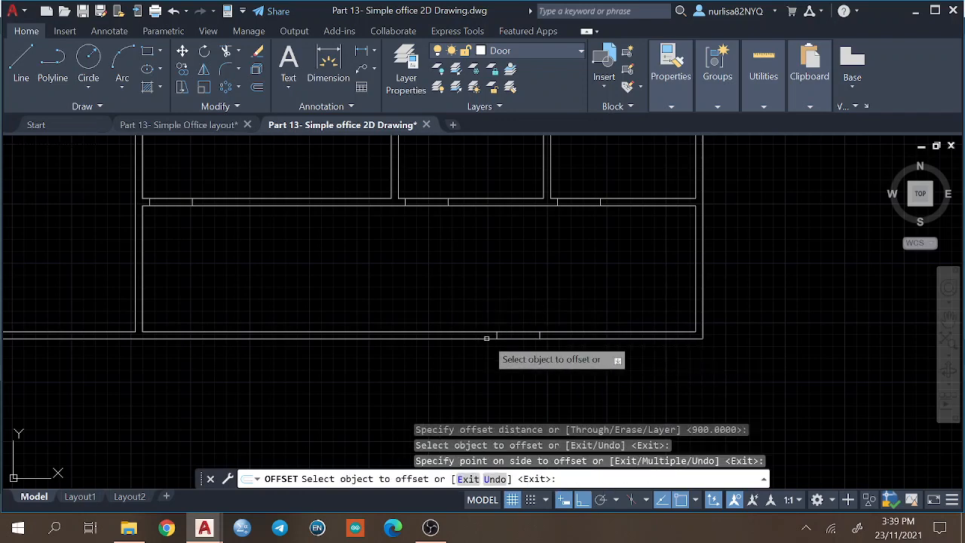
{"action": "left_click", "coordinate": [496, 334]}
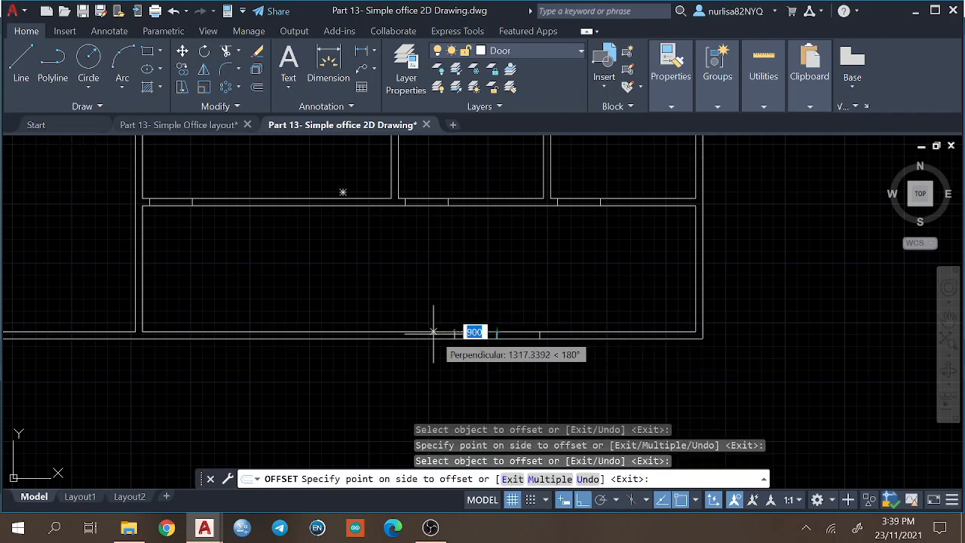
{"action": "left_click", "coordinate": [453, 327]}
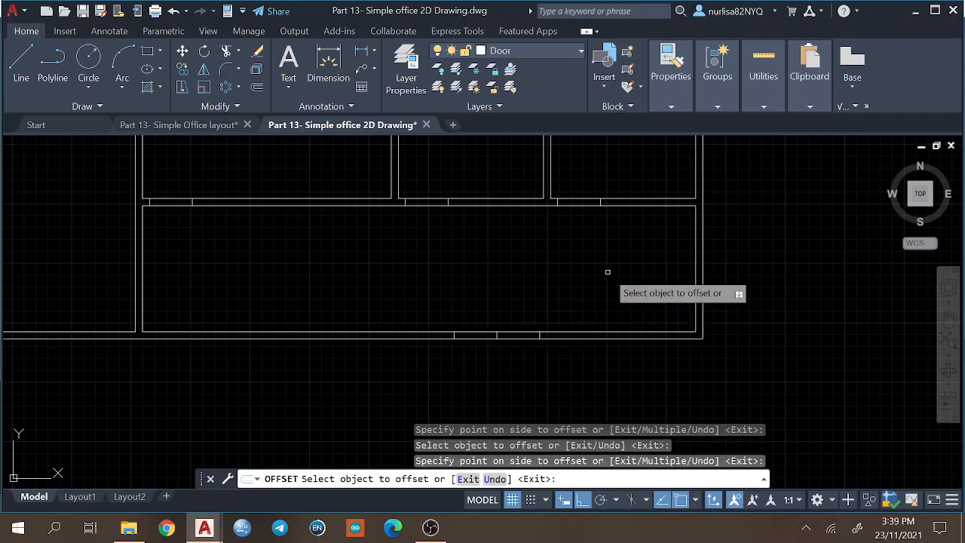
{"action": "key", "text": "Return"}
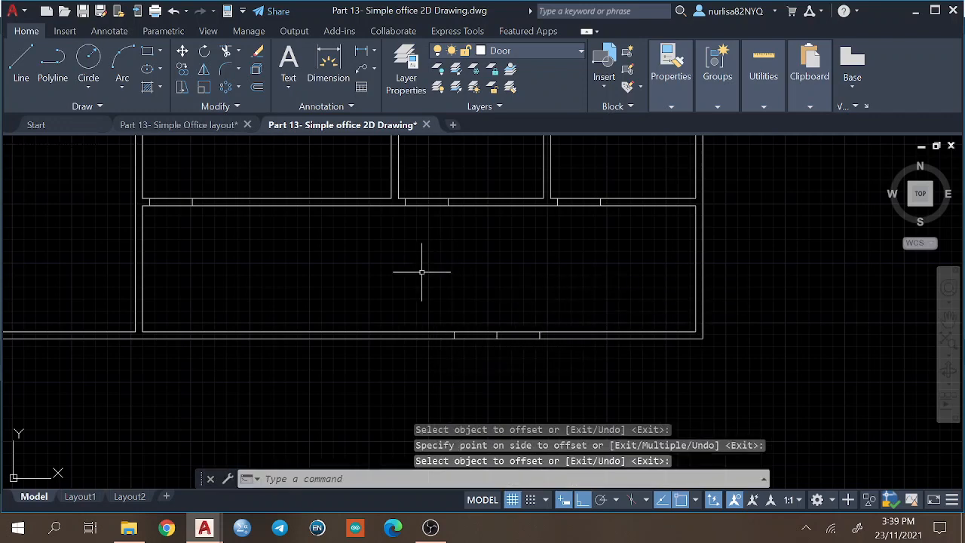
Draw a jamb line across the left partition wall, 150 above the bottom long room's lower-left inner corner.
{"action": "middle_click_drag", "start_coordinate": [201, 294], "coordinate": [381, 278]}
{"action": "scroll", "coordinate": [381, 279], "scroll_direction": "up", "scroll_amount": 4}
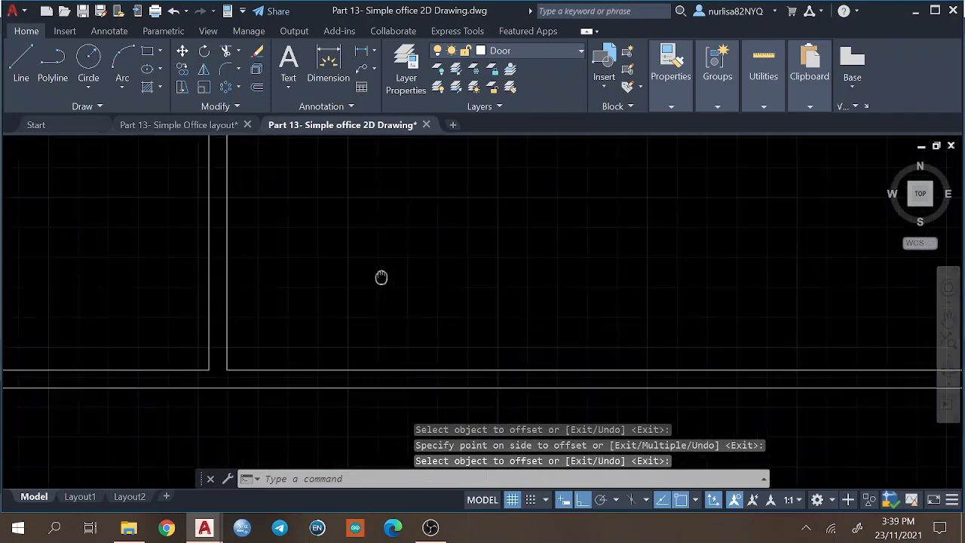
{"action": "scroll", "coordinate": [381, 277], "scroll_direction": "down", "scroll_amount": 4}
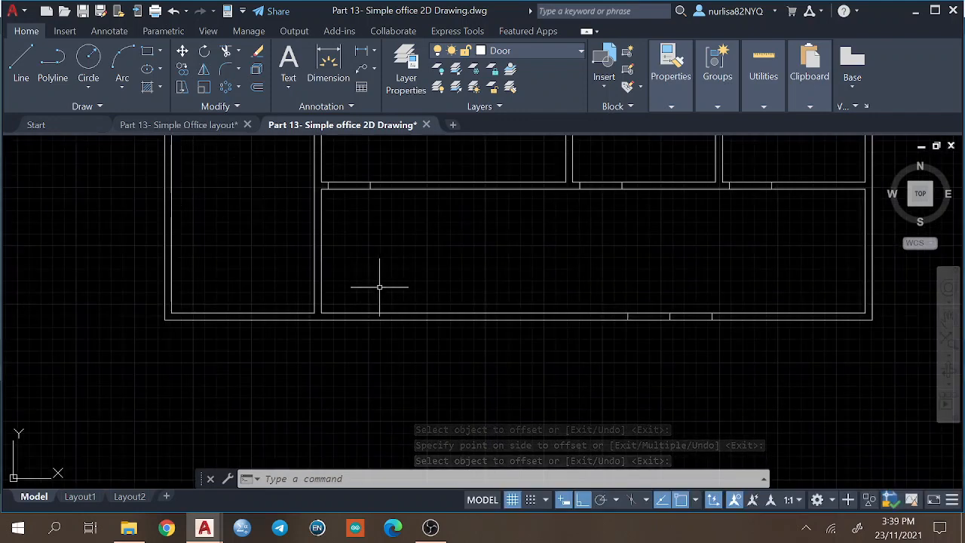
{"action": "scroll", "coordinate": [381, 281], "scroll_direction": "up", "scroll_amount": 2}
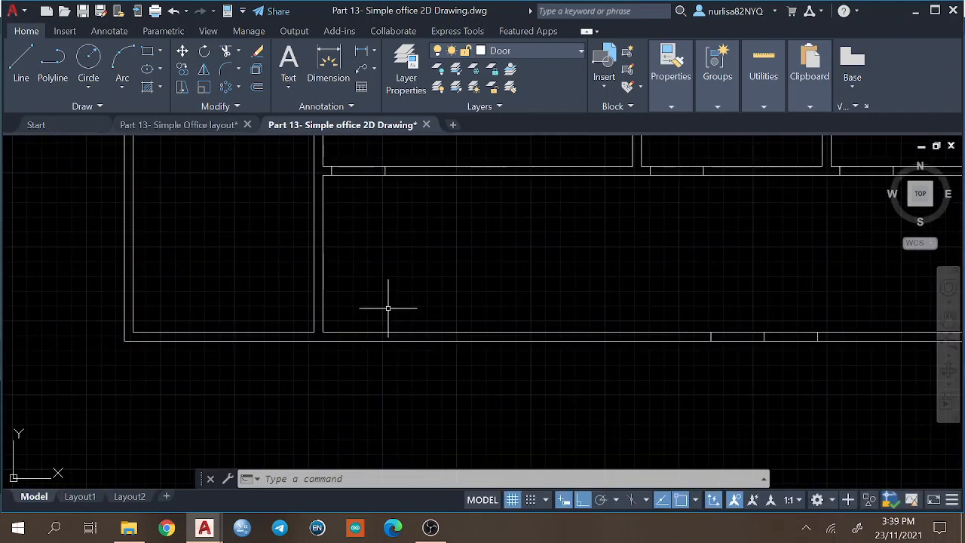
{"action": "type", "text": "l"}
{"action": "key", "text": "Return"}
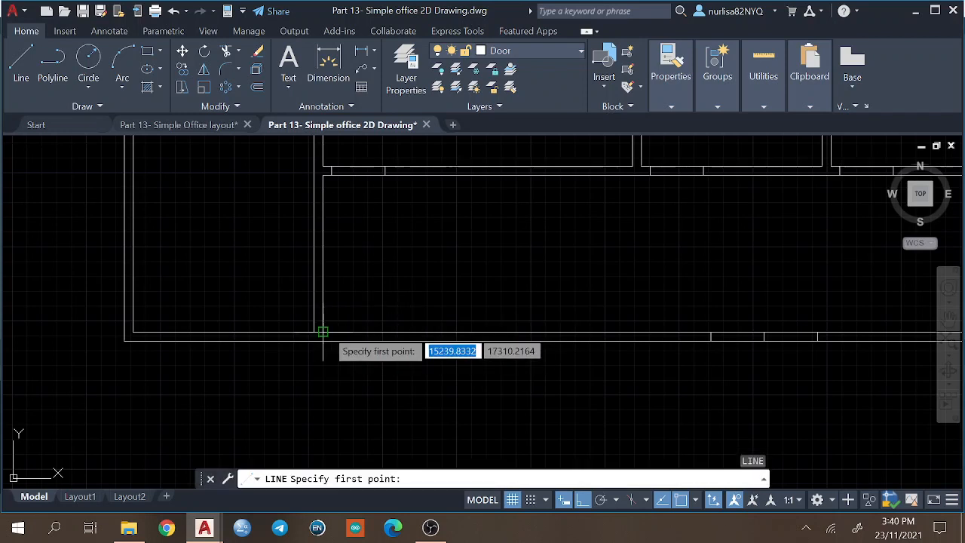
{"action": "type", "text": "1"}
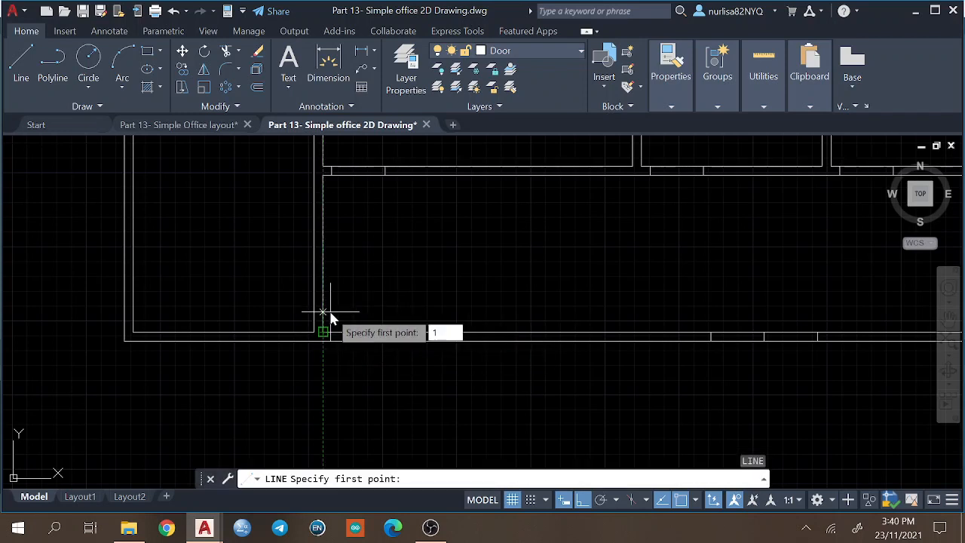
{"action": "type", "text": "50"}
{"action": "key", "text": "Return"}
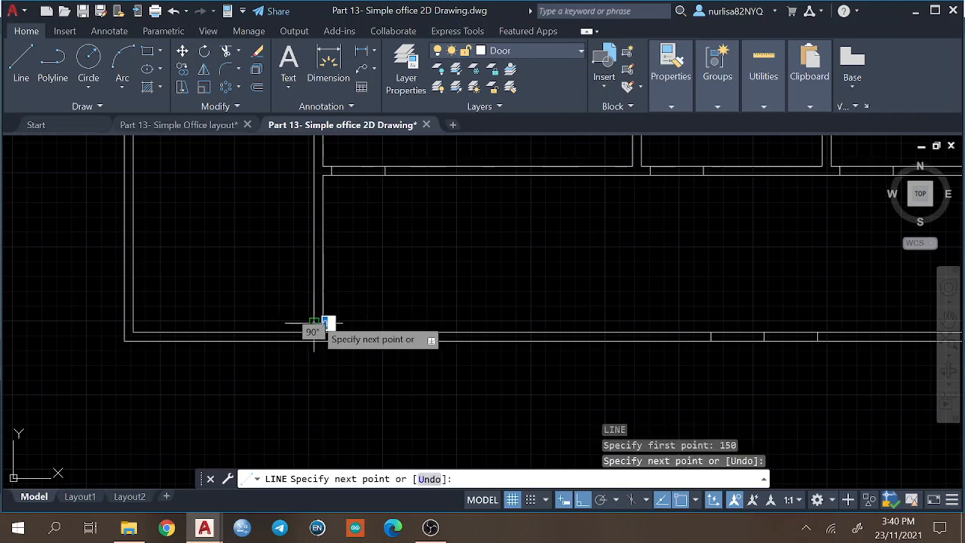
{"action": "key", "text": "Return"}
{"action": "key", "text": "Return"}
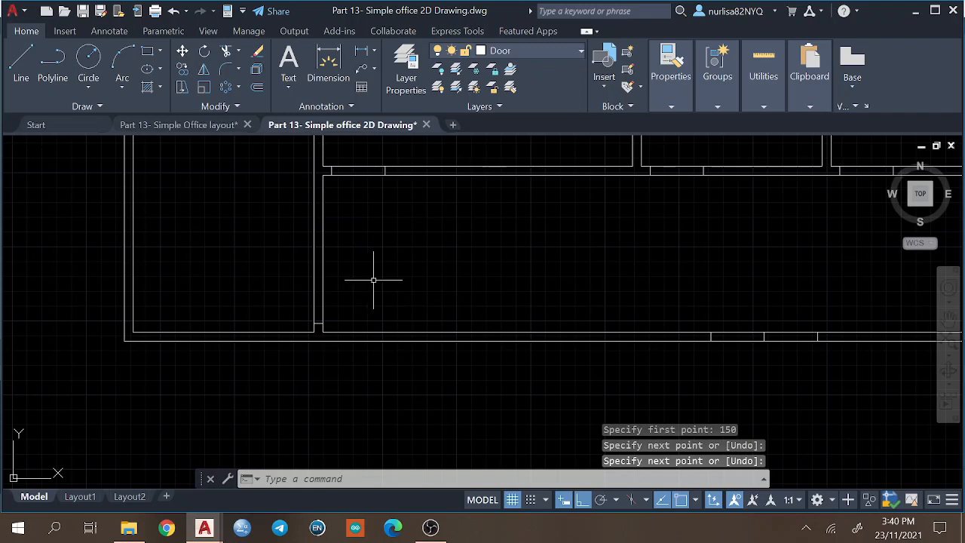
Offset the partition-wall jamb line 900 upward to mark the other side of the door opening.
{"action": "type", "text": "off"}
{"action": "key", "text": "Return"}
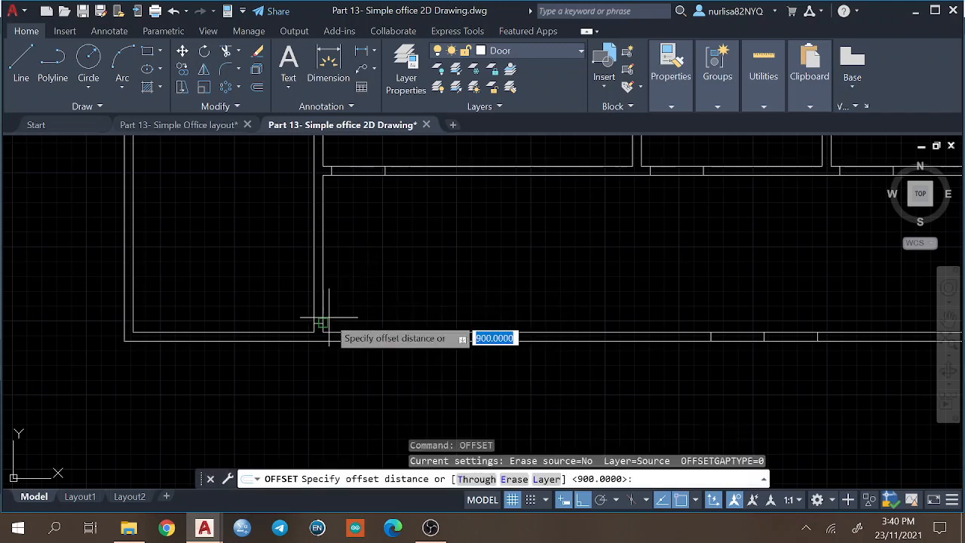
{"action": "key", "text": "Return"}
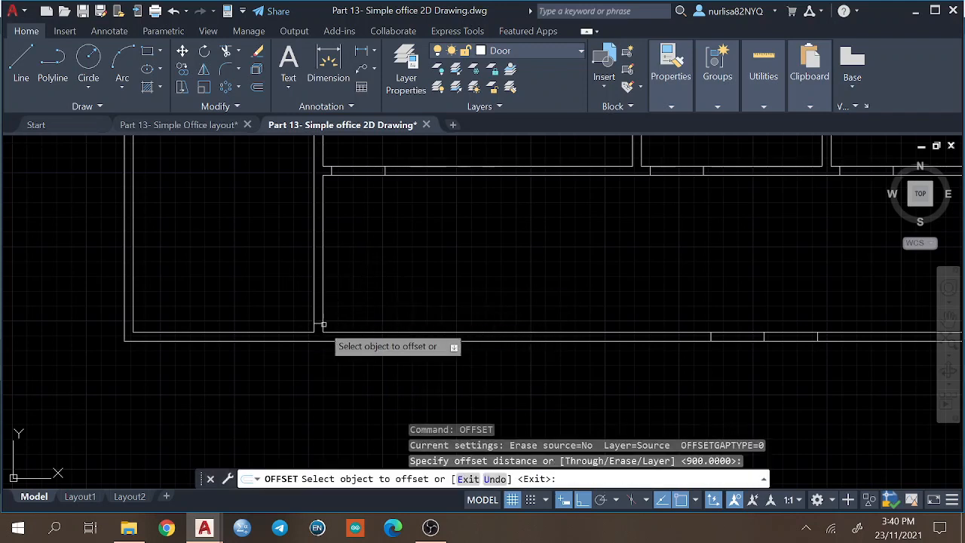
{"action": "left_click", "coordinate": [316, 294]}
{"action": "left_click", "coordinate": [319, 278]}
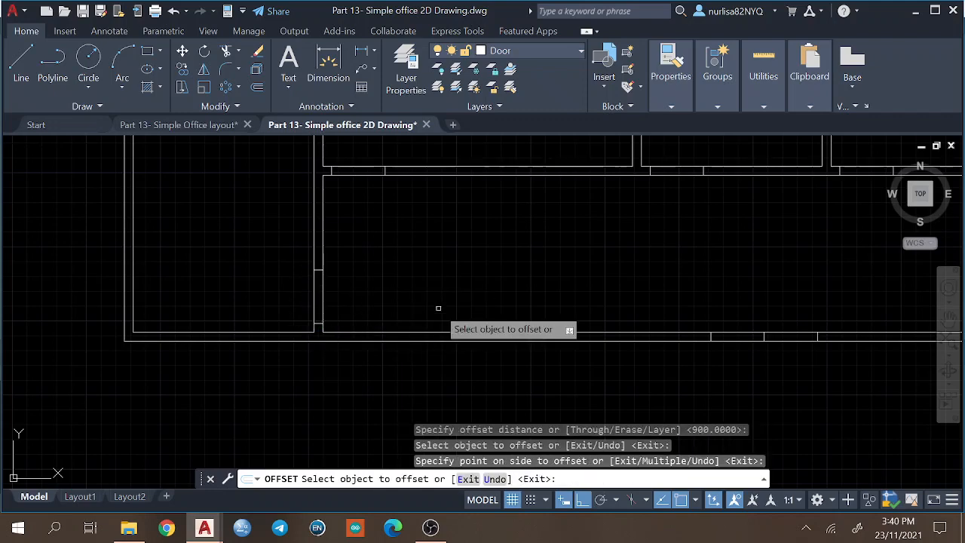
{"action": "key", "text": "Return"}
{"action": "scroll", "coordinate": [566, 246], "scroll_direction": "down", "scroll_amount": 4}
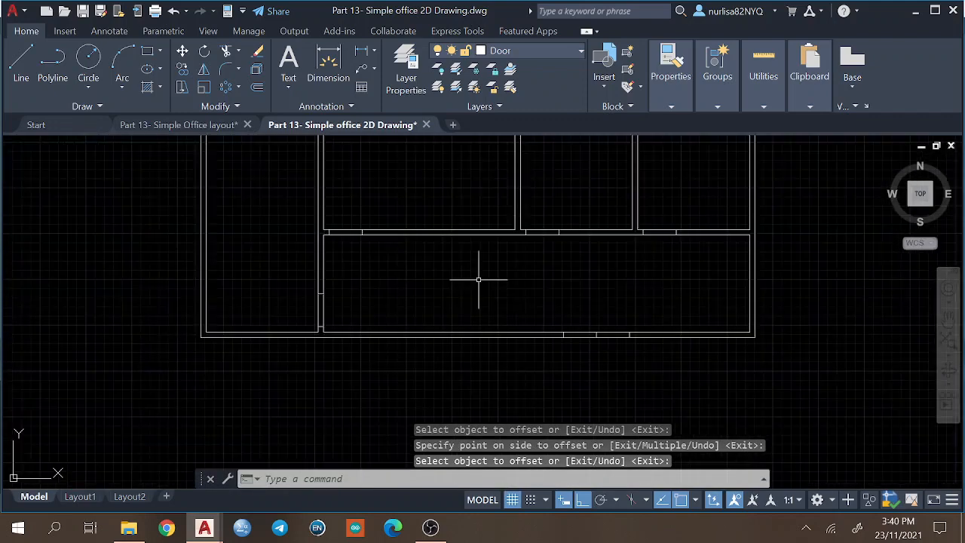
Trim the wall lines between the jambs of the three upper-room doors and the left partition door.
{"action": "type", "text": "tr"}
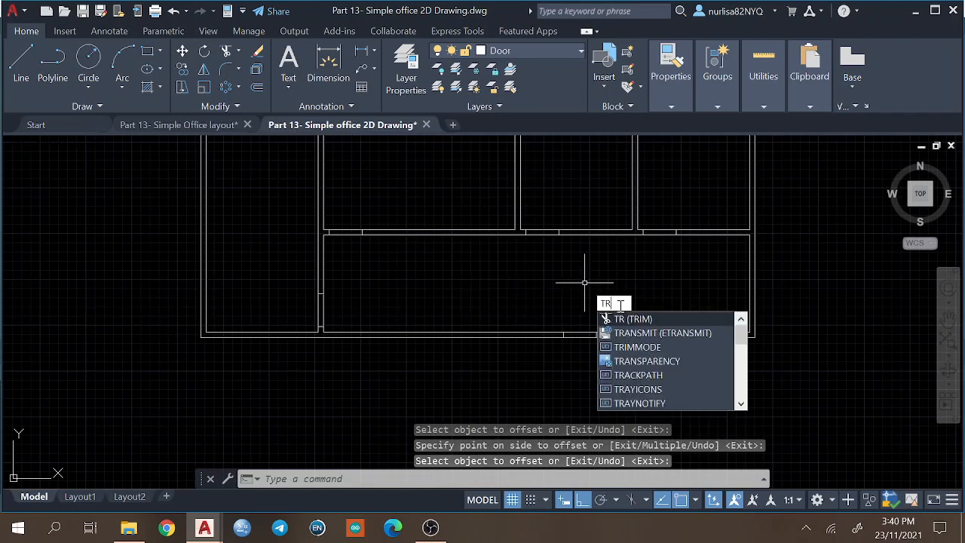
{"action": "key", "text": "Return"}
{"action": "mouse_move", "coordinate": [653, 218]}
{"action": "left_mouse_down"}
{"action": "mouse_move", "coordinate": [635, 209]}
{"action": "mouse_move", "coordinate": [620, 275]}
{"action": "left_mouse_up"}
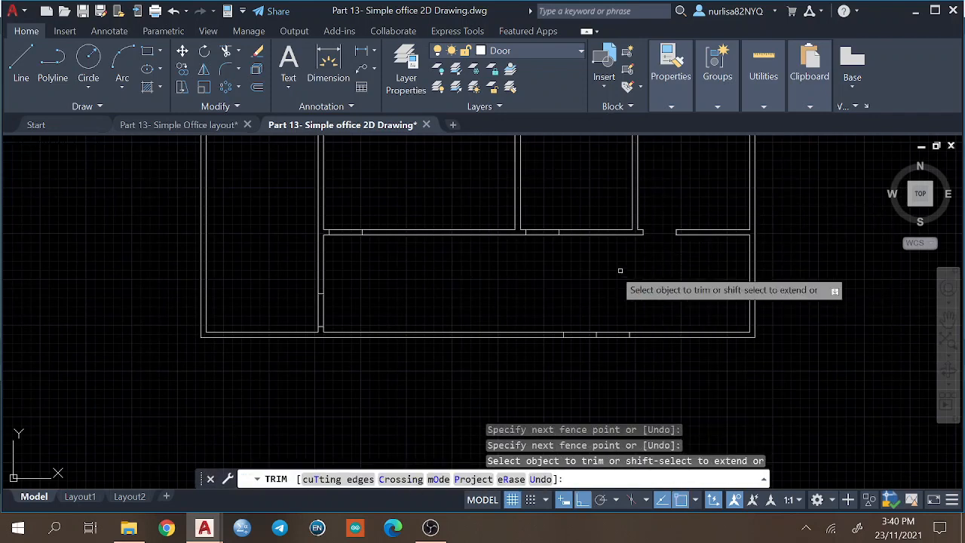
{"action": "left_click_drag", "start_coordinate": [537, 198], "coordinate": [550, 264]}
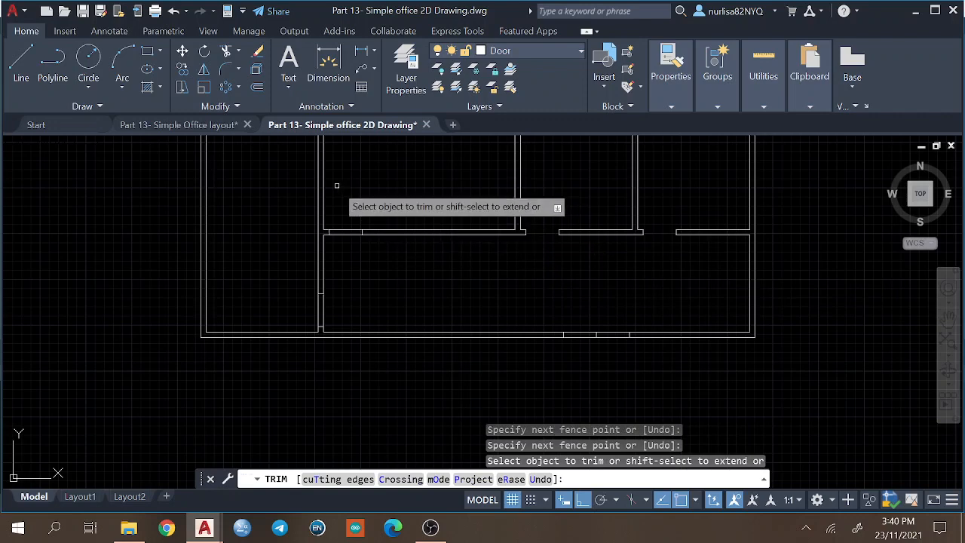
{"action": "mouse_move", "coordinate": [336, 186]}
{"action": "left_mouse_down"}
{"action": "mouse_move", "coordinate": [344, 291]}
{"action": "mouse_move", "coordinate": [324, 319]}
{"action": "mouse_move", "coordinate": [276, 310]}
{"action": "left_mouse_up"}
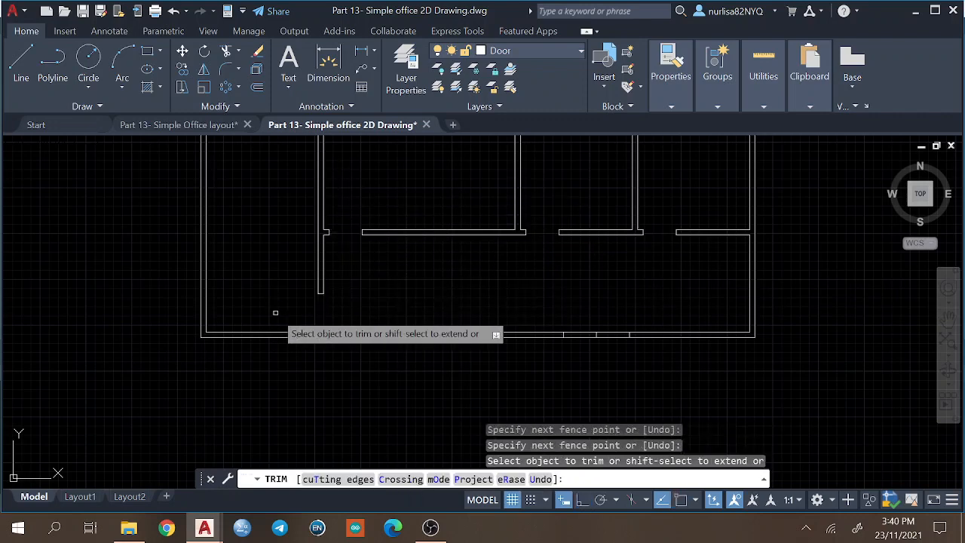
Trim the bottom wall lines across both halves of the double door opening and remove its centre line.
{"action": "left_click_drag", "start_coordinate": [573, 308], "coordinate": [583, 345]}
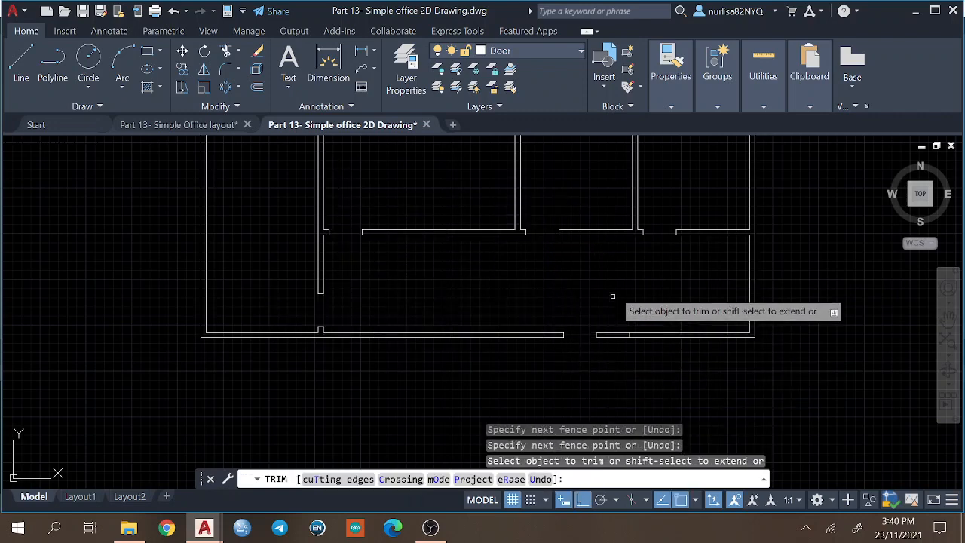
{"action": "mouse_move", "coordinate": [614, 297]}
{"action": "left_mouse_down"}
{"action": "mouse_move", "coordinate": [608, 276]}
{"action": "mouse_move", "coordinate": [618, 352]}
{"action": "mouse_move", "coordinate": [595, 334]}
{"action": "left_mouse_up"}
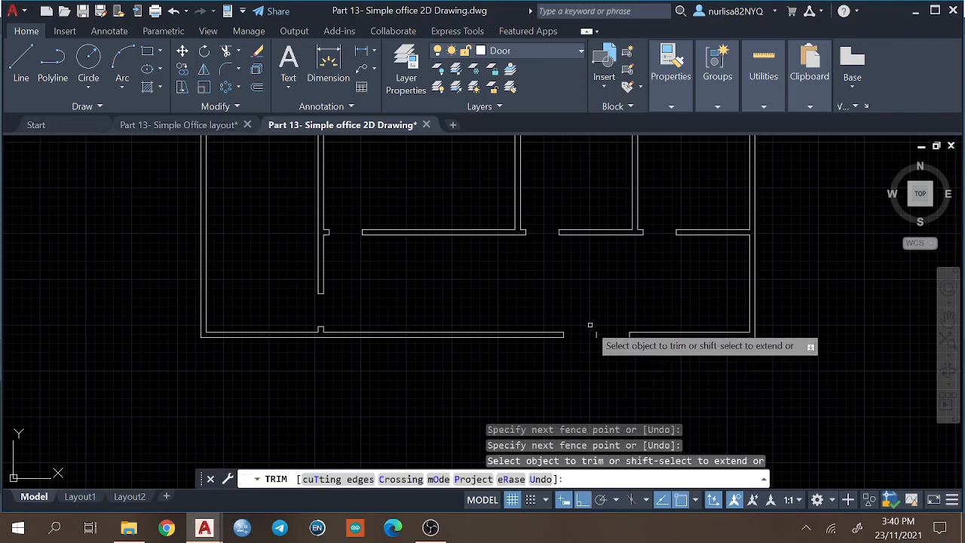
{"action": "key", "text": "Return"}
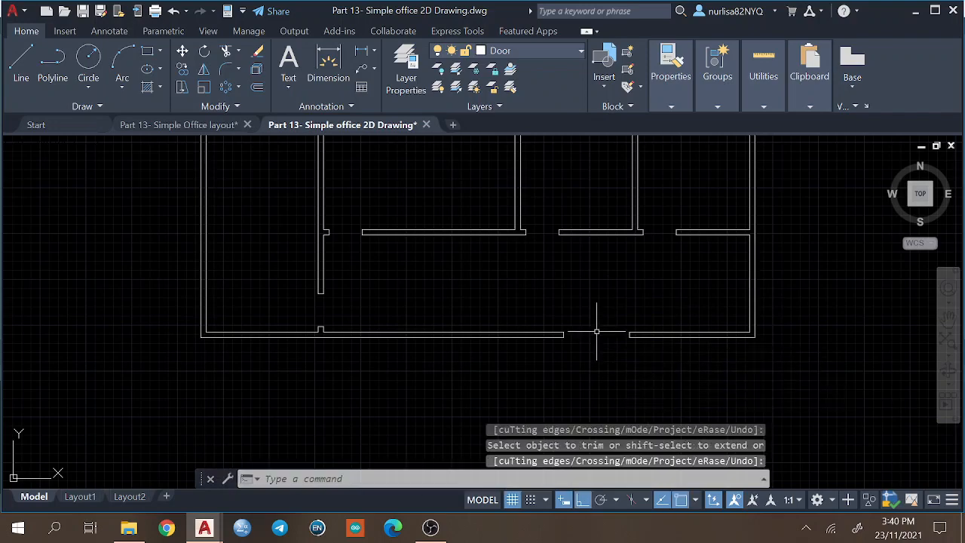
Check the trimmed door openings, then examine the toilet door's dimensions in the Simple Office layout drawing.
{"action": "scroll", "coordinate": [663, 275], "scroll_direction": "down", "scroll_amount": 6}
{"action": "scroll", "coordinate": [586, 295], "scroll_direction": "up", "scroll_amount": 4}
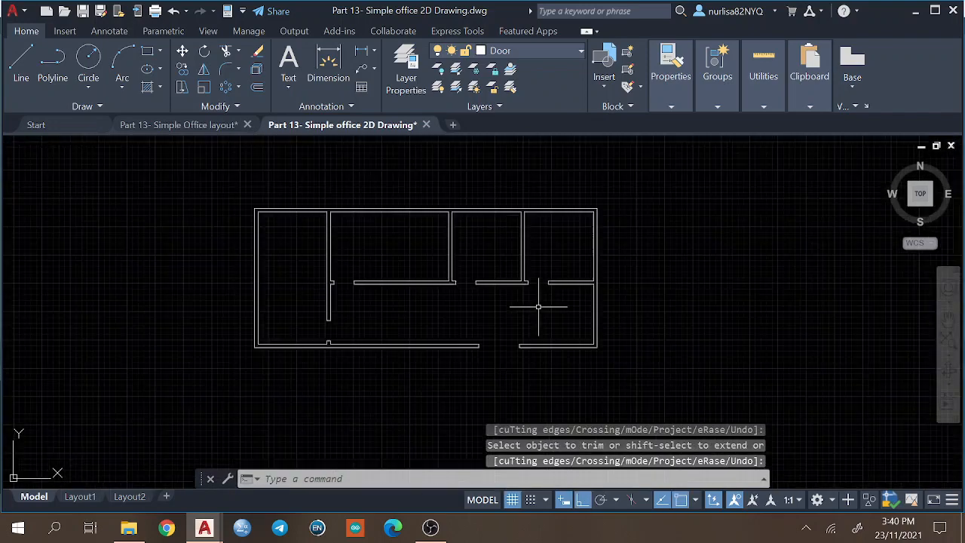
{"action": "scroll", "coordinate": [275, 311], "scroll_direction": "up", "scroll_amount": 2}
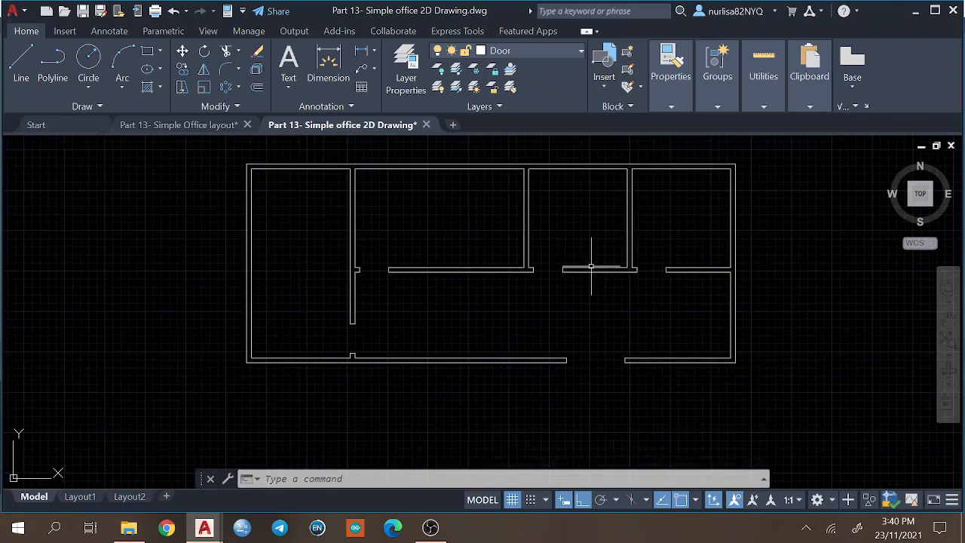
{"action": "scroll", "coordinate": [795, 230], "scroll_direction": "up", "scroll_amount": 4}
{"action": "scroll", "coordinate": [795, 231], "scroll_direction": "down", "scroll_amount": 2}
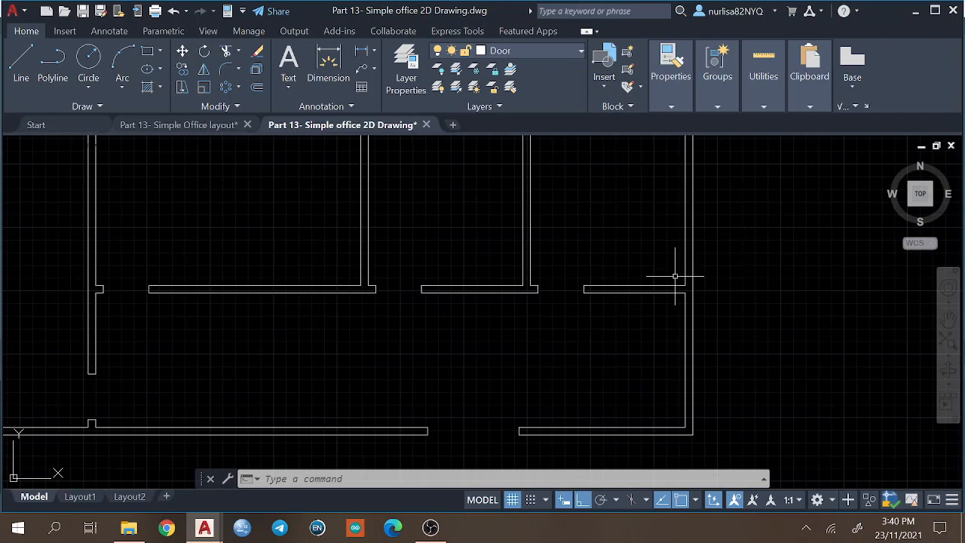
{"action": "scroll", "coordinate": [626, 287], "scroll_direction": "up", "scroll_amount": 2}
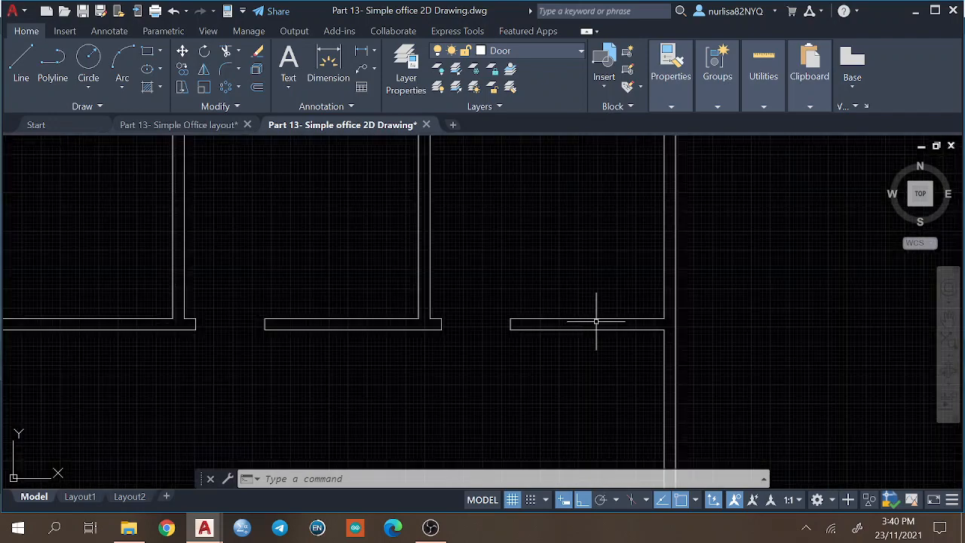
{"action": "left_click", "coordinate": [179, 125]}
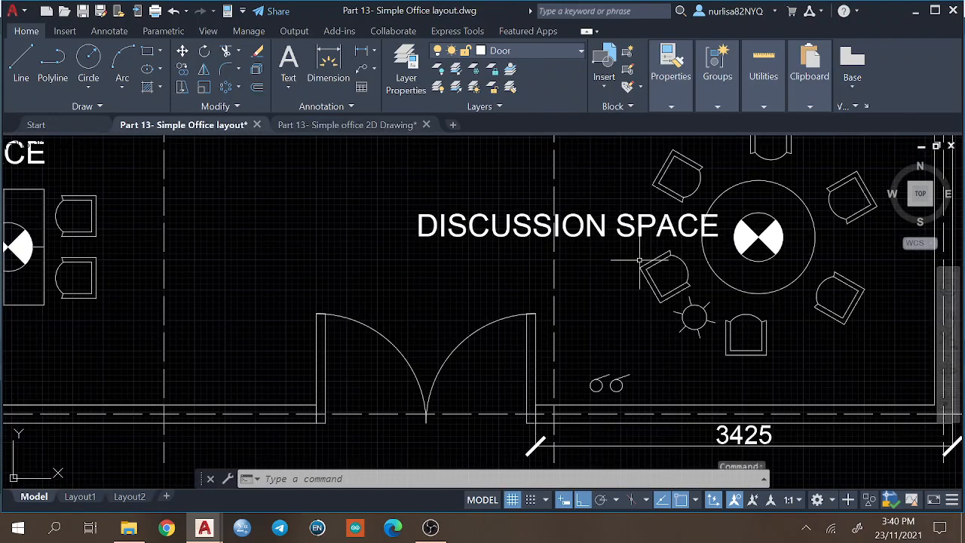
{"action": "scroll", "coordinate": [641, 333], "scroll_direction": "down", "scroll_amount": 3}
{"action": "middle_click_drag", "start_coordinate": [641, 333], "coordinate": [452, 411]}
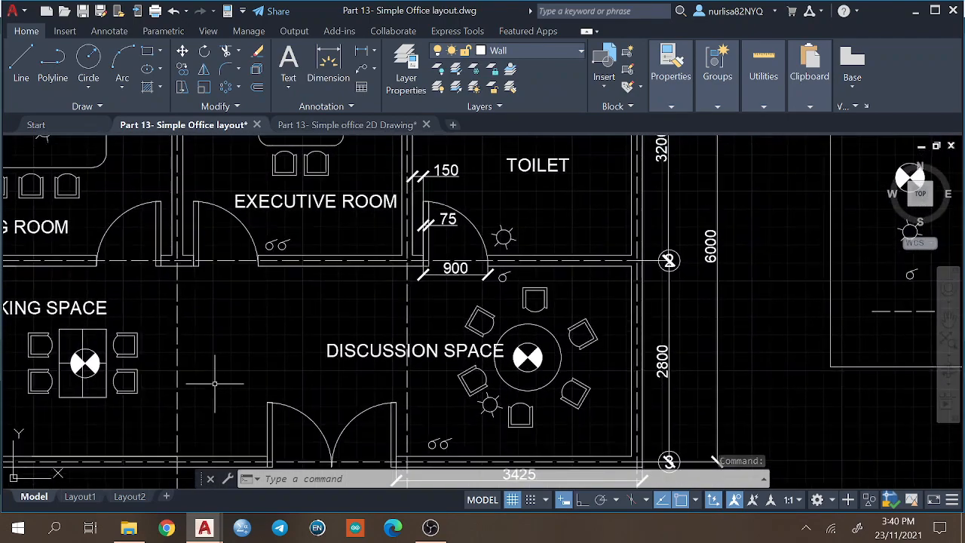
Return to the Simple office 2D Drawing and draw a 75 by 900 door-leaf rectangle outside the building's right wall.
{"action": "left_click", "coordinate": [347, 126]}
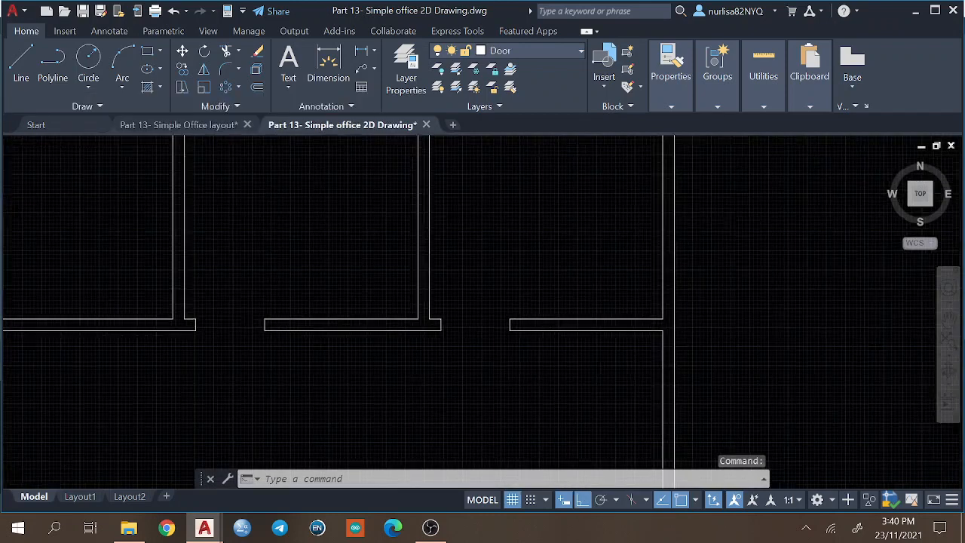
{"action": "scroll", "coordinate": [731, 222], "scroll_direction": "down", "scroll_amount": 2}
{"action": "middle_click_drag", "start_coordinate": [730, 221], "coordinate": [542, 251]}
{"action": "scroll", "coordinate": [542, 251], "scroll_direction": "up", "scroll_amount": 2}
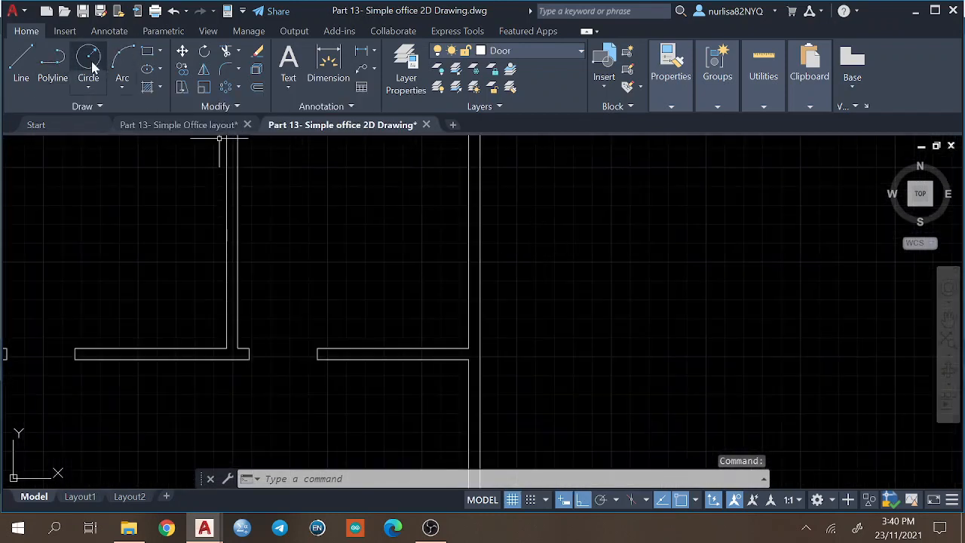
{"action": "left_click", "coordinate": [148, 54]}
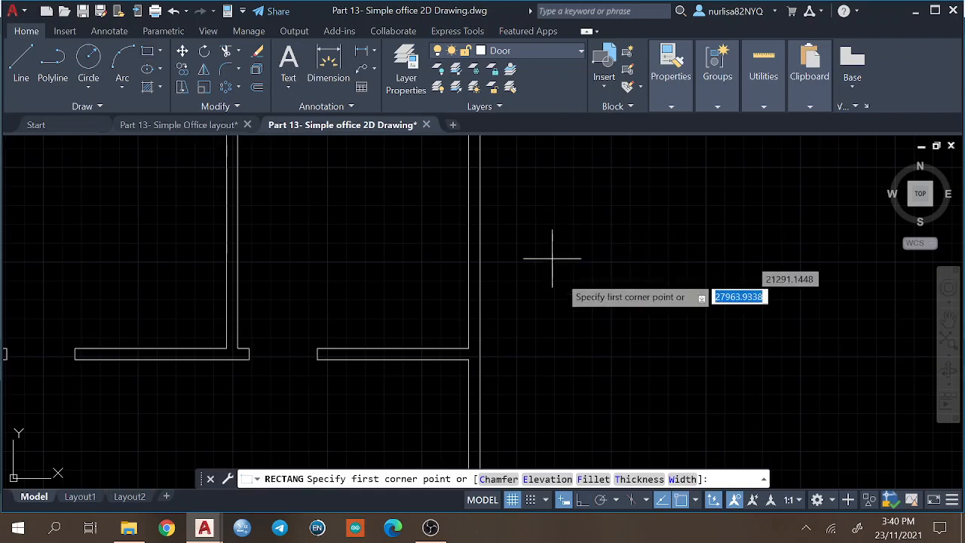
{"action": "left_click", "coordinate": [557, 205]}
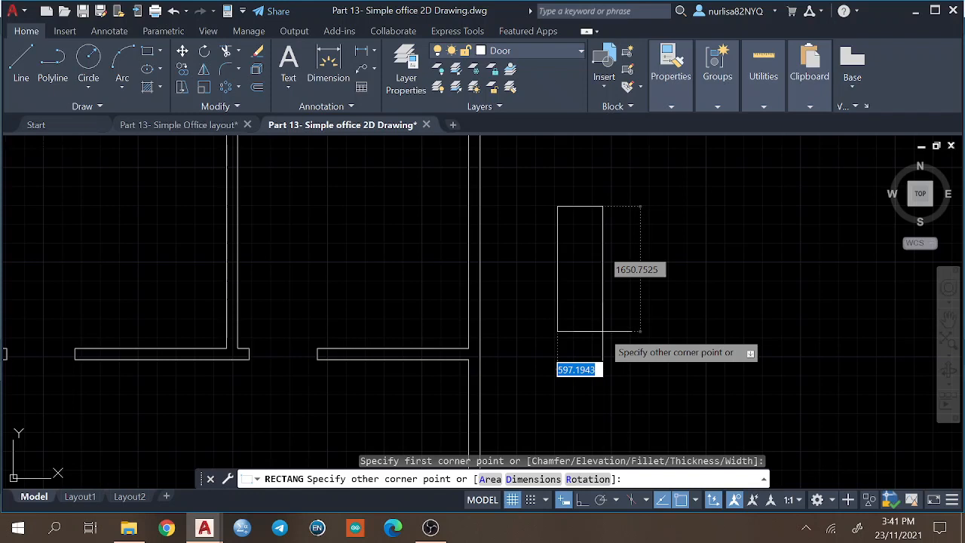
{"action": "type", "text": "75"}
{"action": "key", "text": "Tab"}
{"action": "key", "text": "BackSpace"}
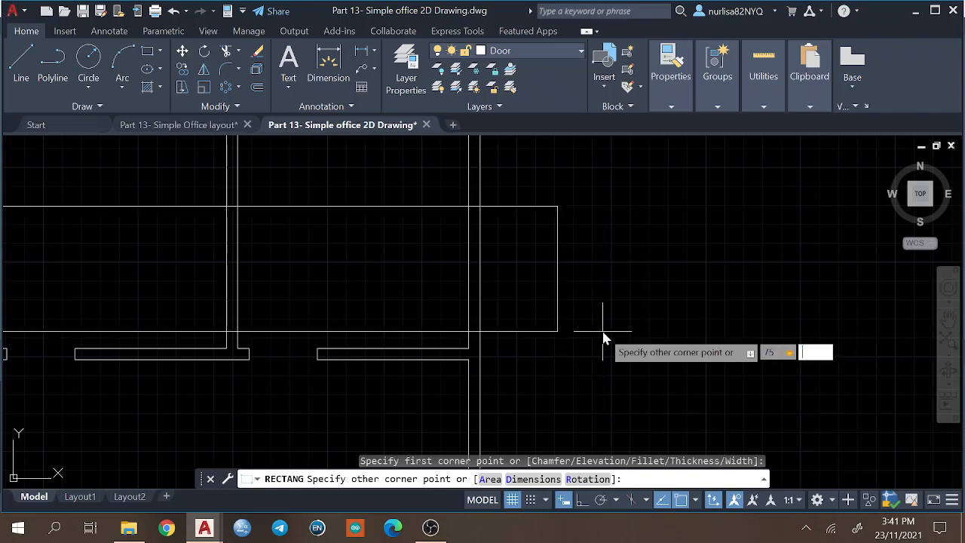
{"action": "key", "text": "Return"}
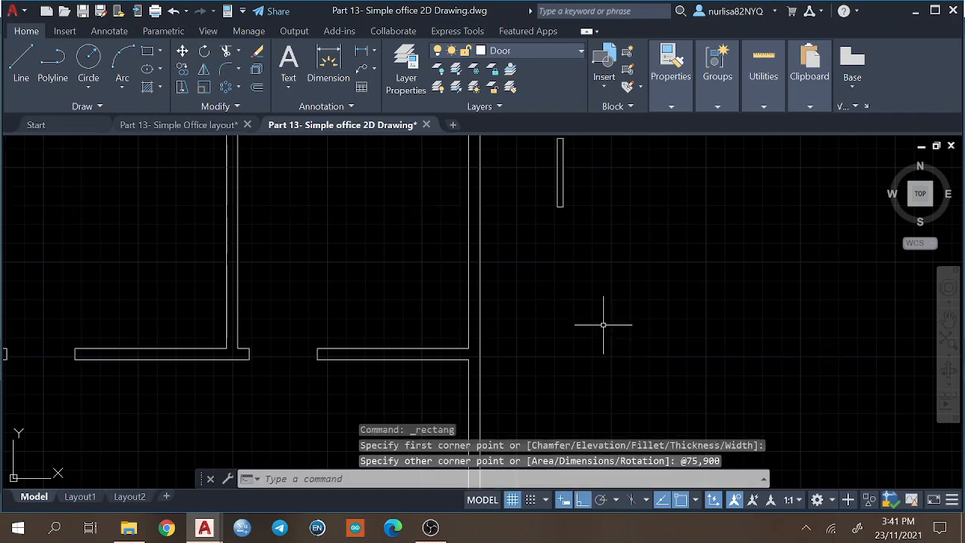
Draw the door swing as a Center, Start, End arc centred on the leaf's lower-left corner, starting 900 to the right and ending at the leaf's top.
{"action": "scroll", "coordinate": [626, 196], "scroll_direction": "up", "scroll_amount": 2}
{"action": "middle_click_drag", "start_coordinate": [626, 195], "coordinate": [620, 280]}
{"action": "scroll", "coordinate": [620, 281], "scroll_direction": "down", "scroll_amount": 4}
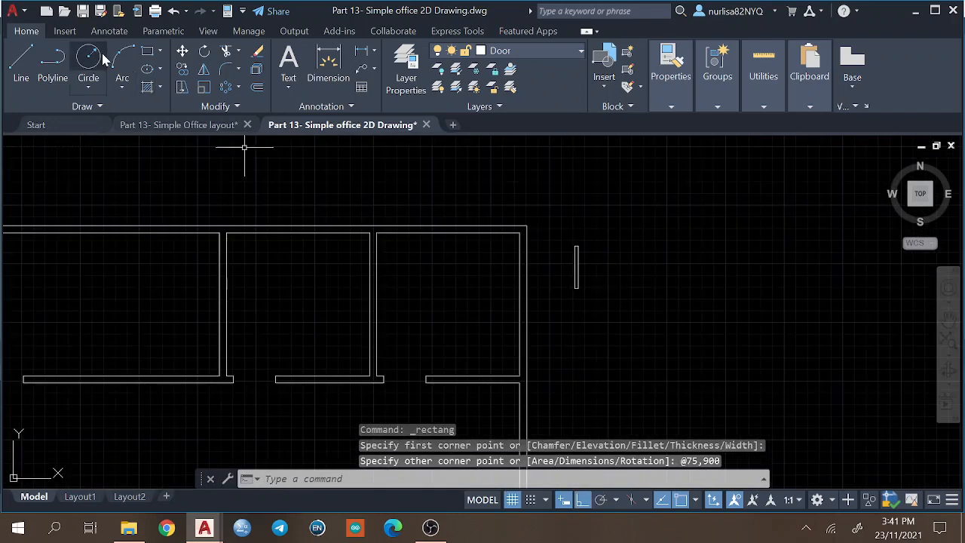
{"action": "left_click", "coordinate": [120, 87]}
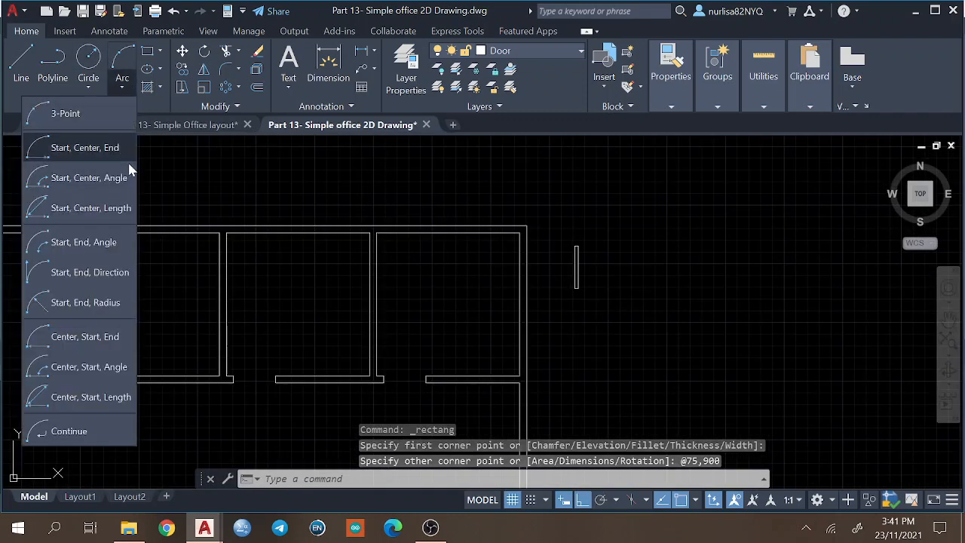
{"action": "left_click", "coordinate": [85, 337]}
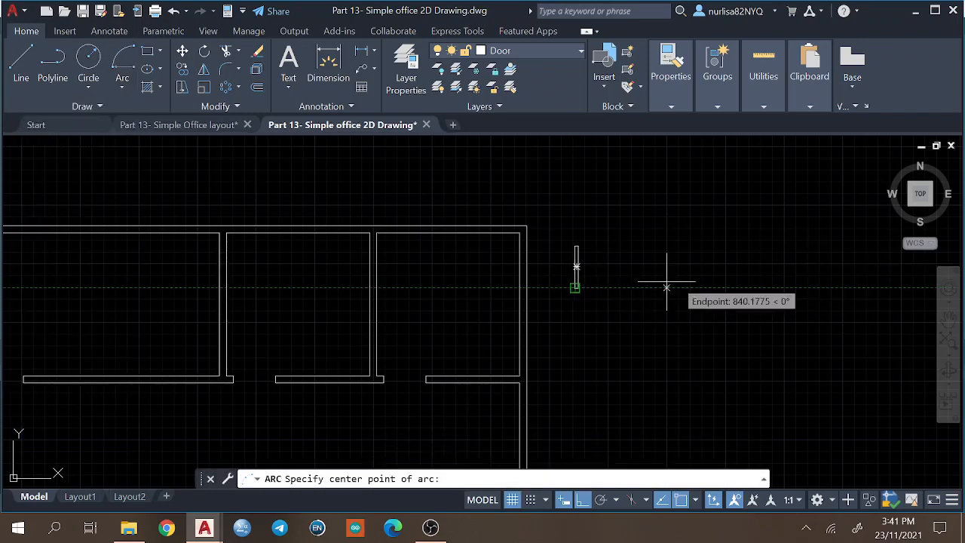
{"action": "scroll", "coordinate": [565, 256], "scroll_direction": "up", "scroll_amount": 5}
{"action": "scroll", "coordinate": [618, 258], "scroll_direction": "up", "scroll_amount": 1}
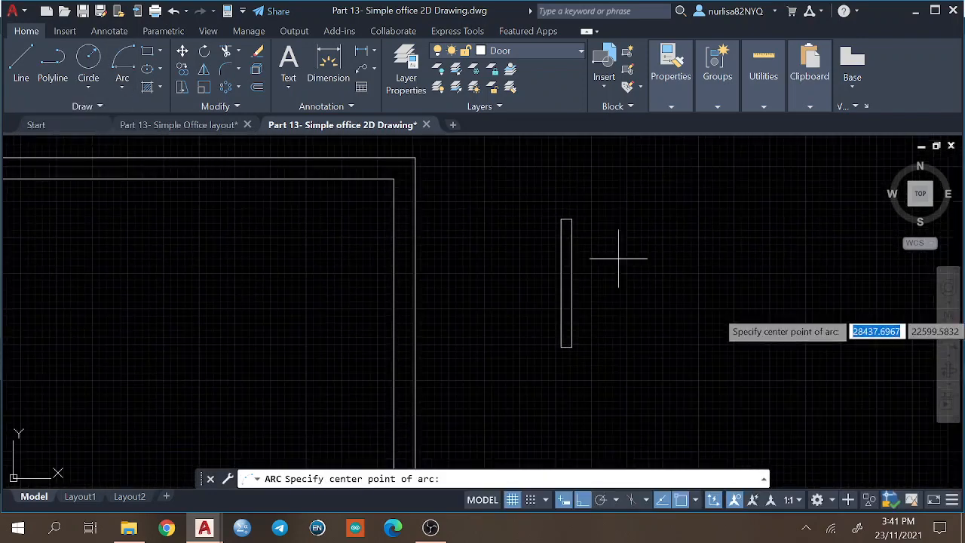
{"action": "left_click", "coordinate": [566, 347]}
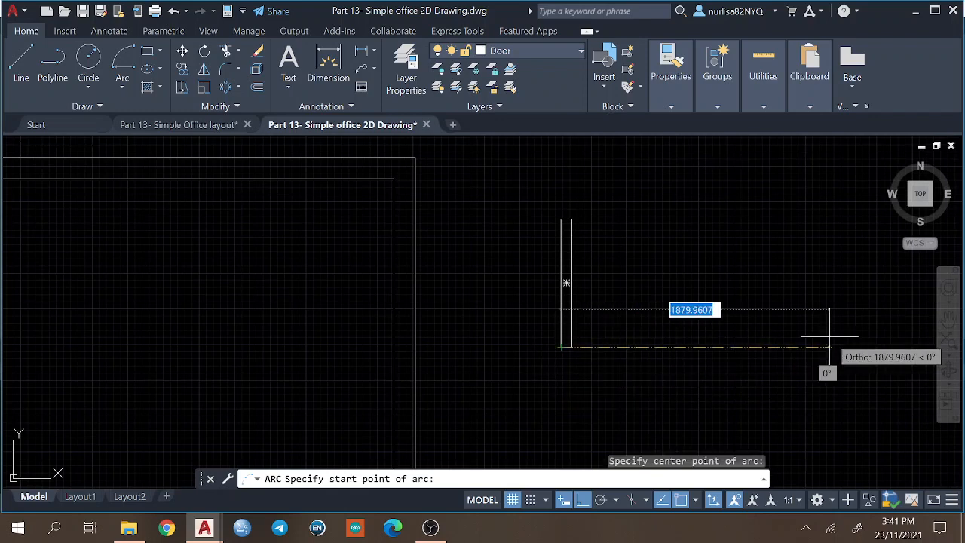
{"action": "type", "text": "900"}
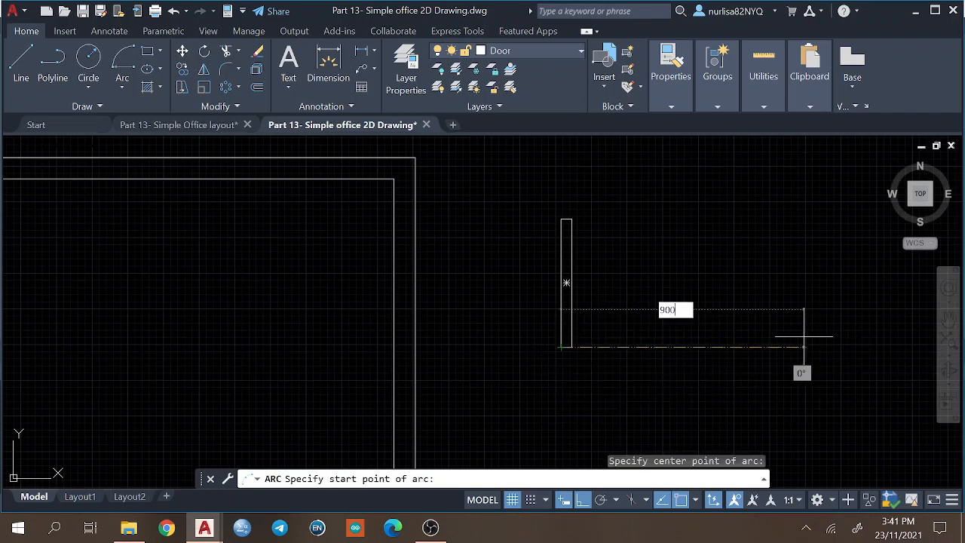
{"action": "key", "text": "Return"}
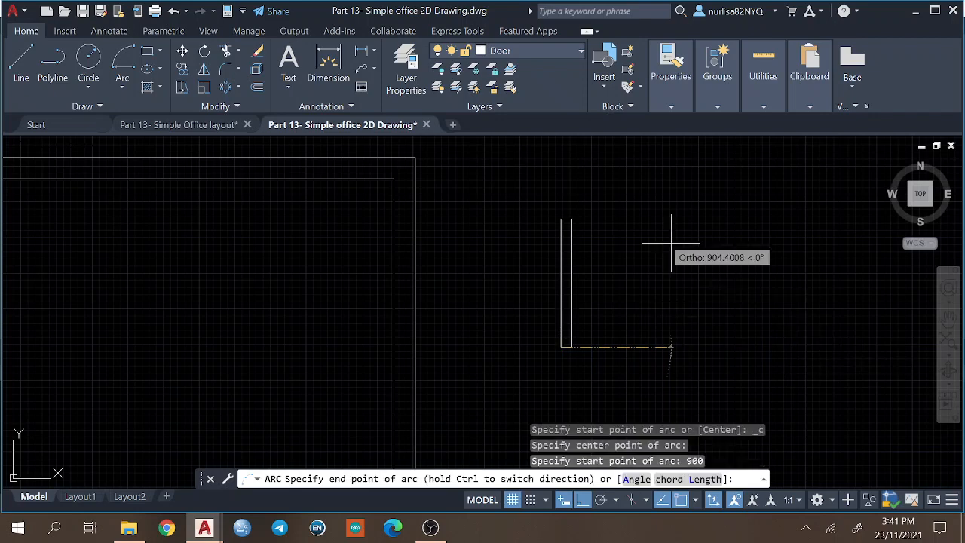
{"action": "left_click", "coordinate": [558, 218]}
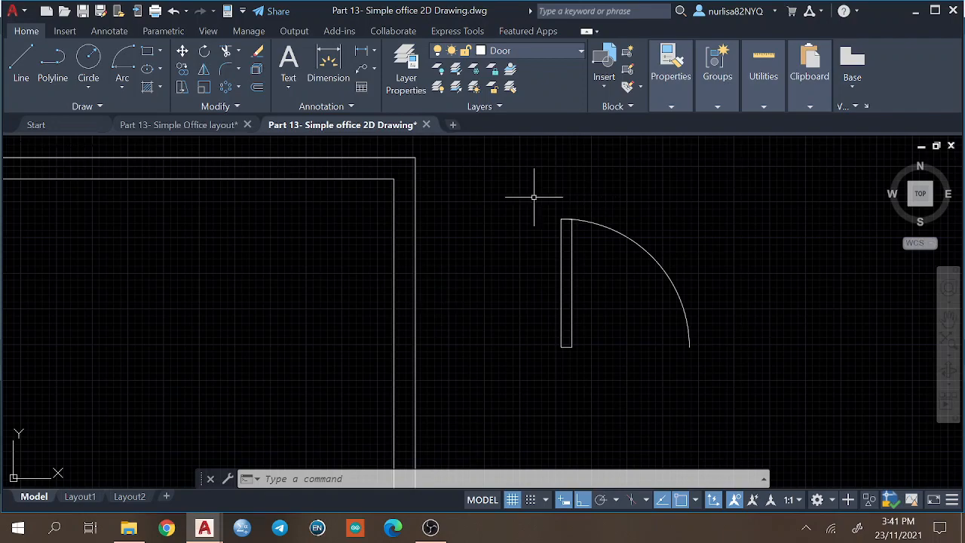
Switch to the Simple Office layout drawing and insert the door block in the empty space beside the 6000 dimension.
{"action": "left_click", "coordinate": [195, 128]}
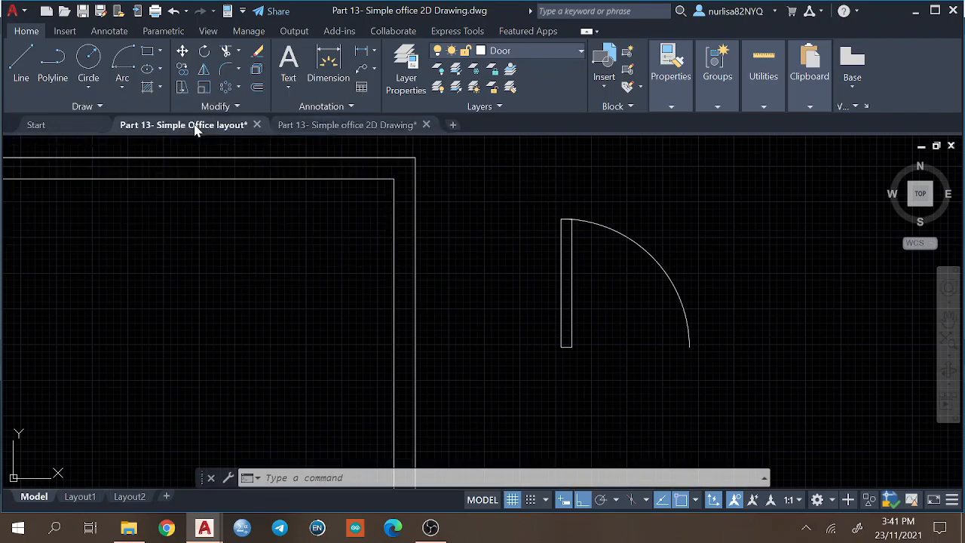
{"action": "left_click", "coordinate": [603, 89]}
{"action": "left_click", "coordinate": [492, 134]}
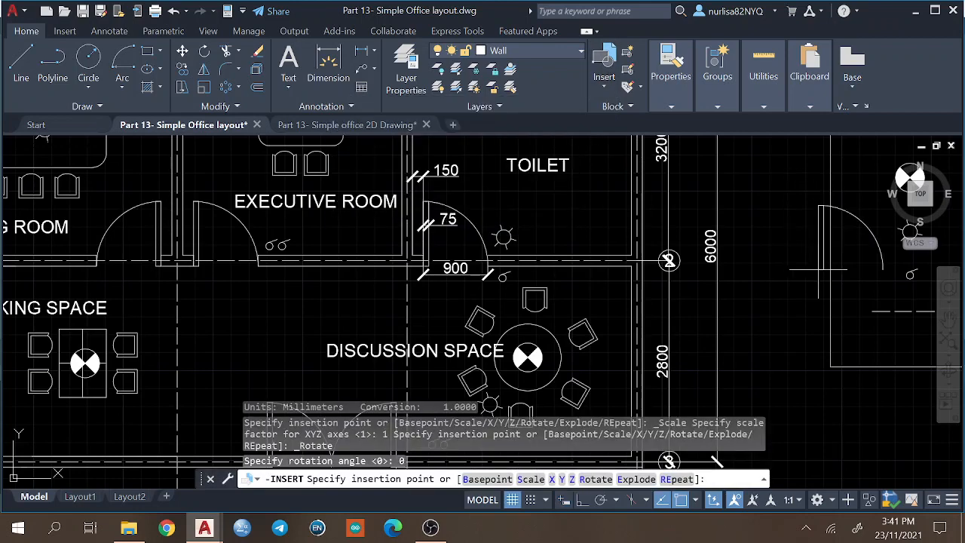
{"action": "left_click", "coordinate": [746, 259]}
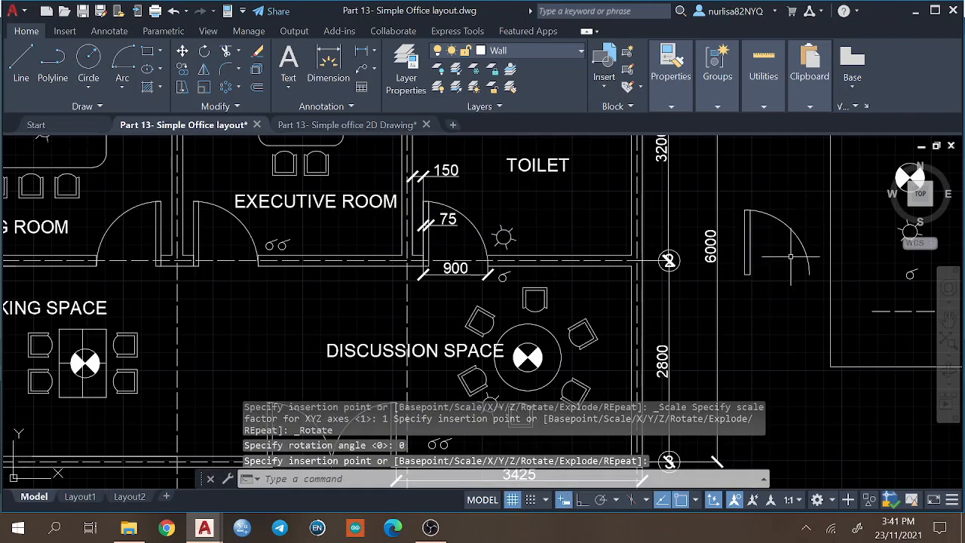
{"action": "key", "text": "Escape"}
Demonstrate the inserted door block's dynamic behaviour by flipping it horizontally and vertically, and try its alignment grip.
{"action": "left_click", "coordinate": [775, 213]}
{"action": "left_click", "coordinate": [765, 217]}
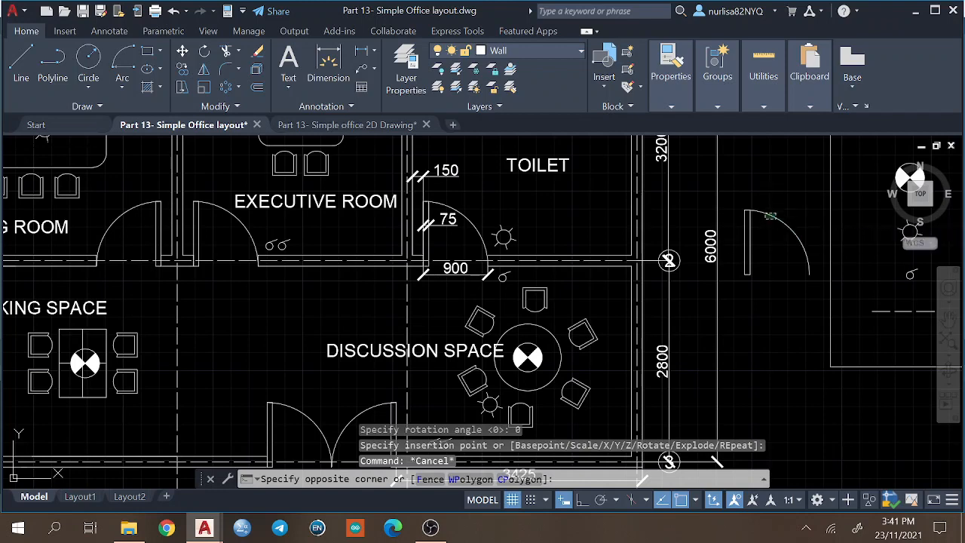
{"action": "left_click", "coordinate": [776, 275]}
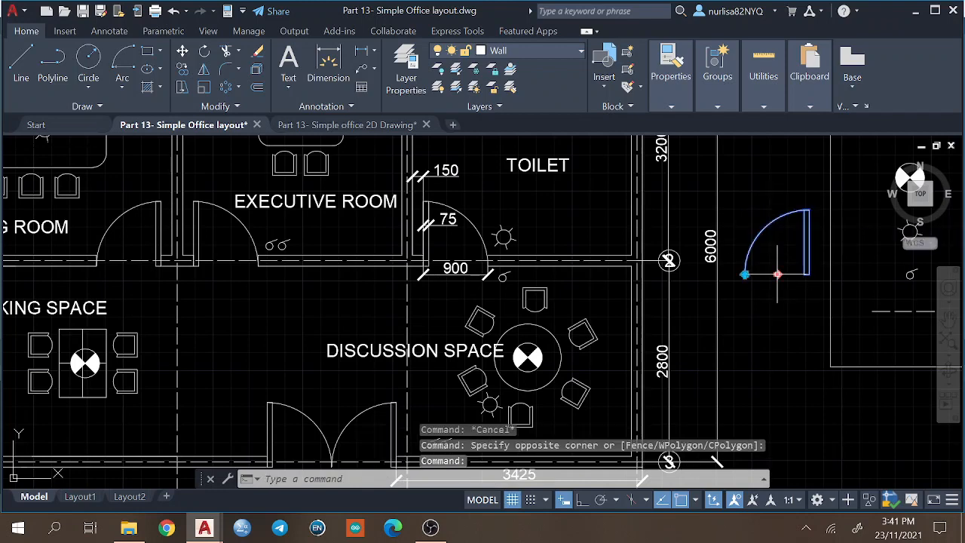
{"action": "left_click", "coordinate": [744, 274]}
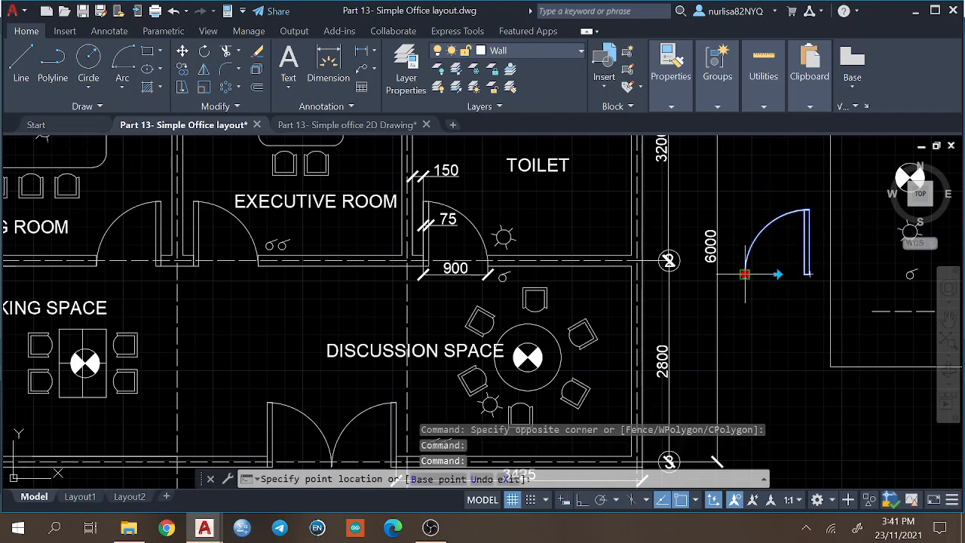
{"action": "key", "text": "Escape"}
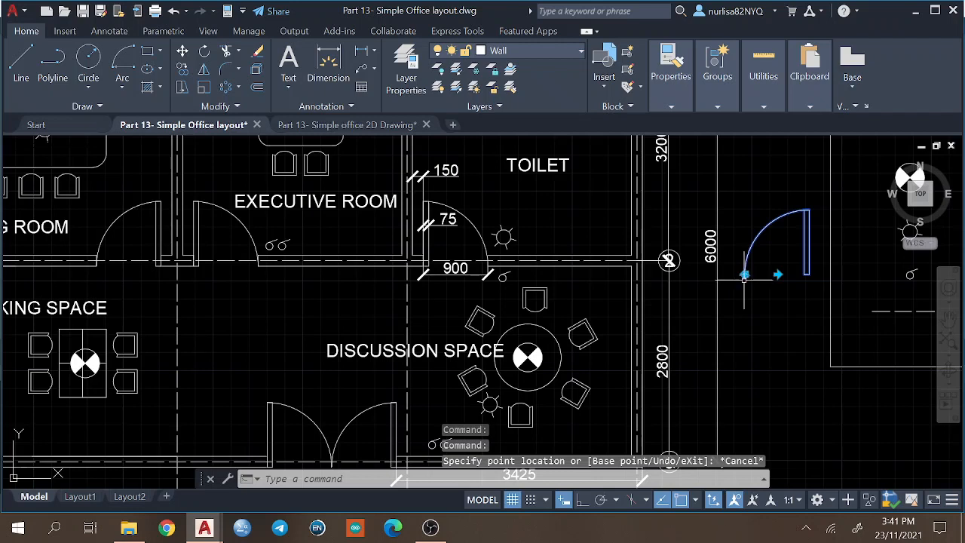
{"action": "left_click", "coordinate": [745, 279]}
{"action": "key", "text": "Escape"}
{"action": "left_click", "coordinate": [745, 274]}
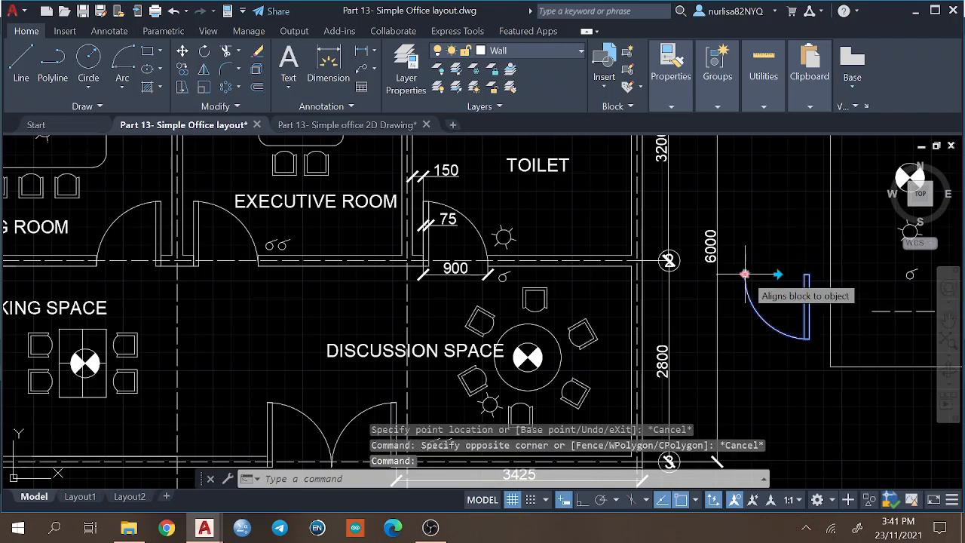
{"action": "left_click", "coordinate": [745, 274]}
{"action": "key", "text": "Escape"}
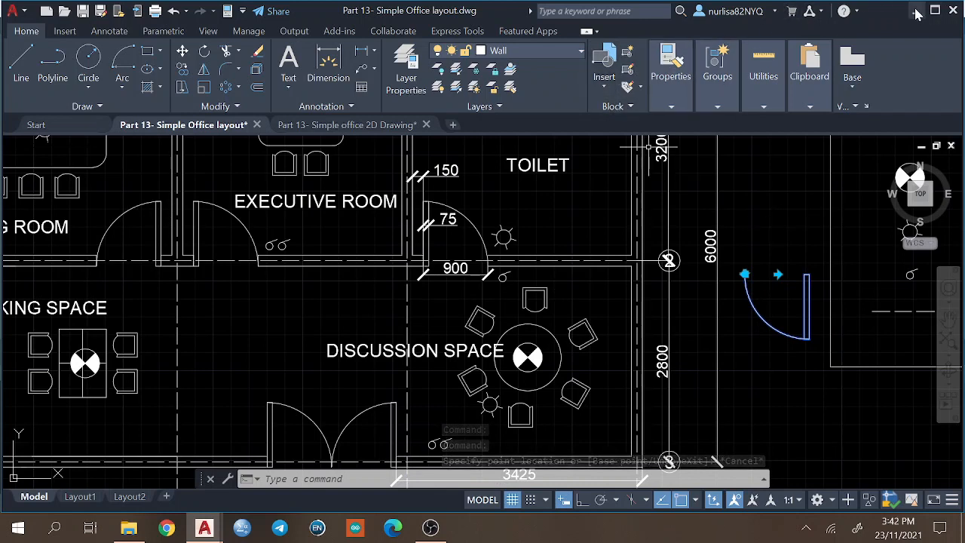
Return to the Simple office 2D Drawing and start a block definition named Door with its base point at the leaf's lower-left corner.
{"action": "left_click", "coordinate": [341, 124]}
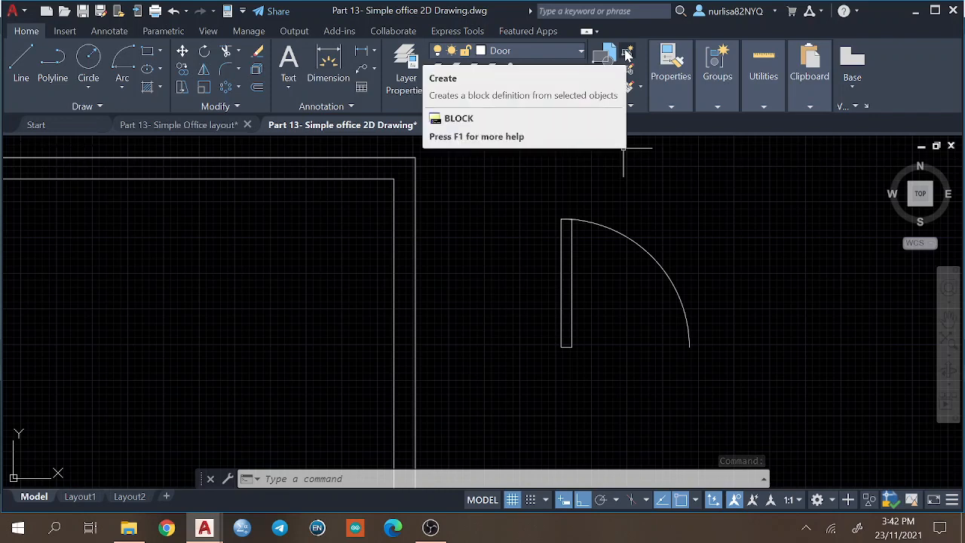
{"action": "type", "text": "B"}
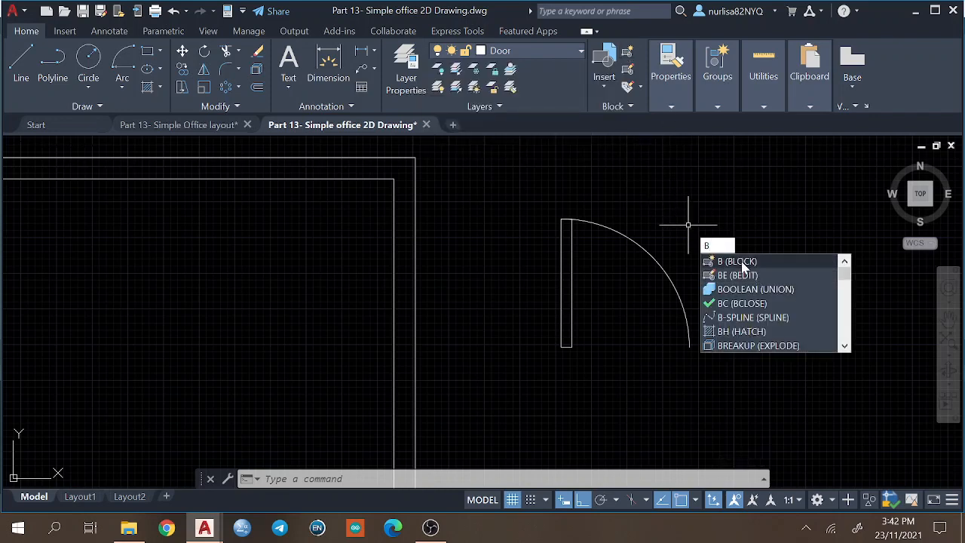
{"action": "key", "text": "Escape"}
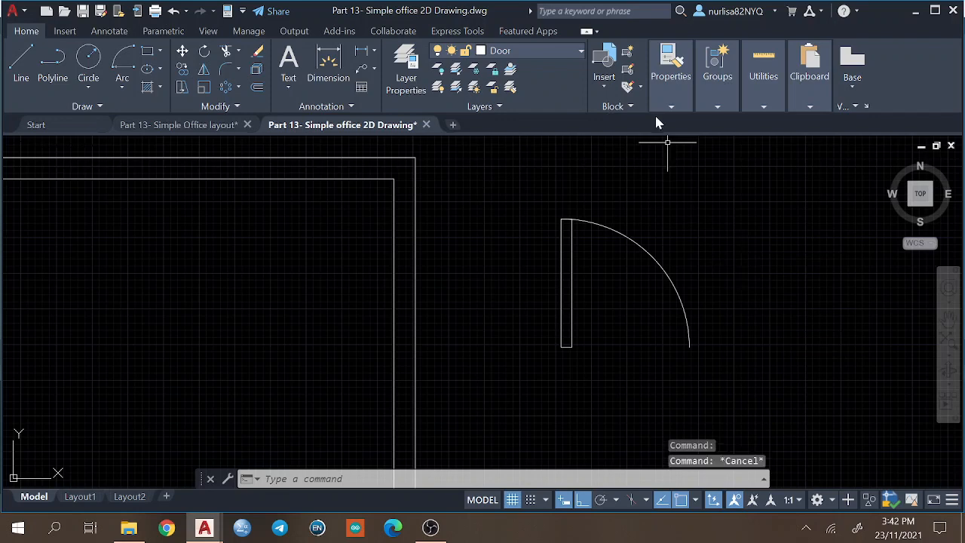
{"action": "left_click", "coordinate": [627, 54]}
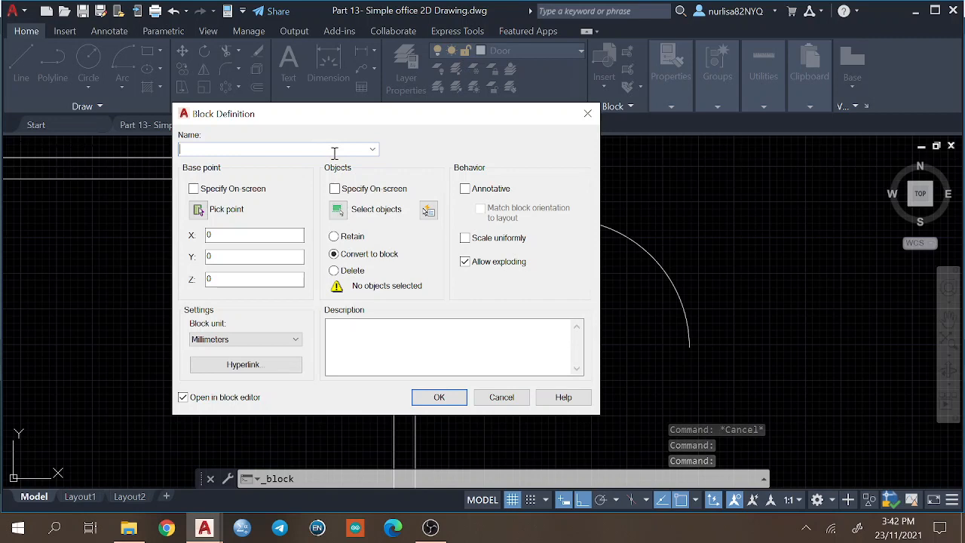
{"action": "type", "text": "Door"}
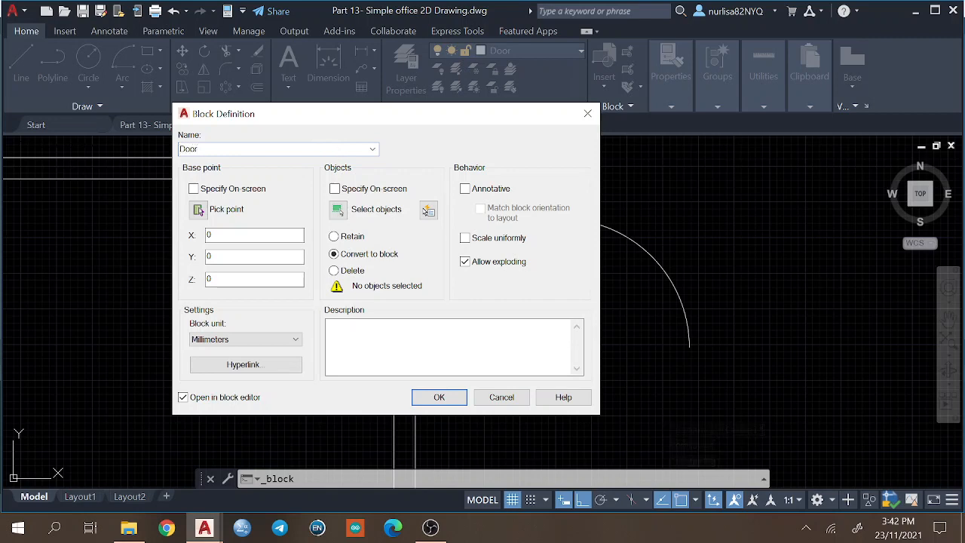
{"action": "left_click", "coordinate": [198, 210]}
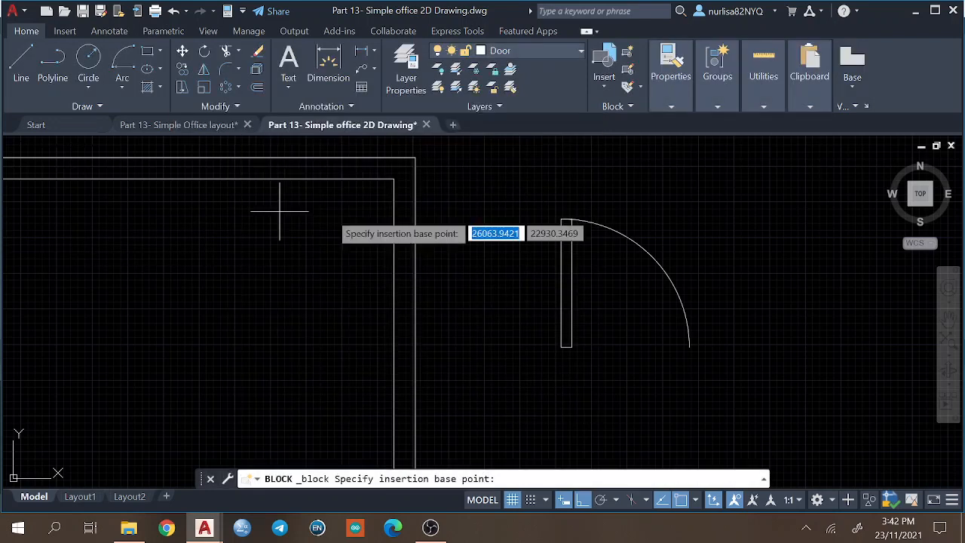
{"action": "left_click", "coordinate": [560, 346]}
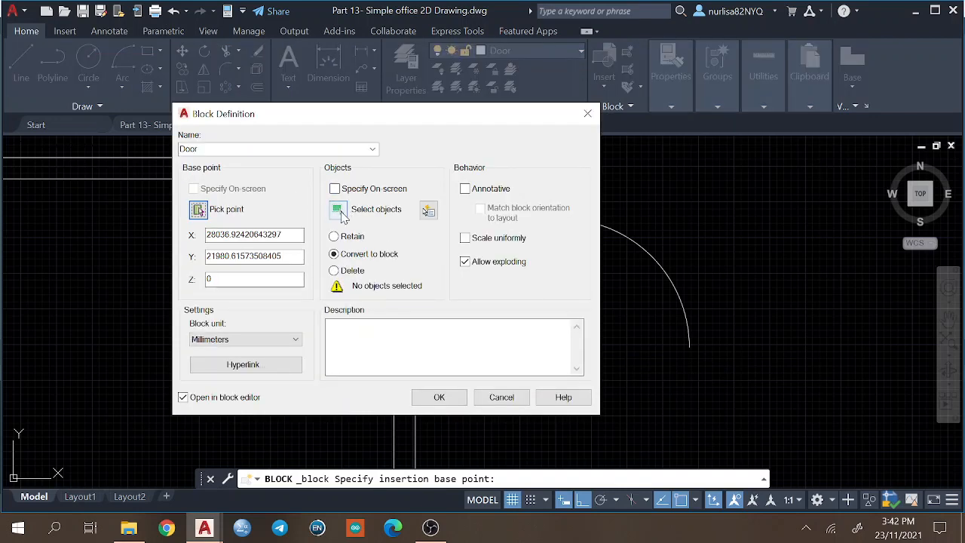
Include the door leaf and swing arc in the block, redefine the existing Door definition, and open it in the block editor.
{"action": "left_click", "coordinate": [337, 211]}
{"action": "left_click", "coordinate": [511, 176]}
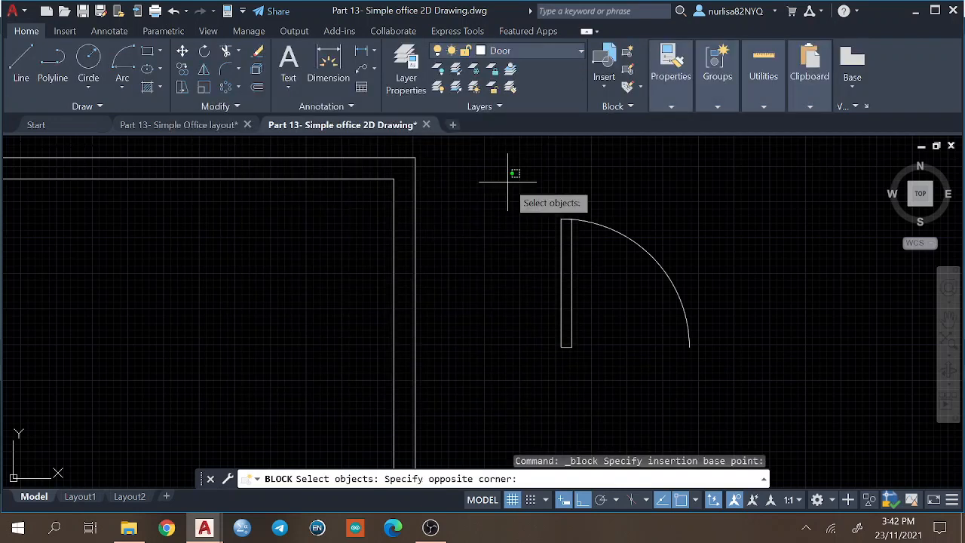
{"action": "left_click", "coordinate": [732, 378]}
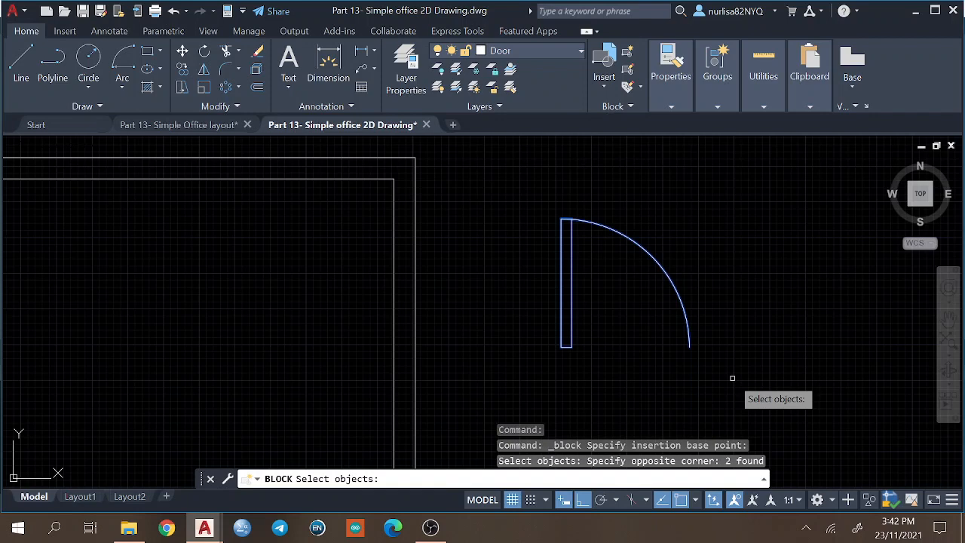
{"action": "key", "text": "Return"}
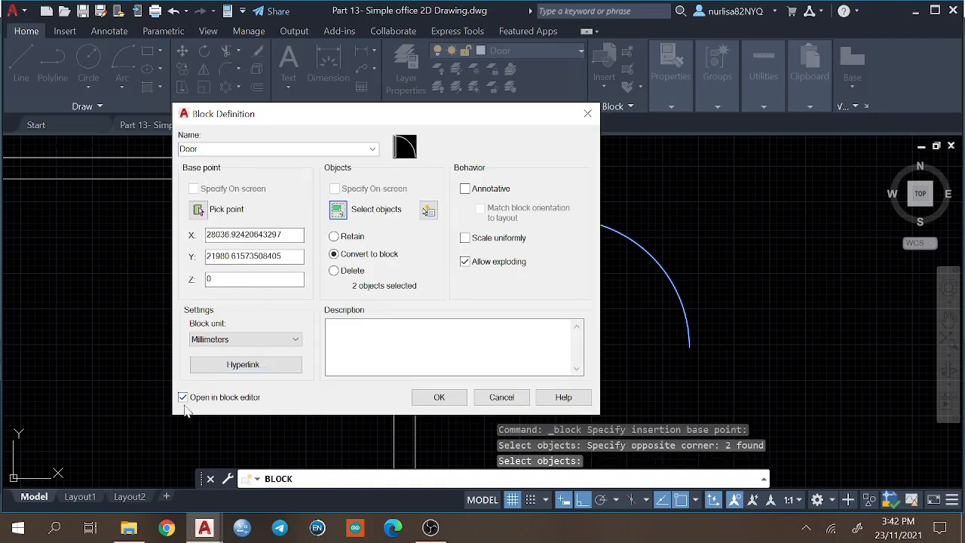
{"action": "left_click", "coordinate": [428, 397]}
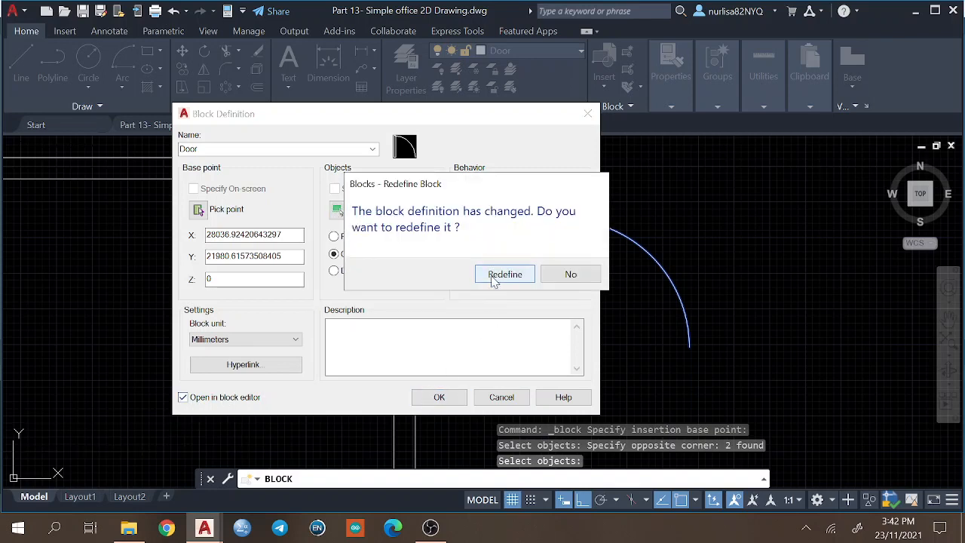
{"action": "left_click", "coordinate": [495, 276]}
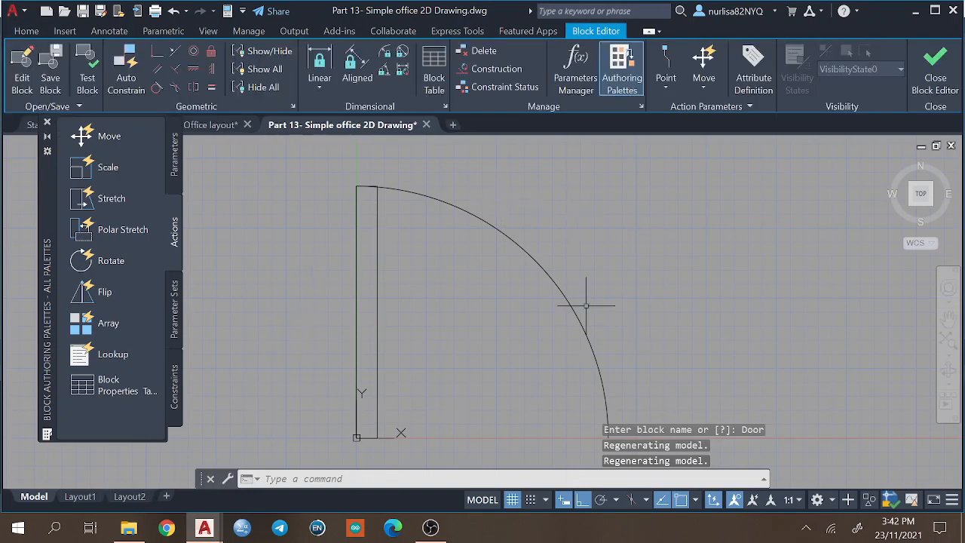
Close and reopen the Block Authoring Palettes, and display the available block parameters.
{"action": "scroll", "coordinate": [471, 323], "scroll_direction": "down", "scroll_amount": 4}
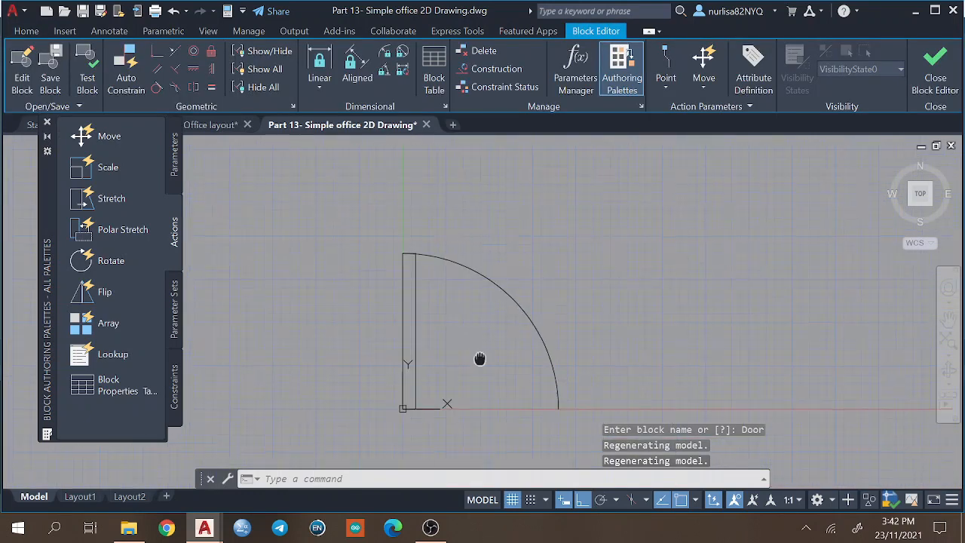
{"action": "scroll", "coordinate": [434, 281], "scroll_direction": "down", "scroll_amount": 2}
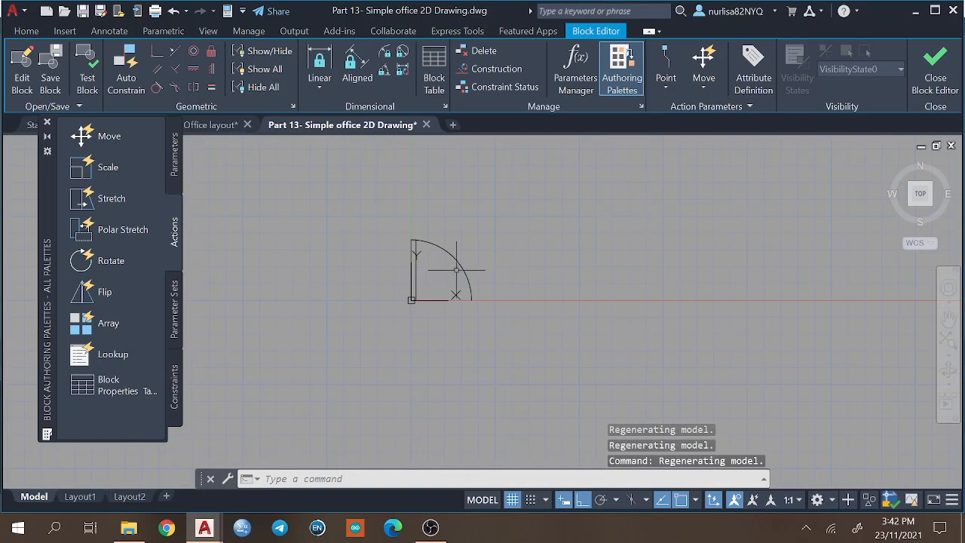
{"action": "scroll", "coordinate": [458, 269], "scroll_direction": "up", "scroll_amount": 5}
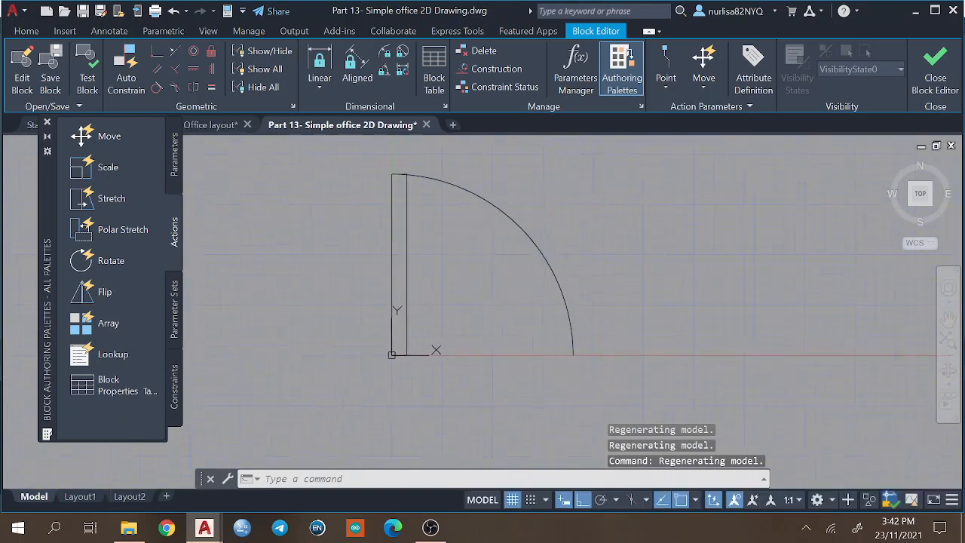
{"action": "left_click", "coordinate": [48, 120]}
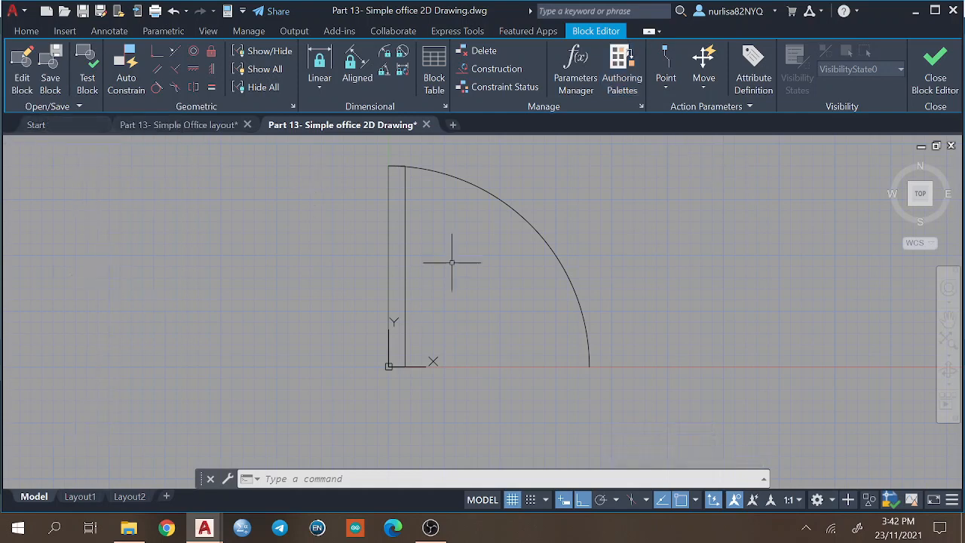
{"action": "left_click", "coordinate": [622, 73]}
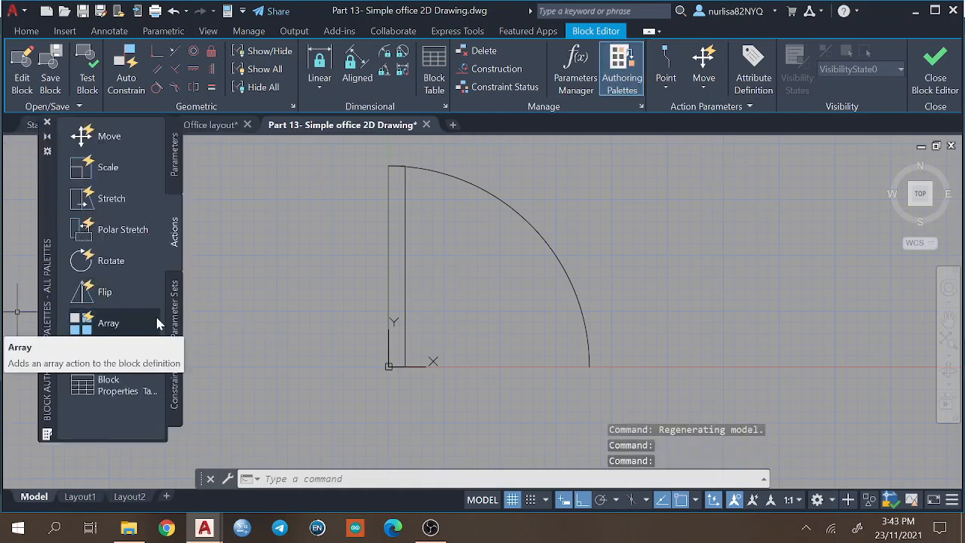
{"action": "left_click", "coordinate": [175, 156]}
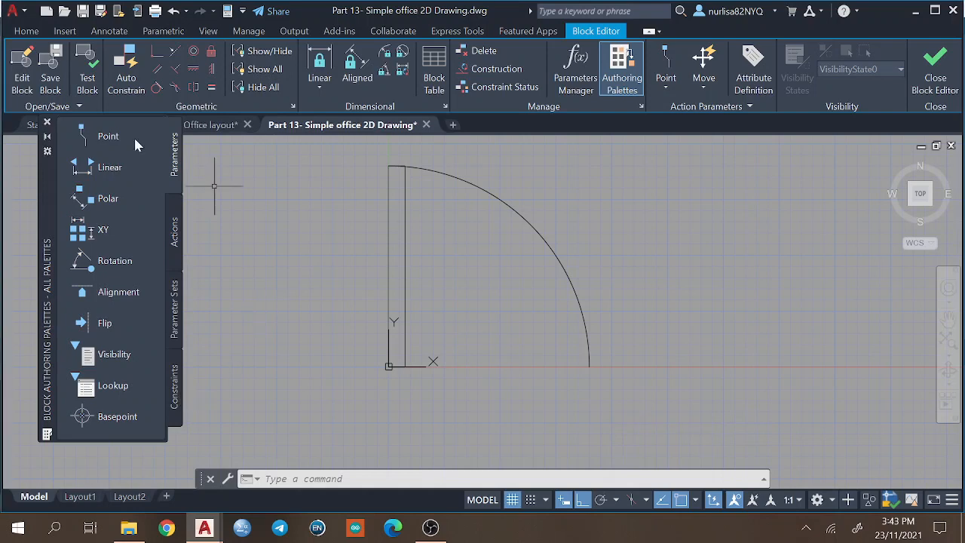
{"action": "left_click", "coordinate": [113, 416]}
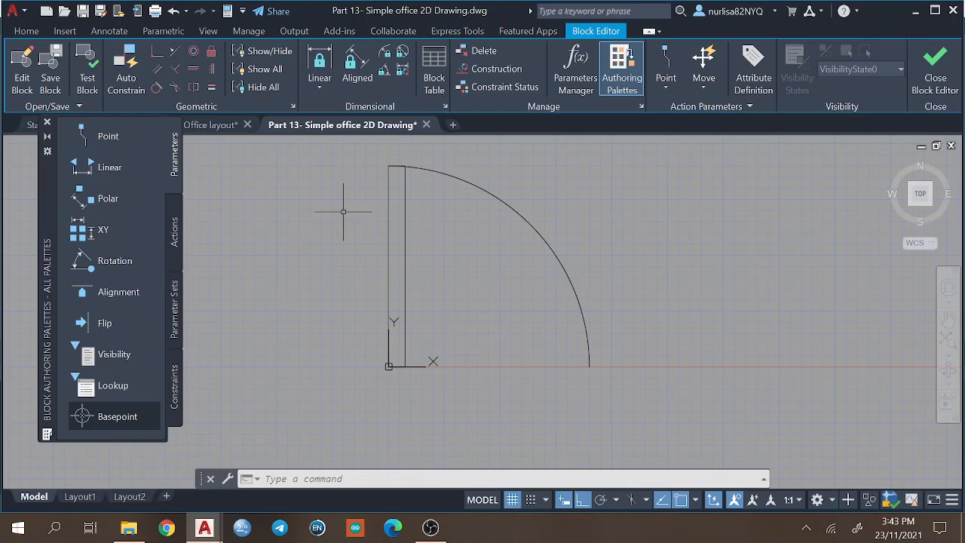
{"action": "scroll", "coordinate": [202, 227], "scroll_direction": "down", "scroll_amount": 2}
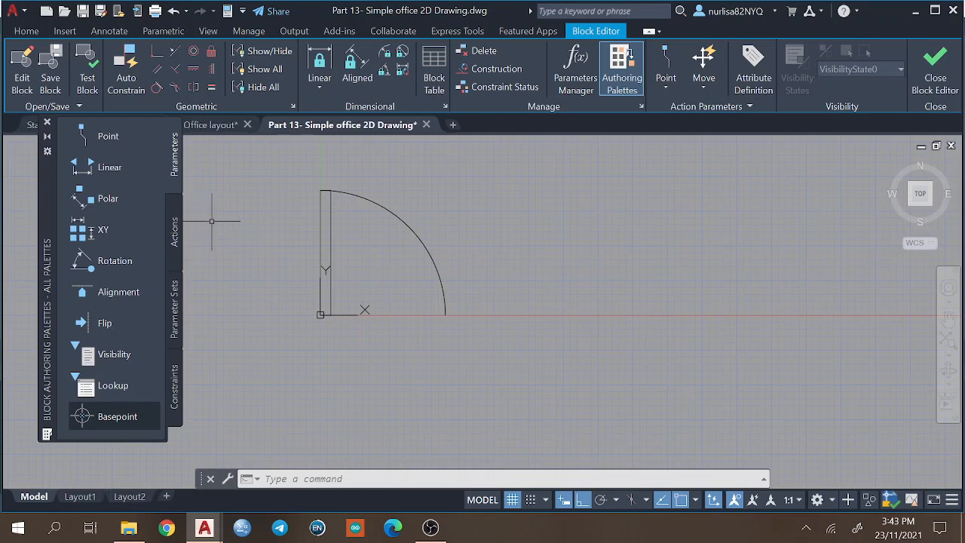
{"action": "scroll", "coordinate": [241, 249], "scroll_direction": "up", "scroll_amount": 2}
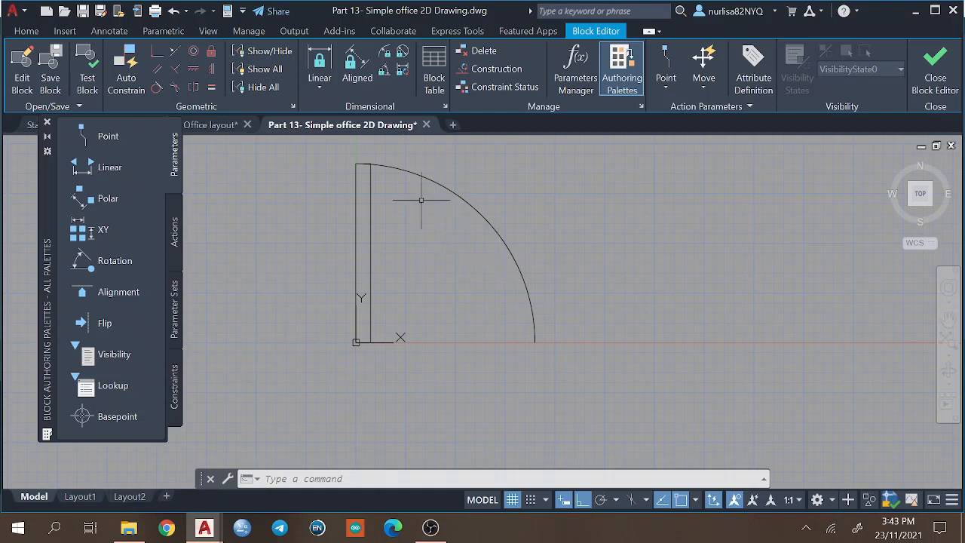
{"action": "left_click", "coordinate": [113, 291]}
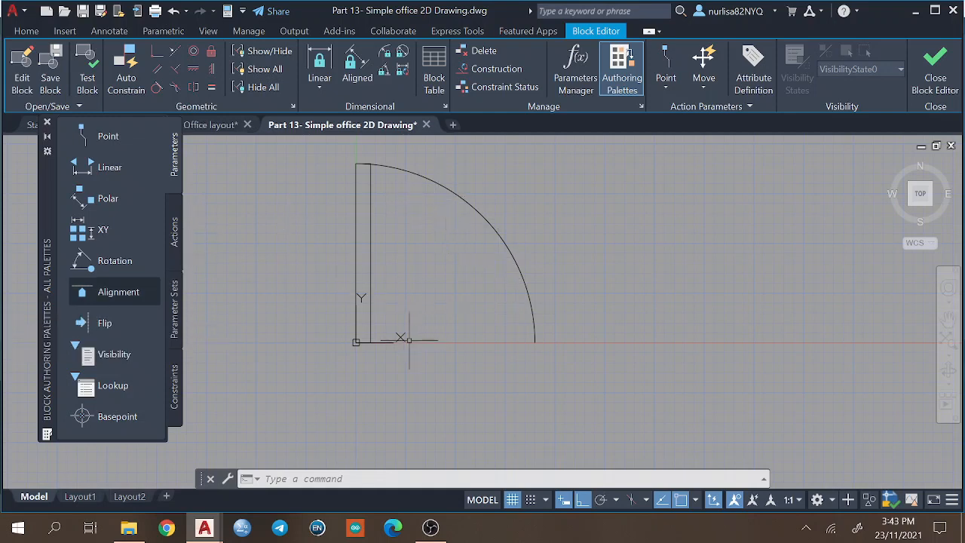
{"action": "left_click", "coordinate": [205, 125]}
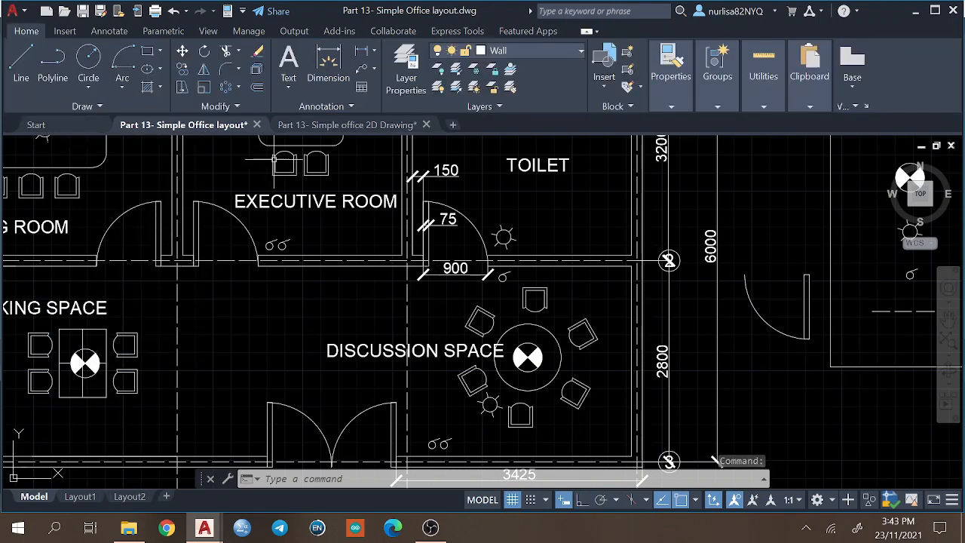
{"action": "left_click", "coordinate": [290, 128]}
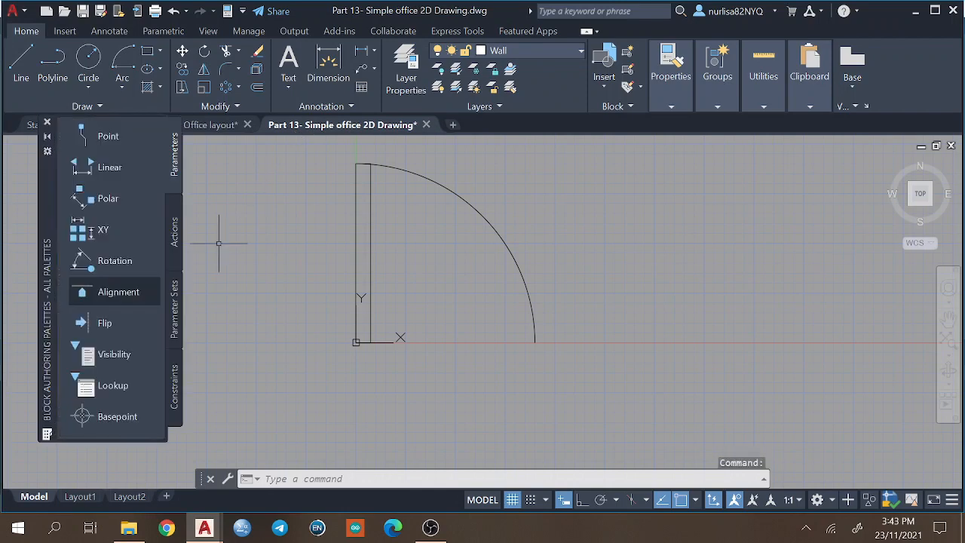
Add a perpendicular Alignment parameter based at the door leaf's lower-left corner, directed up along the leaf to its upper-left corner.
{"action": "left_click", "coordinate": [106, 294]}
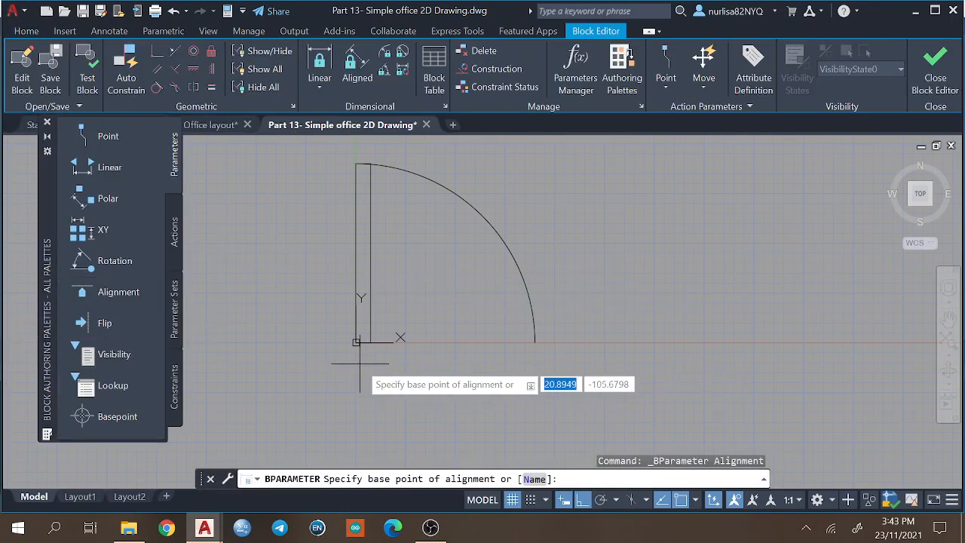
{"action": "left_click", "coordinate": [106, 293]}
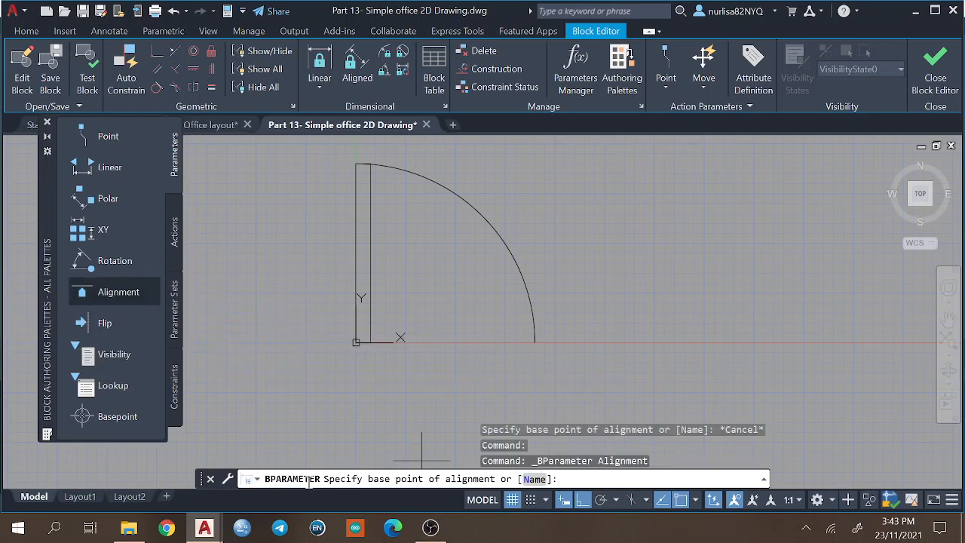
{"action": "left_click", "coordinate": [355, 342]}
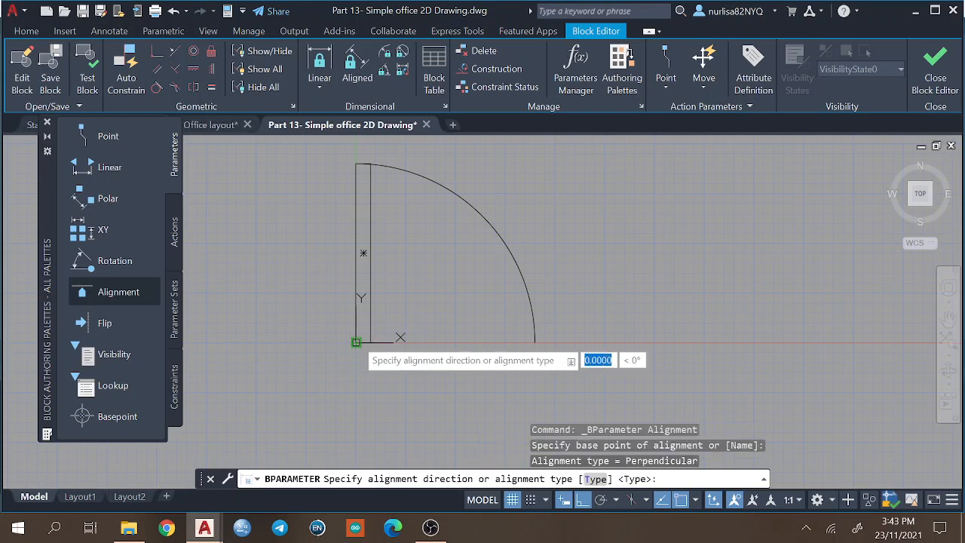
{"action": "left_click", "coordinate": [356, 164]}
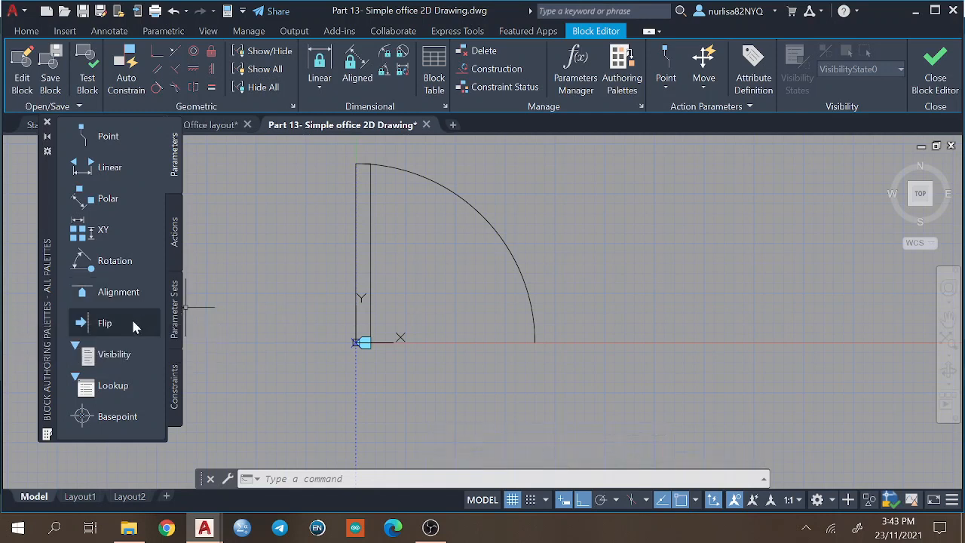
Add a Flip parameter with a vertical reflection line starting midway between the leaf's lower-left corner and the arc's lower end, placing its label above the arc.
{"action": "left_click", "coordinate": [105, 322]}
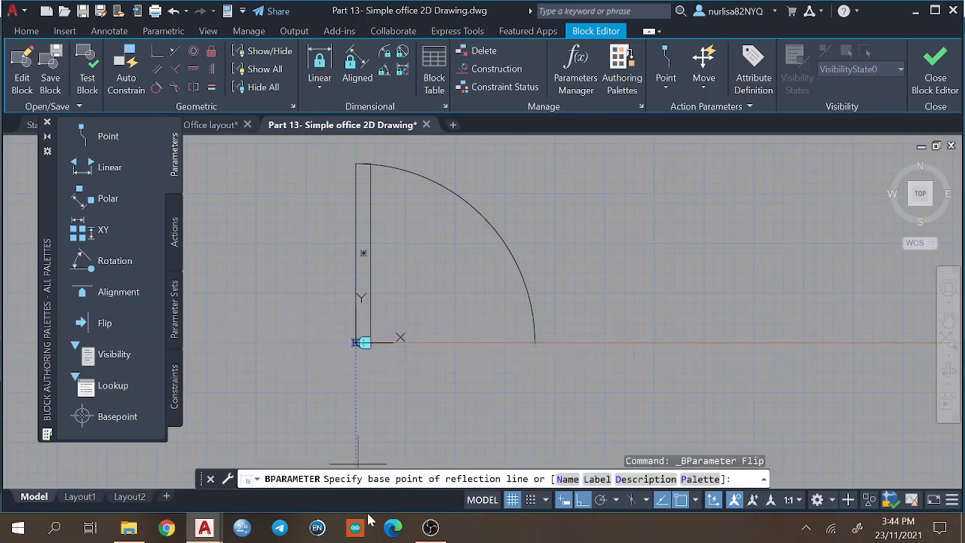
{"action": "right_click", "coordinate": [466, 343], "text": "shift"}
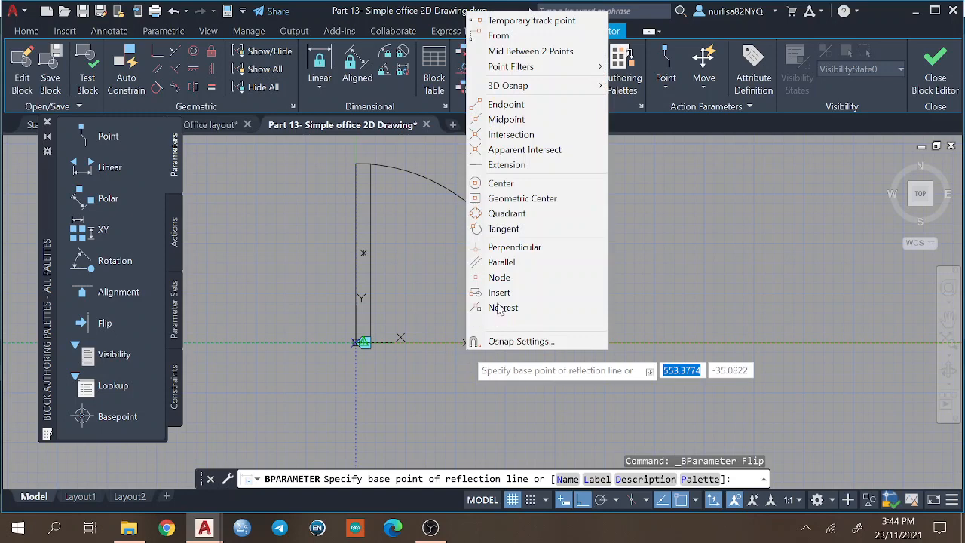
{"action": "left_click", "coordinate": [541, 50]}
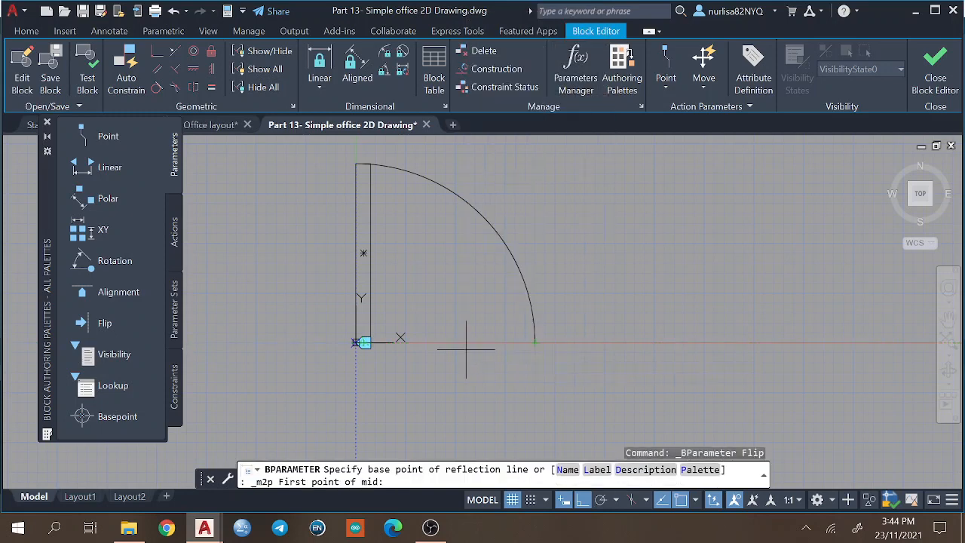
{"action": "left_click", "coordinate": [356, 343]}
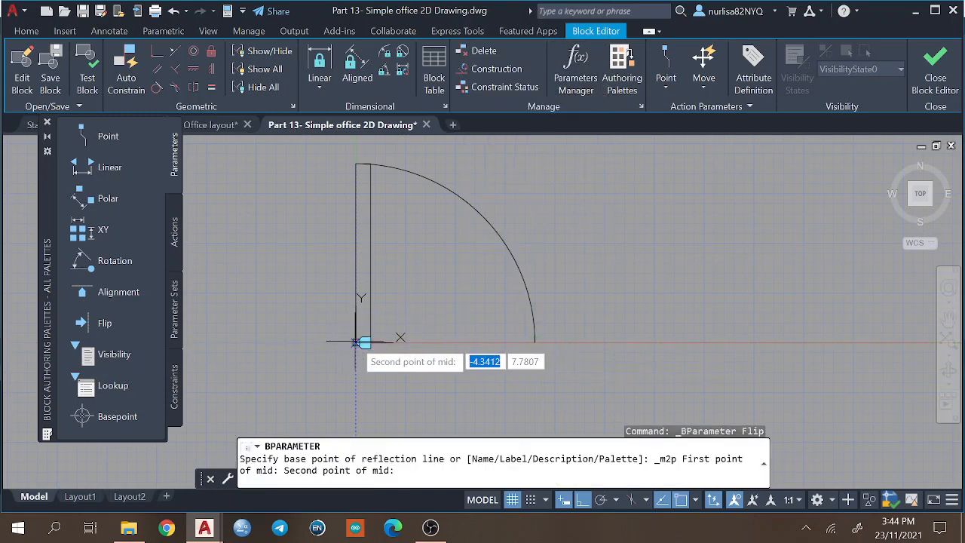
{"action": "left_click", "coordinate": [533, 343]}
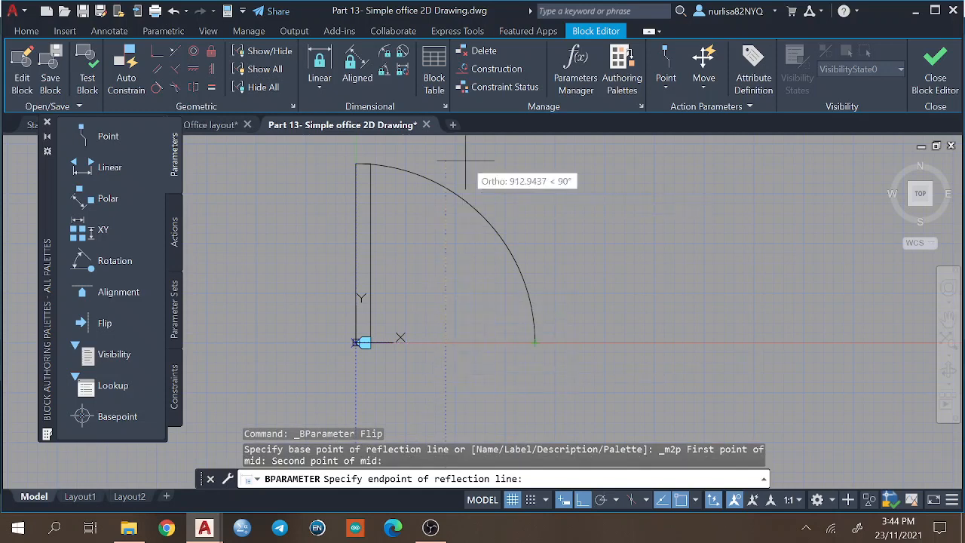
{"action": "left_click", "coordinate": [516, 161]}
{"action": "left_click", "coordinate": [513, 158]}
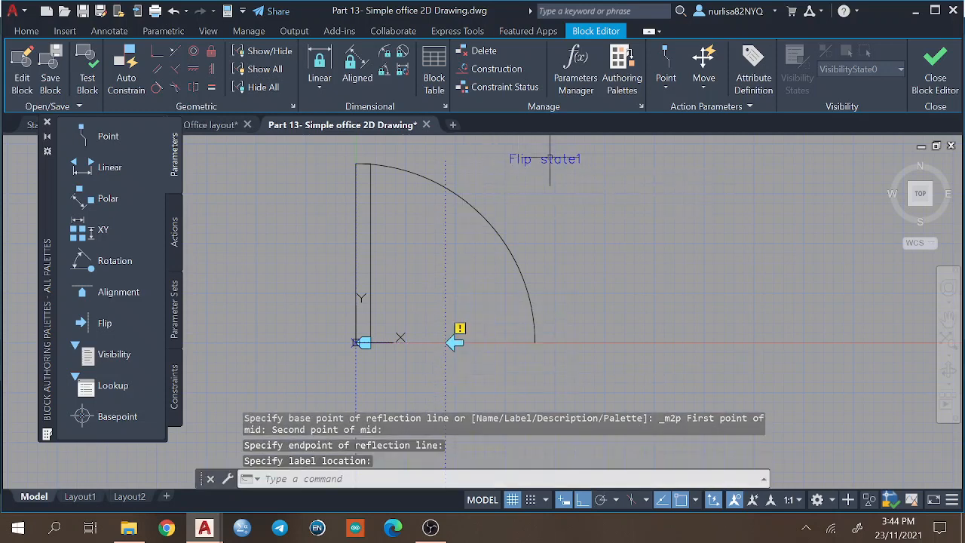
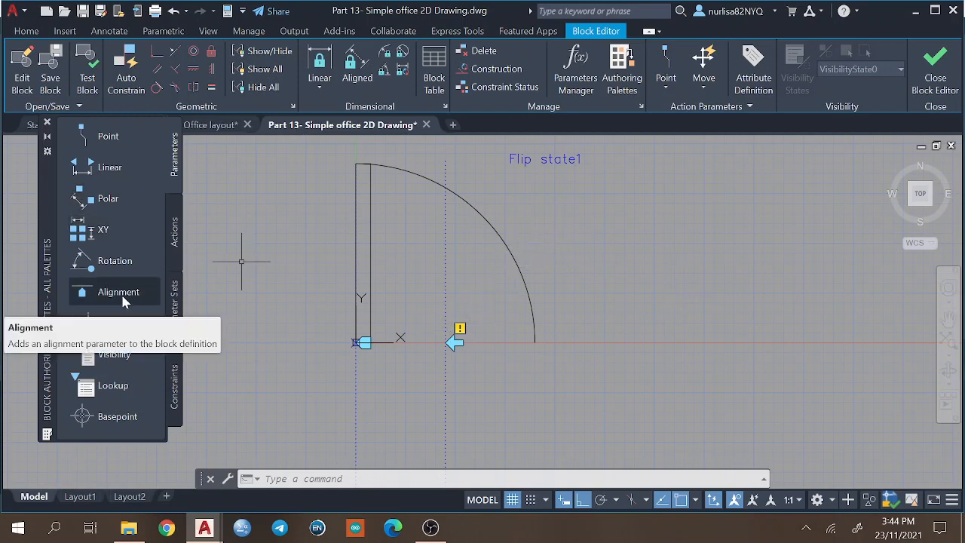
Add a Flip parameter with a horizontal reflection line from the leaf's lower-left corner to the arc's lower end, placing its label below the door.
{"action": "left_click", "coordinate": [103, 322]}
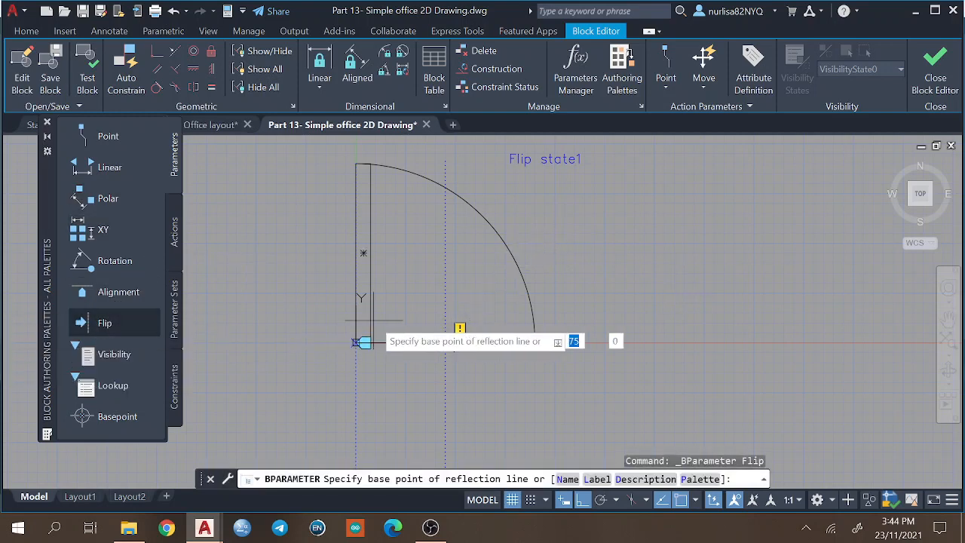
{"action": "left_click", "coordinate": [355, 343]}
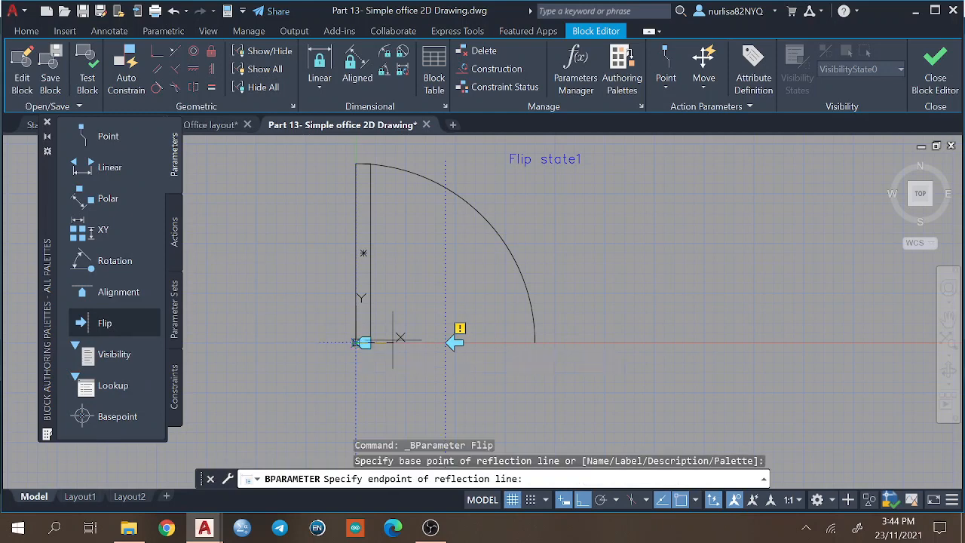
{"action": "left_click", "coordinate": [535, 342]}
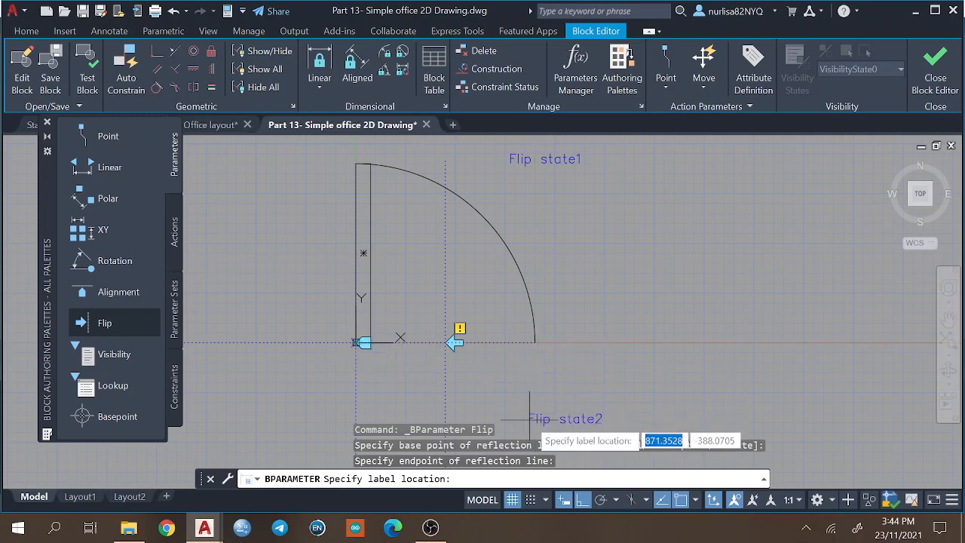
{"action": "scroll", "coordinate": [529, 420], "scroll_direction": "down", "scroll_amount": 2}
{"action": "middle_click_drag", "start_coordinate": [526, 417], "coordinate": [508, 237]}
{"action": "scroll", "coordinate": [508, 236], "scroll_direction": "up", "scroll_amount": 2}
{"action": "scroll", "coordinate": [508, 235], "scroll_direction": "down", "scroll_amount": 2}
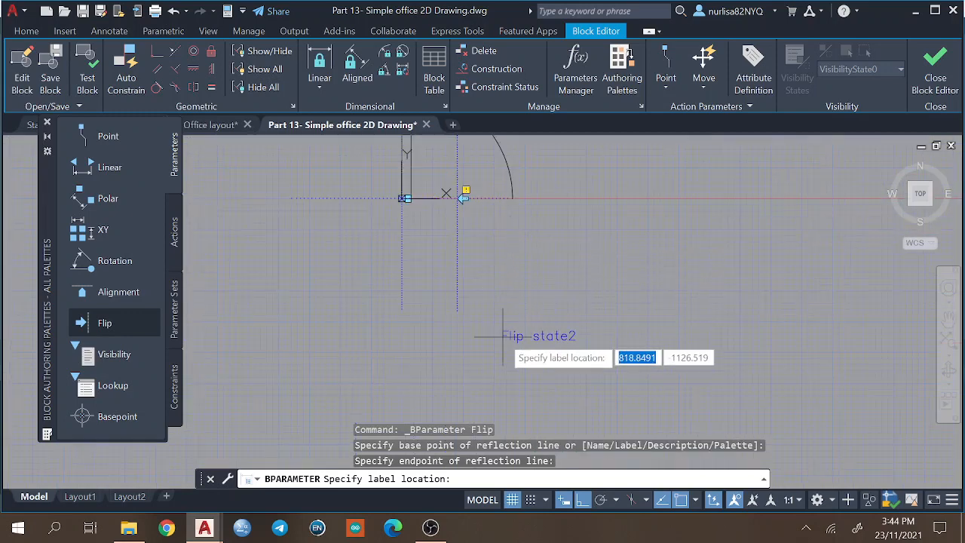
{"action": "left_click", "coordinate": [505, 306]}
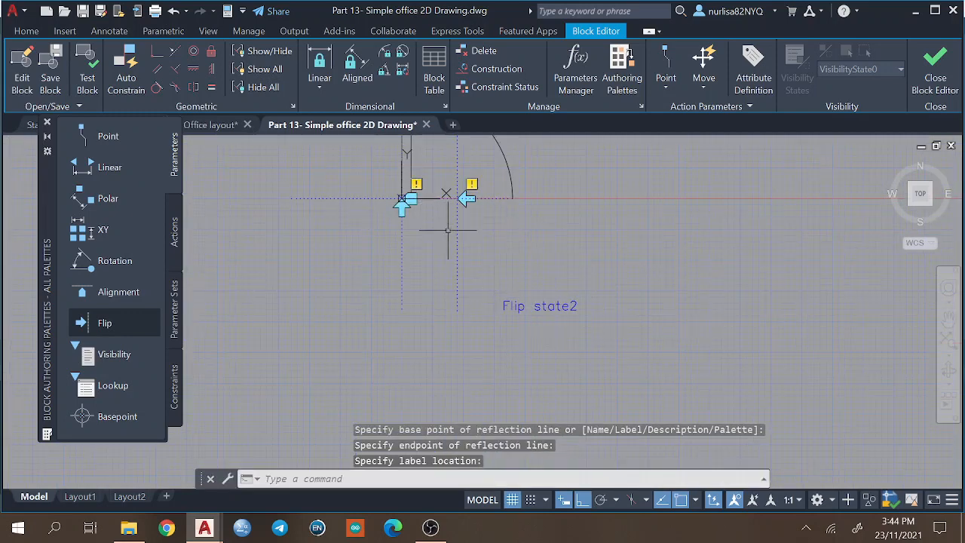
Move the second flip parameter's arrow grip 900 units straight down from the door leaf's lower-left corner.
{"action": "type", "text": "mo"}
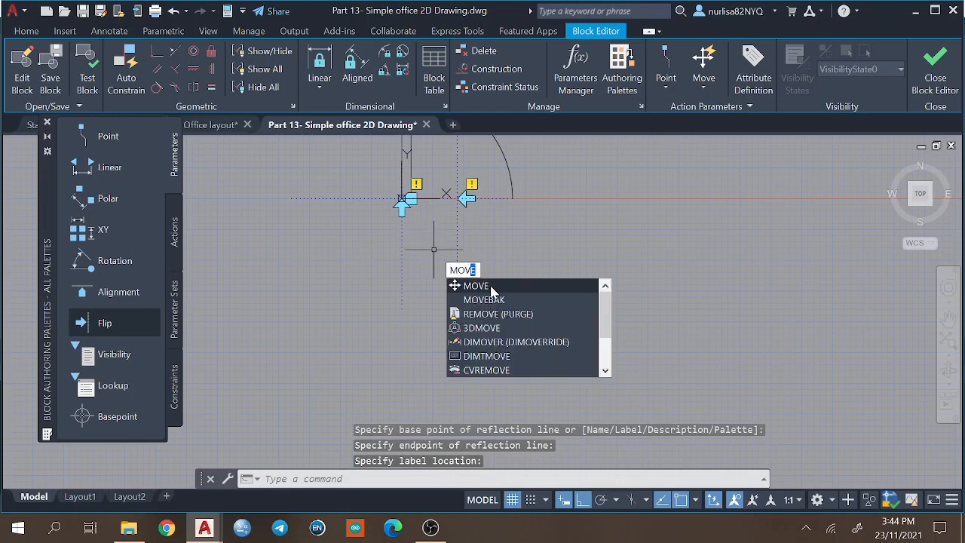
{"action": "left_click", "coordinate": [491, 286]}
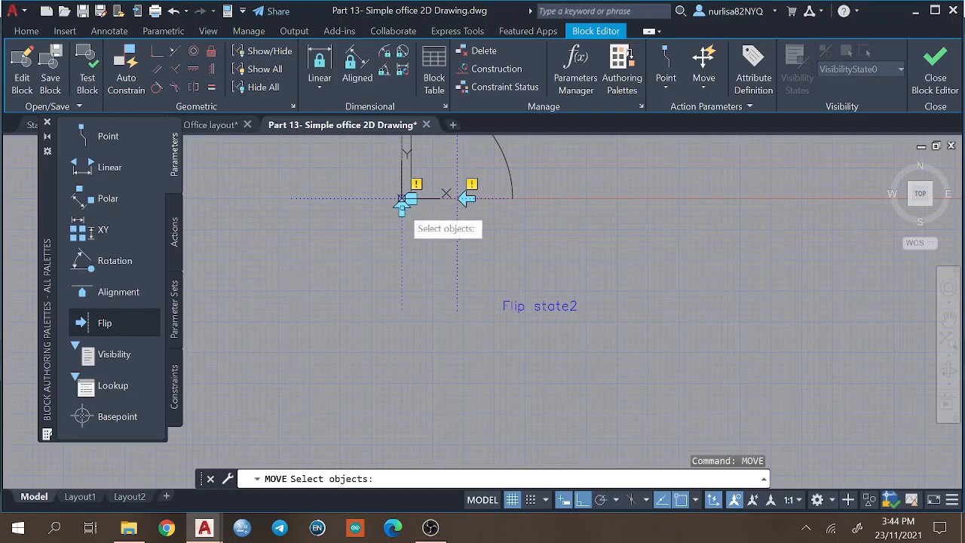
{"action": "left_click", "coordinate": [402, 208]}
{"action": "key", "text": "Return"}
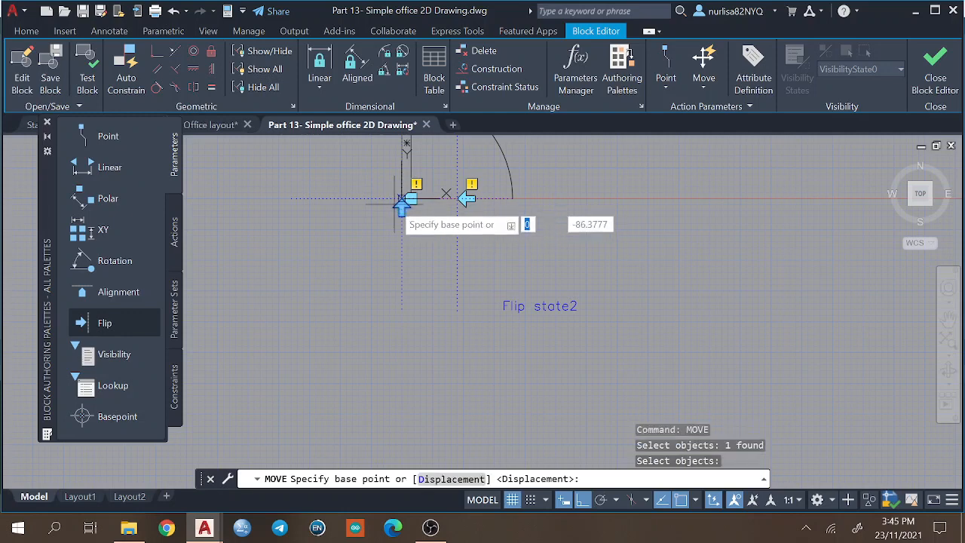
{"action": "left_click", "coordinate": [403, 199]}
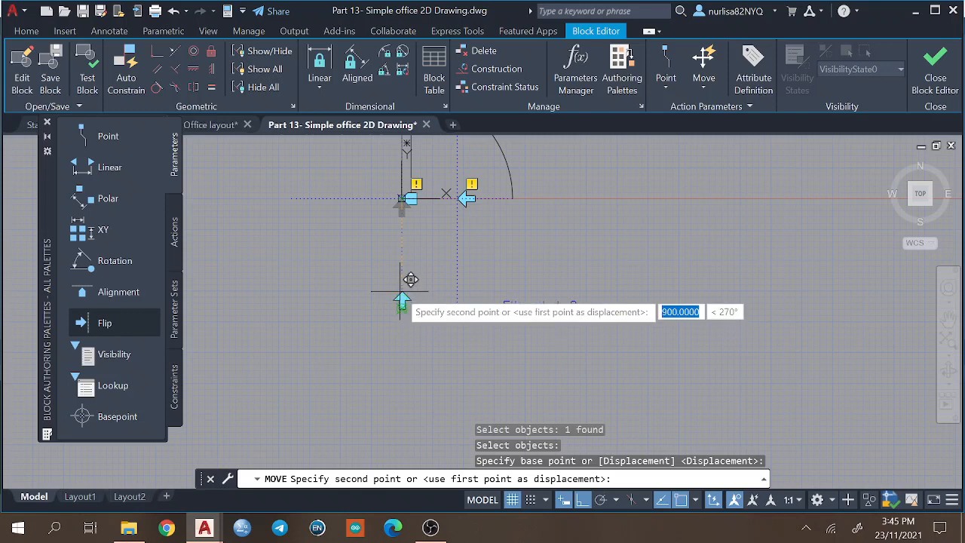
{"action": "left_click", "coordinate": [400, 291]}
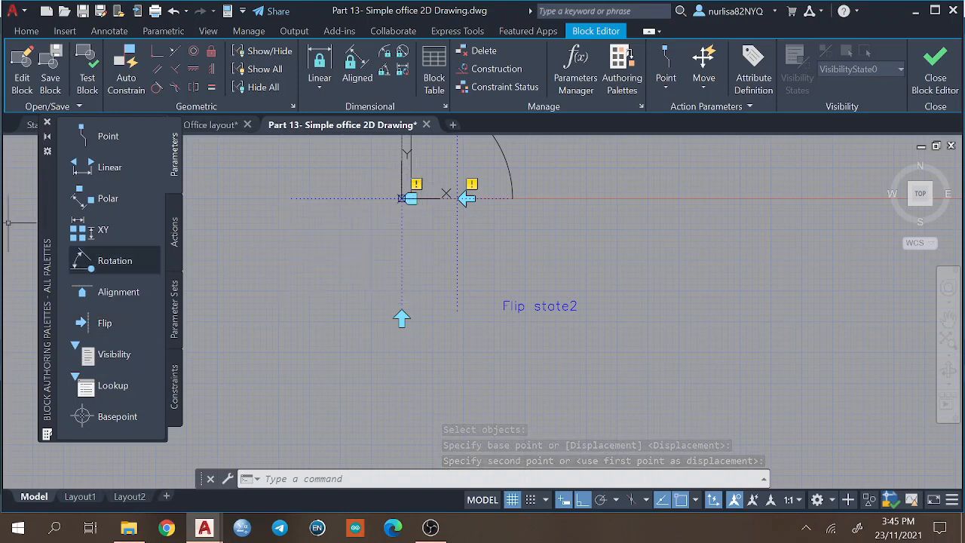
Add a Flip action to the Flip state1 parameter, with the whole door and its parameter grips as the selection set.
{"action": "scroll", "coordinate": [595, 217], "scroll_direction": "up", "scroll_amount": 2}
{"action": "middle_click_drag", "start_coordinate": [595, 218], "coordinate": [575, 263]}
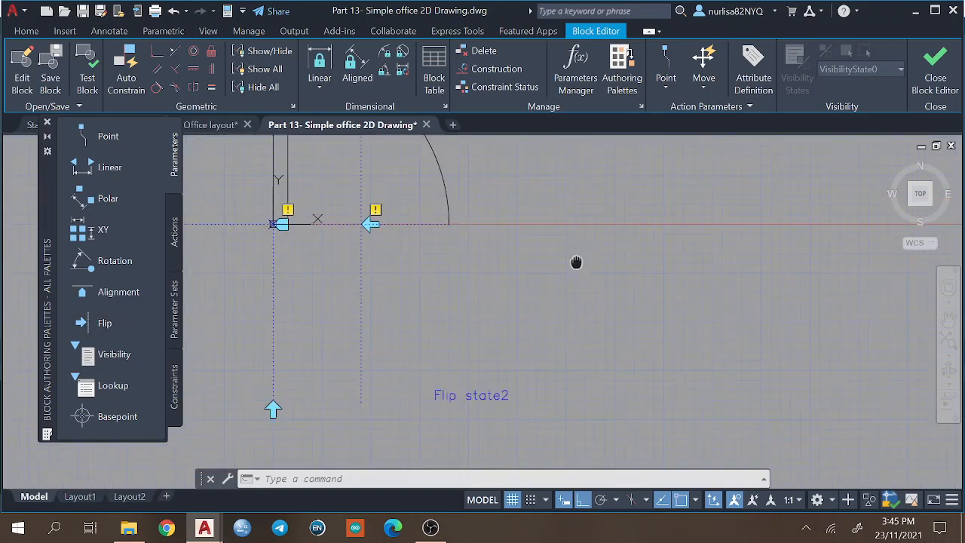
{"action": "left_click", "coordinate": [175, 222]}
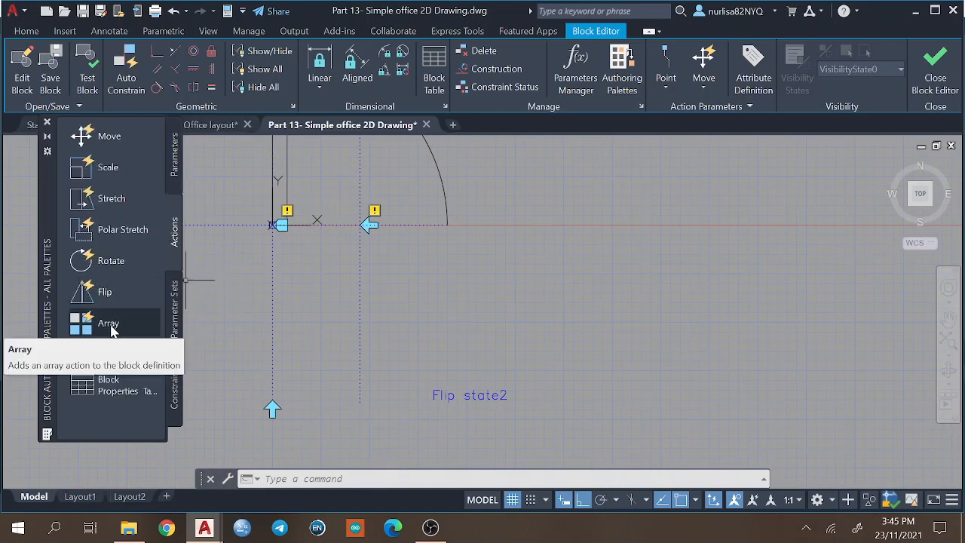
{"action": "left_click", "coordinate": [106, 297]}
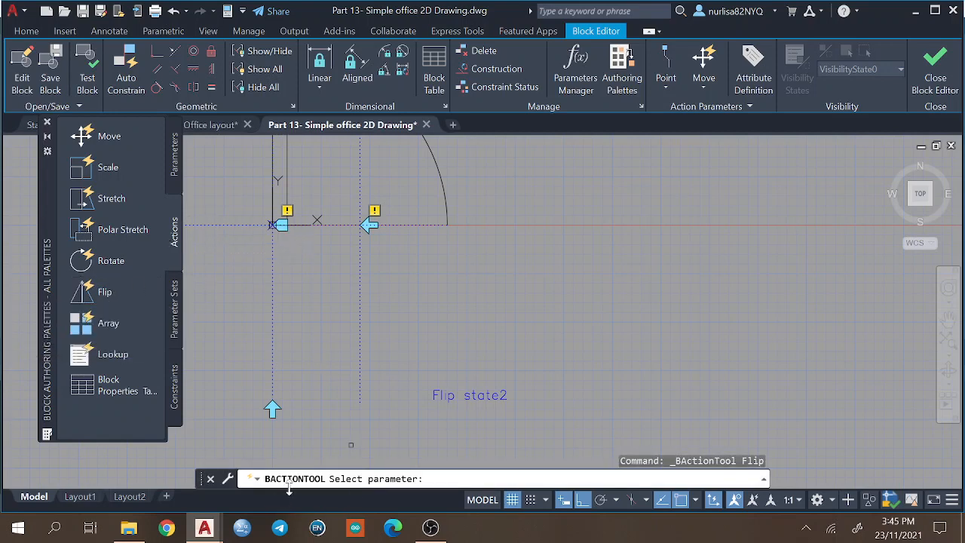
{"action": "scroll", "coordinate": [487, 254], "scroll_direction": "down", "scroll_amount": 4}
{"action": "scroll", "coordinate": [463, 336], "scroll_direction": "up", "scroll_amount": 2}
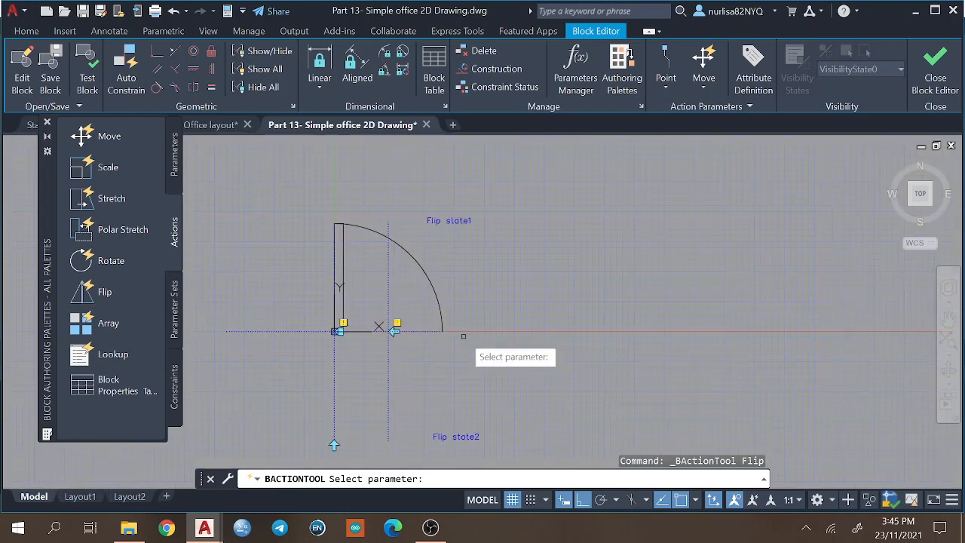
{"action": "left_click", "coordinate": [434, 220]}
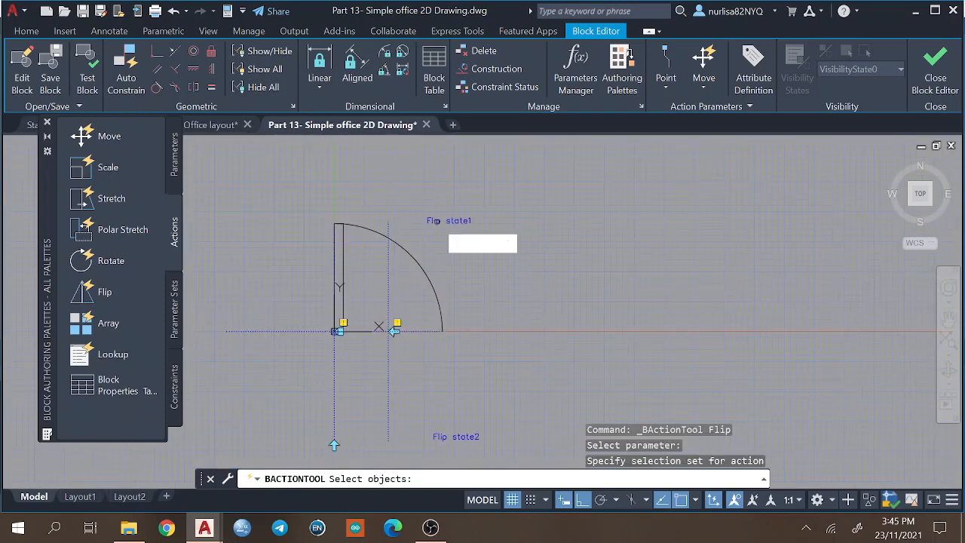
{"action": "left_click", "coordinate": [263, 169]}
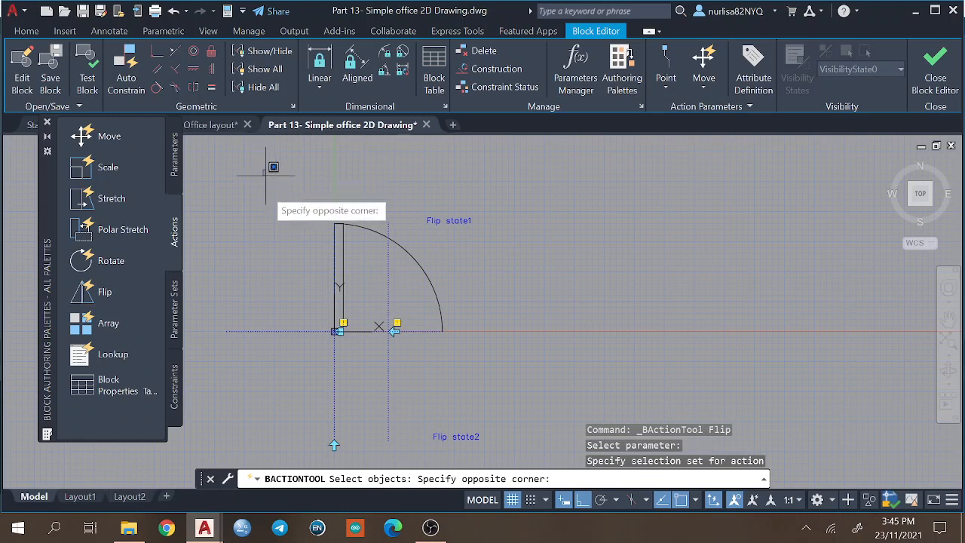
{"action": "left_click", "coordinate": [521, 455]}
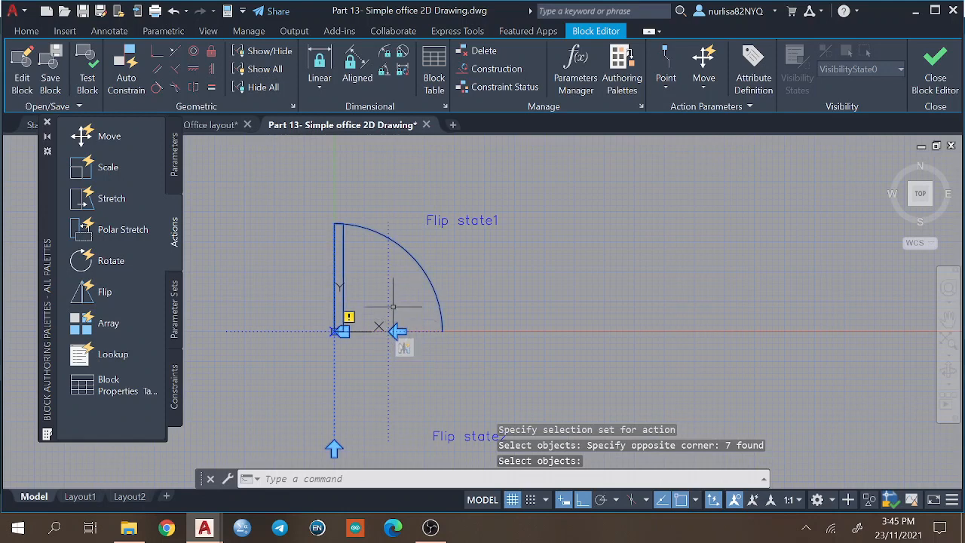
Add a Flip action to the Flip state2 parameter, enclosing the entire door and its parameter grips in the selection set.
{"action": "left_click", "coordinate": [104, 292]}
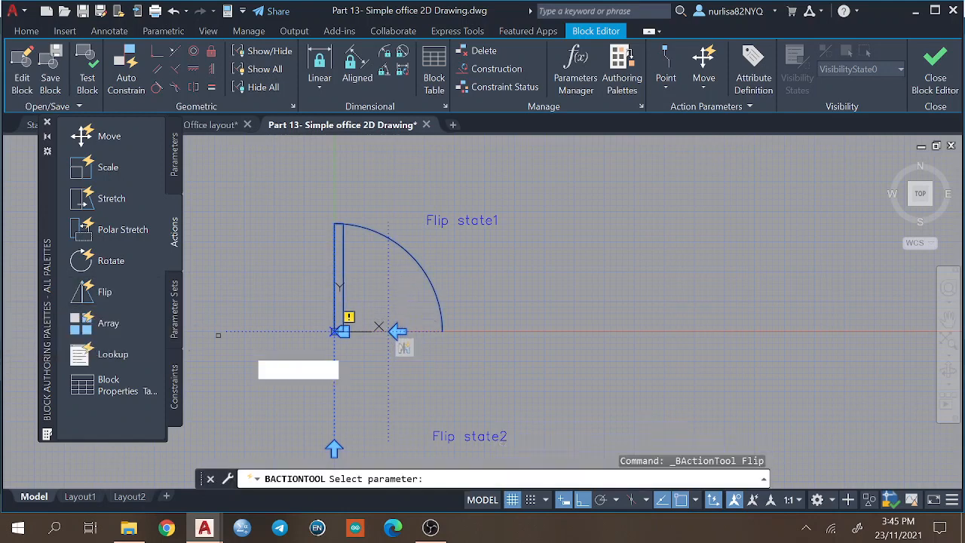
{"action": "left_click", "coordinate": [455, 436]}
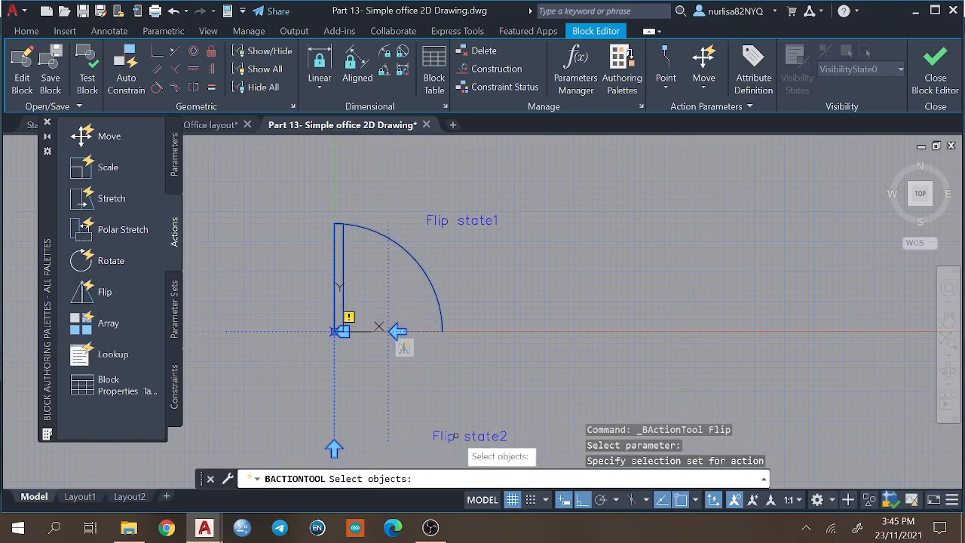
{"action": "left_click", "coordinate": [254, 172]}
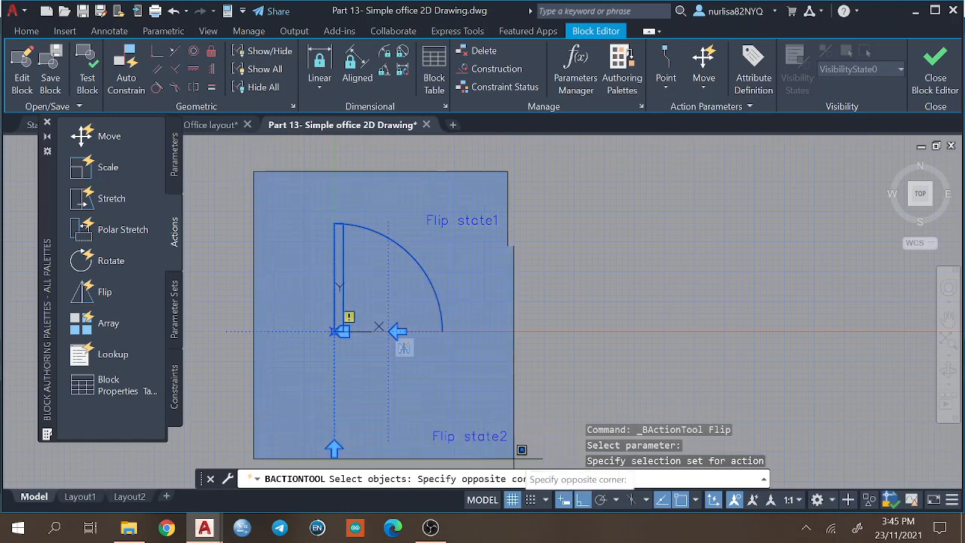
{"action": "left_click", "coordinate": [544, 469]}
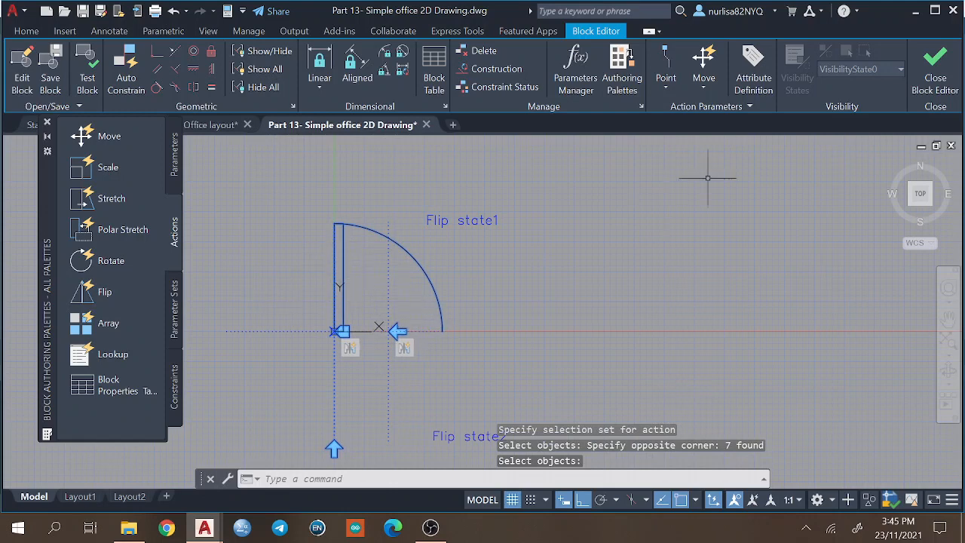
Close the block editor with the changes saved, and select the door block in the drawing.
{"action": "left_click", "coordinate": [946, 68]}
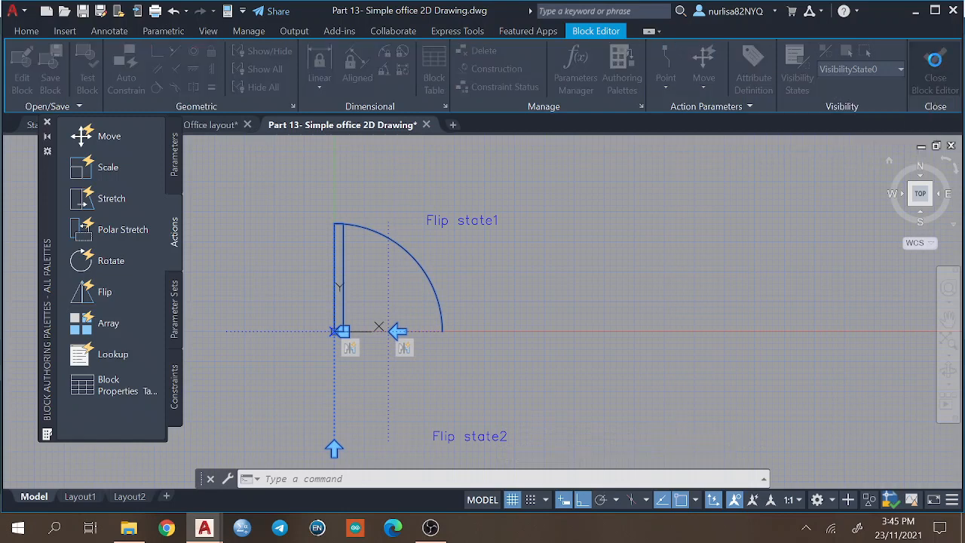
{"action": "left_click", "coordinate": [498, 232]}
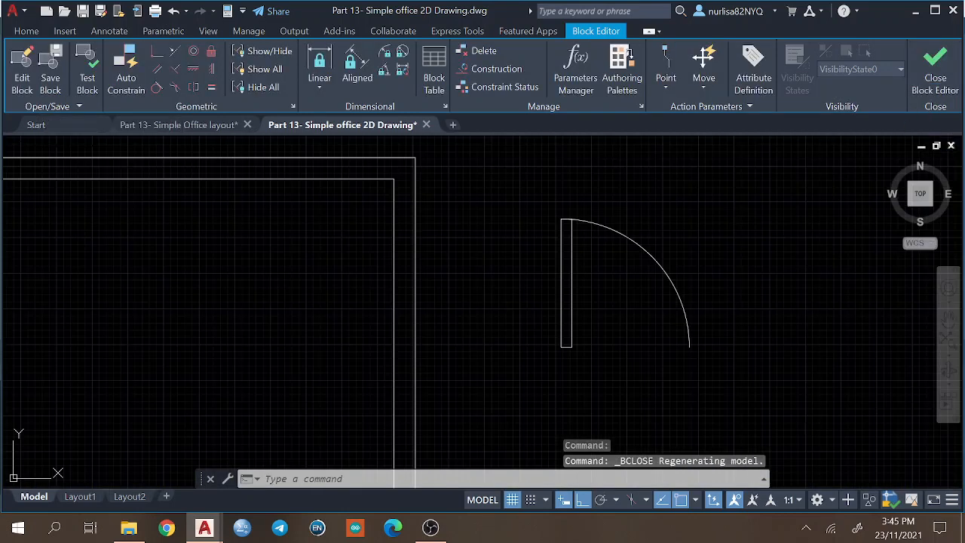
{"action": "left_click", "coordinate": [600, 225]}
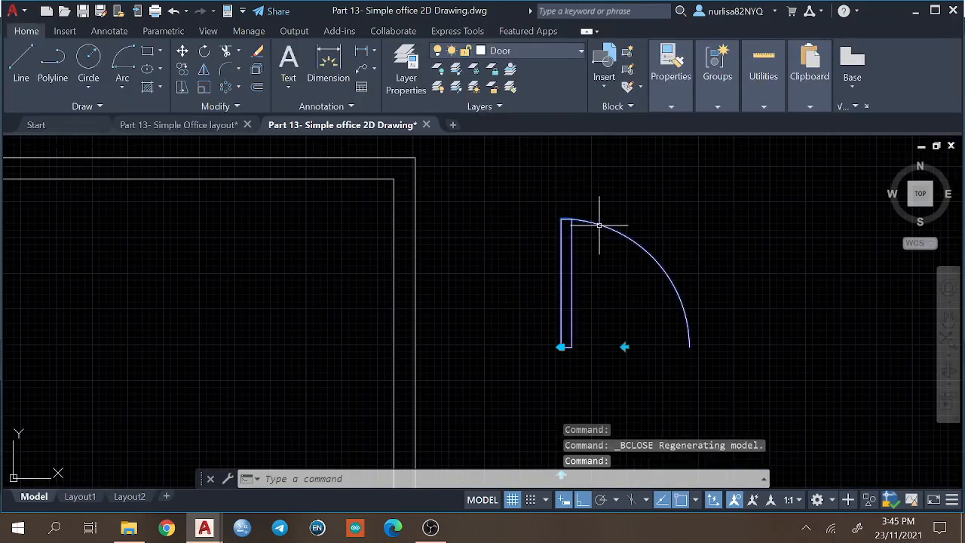
Examine the alignment and flip grips on and below the selected door block.
{"action": "scroll", "coordinate": [614, 383], "scroll_direction": "up", "scroll_amount": 5}
{"action": "middle_click_drag", "start_coordinate": [616, 385], "coordinate": [589, 325]}
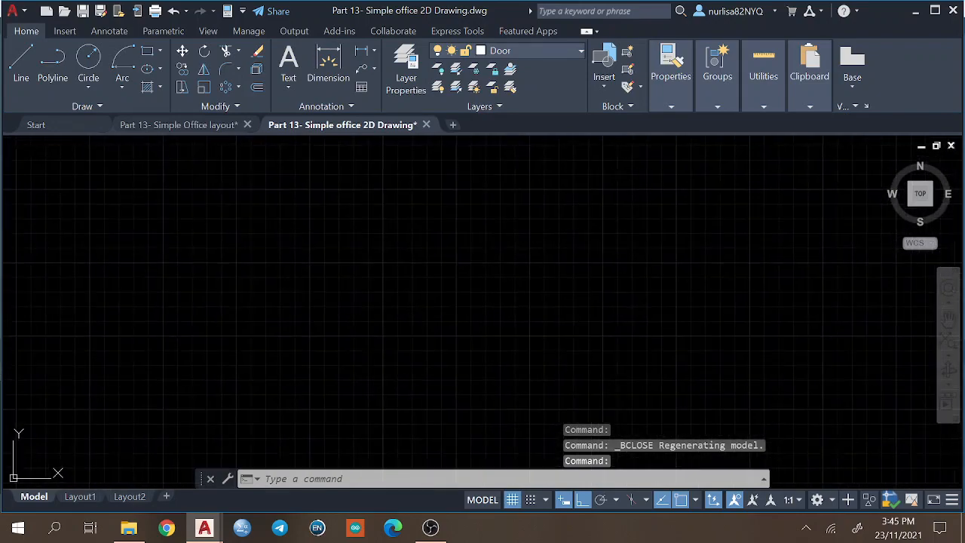
{"action": "scroll", "coordinate": [589, 325], "scroll_direction": "down", "scroll_amount": 3}
{"action": "middle_click_drag", "start_coordinate": [241, 211], "coordinate": [284, 414]}
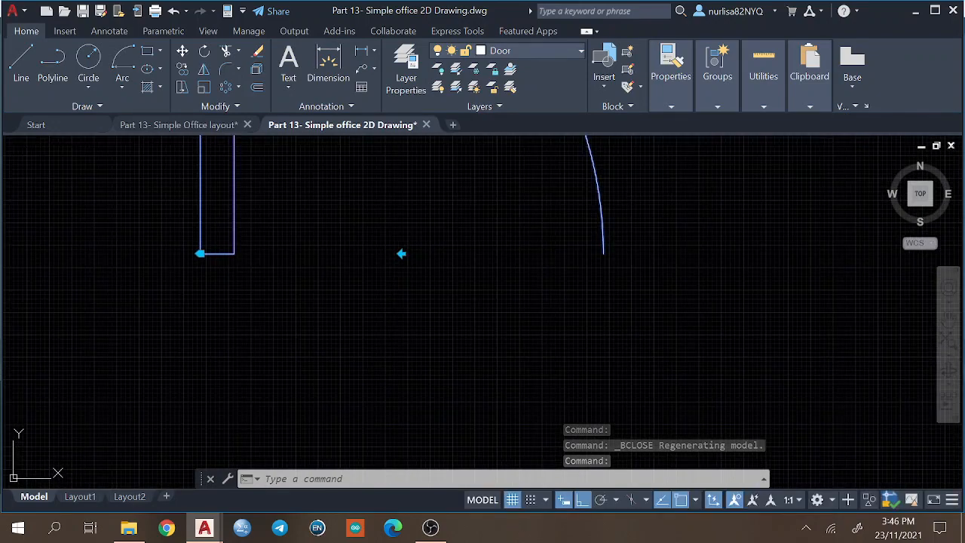
{"action": "scroll", "coordinate": [285, 415], "scroll_direction": "down", "scroll_amount": 2}
{"action": "left_click", "coordinate": [198, 340]}
{"action": "left_click", "coordinate": [196, 233]}
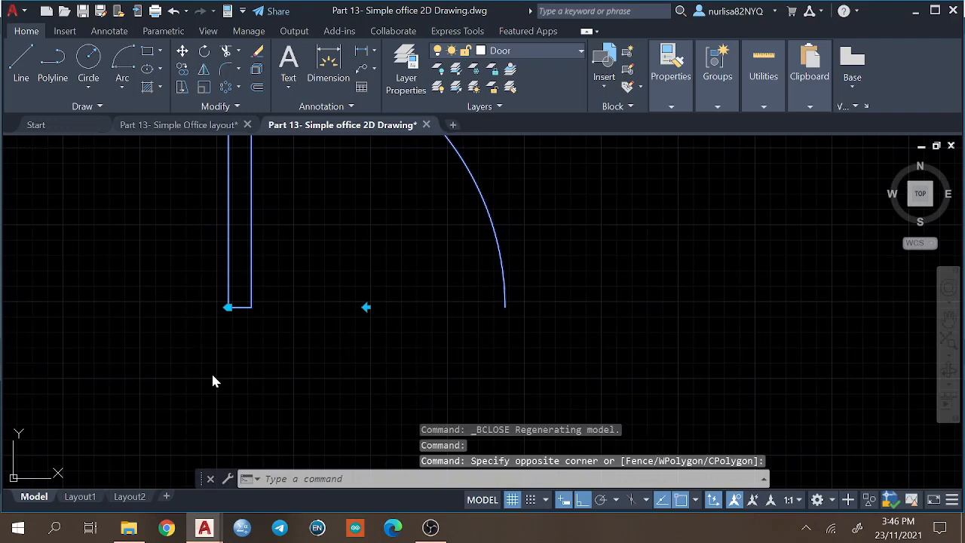
{"action": "mouse_move", "coordinate": [312, 452]}
{"action": "middle_mouse_down"}
{"action": "mouse_move", "coordinate": [340, 284]}
{"action": "mouse_move", "coordinate": [337, 301]}
{"action": "middle_mouse_up"}
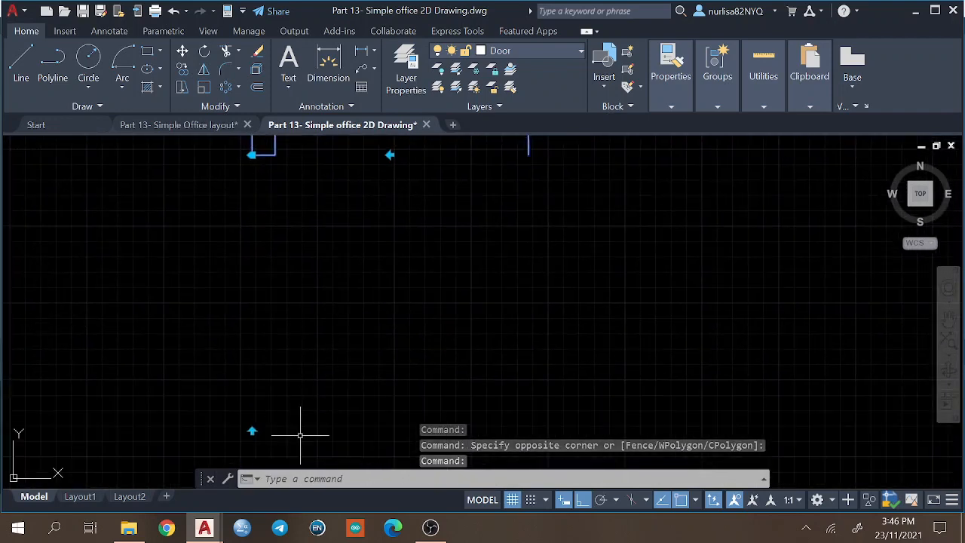
{"action": "type", "text": "move"}
{"action": "key", "text": "Return"}
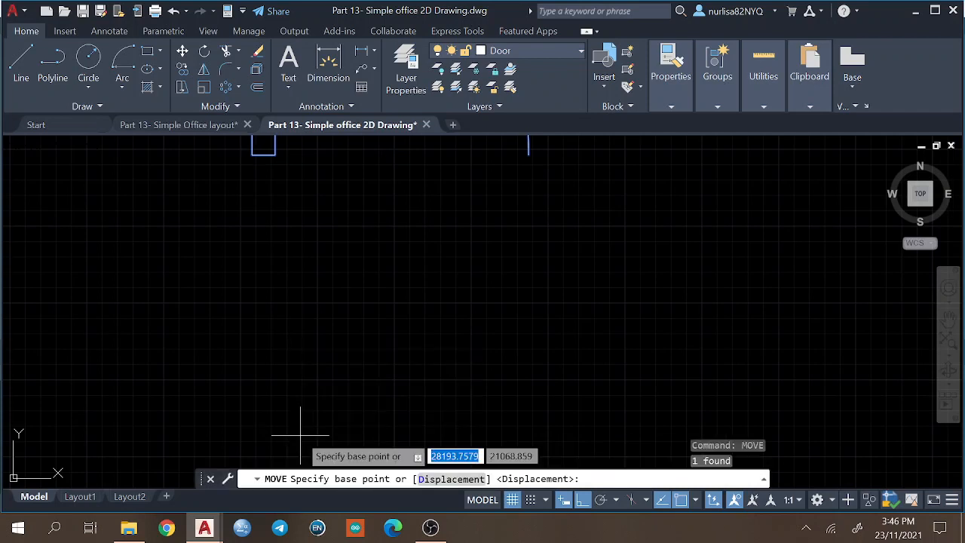
{"action": "key", "text": "Escape"}
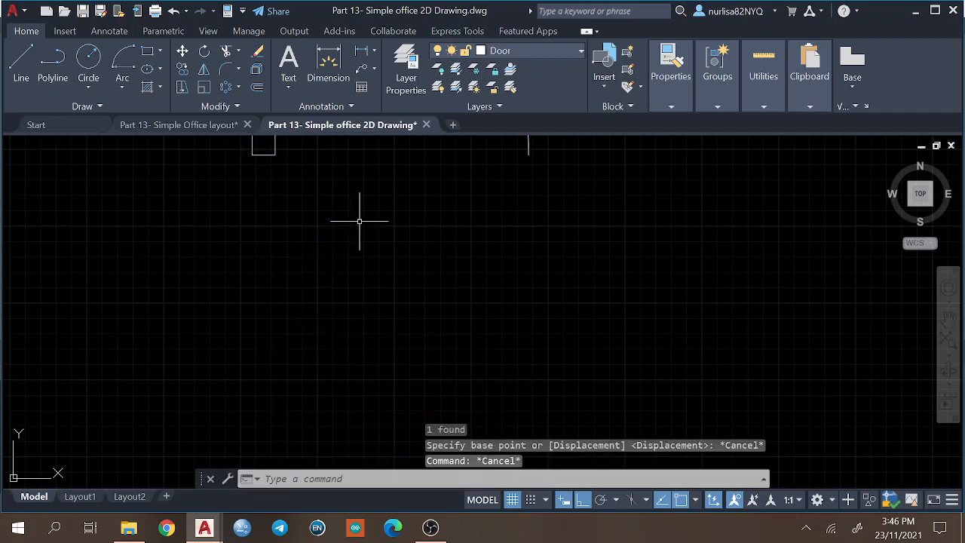
Reselect the door block and test its flip grips, mirroring it sideways and back, and flipping it downward.
{"action": "middle_click_drag", "start_coordinate": [360, 221], "coordinate": [366, 279]}
{"action": "left_click", "coordinate": [280, 179]}
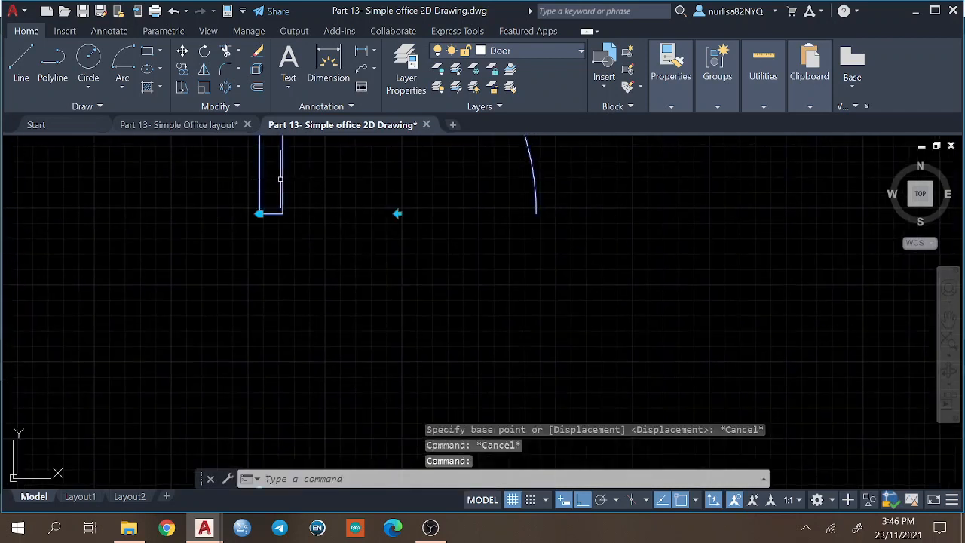
{"action": "left_click", "coordinate": [397, 221]}
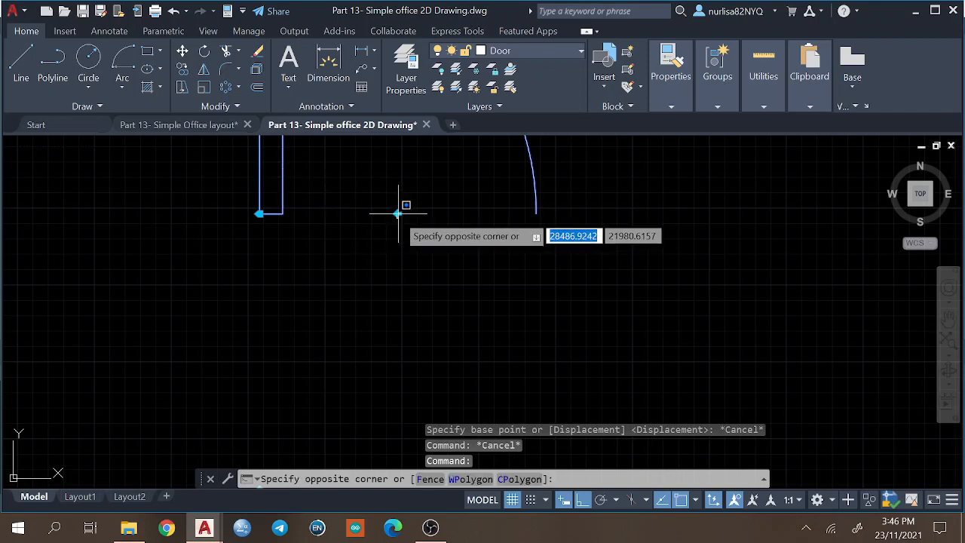
{"action": "key", "text": "Escape"}
{"action": "left_click", "coordinate": [397, 213]}
{"action": "left_click", "coordinate": [398, 213]}
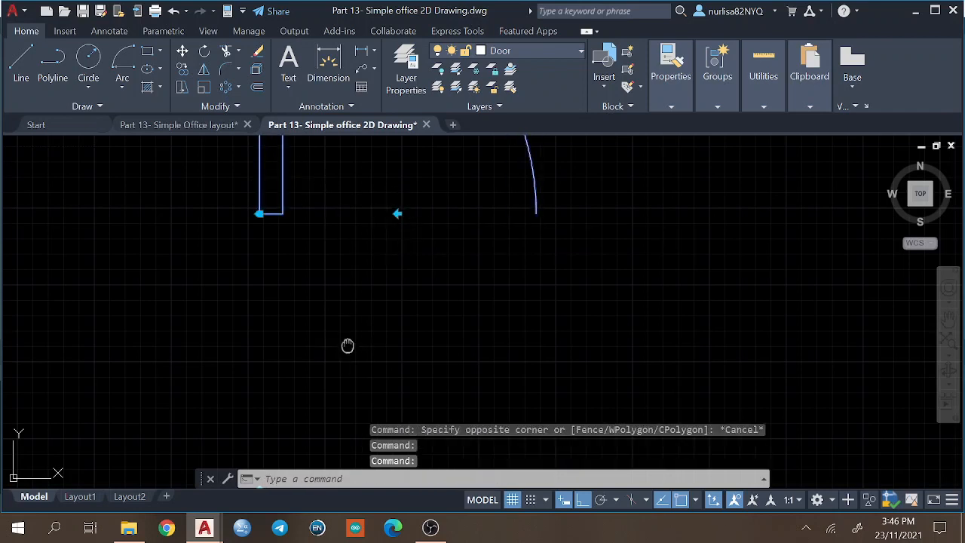
{"action": "middle_click_drag", "start_coordinate": [346, 345], "coordinate": [376, 264]}
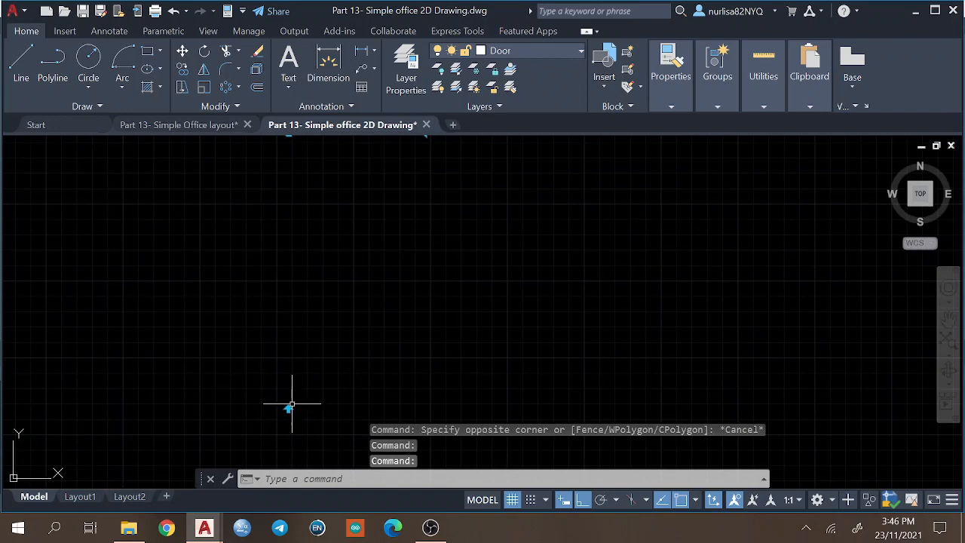
{"action": "left_click", "coordinate": [288, 408]}
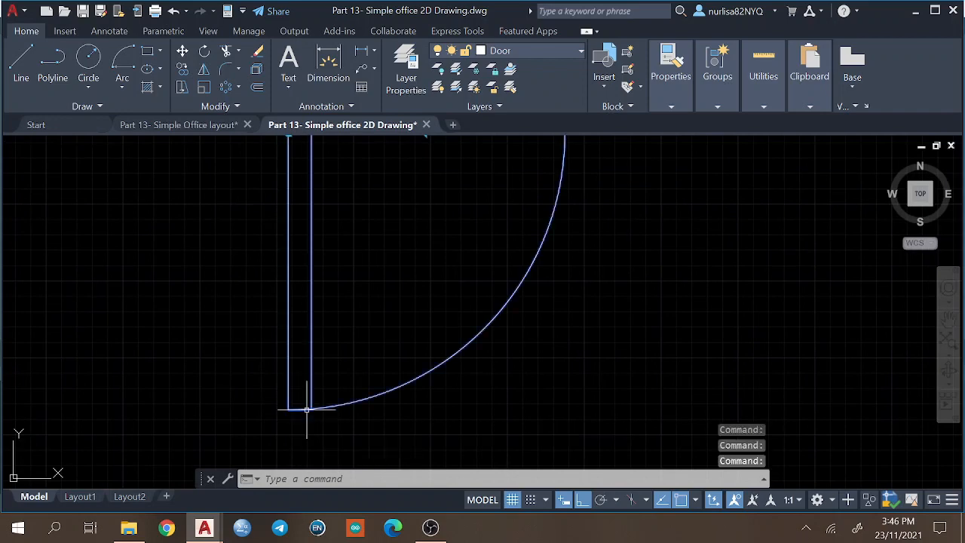
Flip the standalone door block back upright with its vertical flip grip, and deselect it.
{"action": "middle_click_drag", "start_coordinate": [357, 269], "coordinate": [379, 346]}
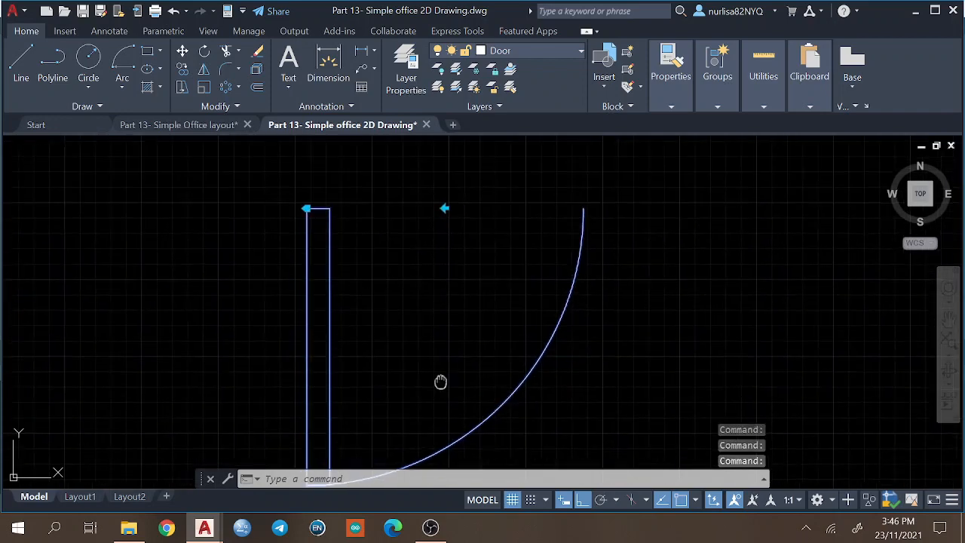
{"action": "middle_click_drag", "start_coordinate": [441, 383], "coordinate": [447, 469]}
{"action": "middle_click_drag", "start_coordinate": [392, 249], "coordinate": [384, 391]}
{"action": "left_click", "coordinate": [309, 158]}
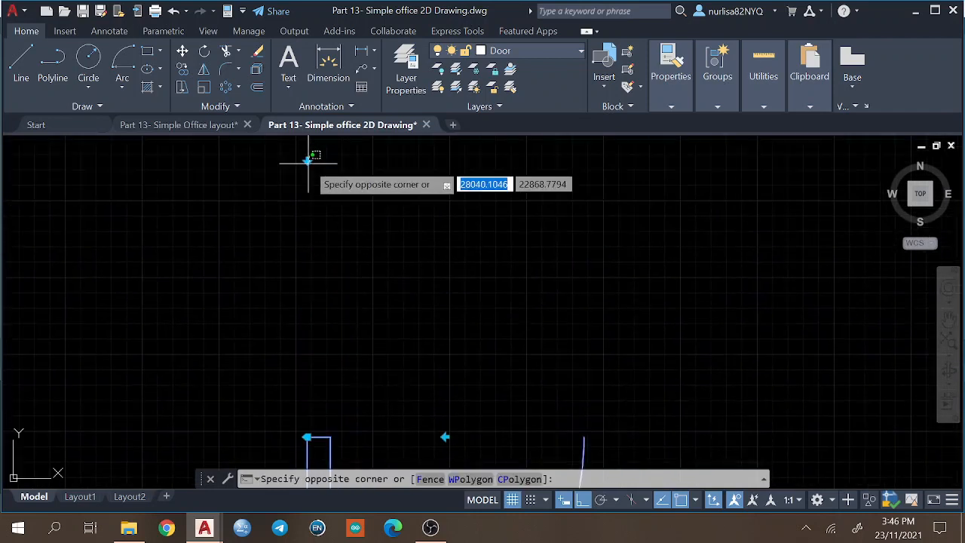
{"action": "left_click", "coordinate": [307, 160]}
{"action": "key", "text": "Escape"}
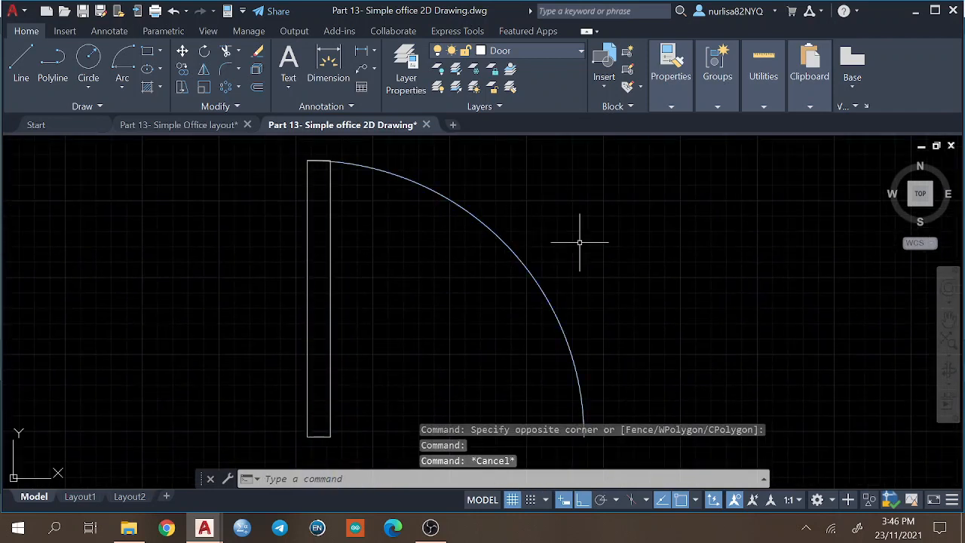
Zoom to the drawing extents and insert the Door block at the hinge-side wall corner of the upper-right room's opening.
{"action": "middle_click_drag", "start_coordinate": [586, 243], "coordinate": [837, 215]}
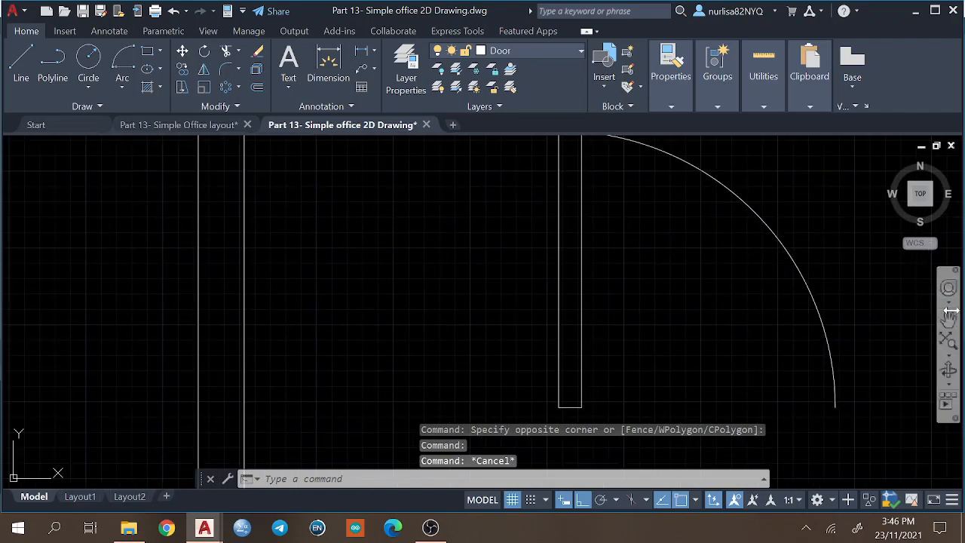
{"action": "left_click", "coordinate": [948, 354]}
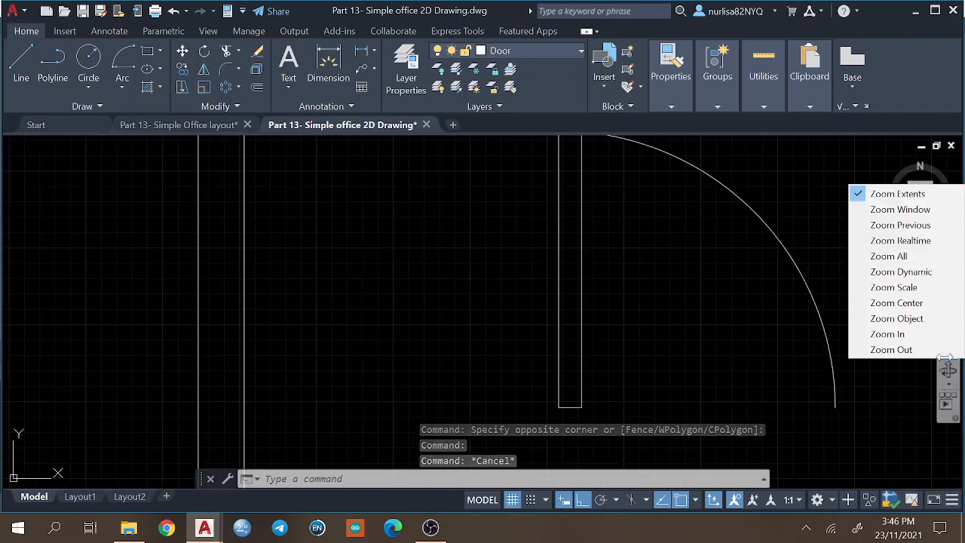
{"action": "left_click", "coordinate": [897, 194]}
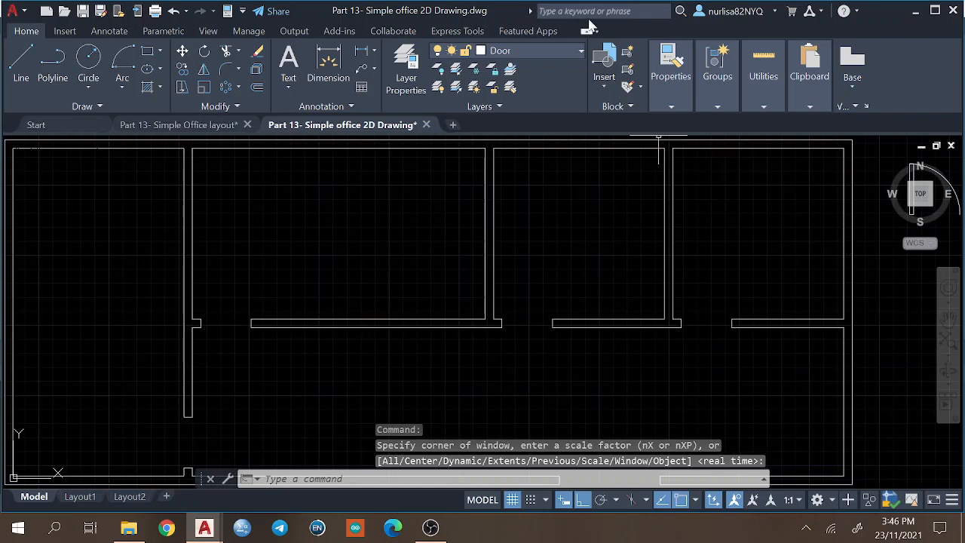
{"action": "left_click", "coordinate": [605, 81]}
{"action": "left_click", "coordinate": [450, 143]}
{"action": "left_click", "coordinate": [682, 326]}
Insert the Door block into the wall openings of the upper-middle room and the large upper room beside it.
{"action": "left_click", "coordinate": [605, 71]}
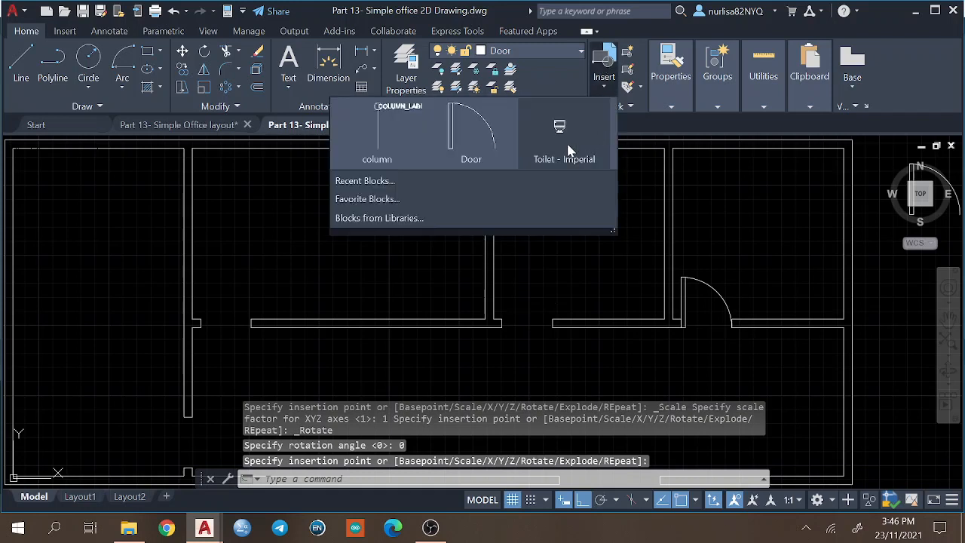
{"action": "left_click", "coordinate": [471, 132]}
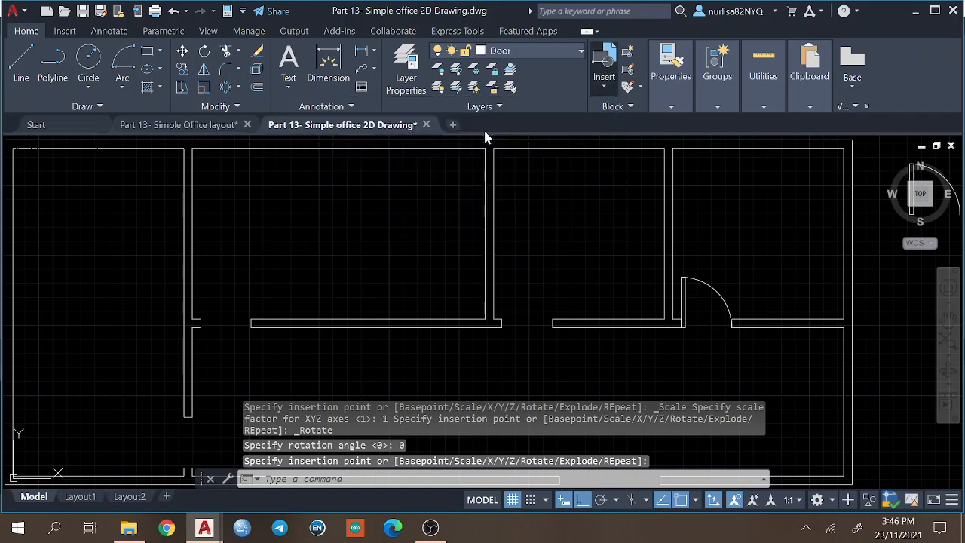
{"action": "left_click", "coordinate": [507, 328]}
{"action": "left_click", "coordinate": [603, 79]}
{"action": "left_click", "coordinate": [459, 147]}
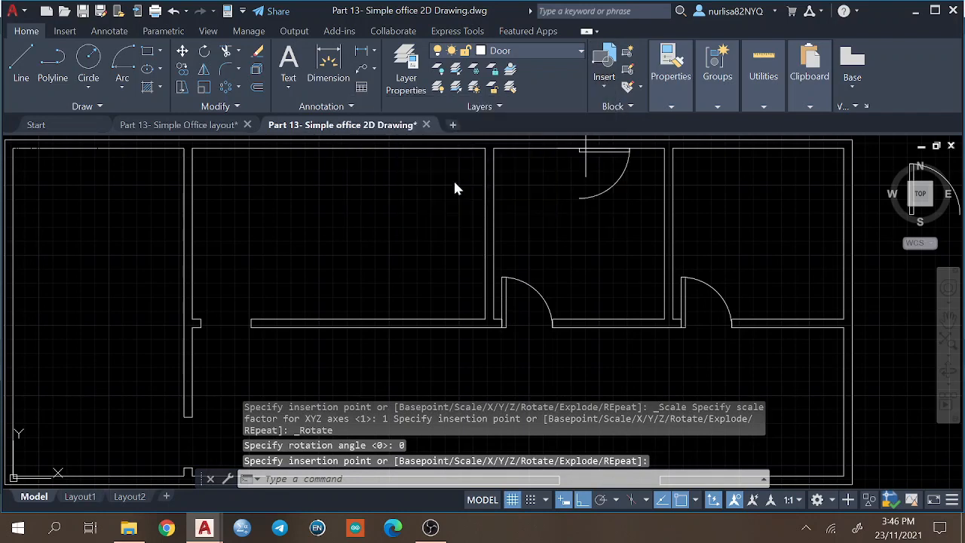
{"action": "left_click", "coordinate": [207, 328]}
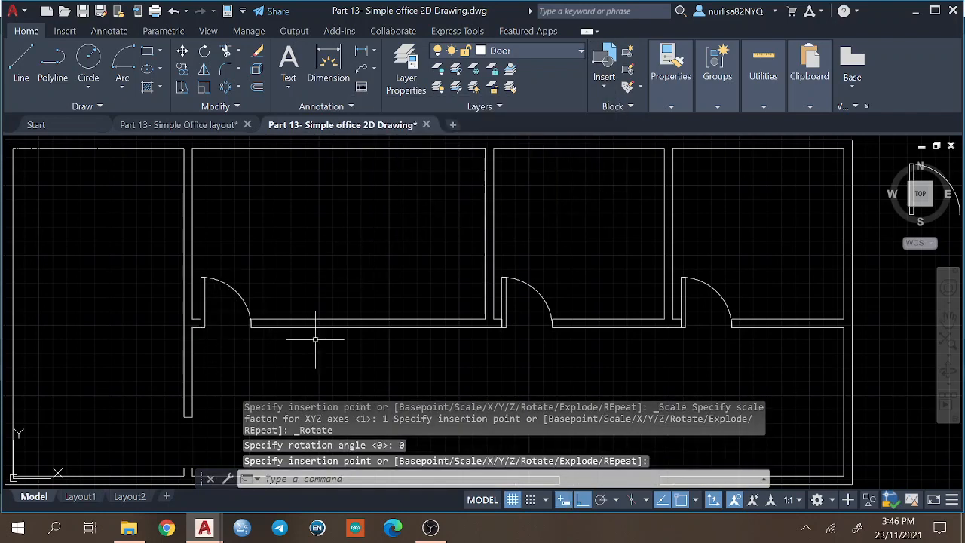
Insert two Door blocks side by side to fill the wide entrance opening in the lower outer wall.
{"action": "mouse_move", "coordinate": [358, 350]}
{"action": "middle_mouse_down"}
{"action": "mouse_move", "coordinate": [397, 250]}
{"action": "mouse_move", "coordinate": [423, 213]}
{"action": "middle_mouse_up"}
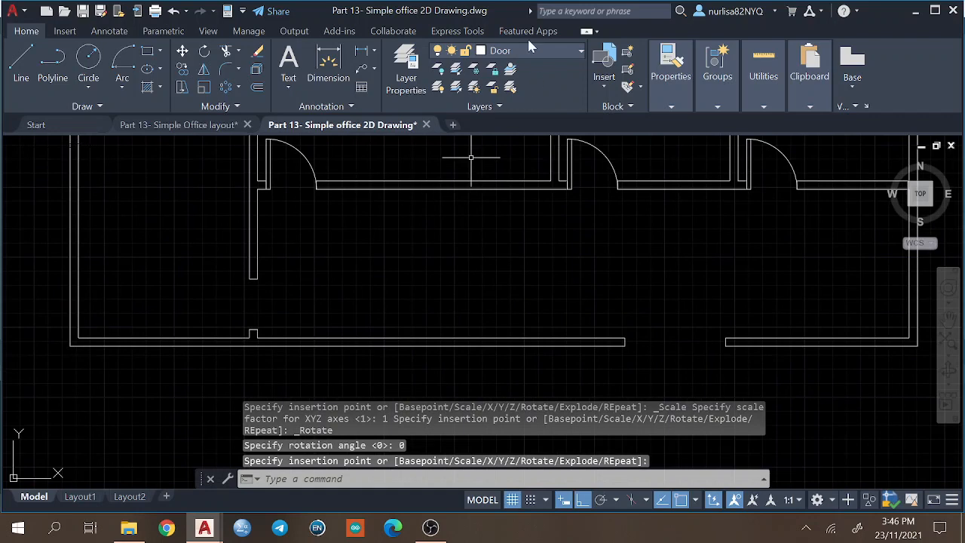
{"action": "left_click", "coordinate": [604, 79]}
{"action": "left_click", "coordinate": [456, 151]}
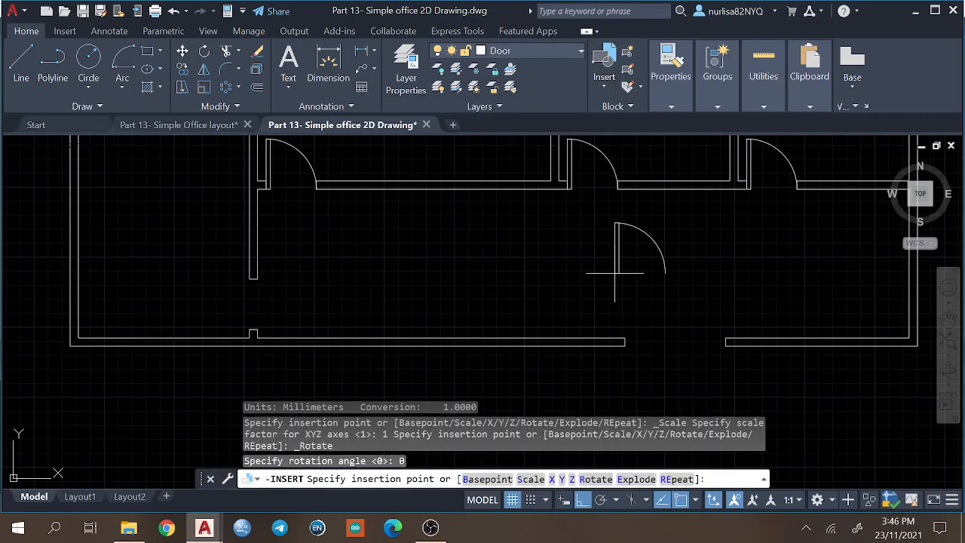
{"action": "left_click", "coordinate": [626, 346]}
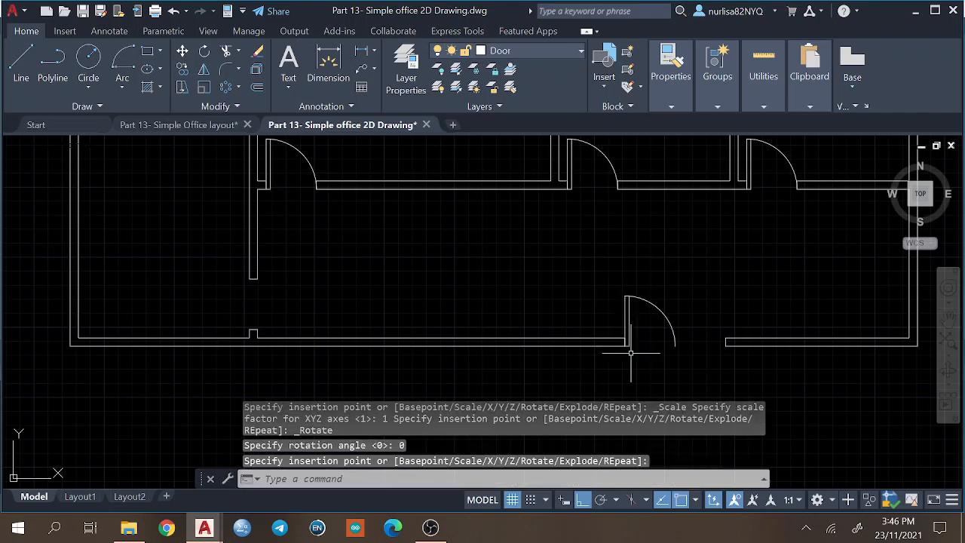
{"action": "left_click", "coordinate": [604, 67]}
{"action": "left_click", "coordinate": [468, 144]}
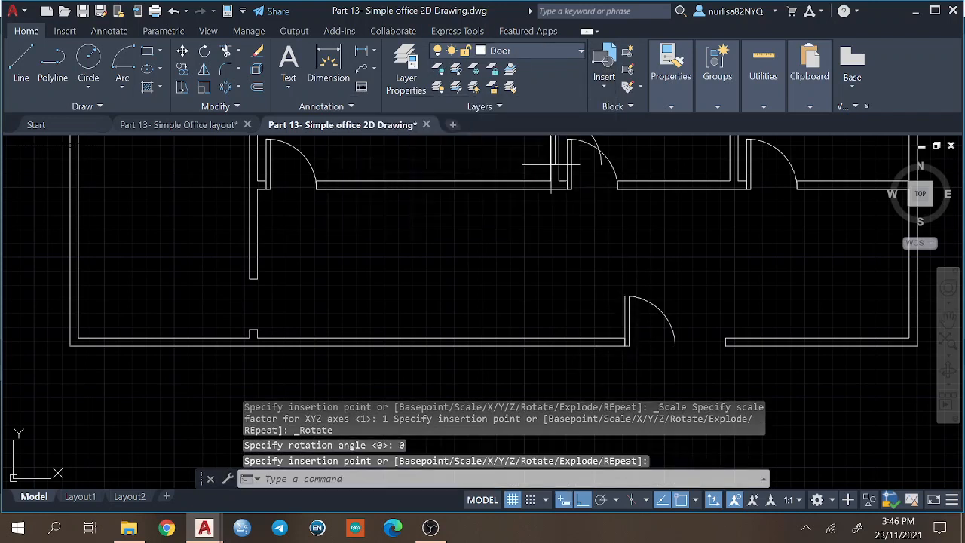
{"action": "left_click", "coordinate": [676, 343]}
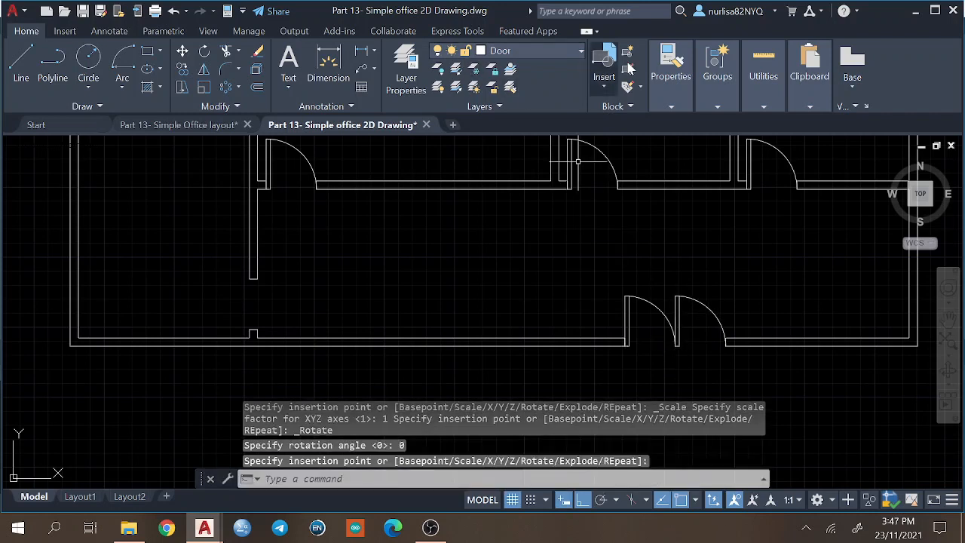
Insert the Door block into the opening of the left room's inner wall, aligned to the lower wall stub and swinging into the room.
{"action": "left_click", "coordinate": [604, 66]}
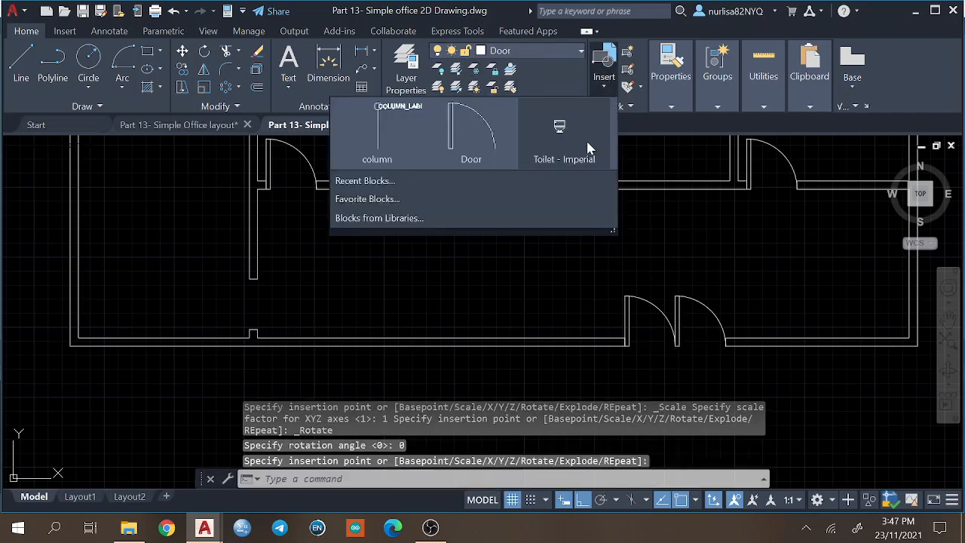
{"action": "left_click", "coordinate": [468, 140]}
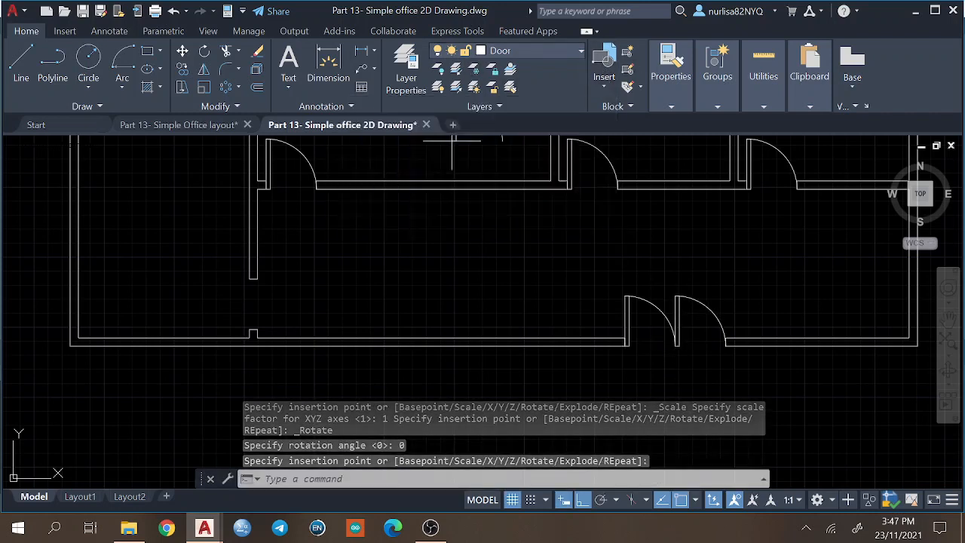
{"action": "left_click", "coordinate": [258, 329]}
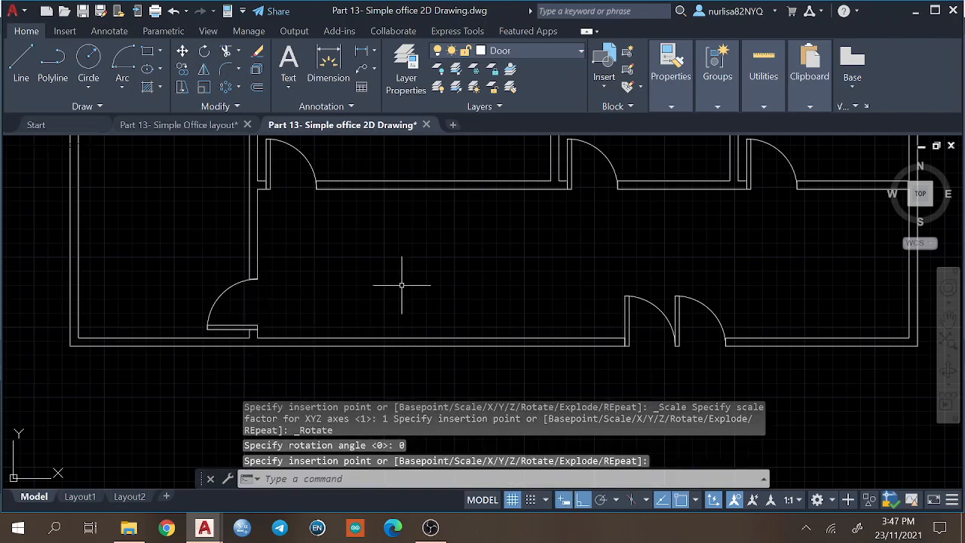
{"action": "key", "text": "Escape"}
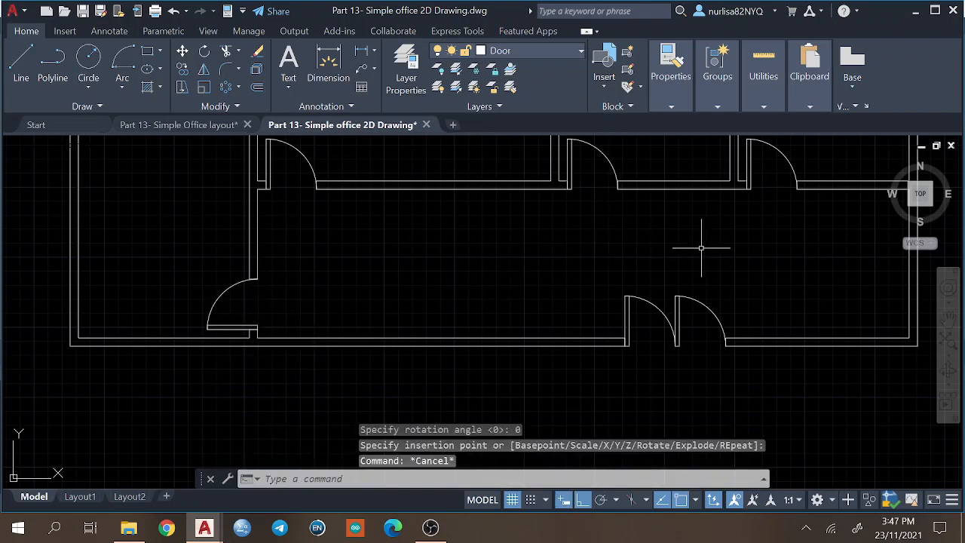
Mirror the right leaf of the entrance double door and the large upper room's door sideways using their flip grips.
{"action": "left_click", "coordinate": [679, 299]}
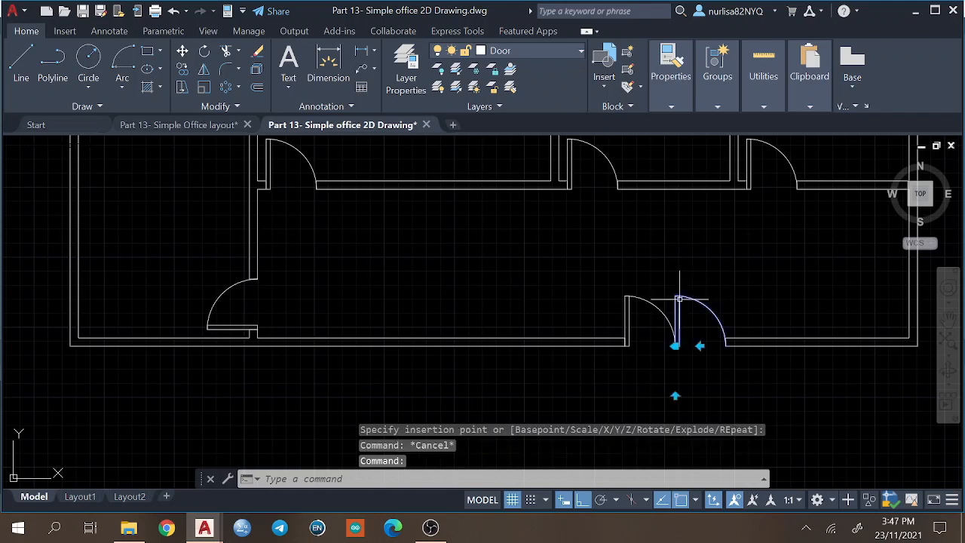
{"action": "left_click", "coordinate": [700, 345]}
{"action": "key", "text": "Escape"}
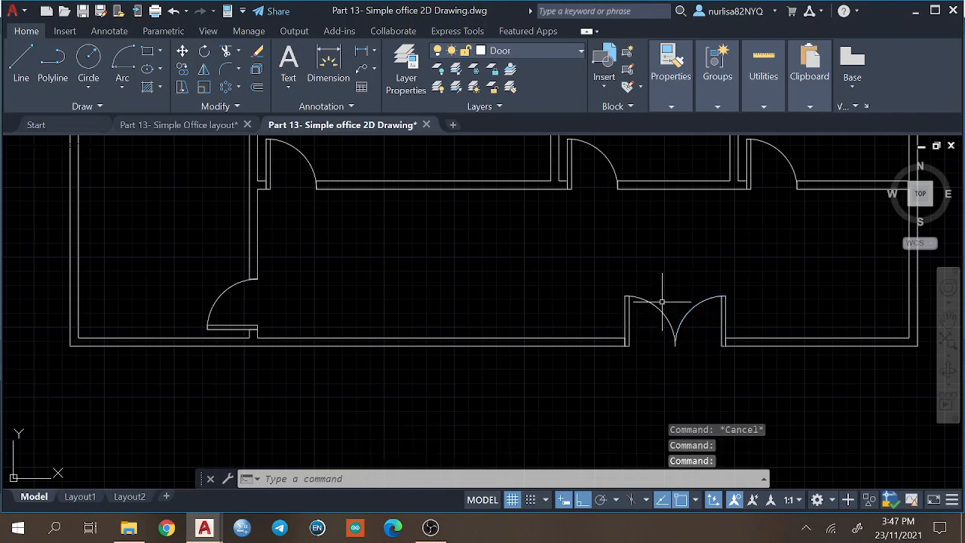
{"action": "left_click", "coordinate": [302, 157]}
{"action": "left_click", "coordinate": [291, 189]}
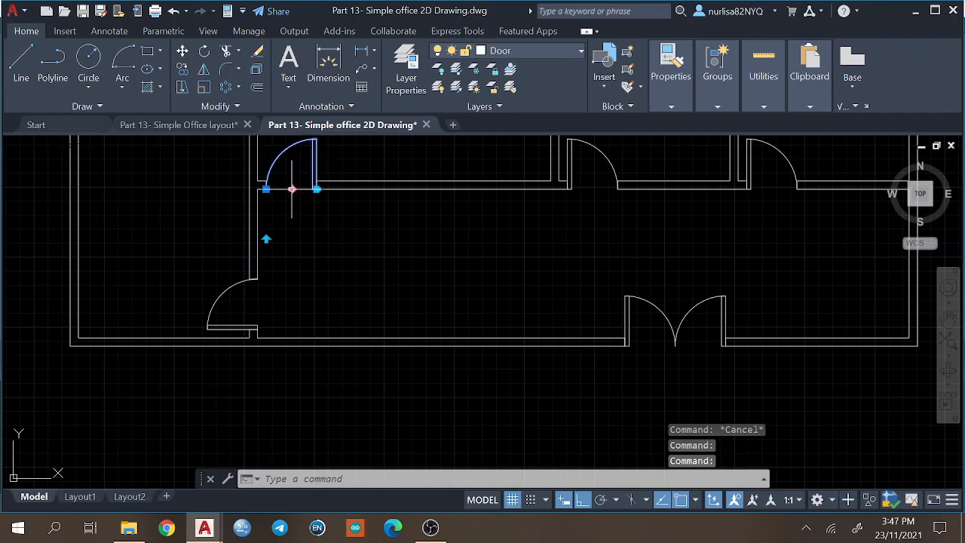
{"action": "key", "text": "Escape"}
{"action": "mouse_move", "coordinate": [463, 234]}
{"action": "middle_mouse_down"}
{"action": "mouse_move", "coordinate": [411, 312]}
{"action": "mouse_move", "coordinate": [417, 359]}
{"action": "mouse_move", "coordinate": [454, 343]}
{"action": "middle_mouse_up"}
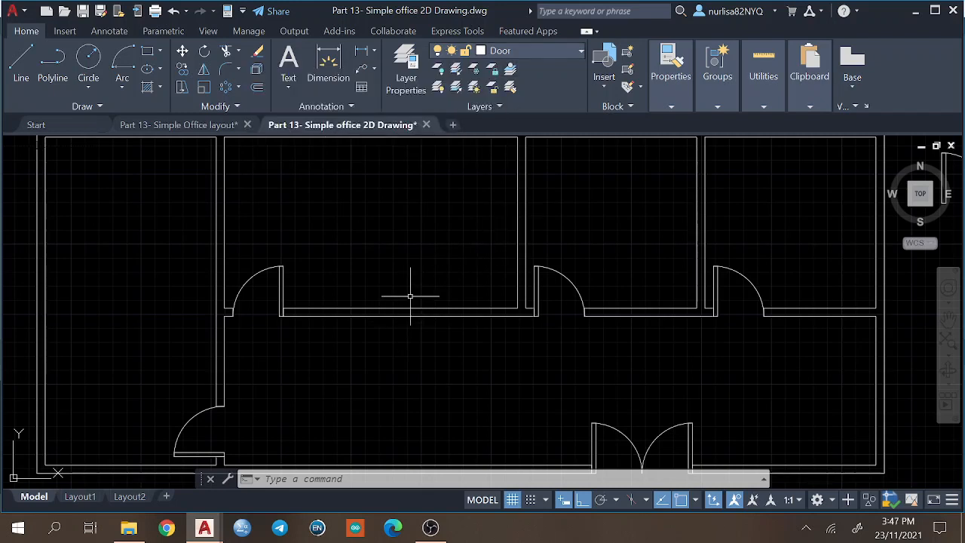
{"action": "left_click", "coordinate": [414, 84]}
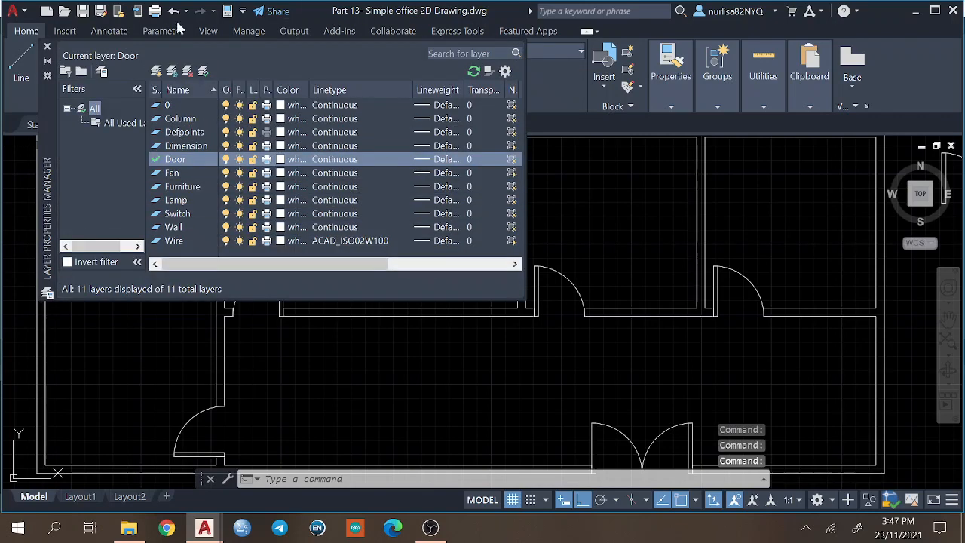
{"action": "left_click", "coordinate": [46, 47]}
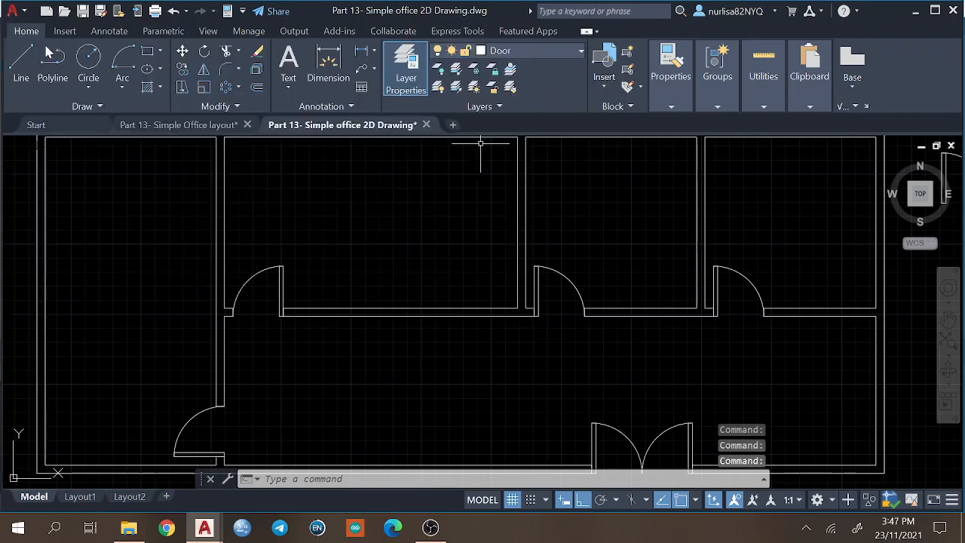
{"action": "left_click", "coordinate": [530, 48]}
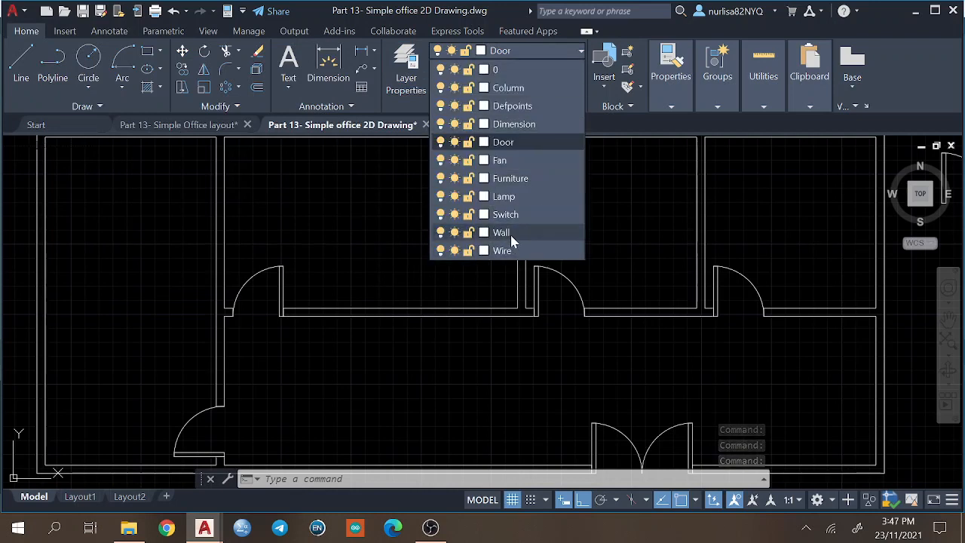
{"action": "left_click", "coordinate": [603, 129]}
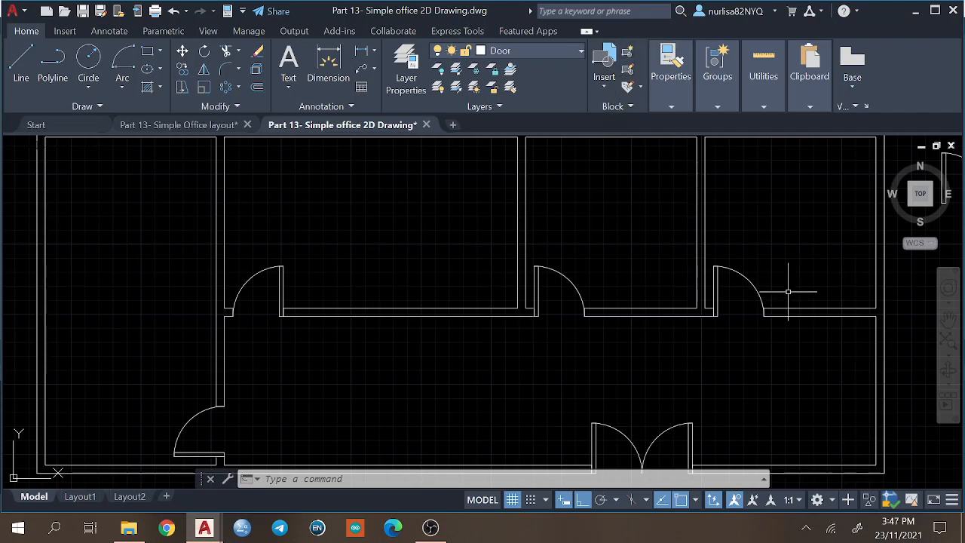
Open the Door block definition in the Block Editor.
{"action": "middle_click_drag", "start_coordinate": [788, 291], "coordinate": [625, 286]}
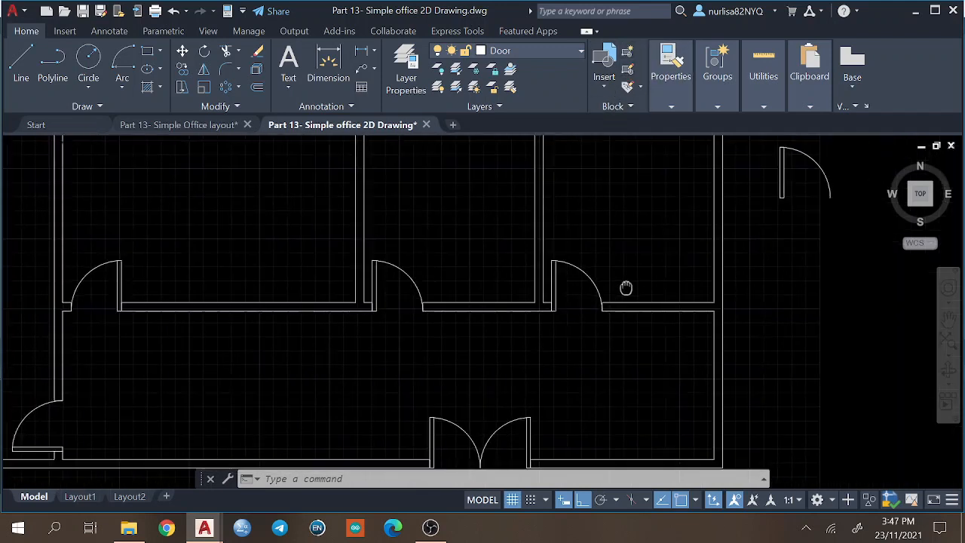
{"action": "left_click", "coordinate": [809, 156]}
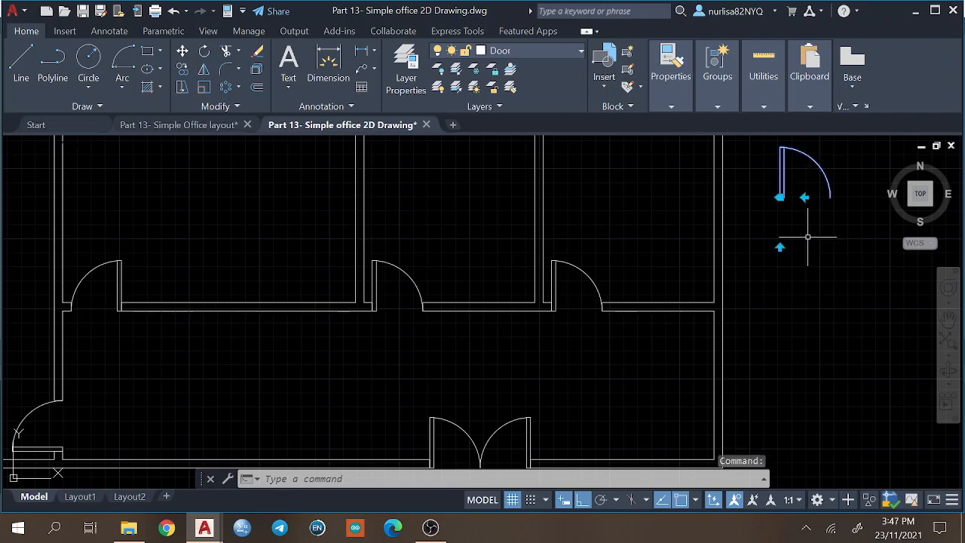
{"action": "key", "text": "Escape"}
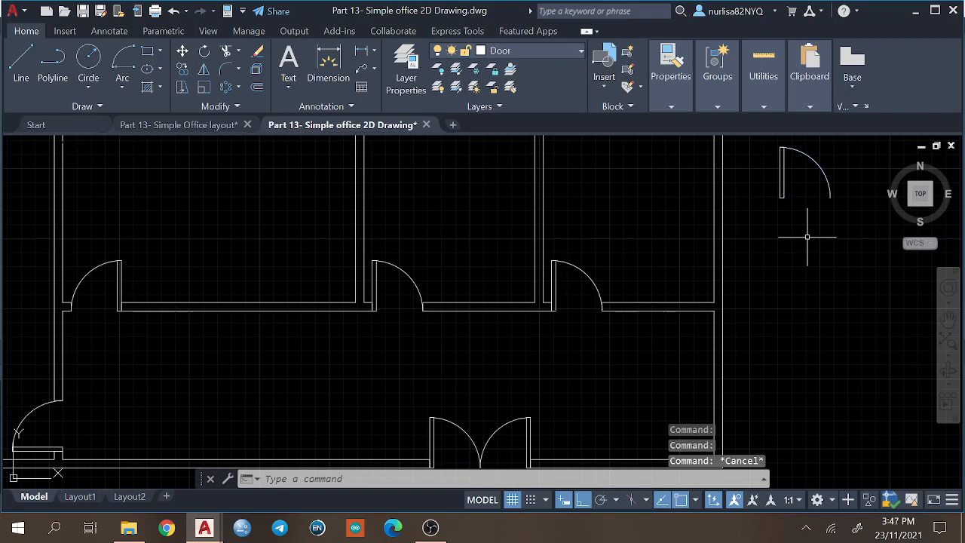
{"action": "left_click", "coordinate": [802, 153]}
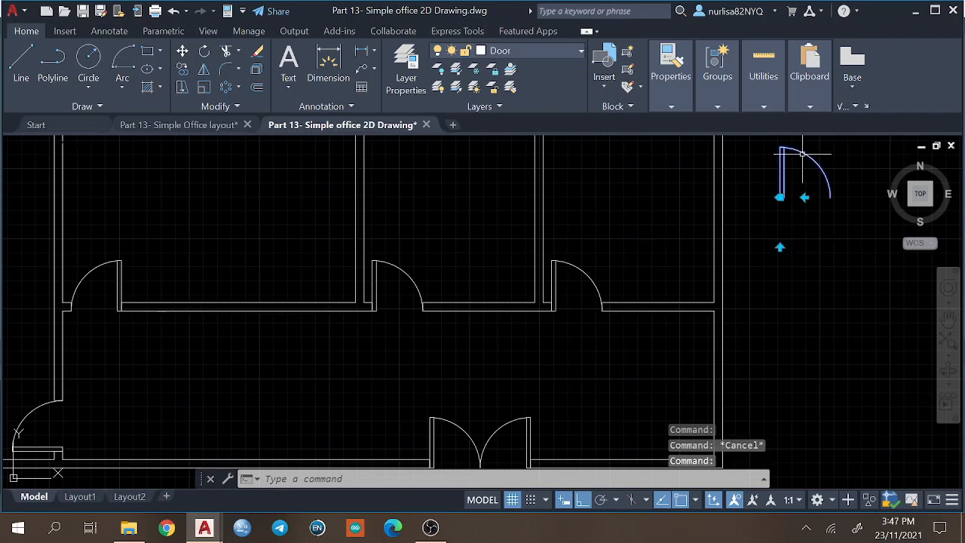
{"action": "key", "text": "Escape"}
{"action": "type", "text": "BE"}
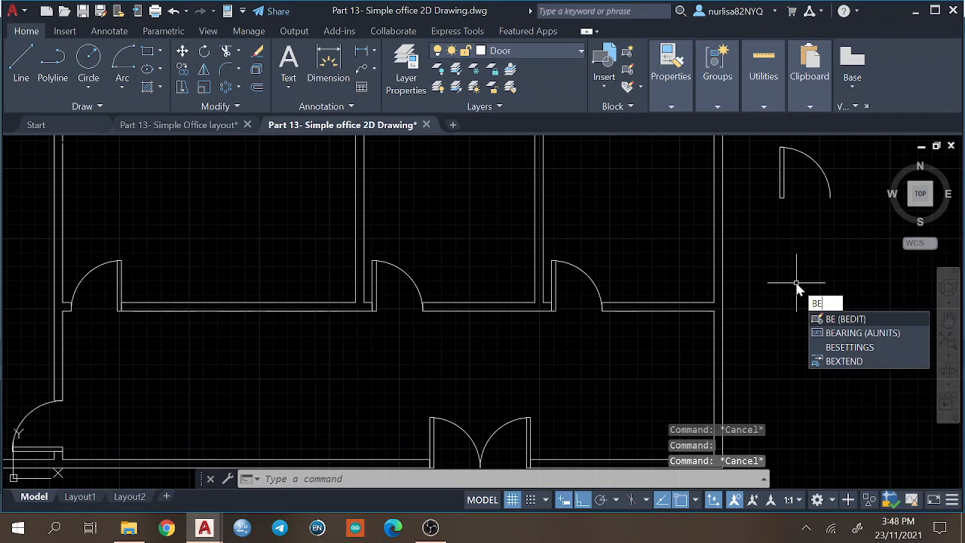
{"action": "key", "text": "Return"}
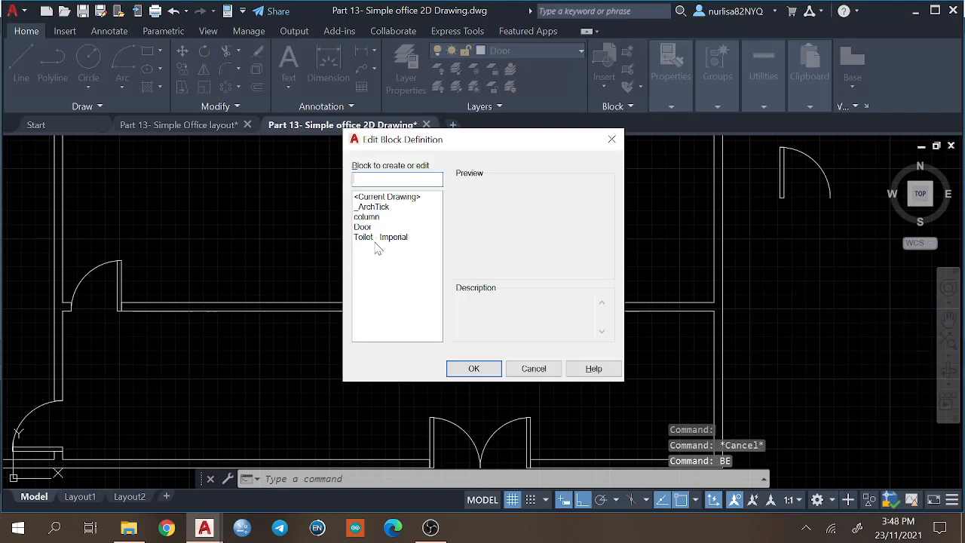
{"action": "left_click", "coordinate": [365, 227]}
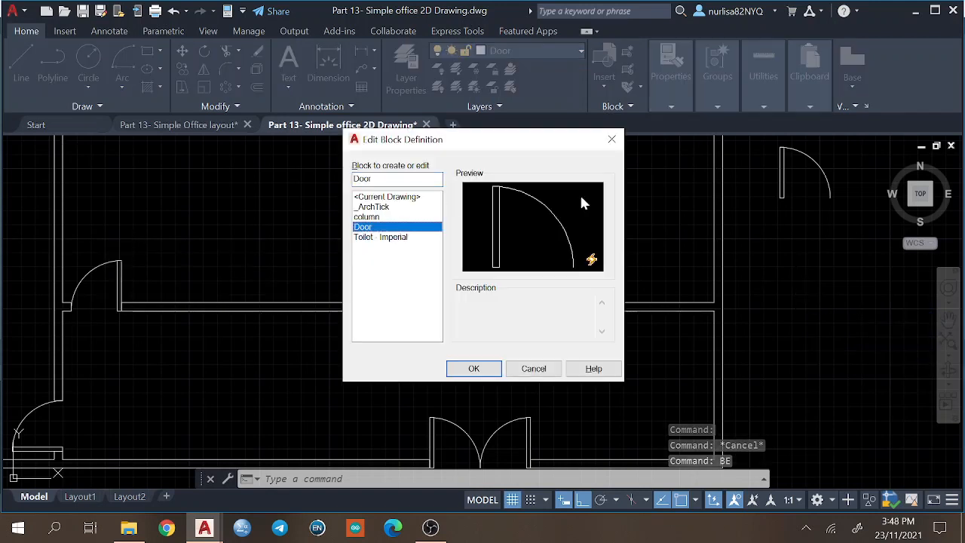
{"action": "left_click", "coordinate": [475, 366]}
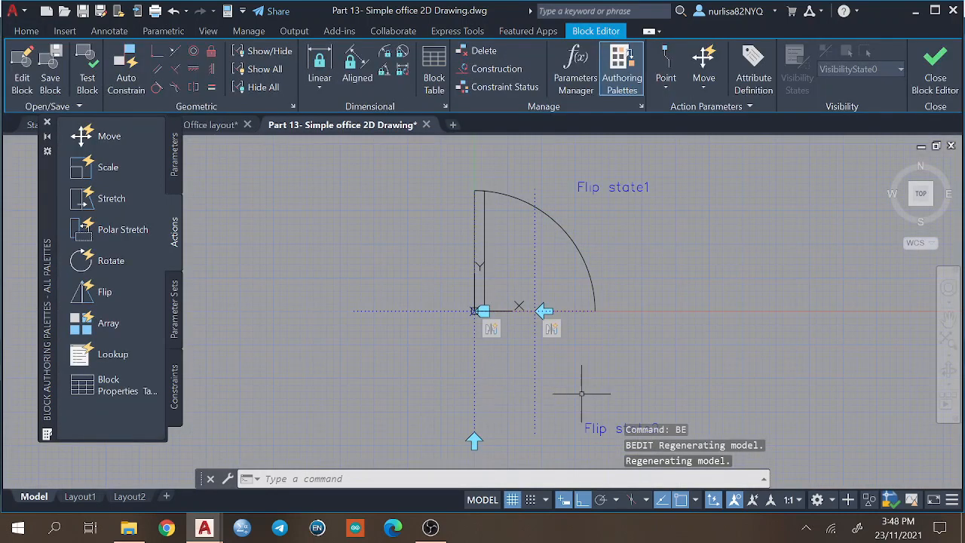
Try to move the up-down flip grip below the door with the Move command.
{"action": "type", "text": "mov"}
{"action": "key", "text": "Return"}
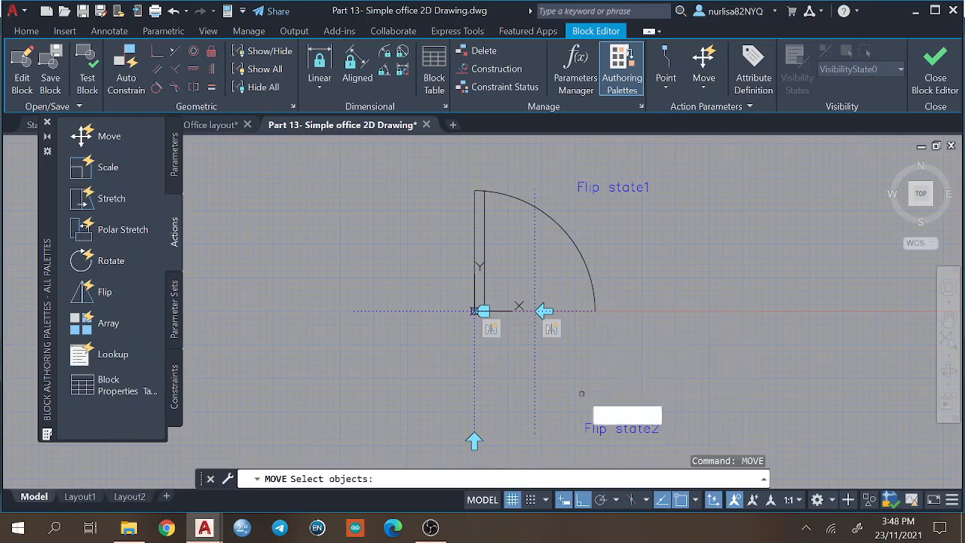
{"action": "left_click", "coordinate": [452, 430]}
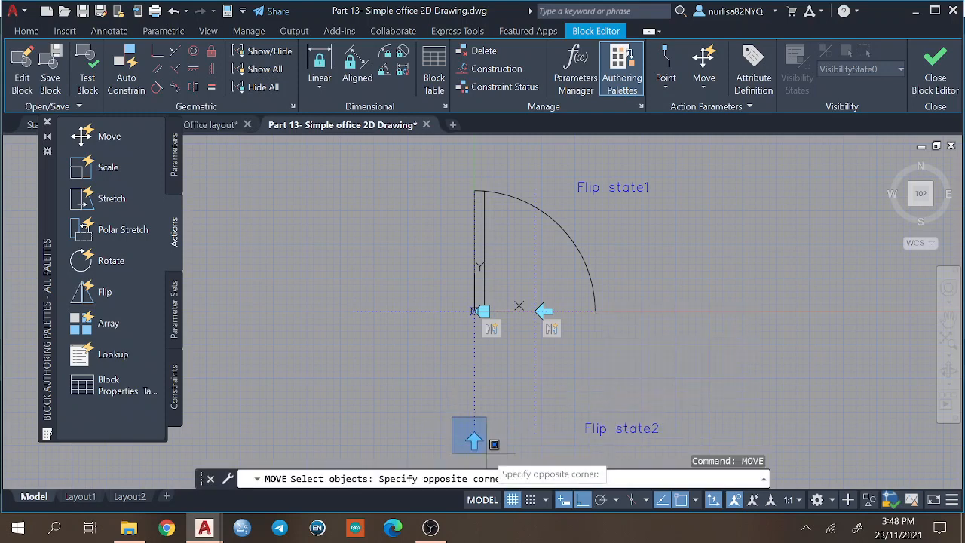
{"action": "left_click", "coordinate": [497, 453]}
{"action": "key", "text": "Return"}
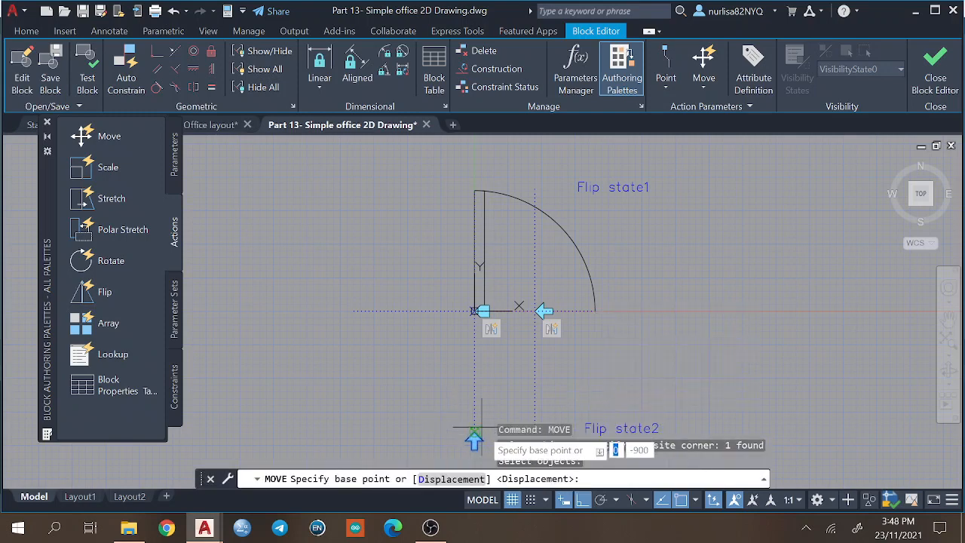
{"action": "left_click", "coordinate": [474, 441]}
{"action": "left_click", "coordinate": [474, 445]}
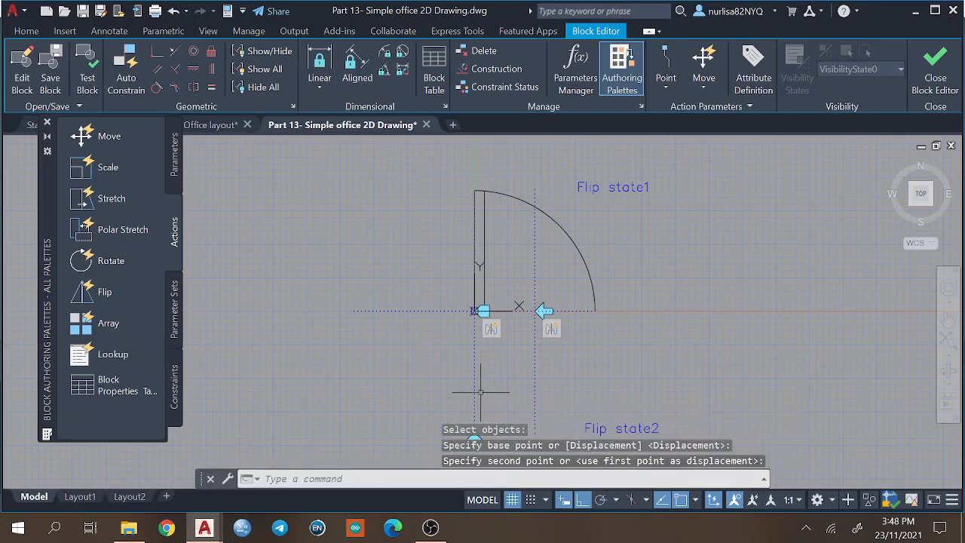
Move the up-down flip grip along its reflection line up to the door's hinge corner.
{"action": "middle_click_drag", "start_coordinate": [521, 401], "coordinate": [510, 319]}
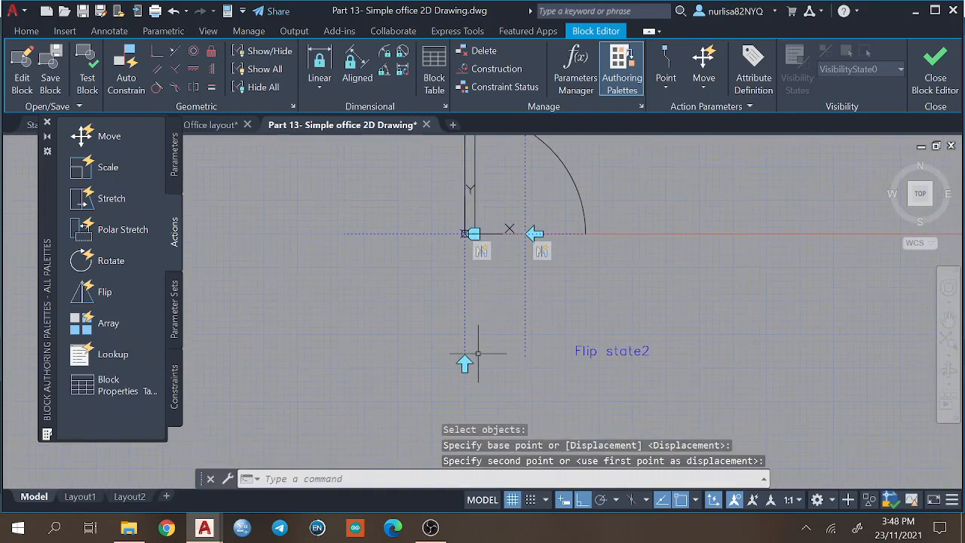
{"action": "type", "text": "mov"}
{"action": "key", "text": "Return"}
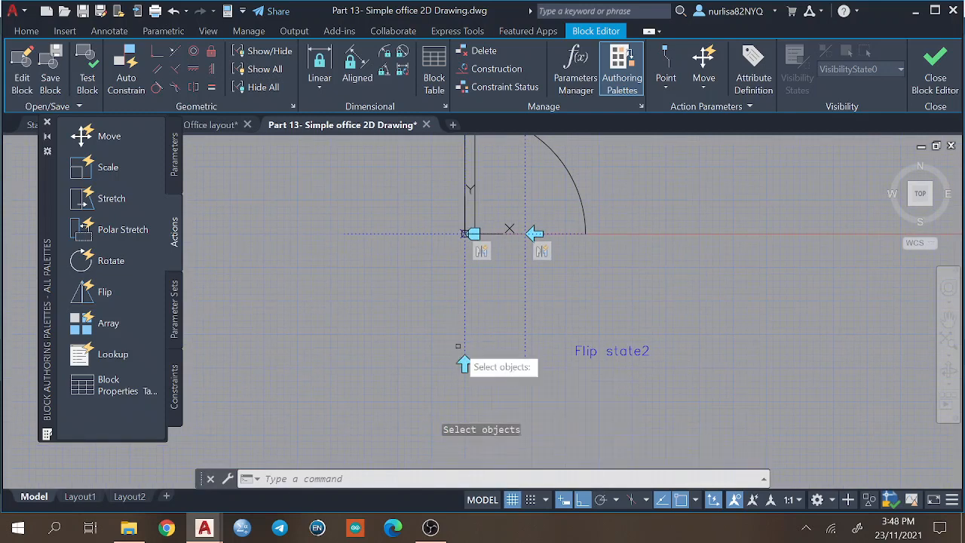
{"action": "left_click", "coordinate": [465, 364]}
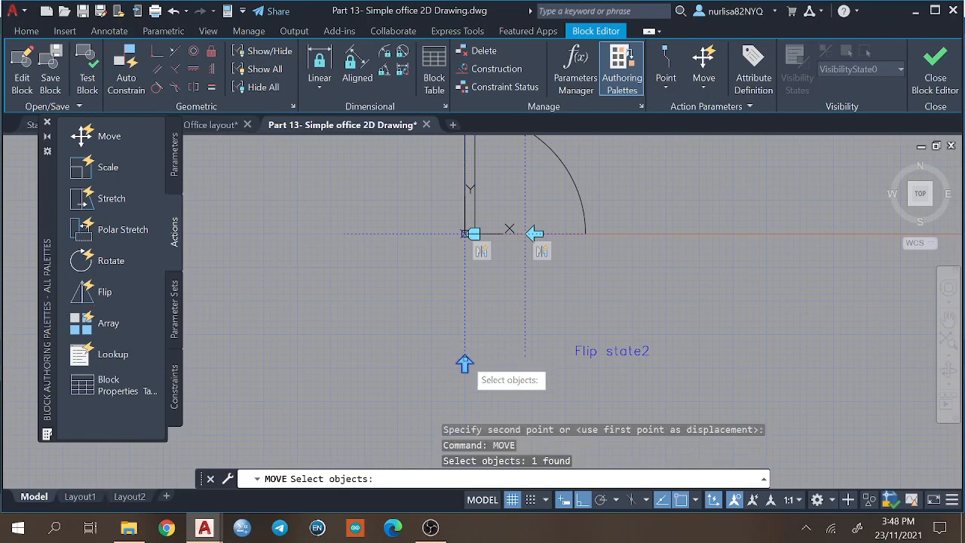
{"action": "key", "text": "Return"}
{"action": "left_click", "coordinate": [464, 364]}
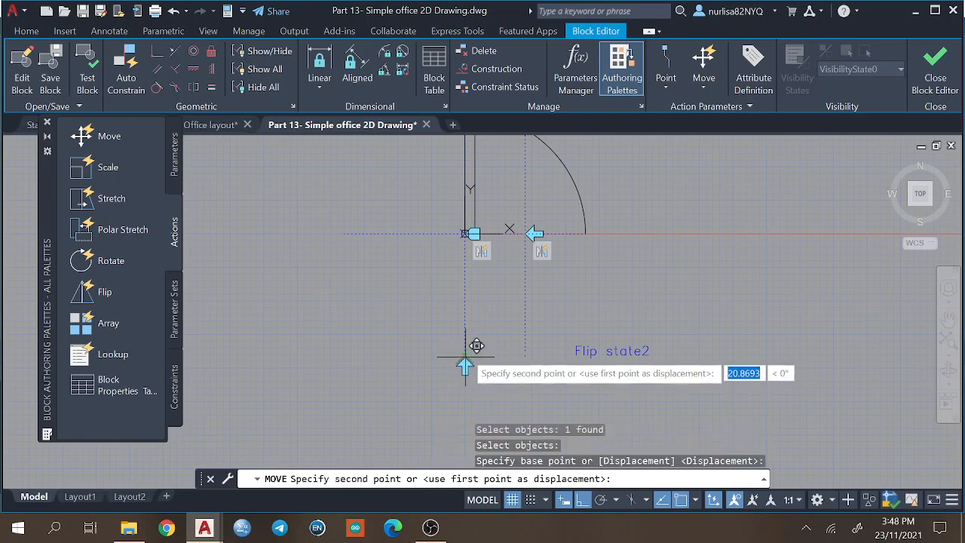
{"action": "left_click", "coordinate": [467, 291]}
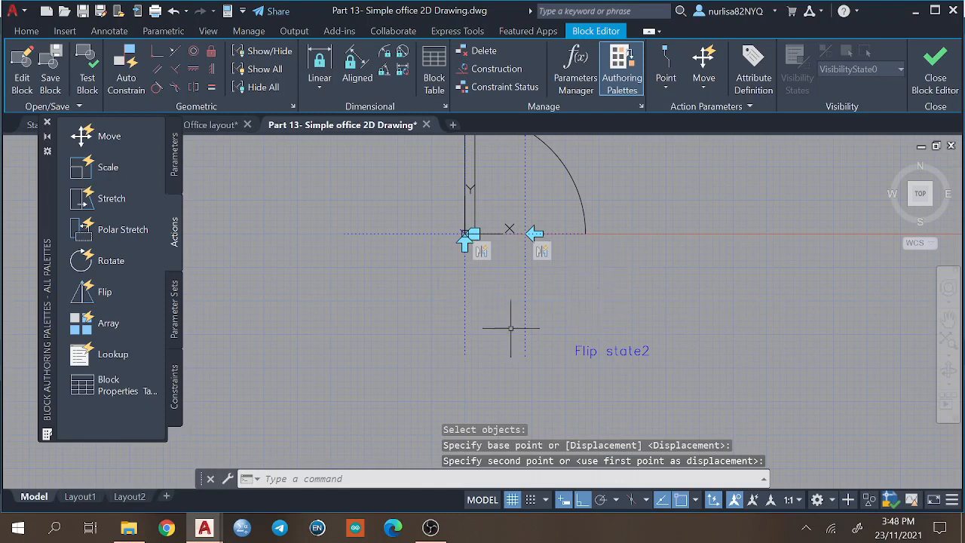
Undo the flip grip's relocation and close the Block Editor.
{"action": "left_click", "coordinate": [174, 12]}
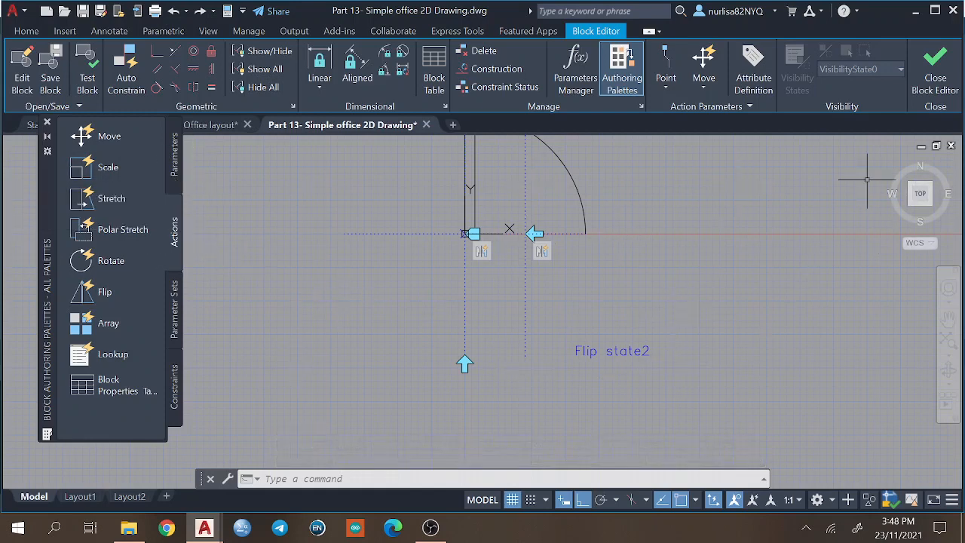
{"action": "left_click", "coordinate": [938, 68]}
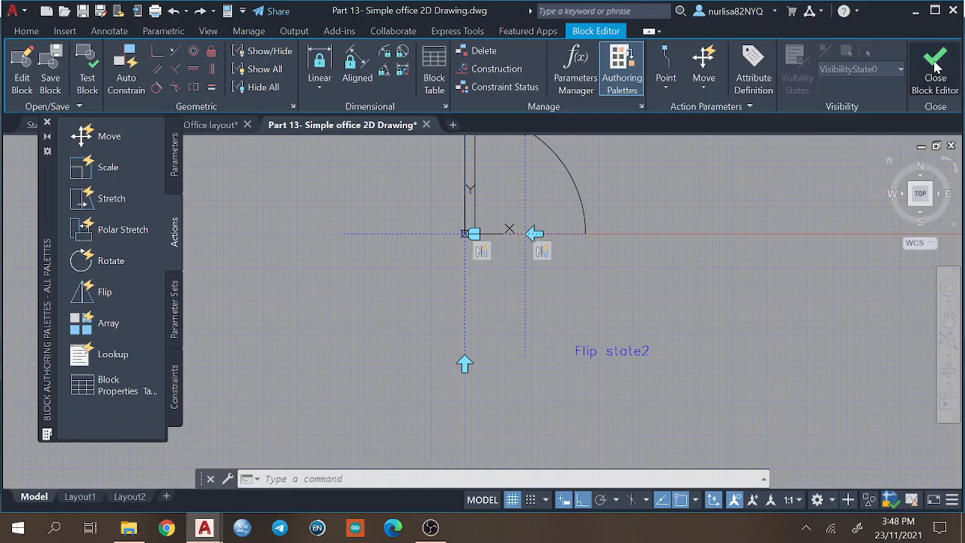
{"action": "left_click", "coordinate": [387, 243]}
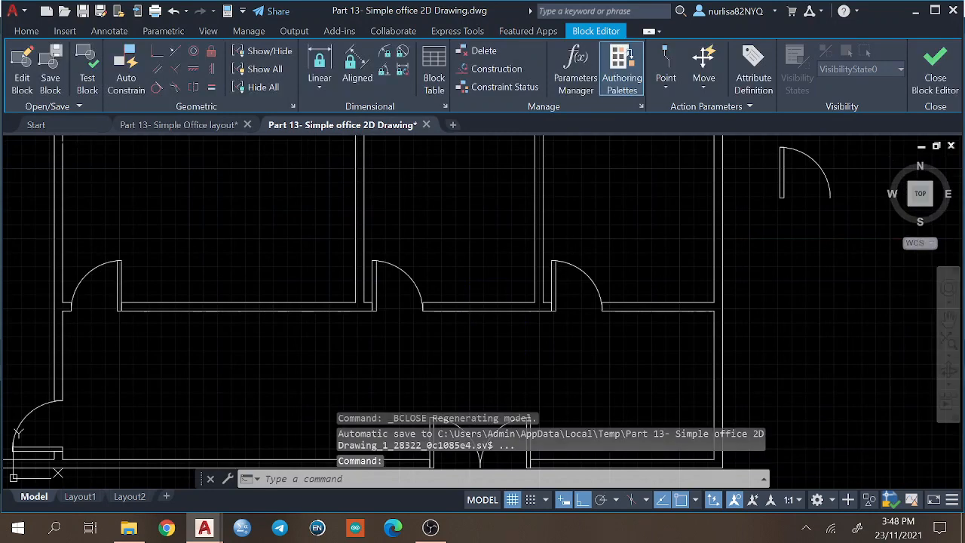
Flip the upper-right room's door down into the corridor, flip it back into the room and deselect it.
{"action": "left_click", "coordinate": [559, 277]}
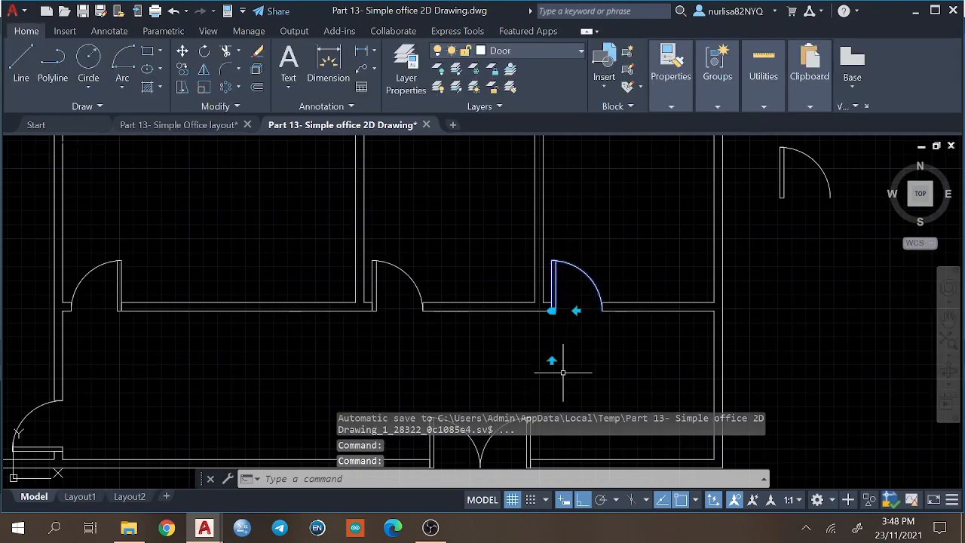
{"action": "left_click", "coordinate": [552, 361]}
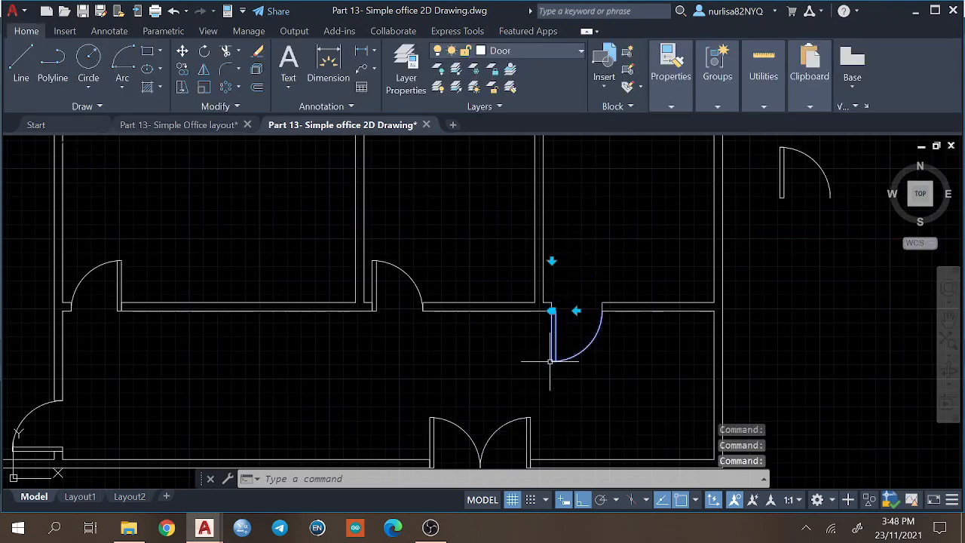
{"action": "left_click", "coordinate": [552, 262]}
{"action": "key", "text": "Escape"}
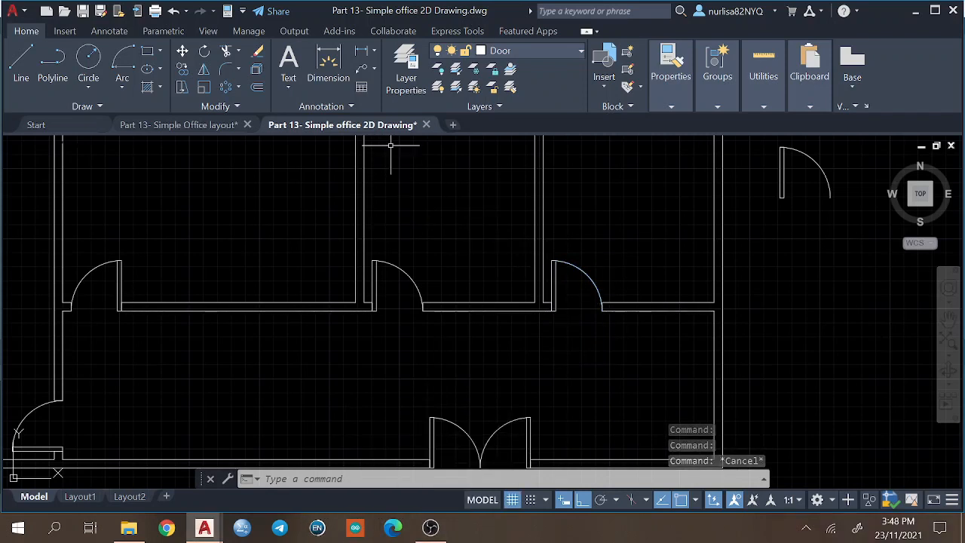
{"action": "left_click", "coordinate": [552, 48]}
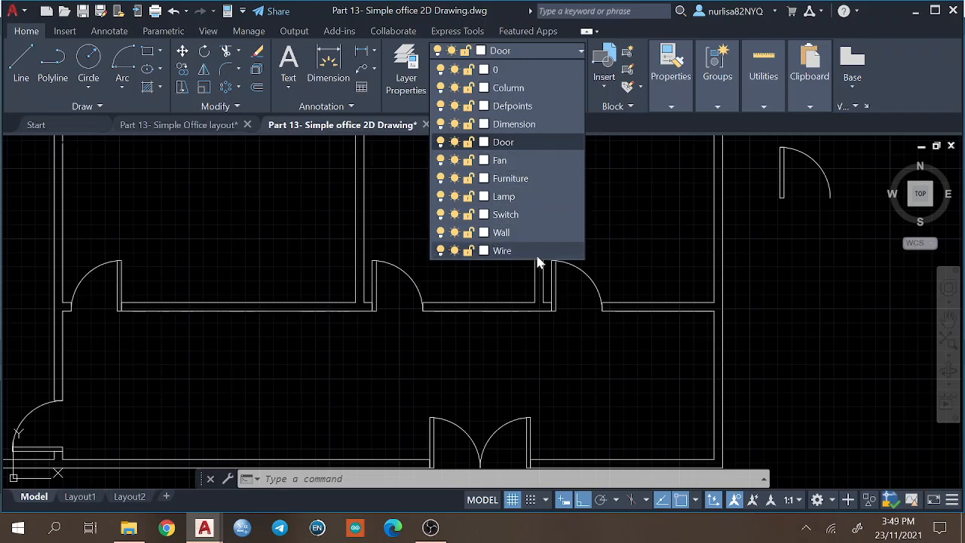
{"action": "left_click", "coordinate": [638, 245]}
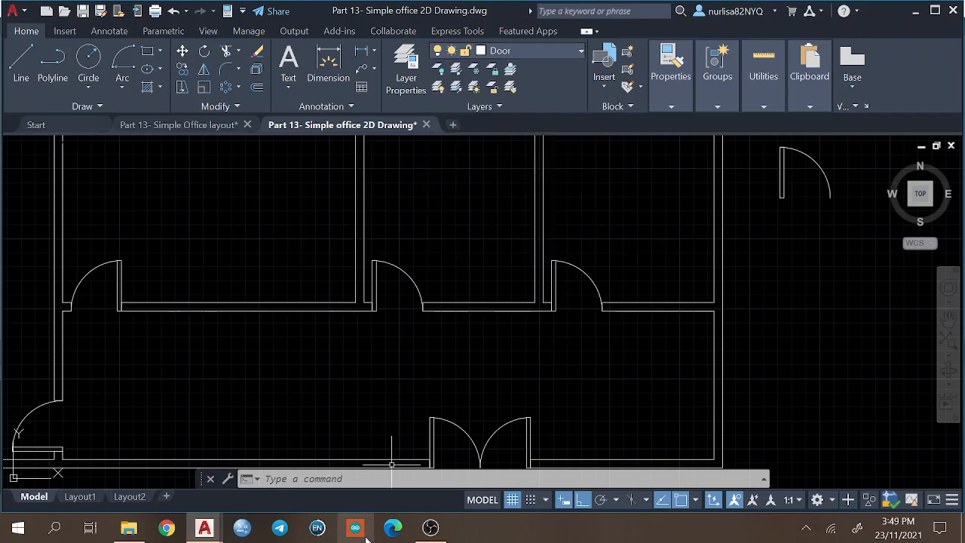
{"action": "left_click", "coordinate": [432, 527]}
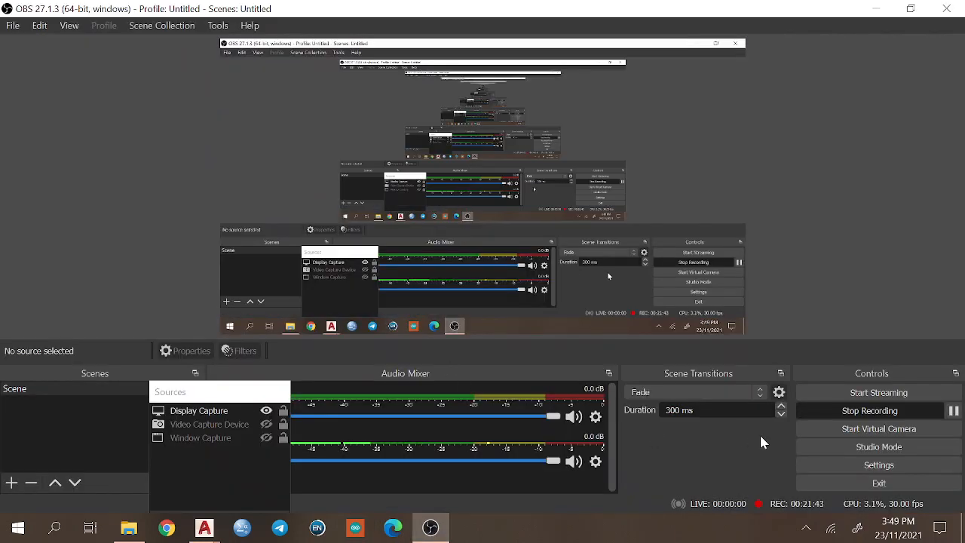